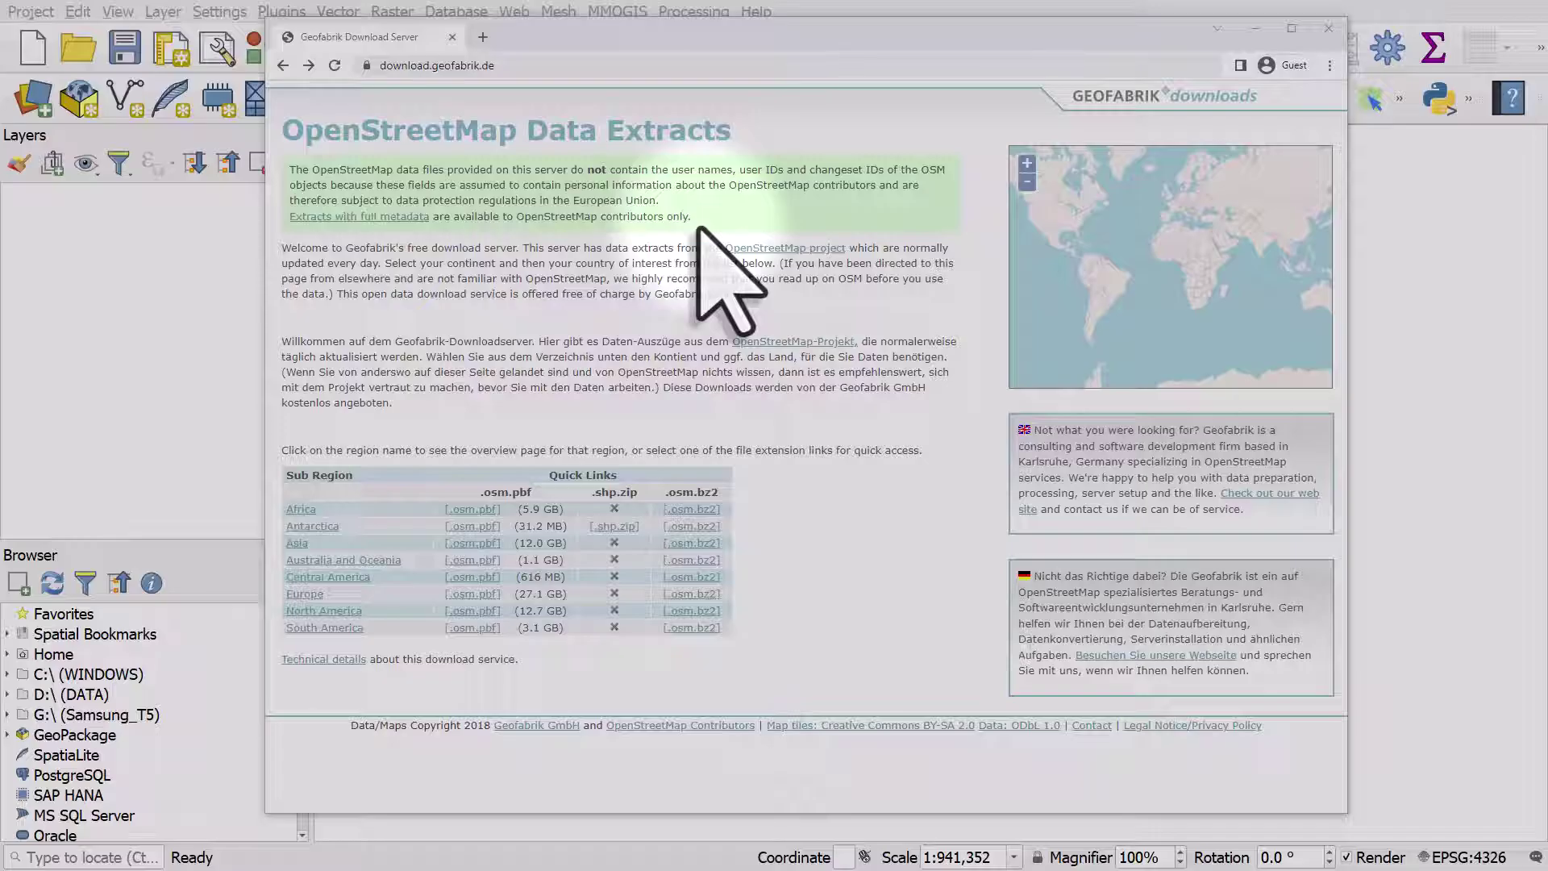
Open Geofabrik's North America extracts page and view the shapefiles in the mexico-latest-free.shp folder
click(352, 614)
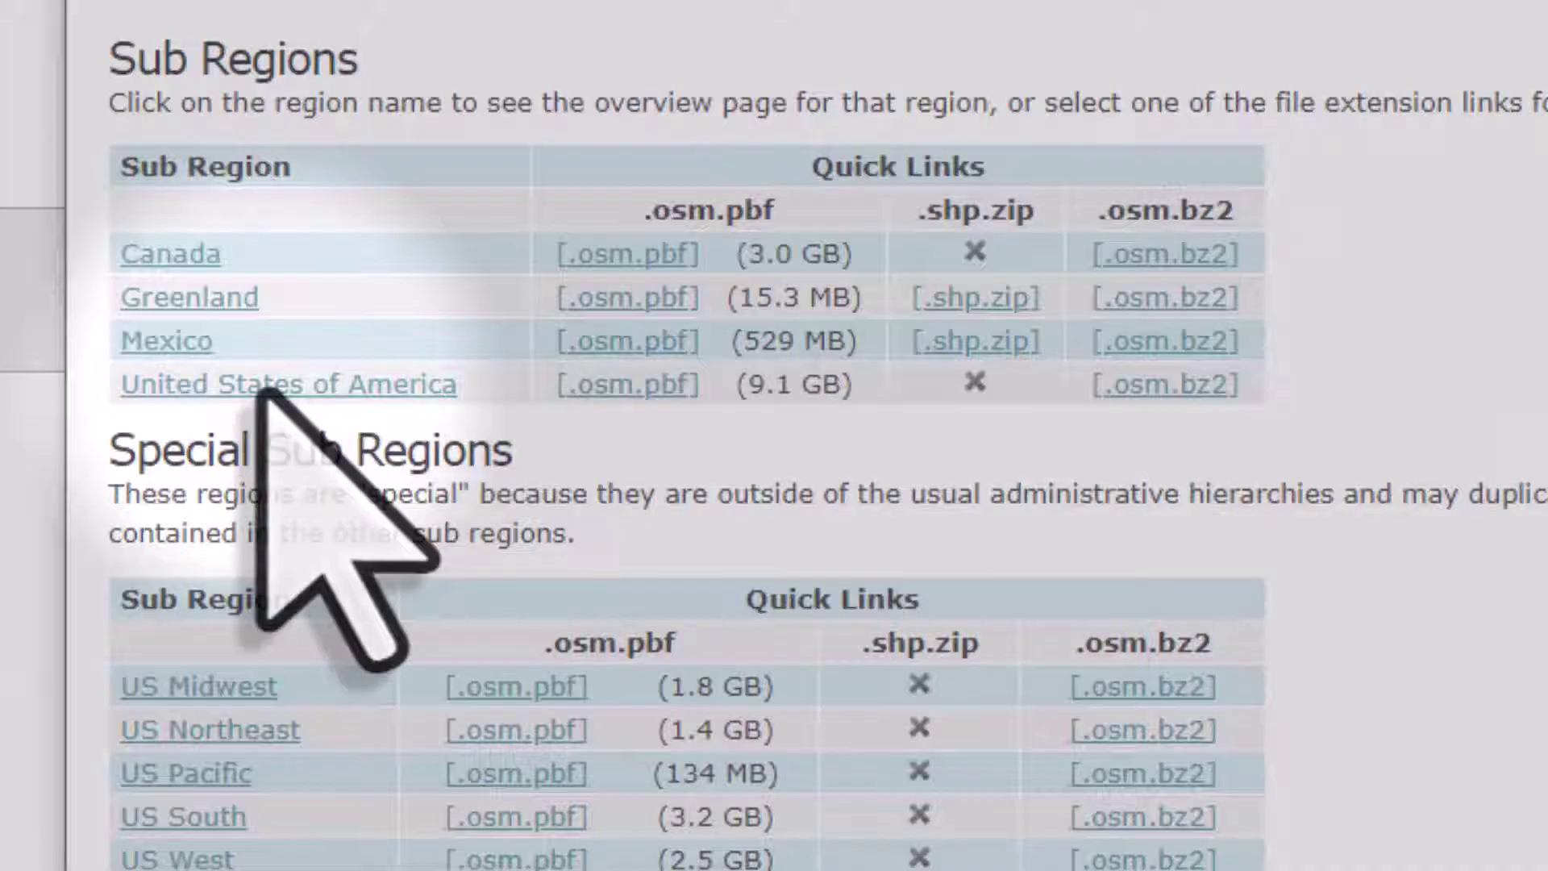
click(264, 387)
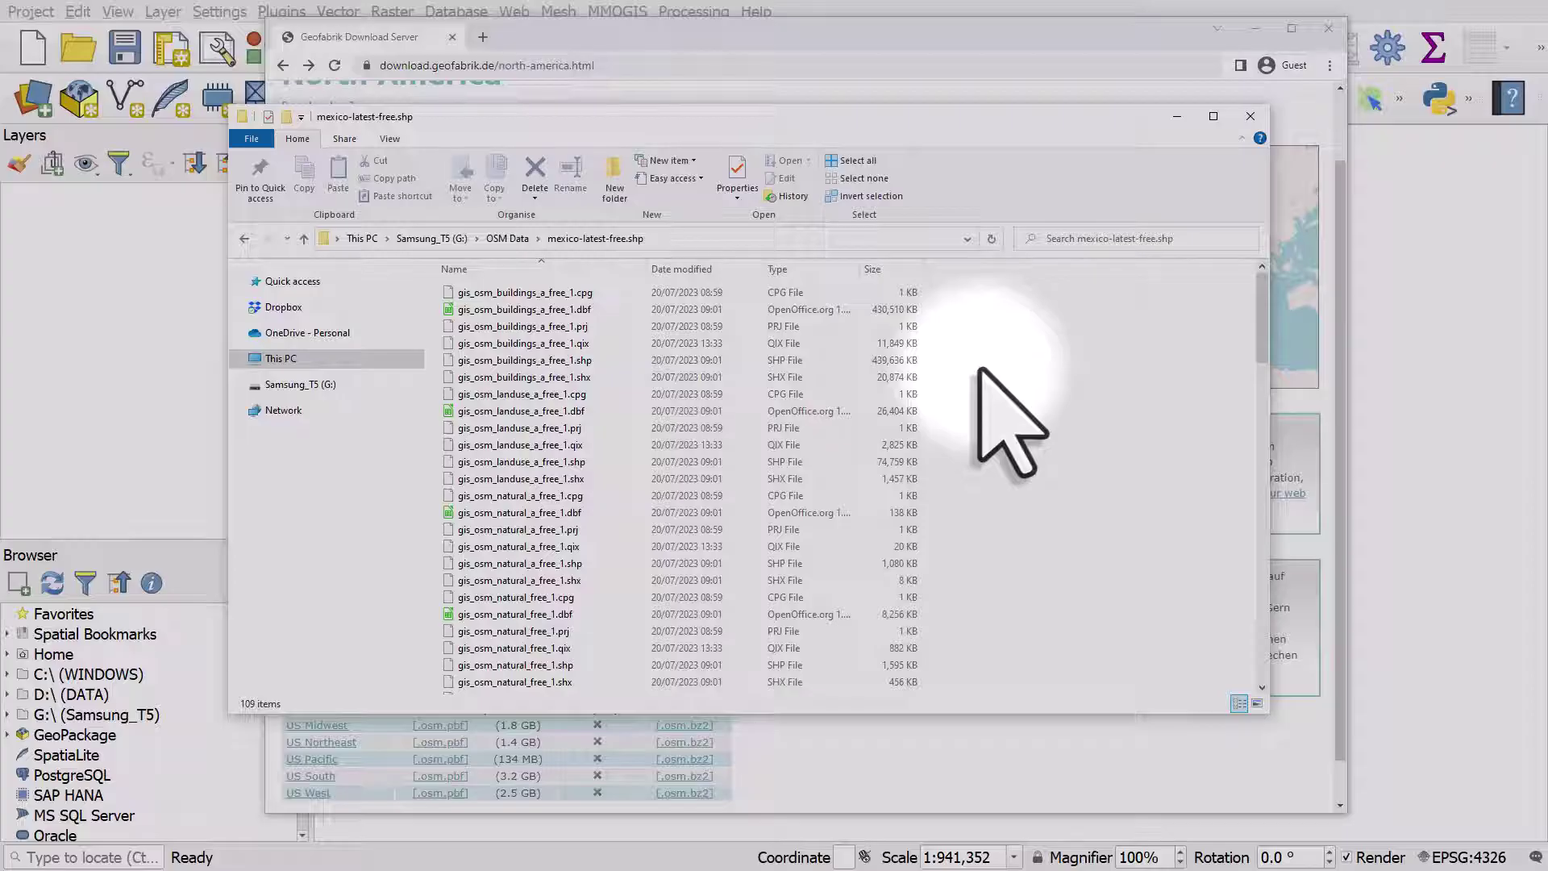
click(543, 311)
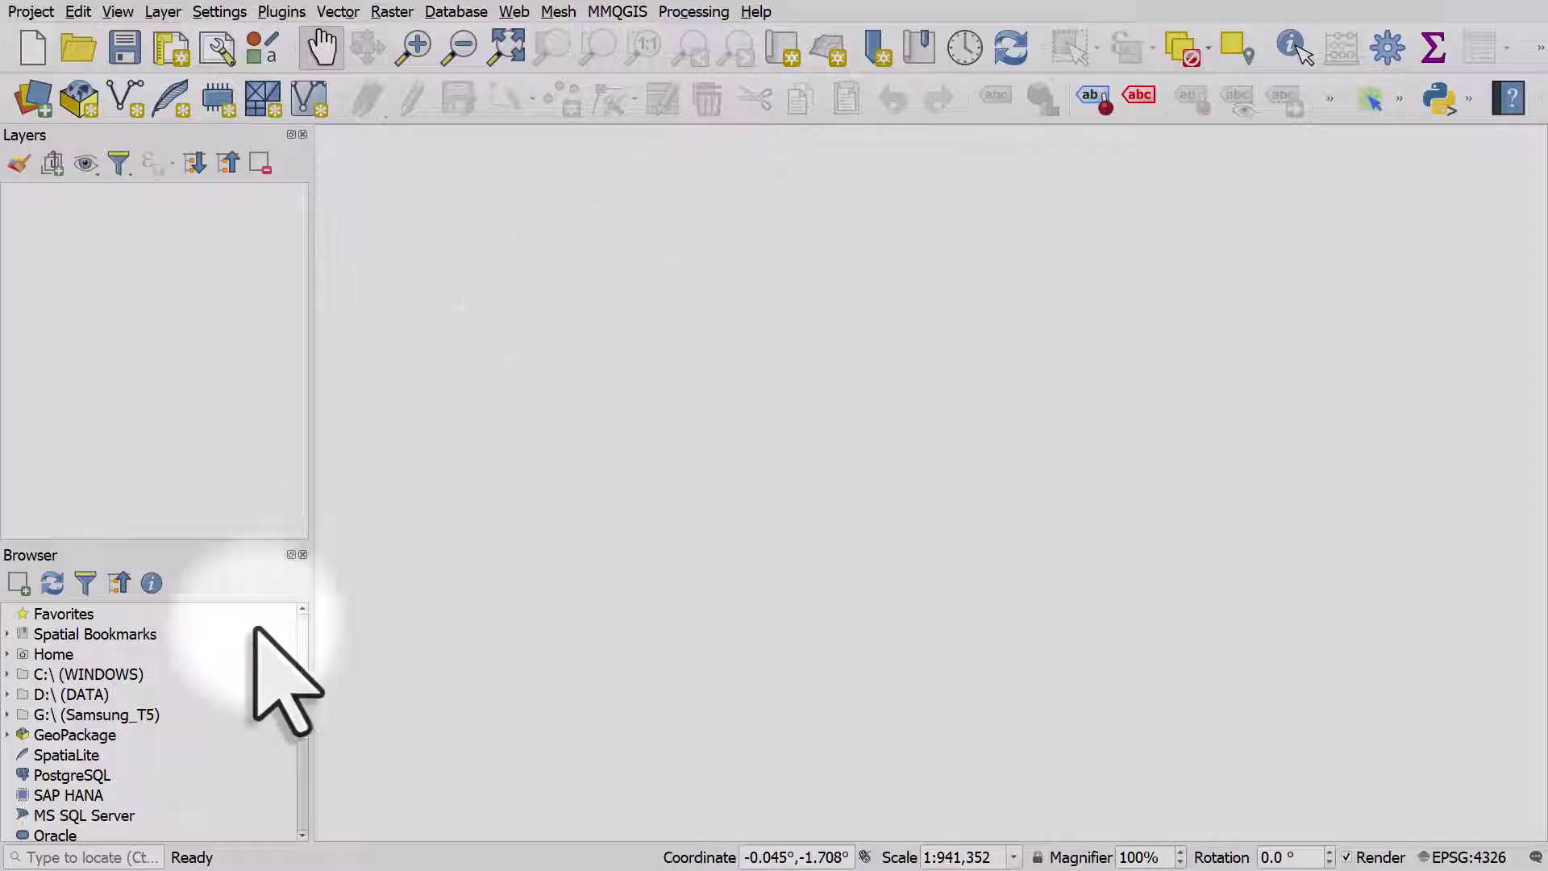
Add the OpenStreetMap XYZ tile layer to the map as a basemap
scroll(161, 726, down, 3)
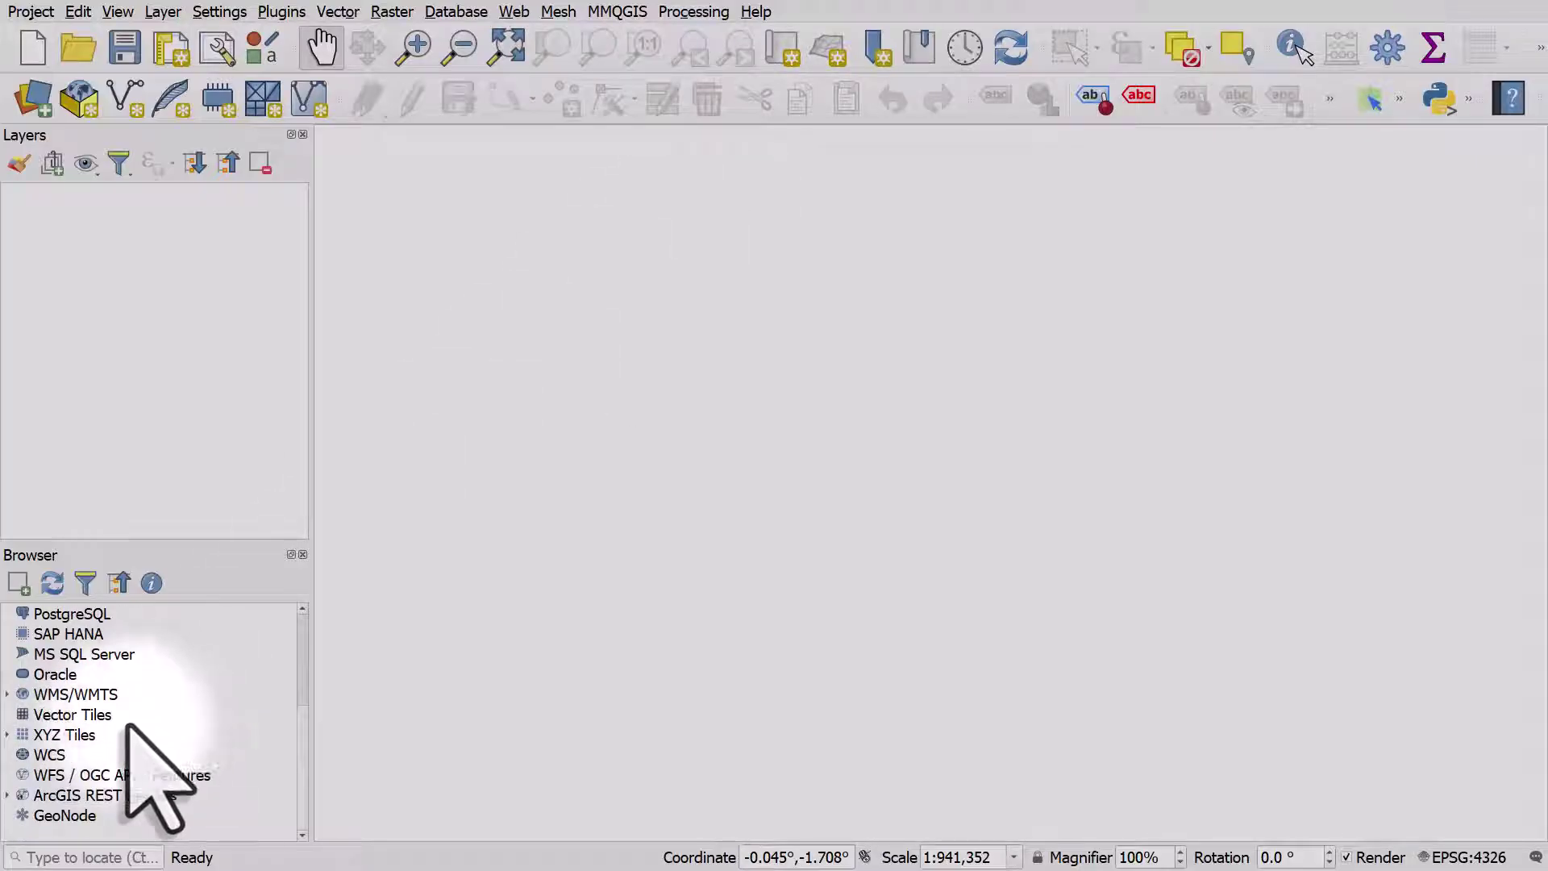
click(8, 735)
click(36, 734)
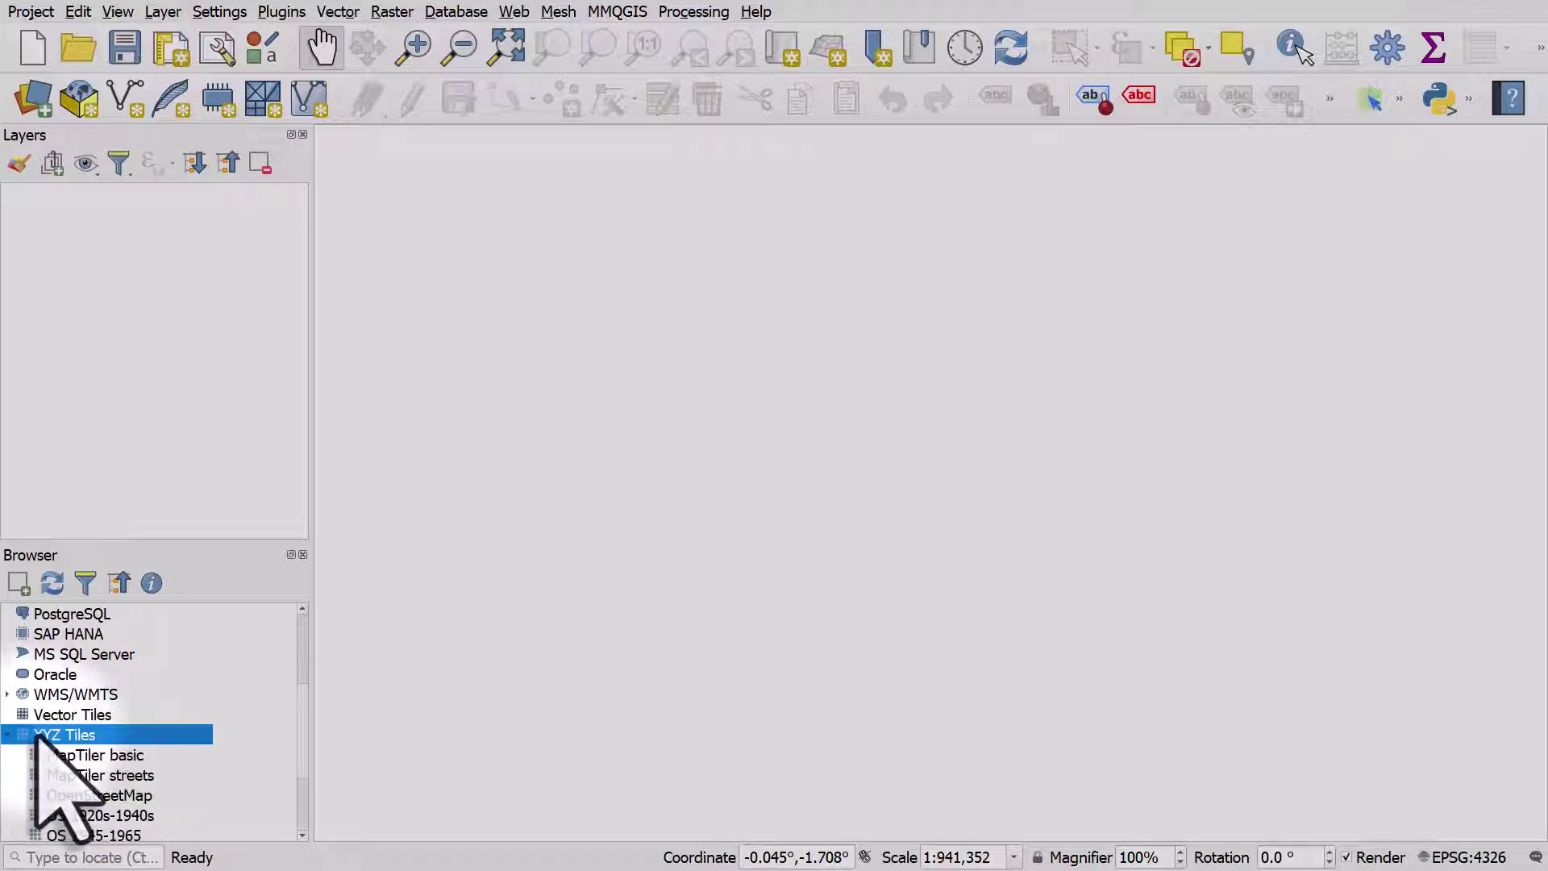
scroll(36, 718, down, 1)
drag(129, 734, 763, 526)
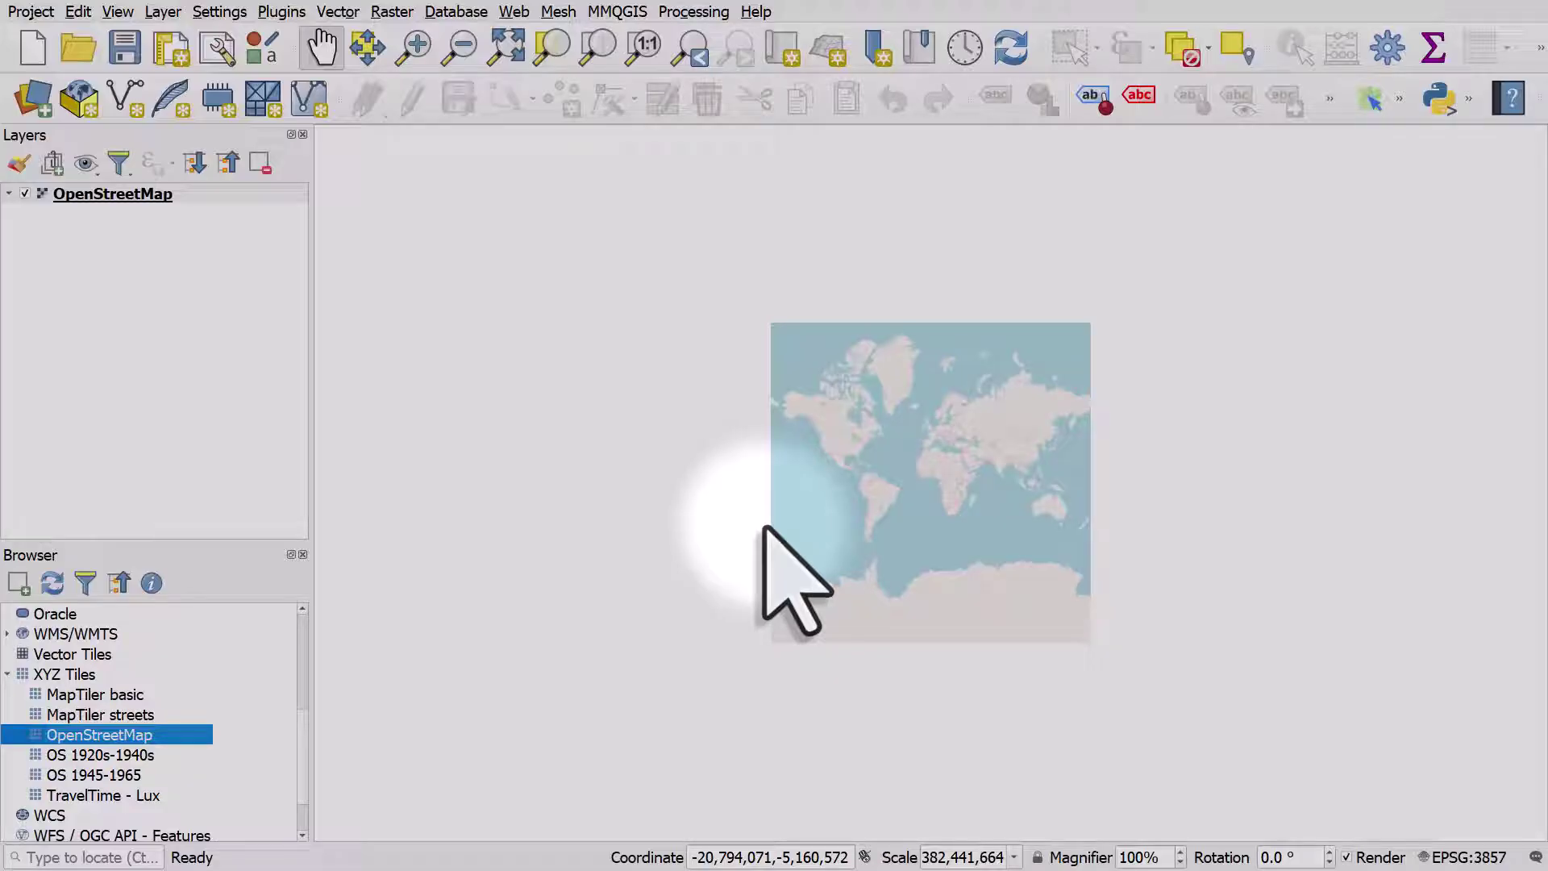
Check in the list of available panels whether the Browser panel is enabled
click(118, 11)
key(Down)
key(Down)
key(Down)
key(Down)
key(Down)
key(Down)
key(Down)
key(Down)
key(Down)
key(Down)
key(Down)
key(Down)
key(Down)
key(Down)
key(Down)
key(Down)
key(Down)
key(Down)
key(Down)
key(Down)
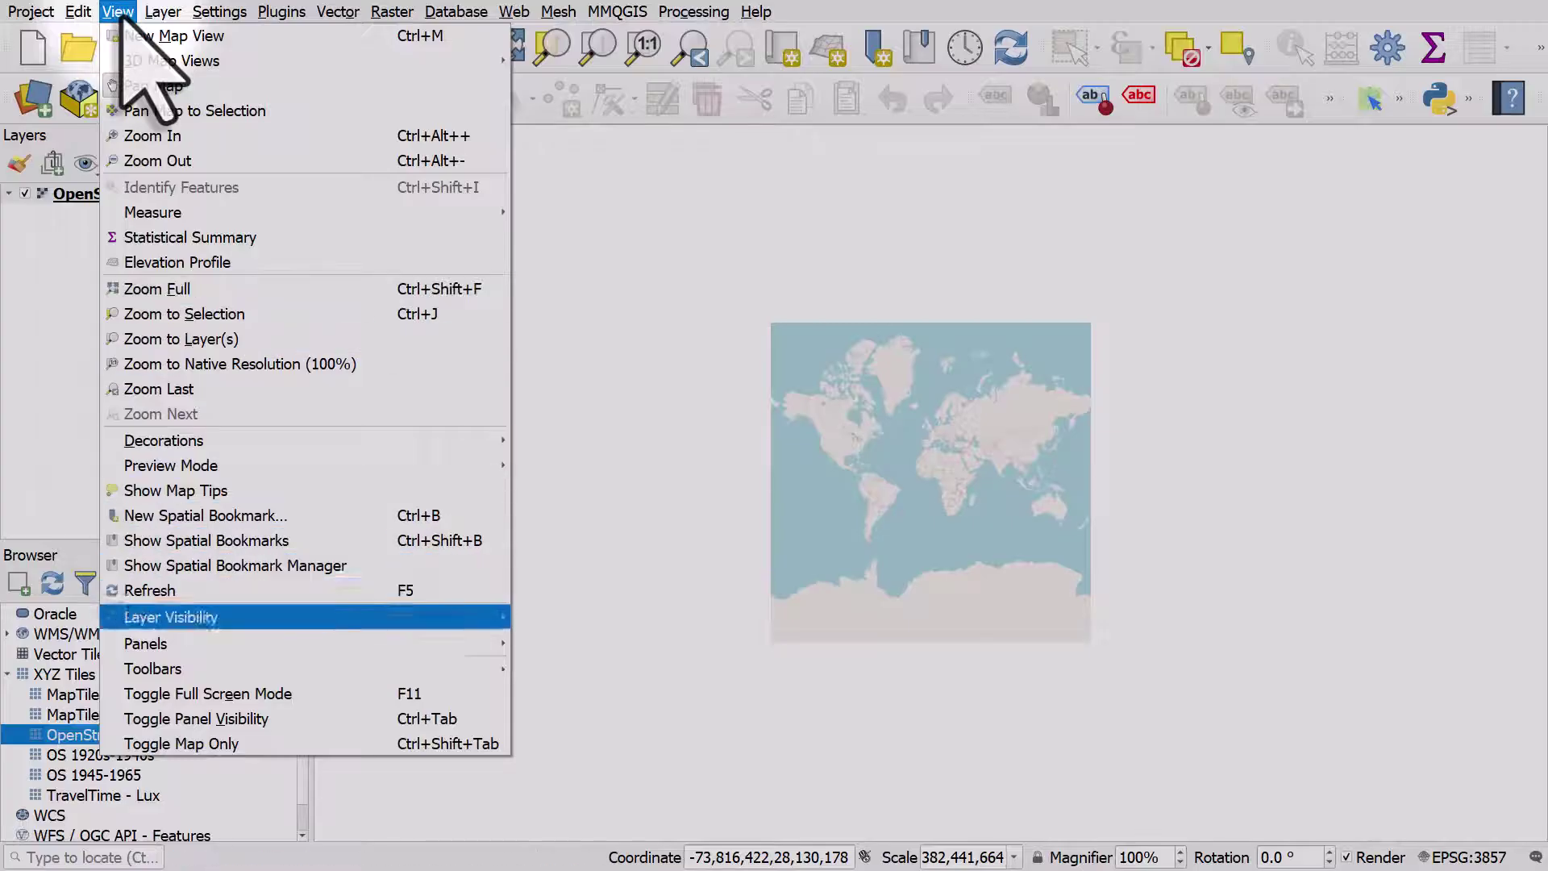
key(Down)
key(Down)
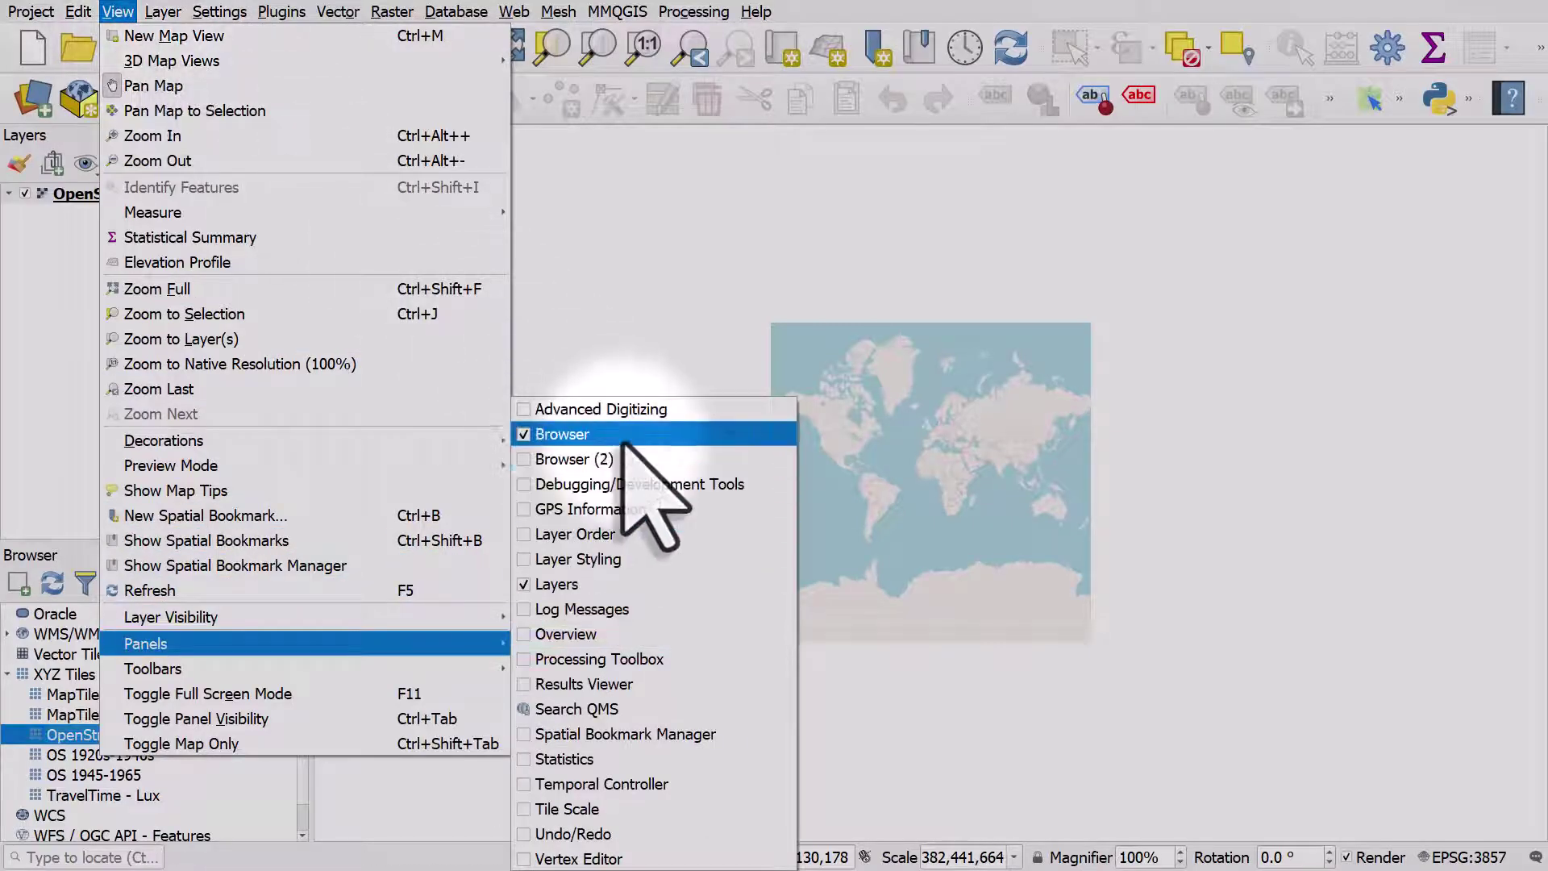
click(757, 48)
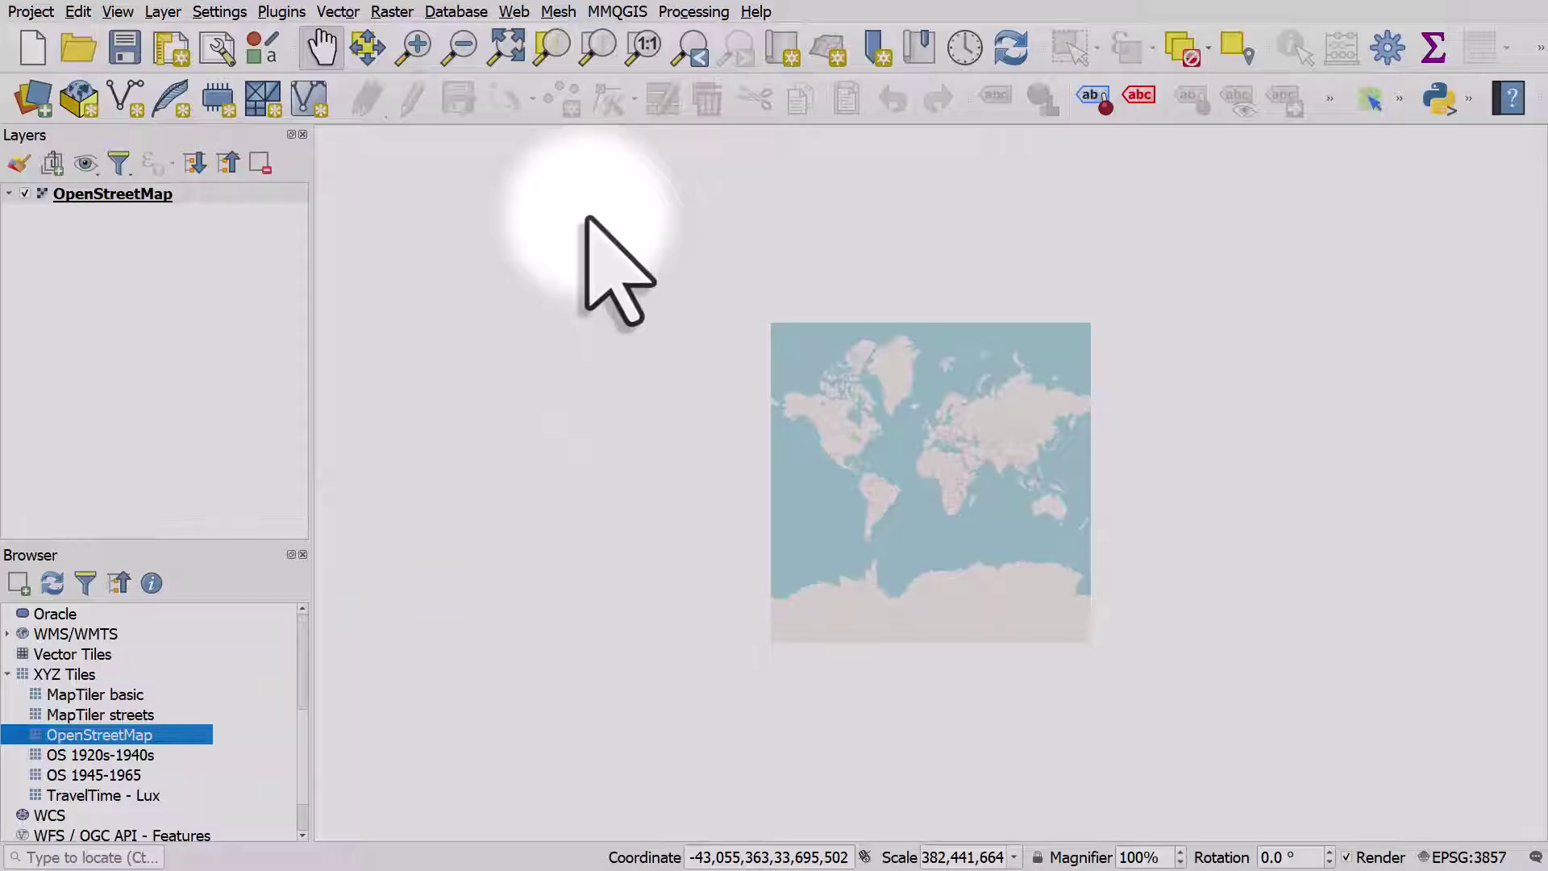
Zoom the map in on Mexico City and its surroundings
click(415, 47)
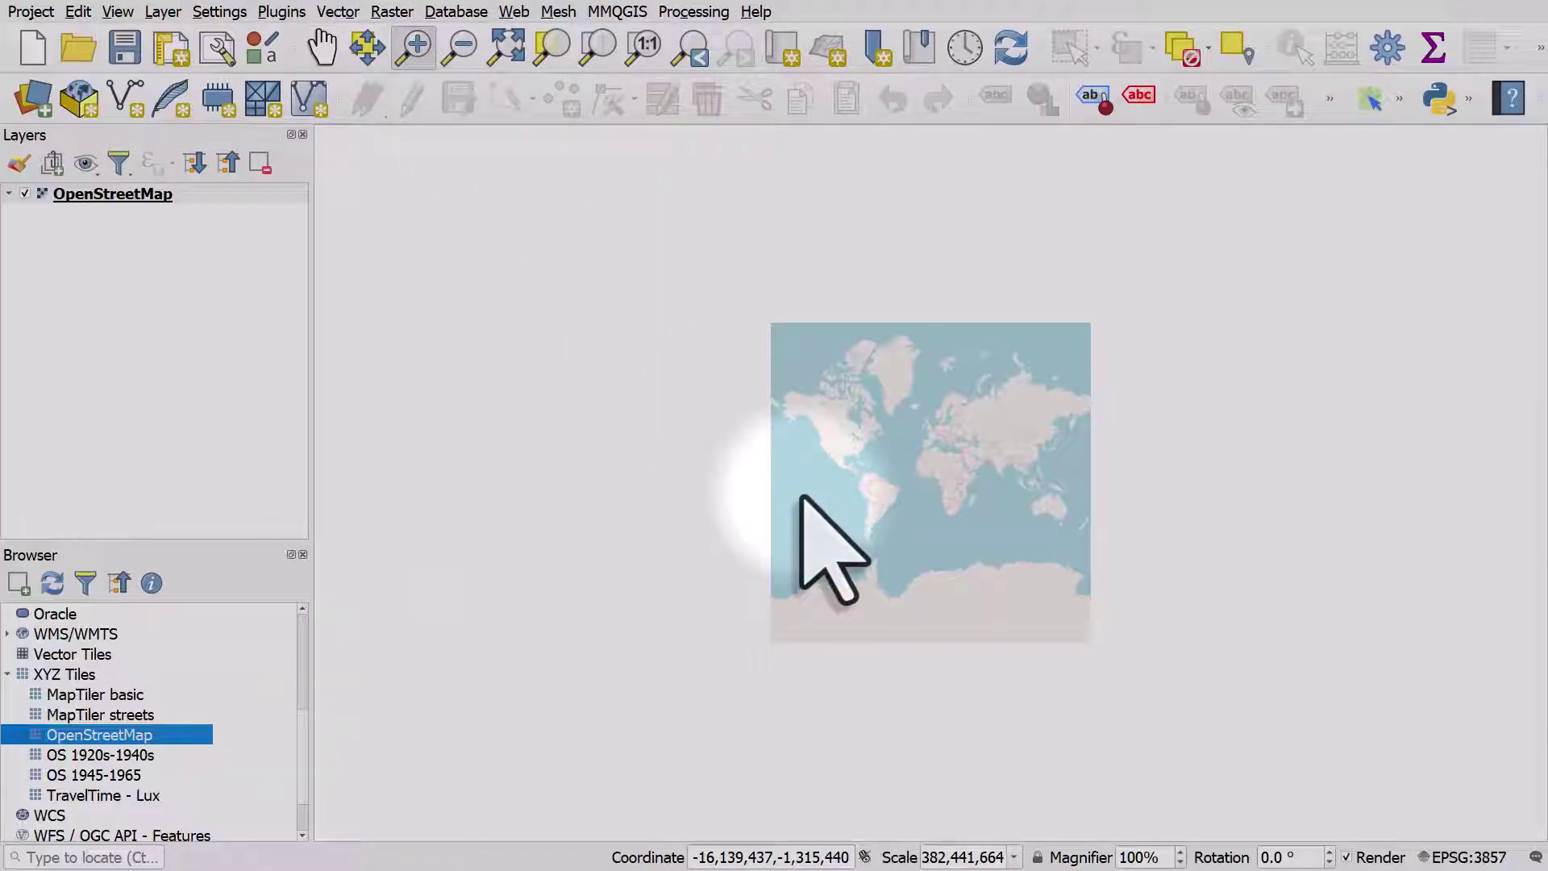
drag(825, 453, 856, 475)
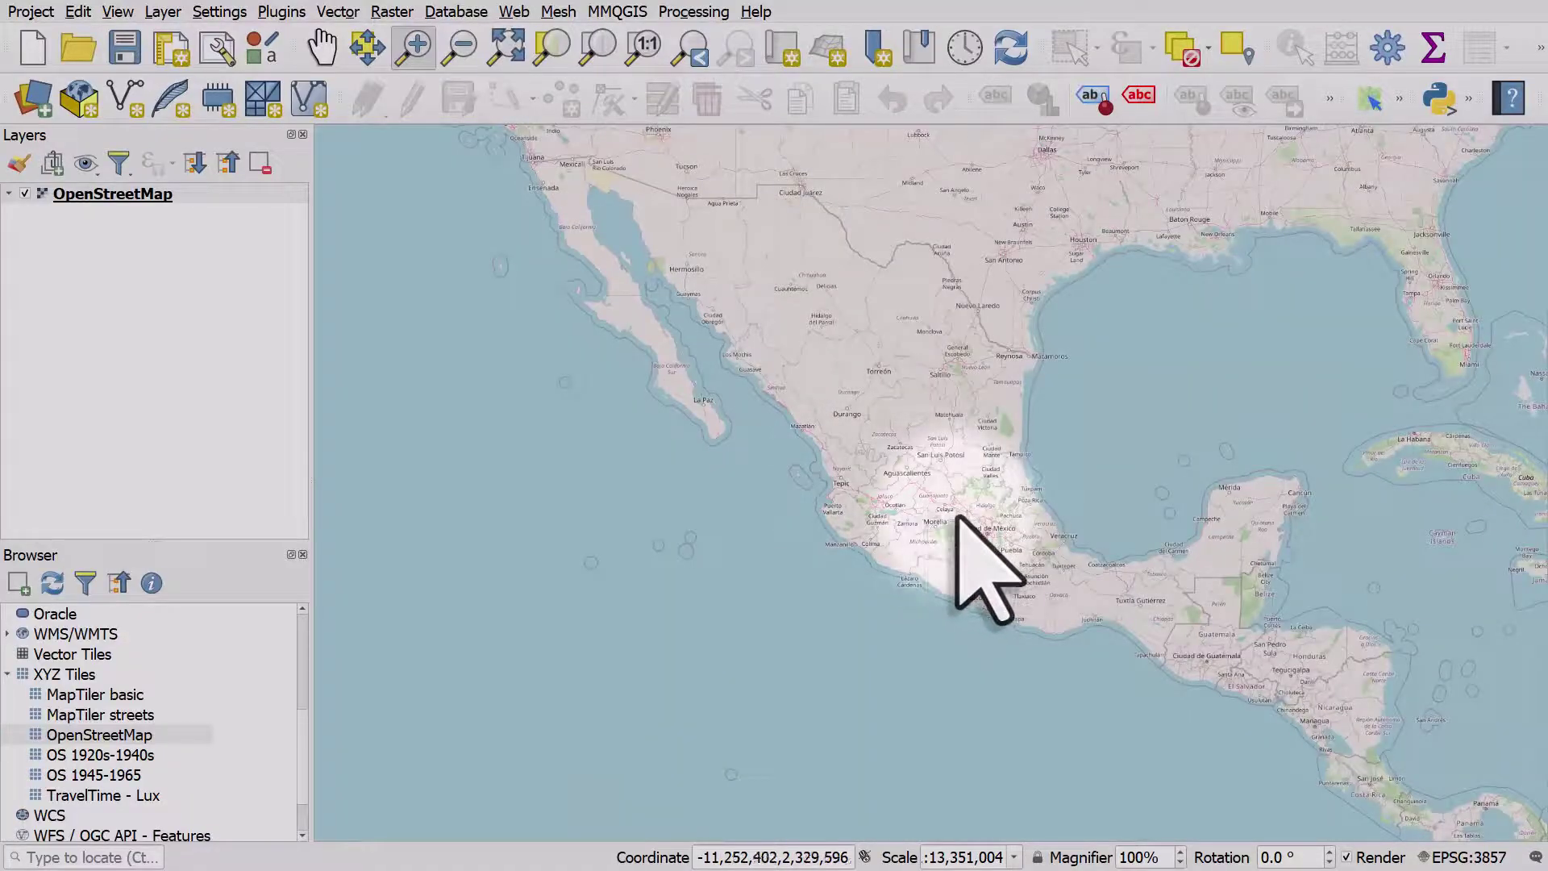
drag(959, 517, 1019, 552)
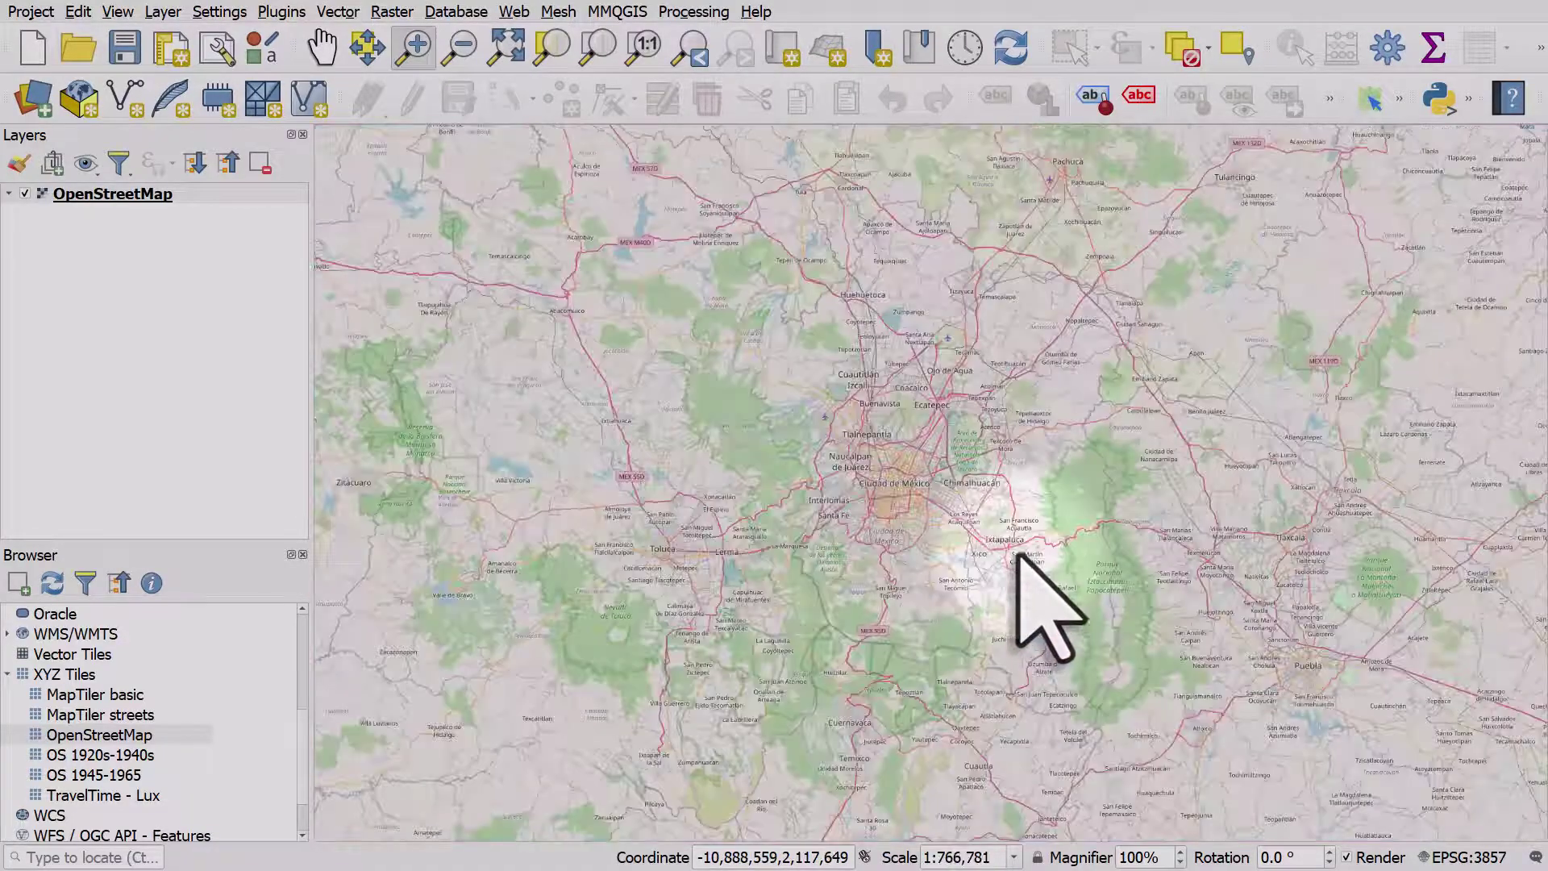
drag(735, 253, 1028, 648)
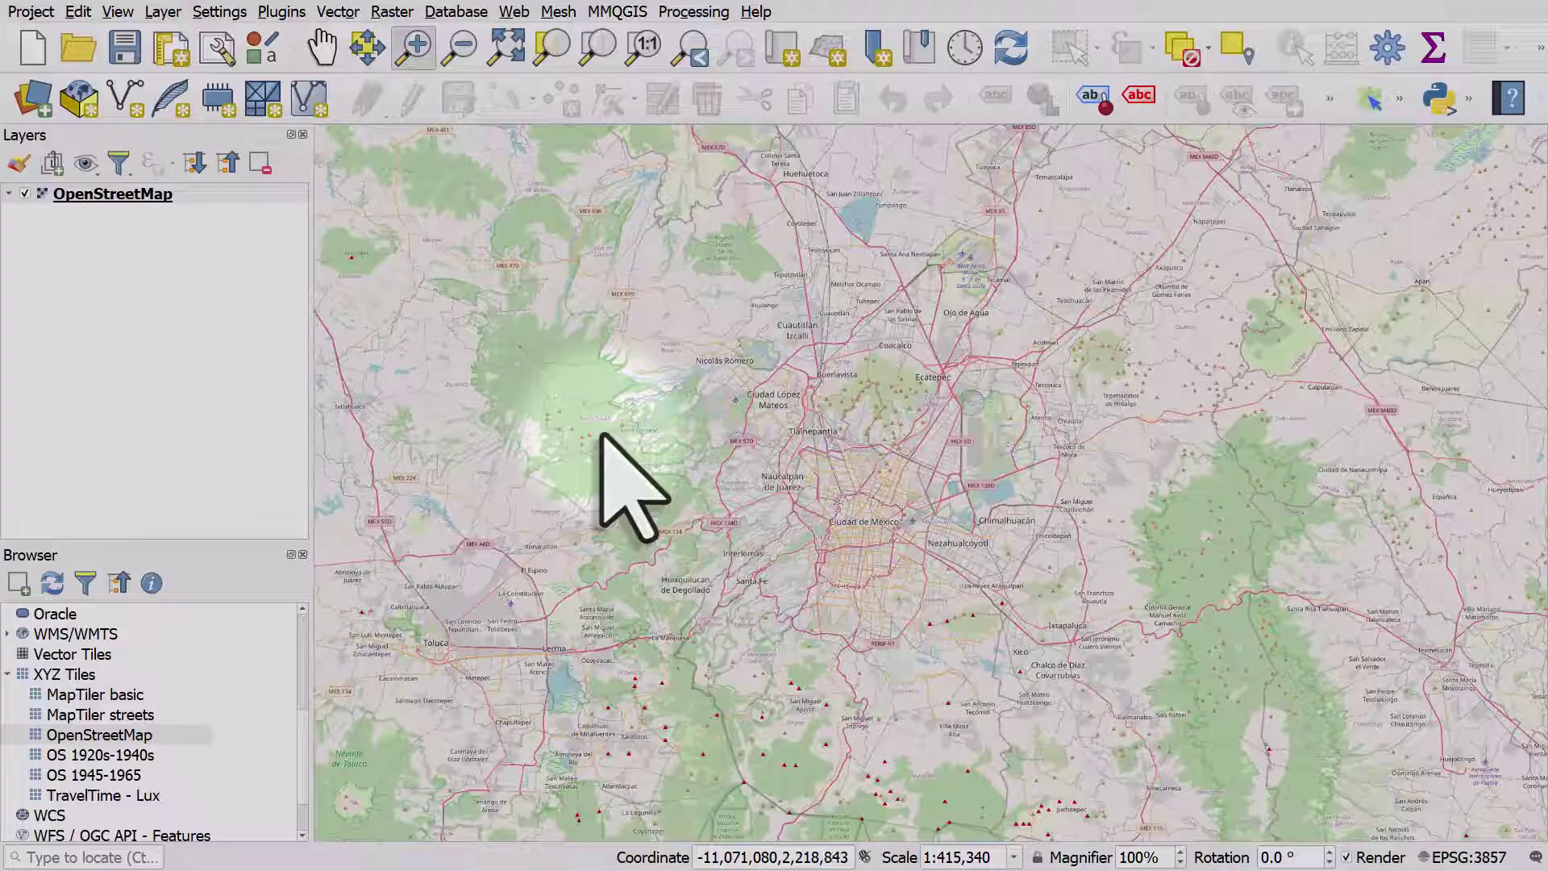
Search all plugins for osminfo, view the OSMInfo plugin's details and close the plugin manager
click(282, 12)
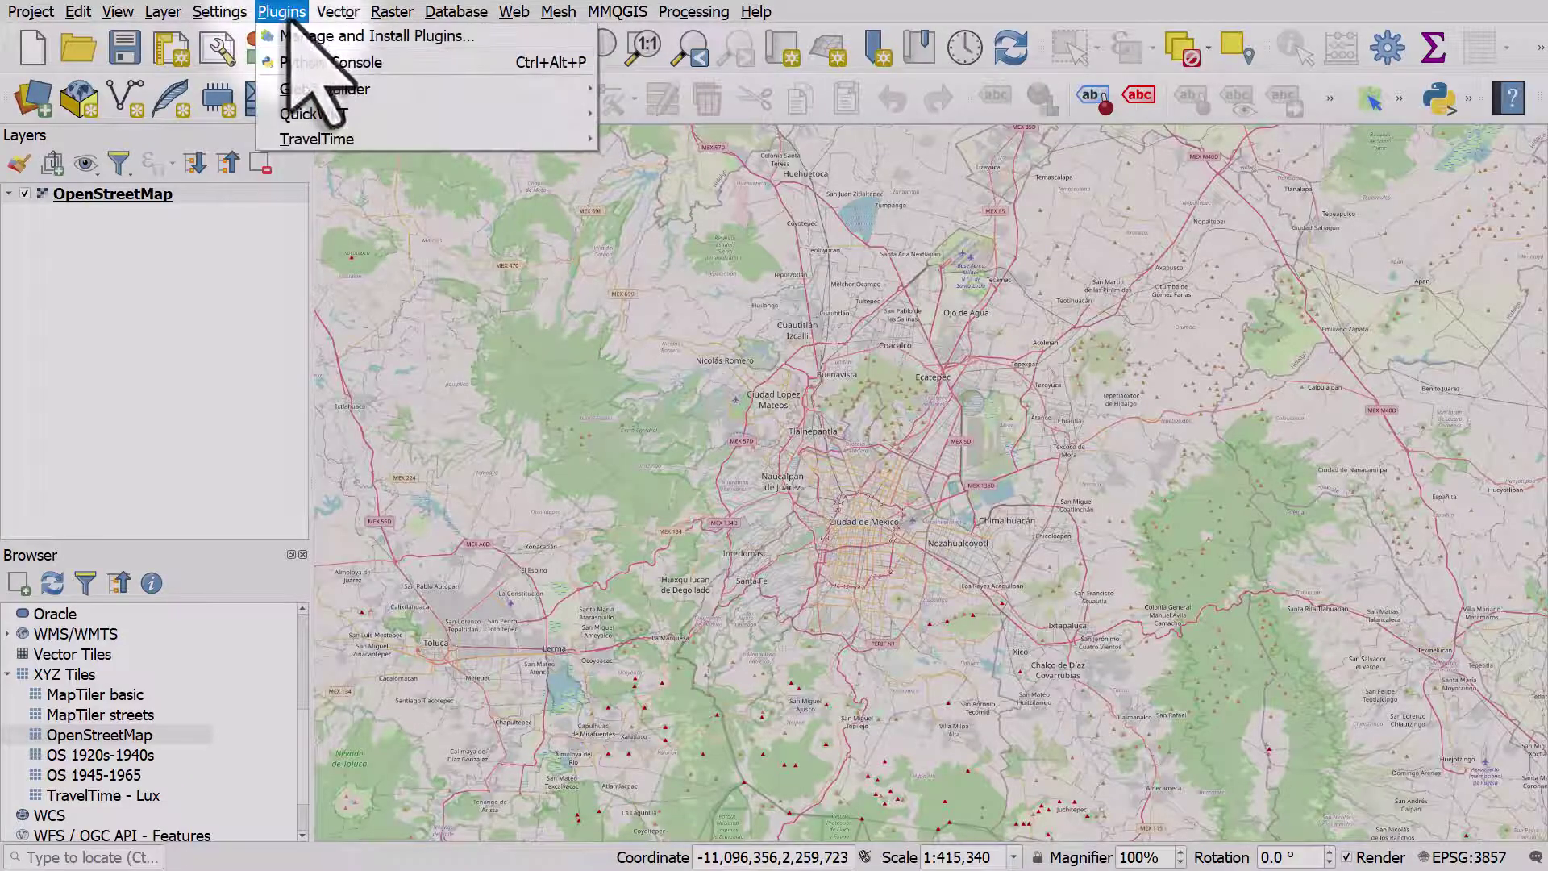
click(292, 36)
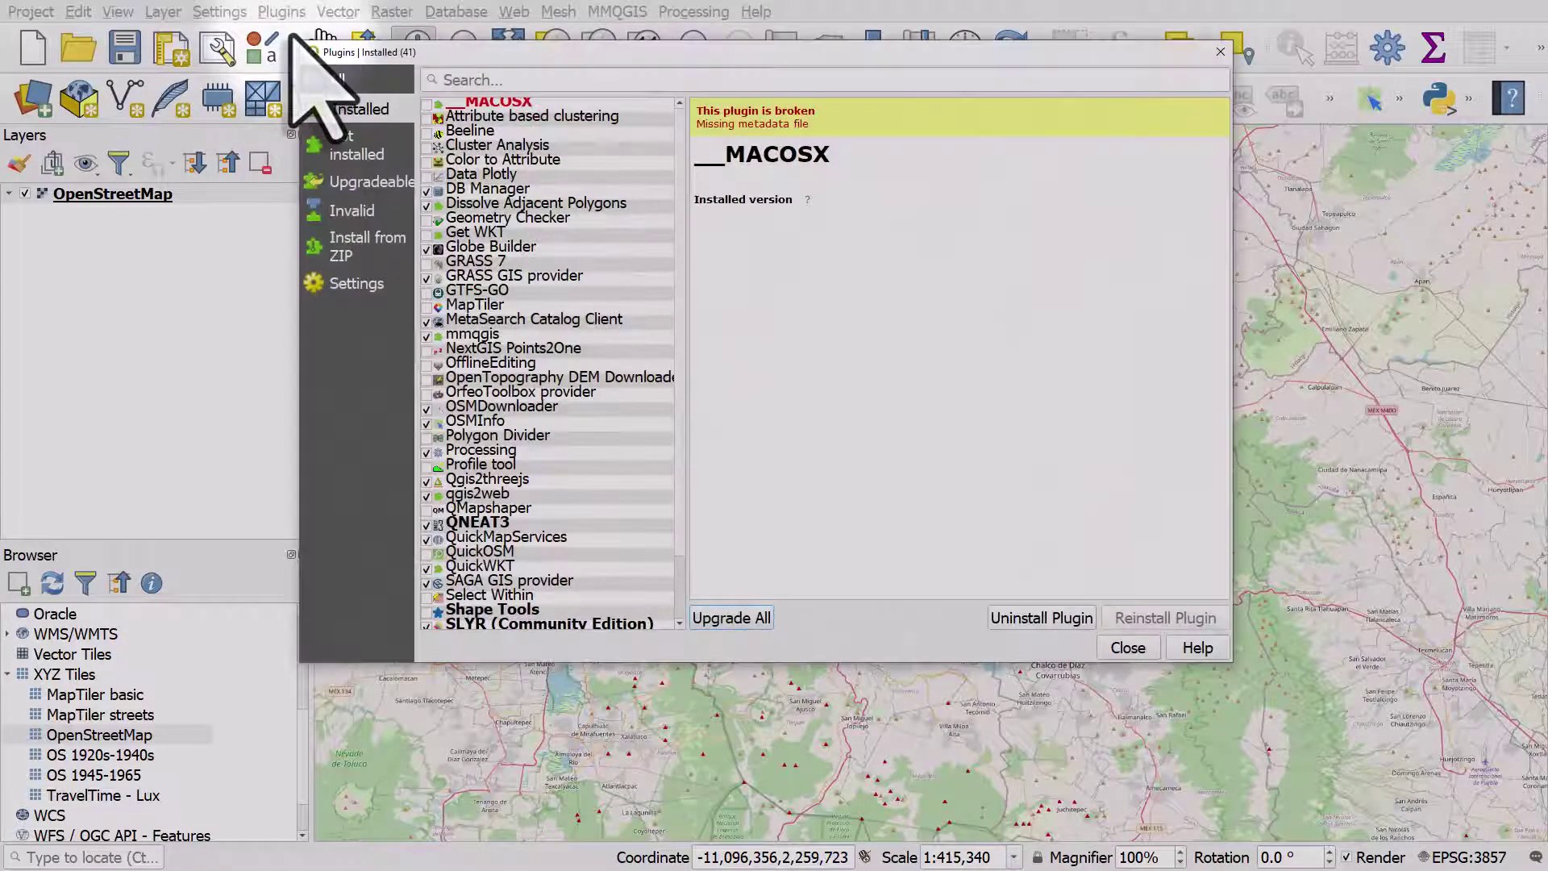
click(332, 81)
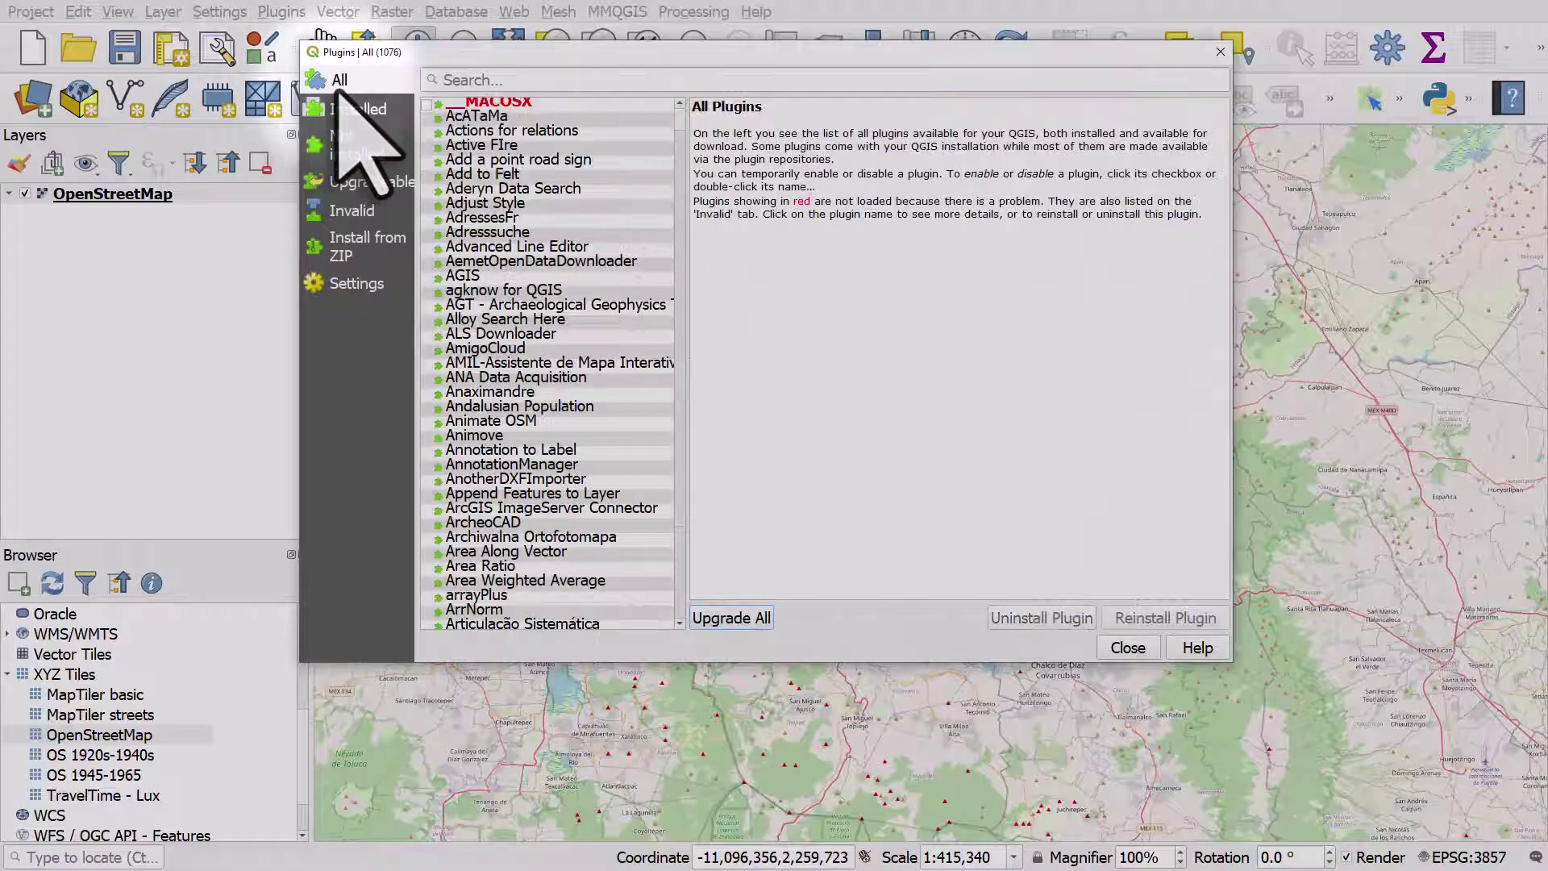
click(487, 81)
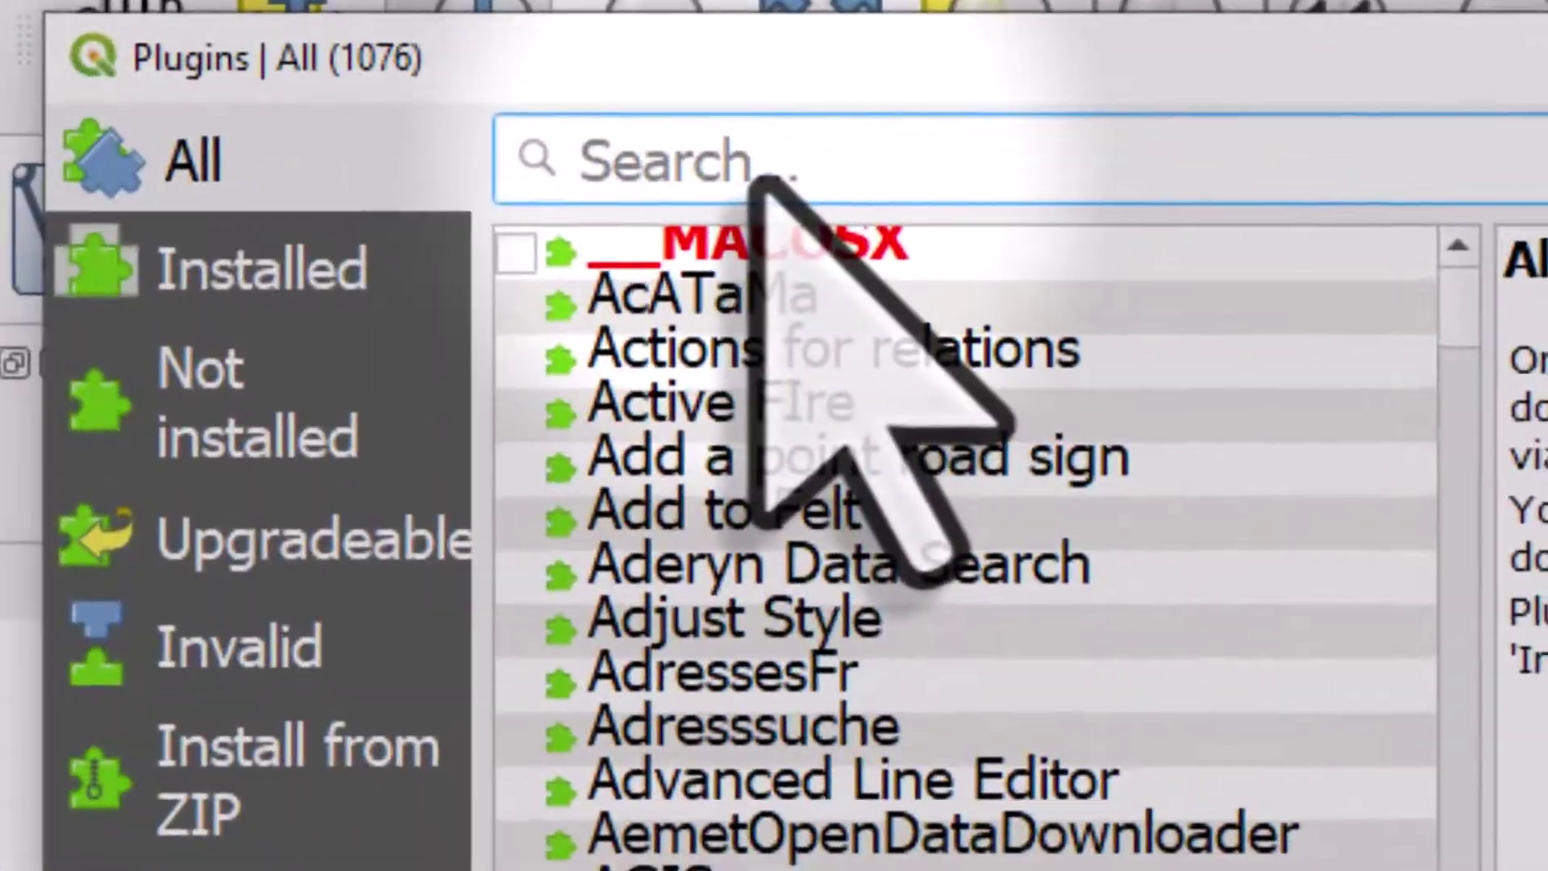
text(osmif)
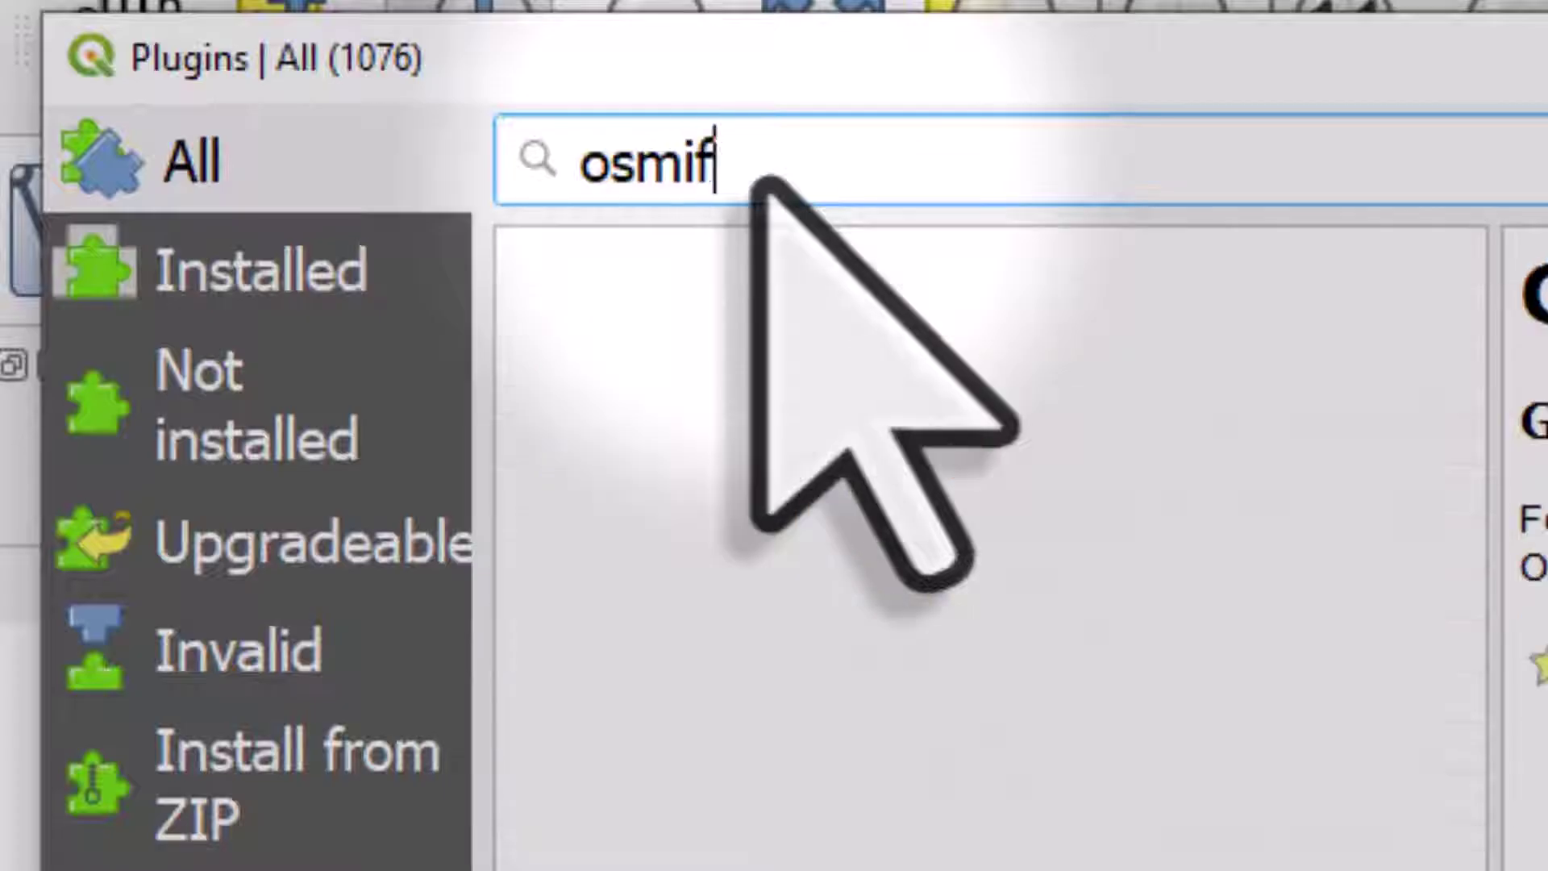
key(BackSpace)
text(nfo)
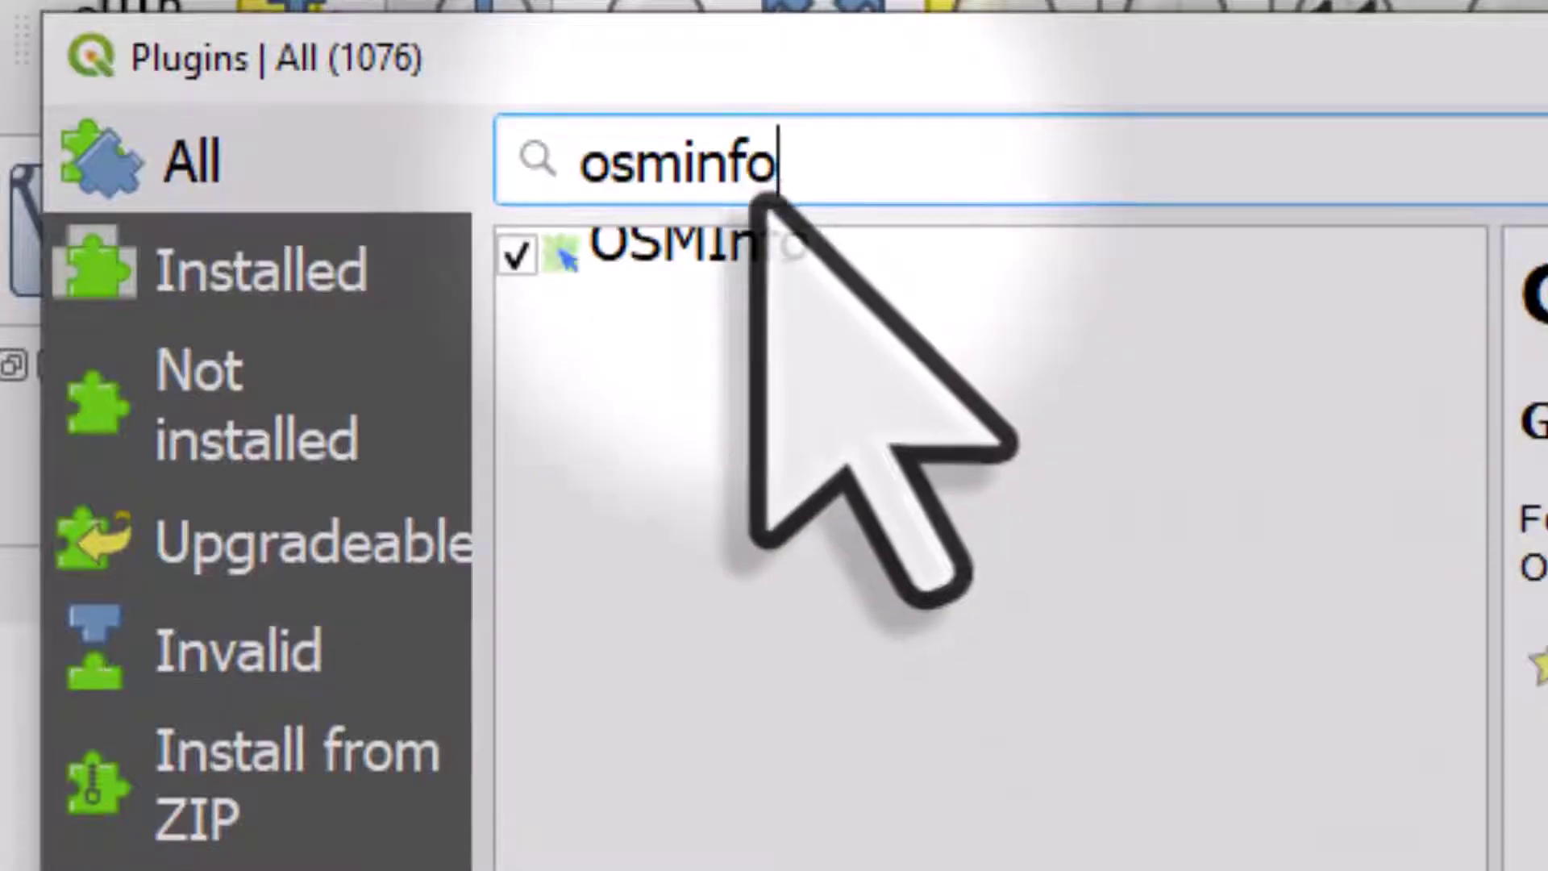
click(751, 259)
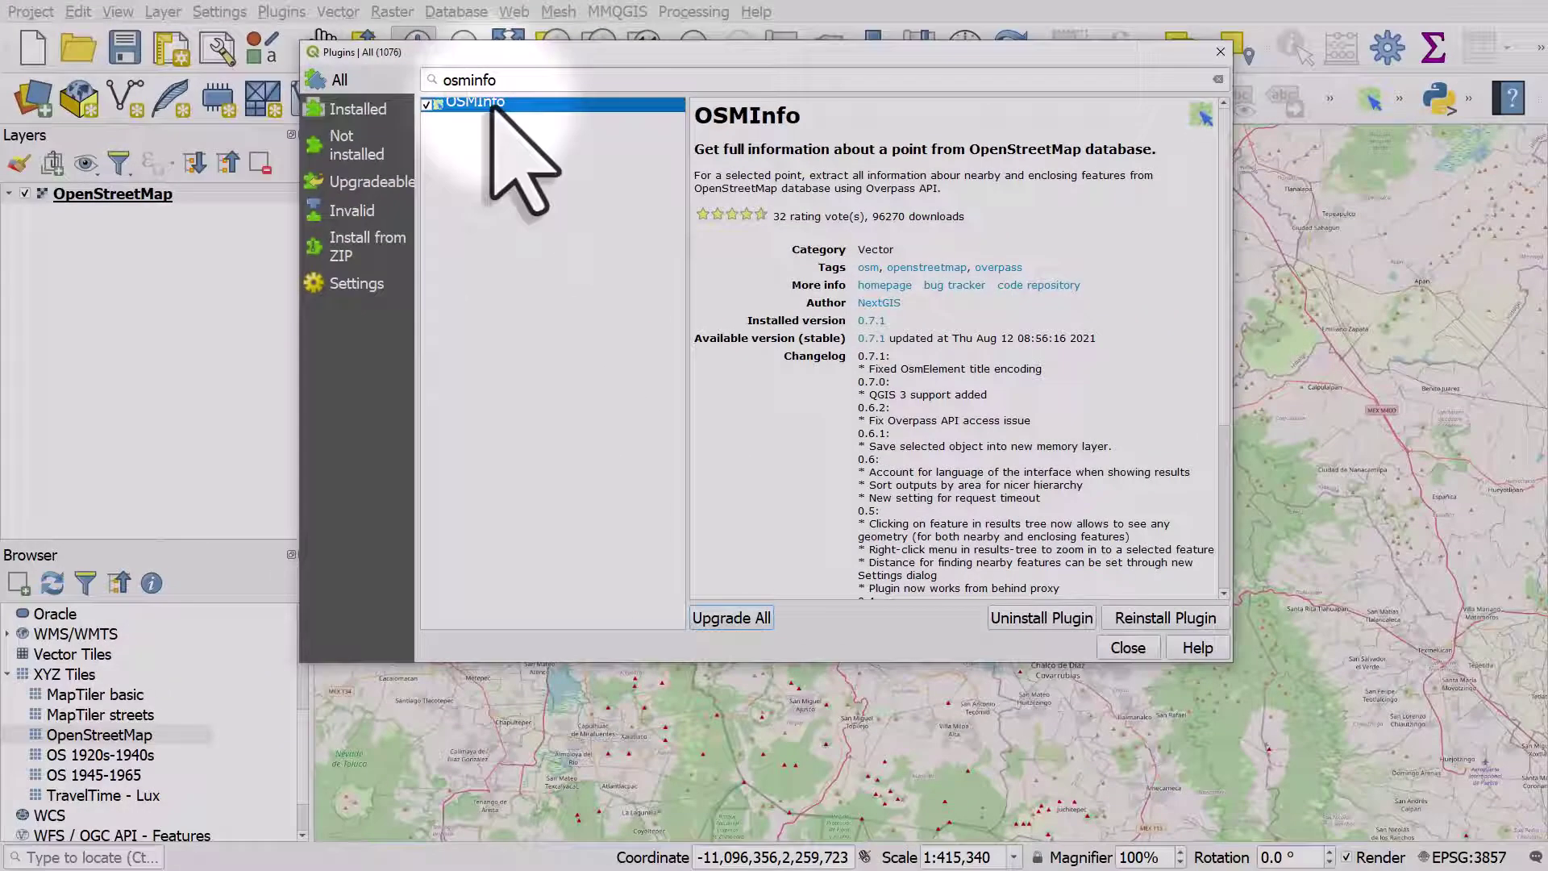
click(1128, 647)
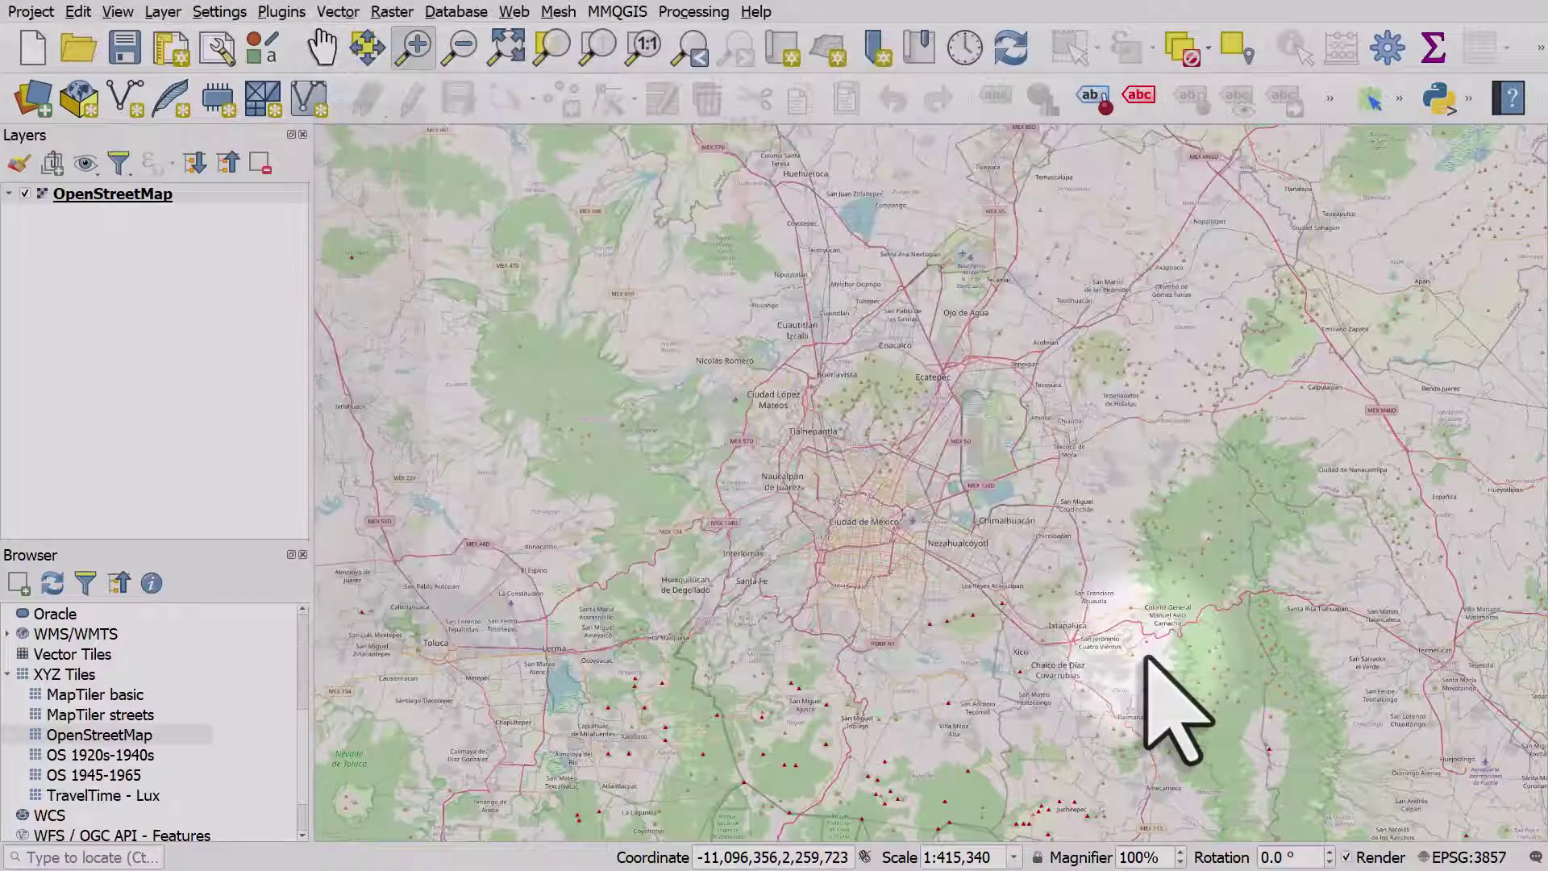
Get OSM info for a point in central Mexico City and enlarge the OSMInfo results window
click(513, 12)
mouse_move(548, 64)
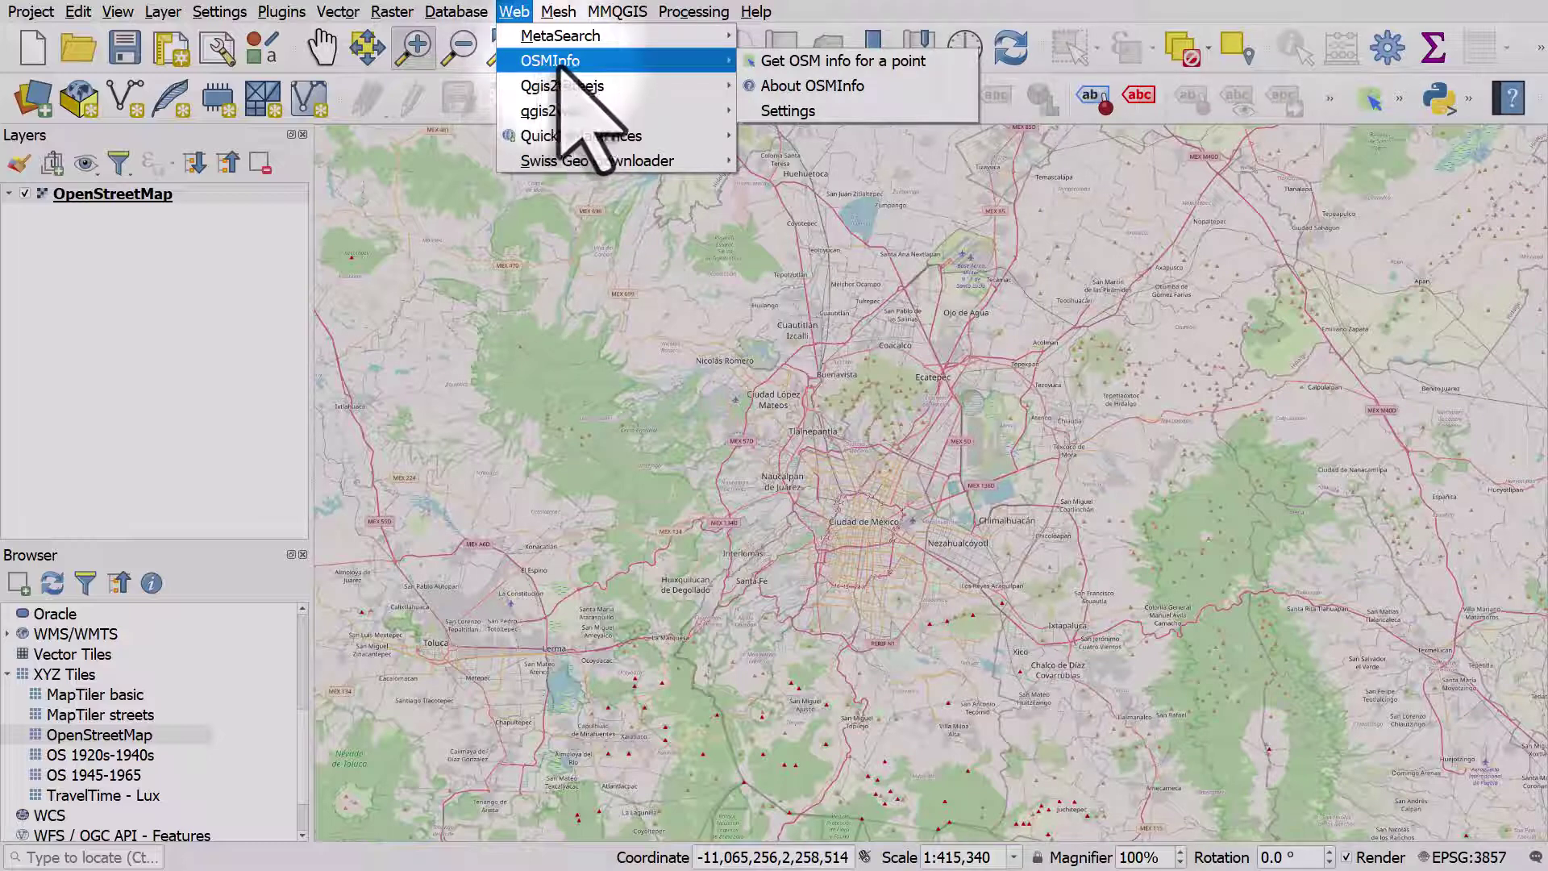
click(917, 63)
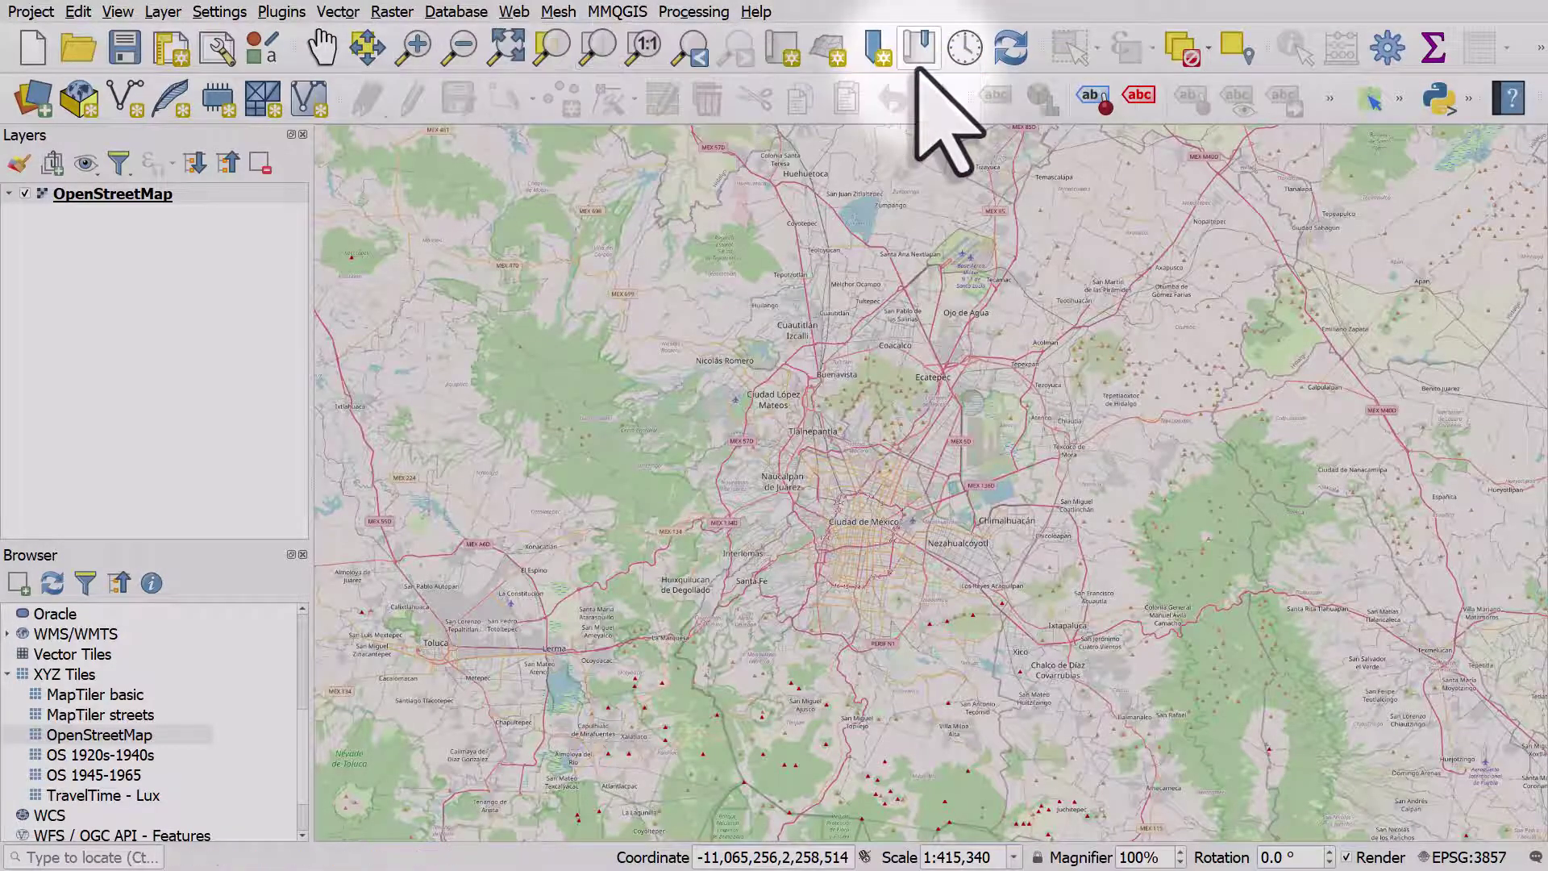
click(861, 527)
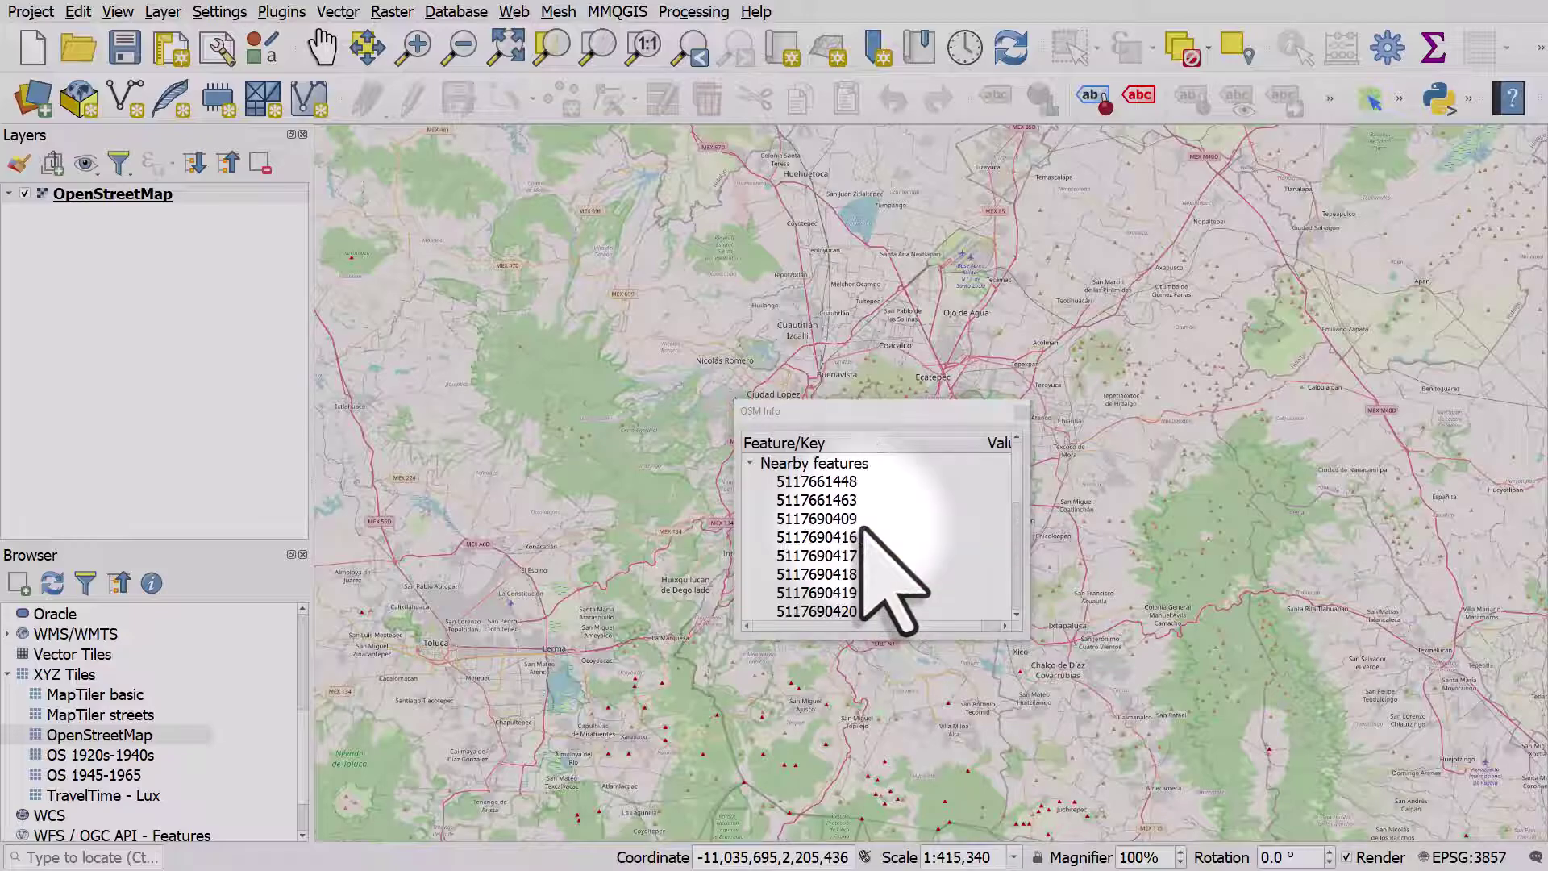
drag(880, 420, 633, 193)
drag(779, 412, 1299, 709)
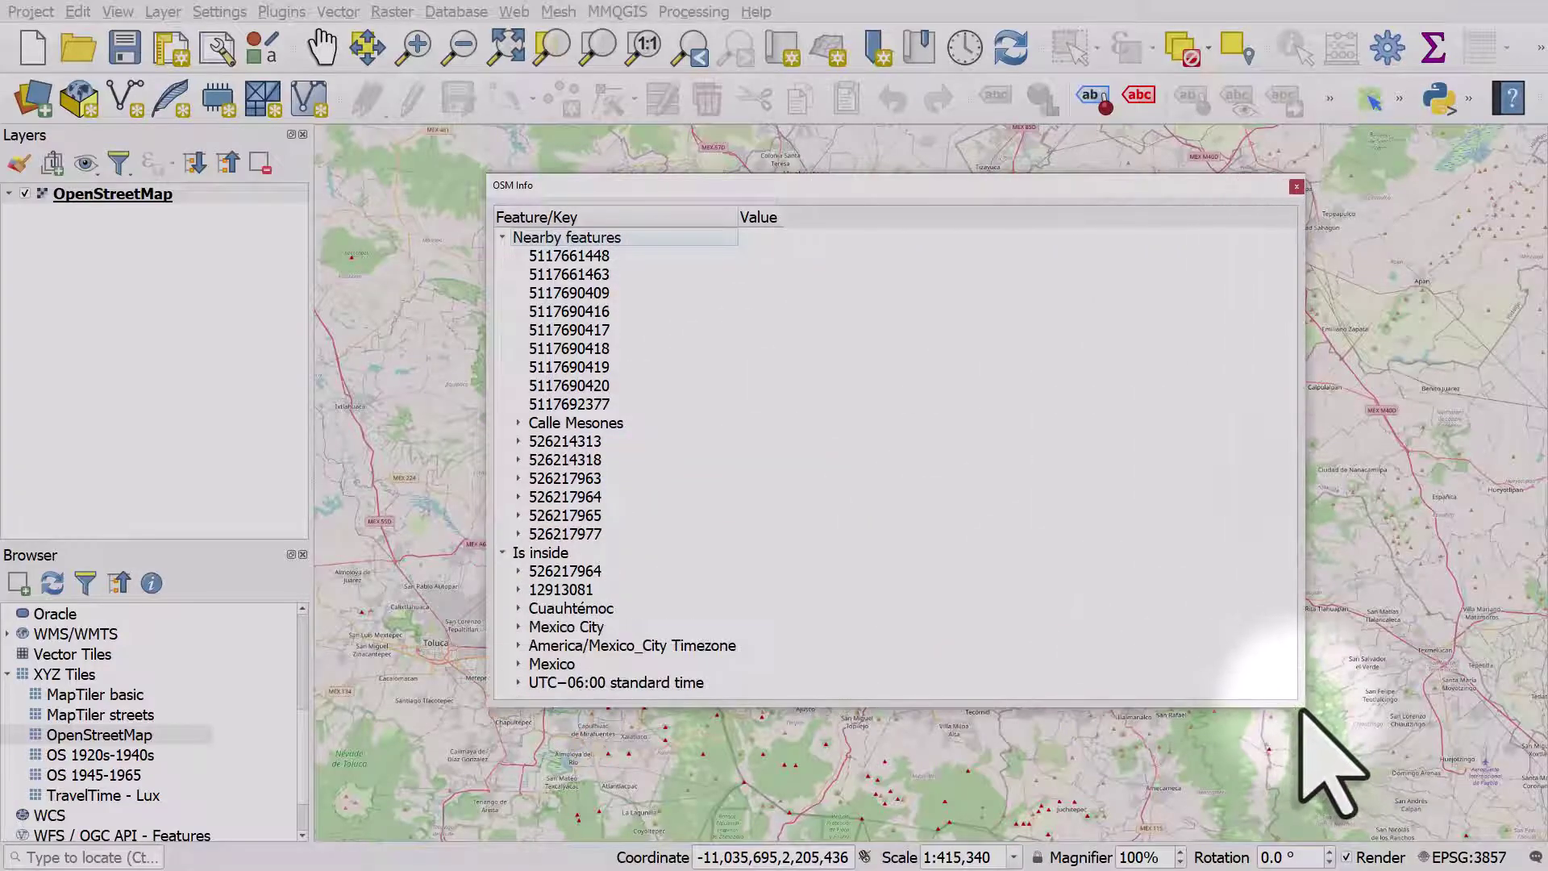
Expand the Mexico City feature under Is inside and move the results window away from its highlighted boundary
click(561, 553)
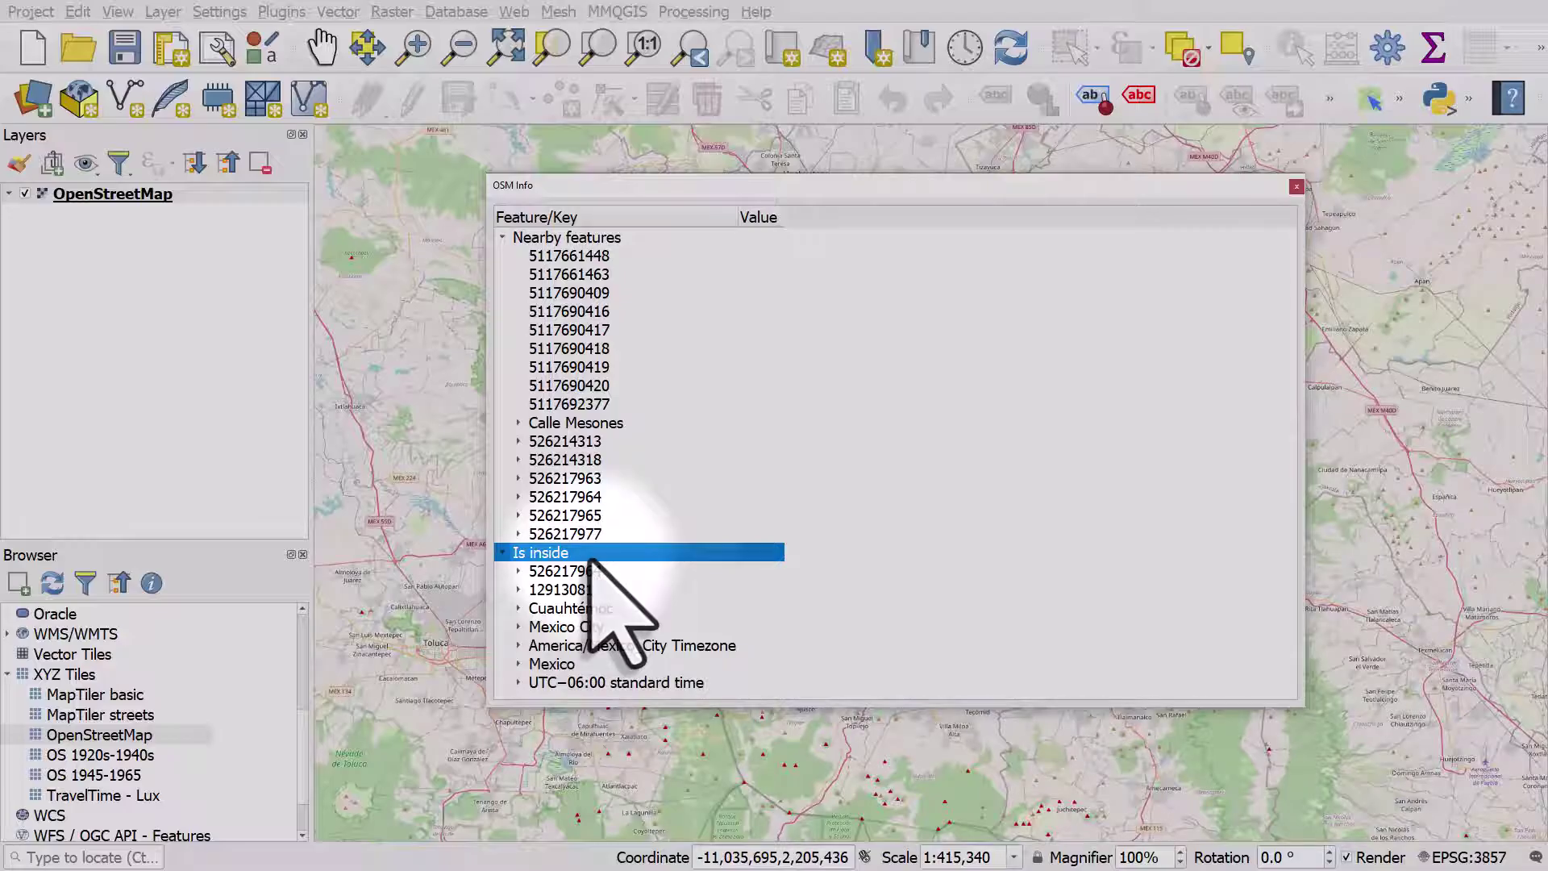
drag(1020, 194, 983, 249)
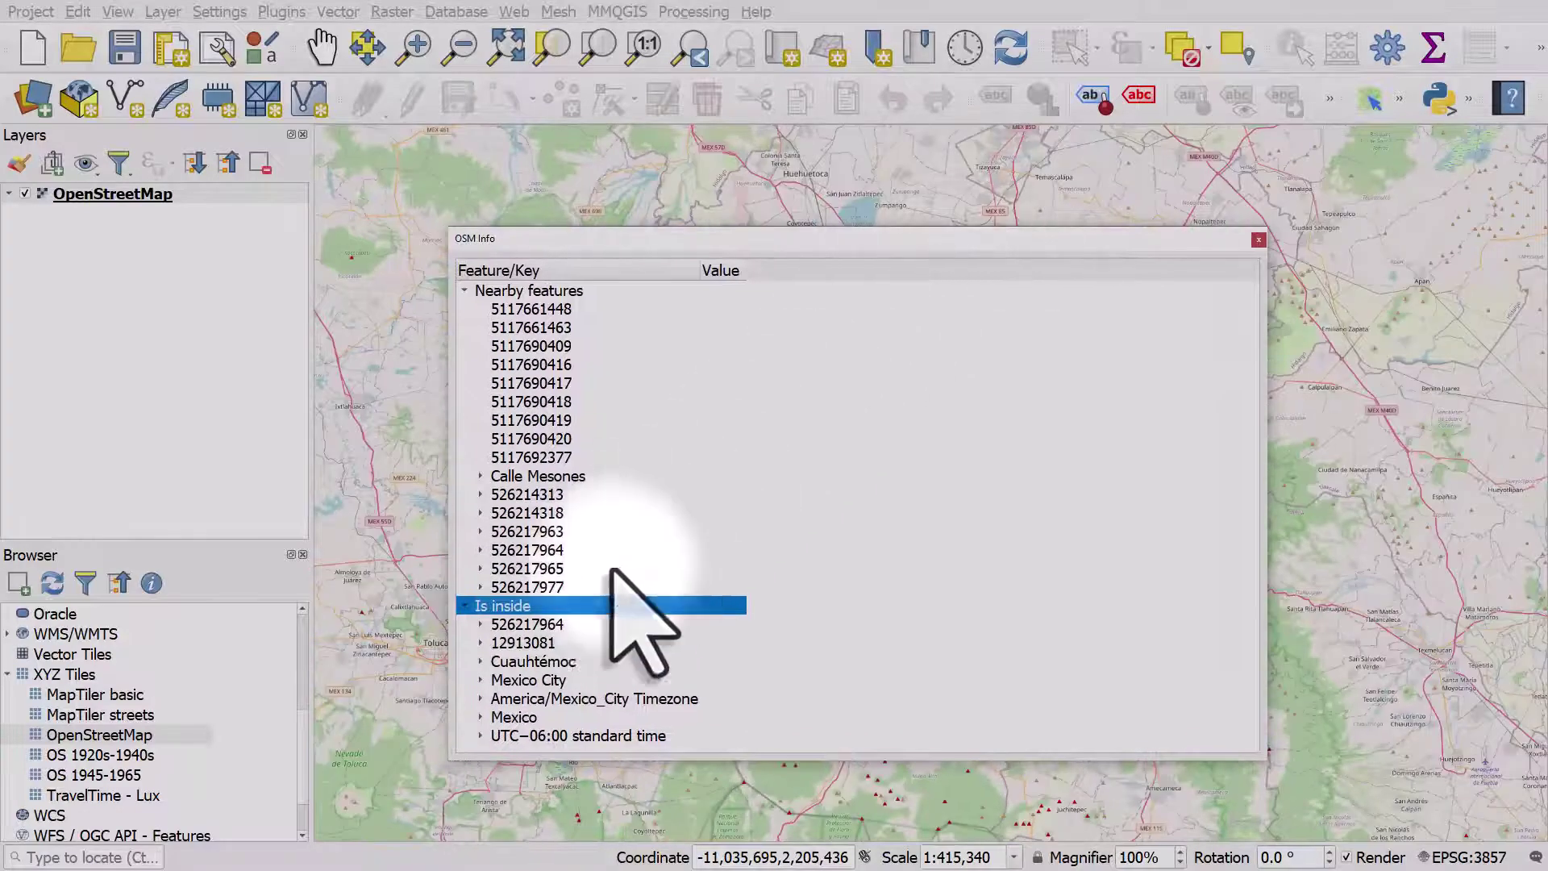
click(481, 682)
click(560, 679)
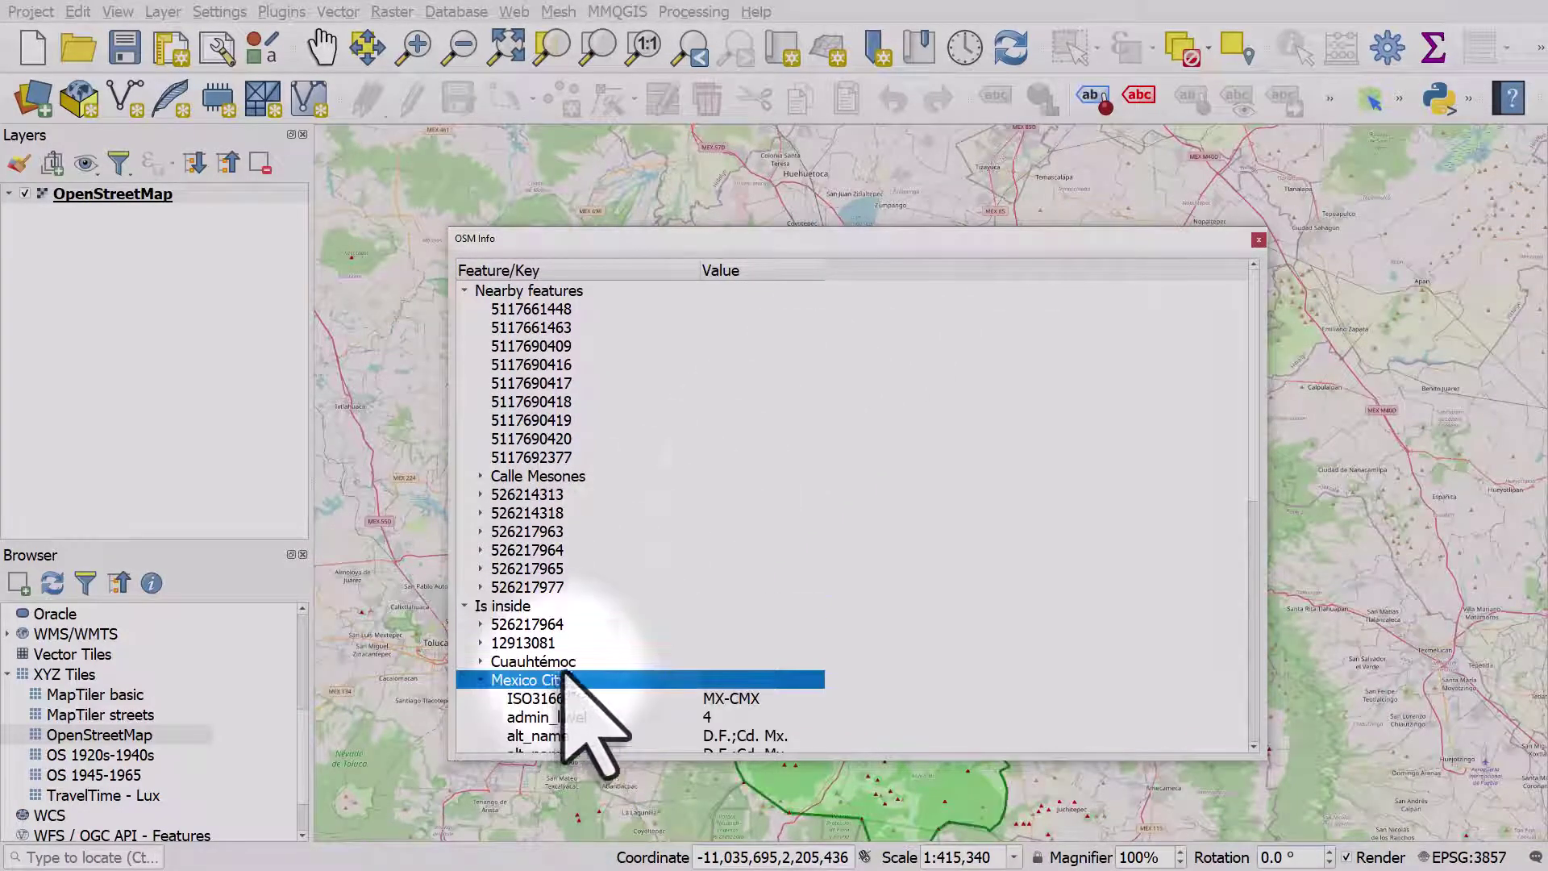
drag(970, 244, 616, 60)
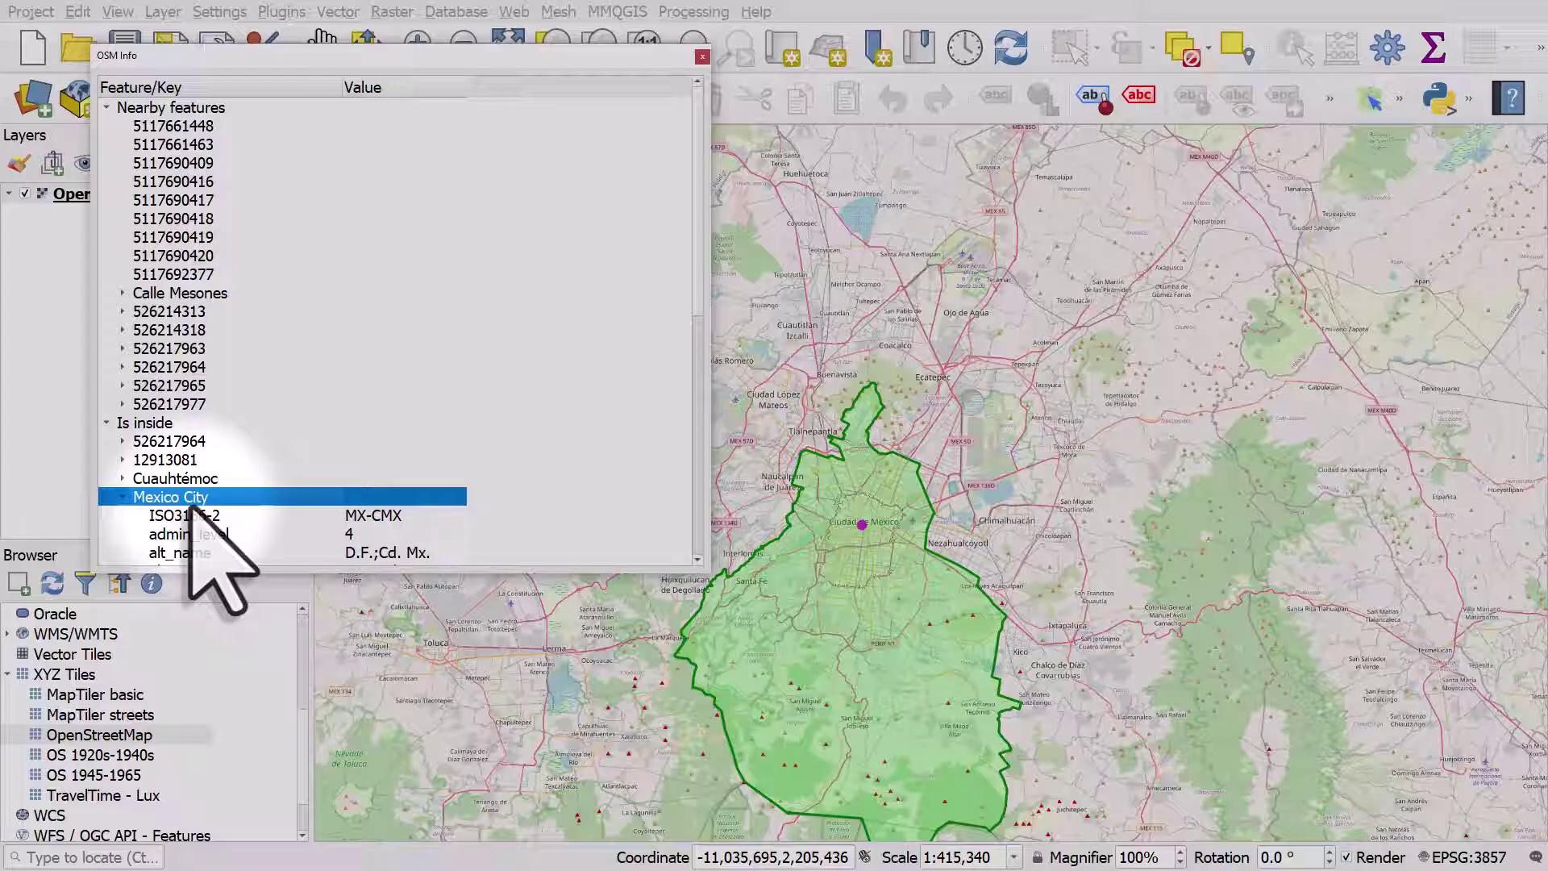
Preview the Cuauhtémoc, America/Mexico_City Timezone and Mexico boundaries on the map, collapsing the Mexico City entry
click(181, 481)
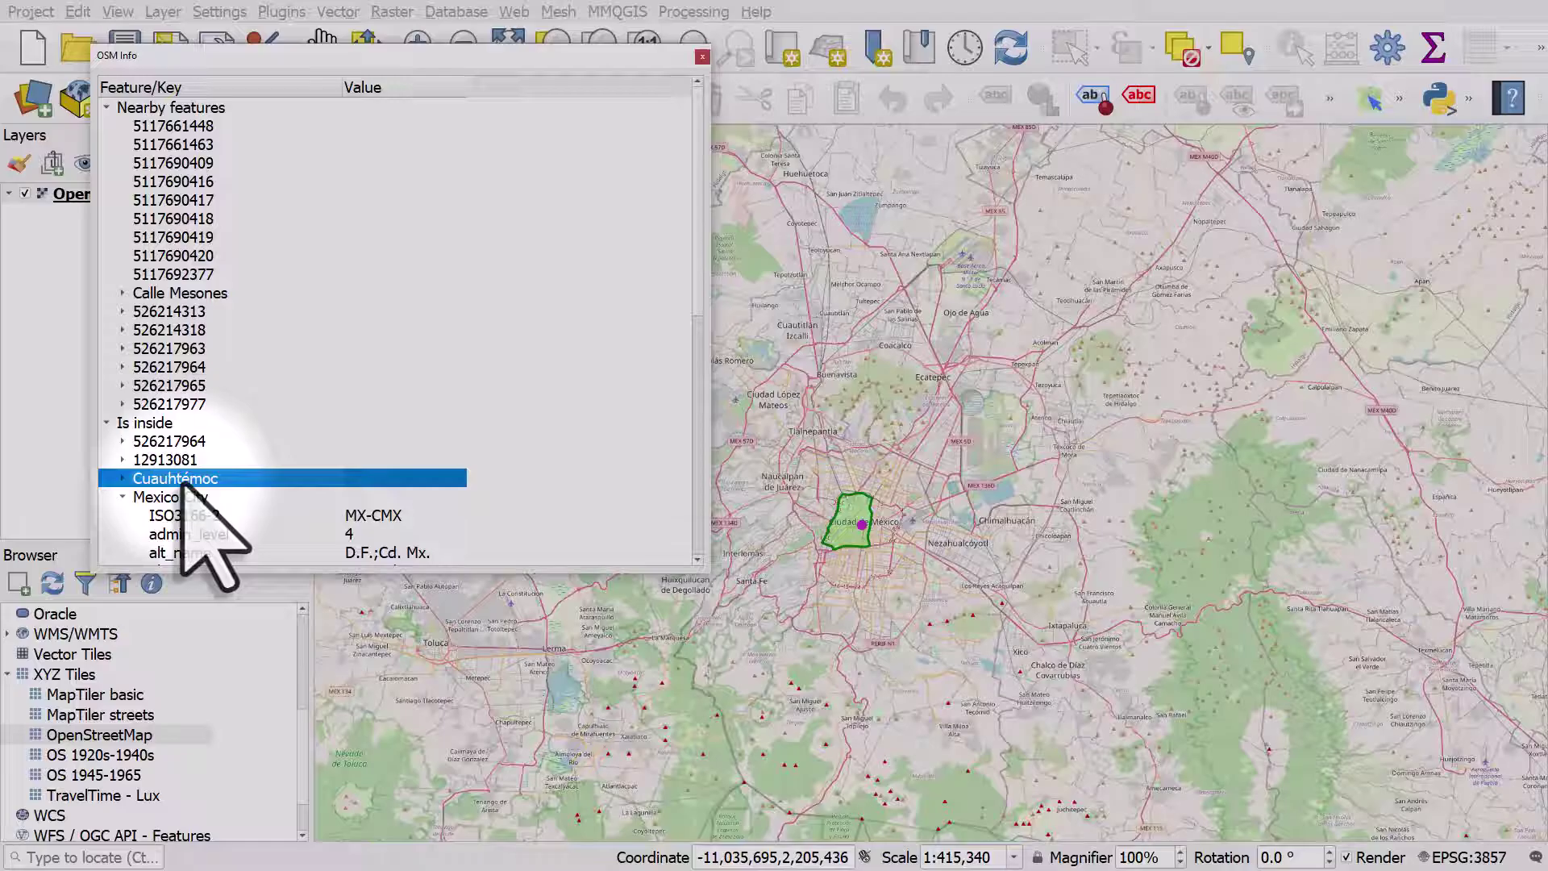
click(123, 496)
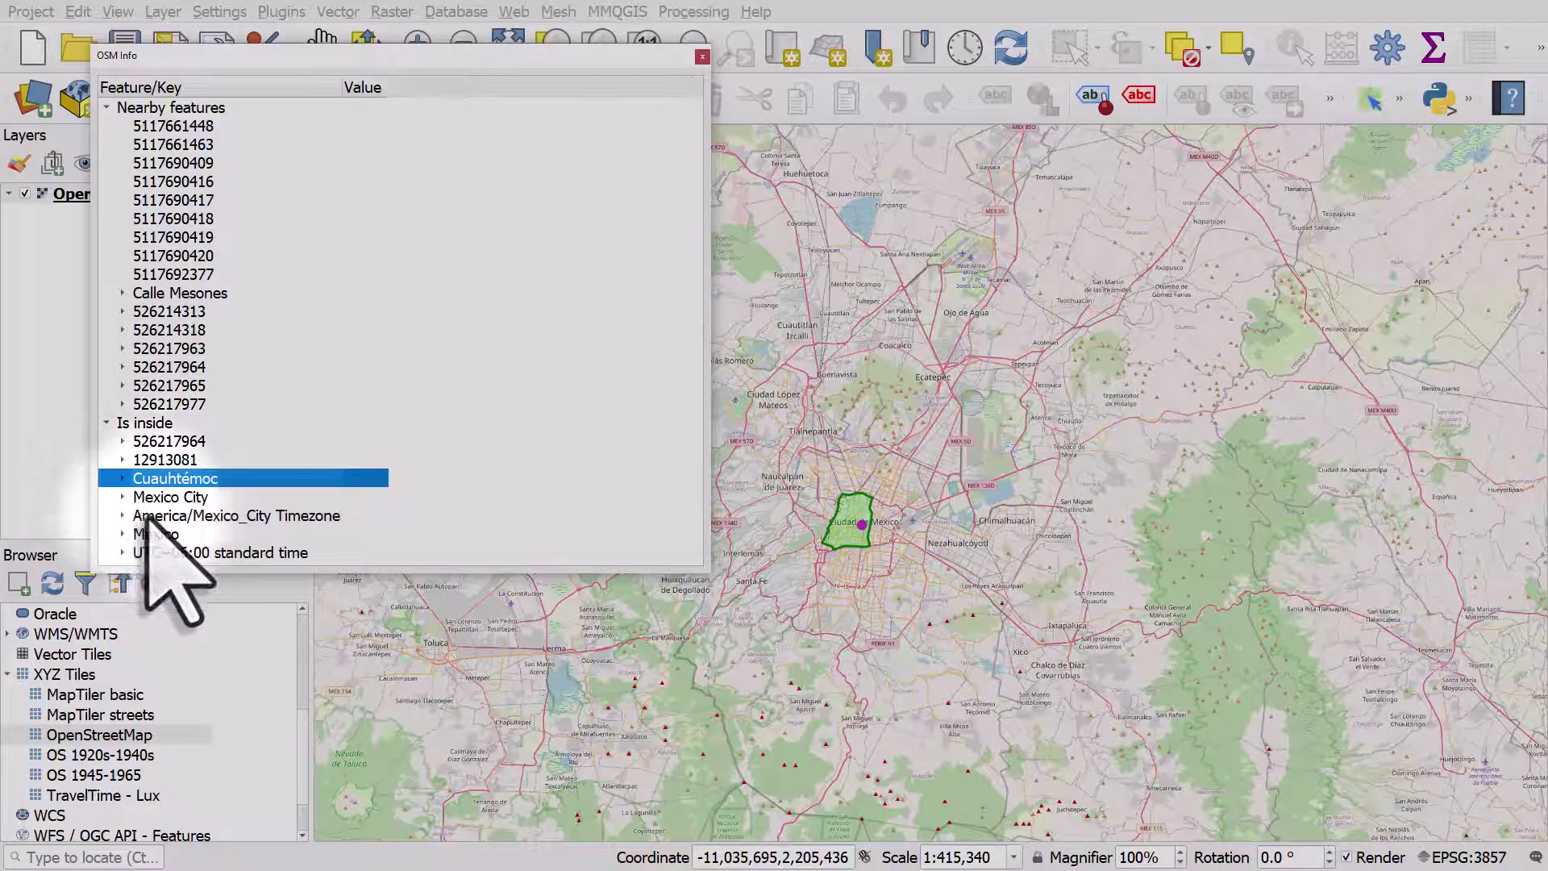
click(152, 516)
click(156, 532)
click(155, 516)
Save the Mexico City boundary from the OSMInfo results as a temporary layer and close the results window
click(156, 498)
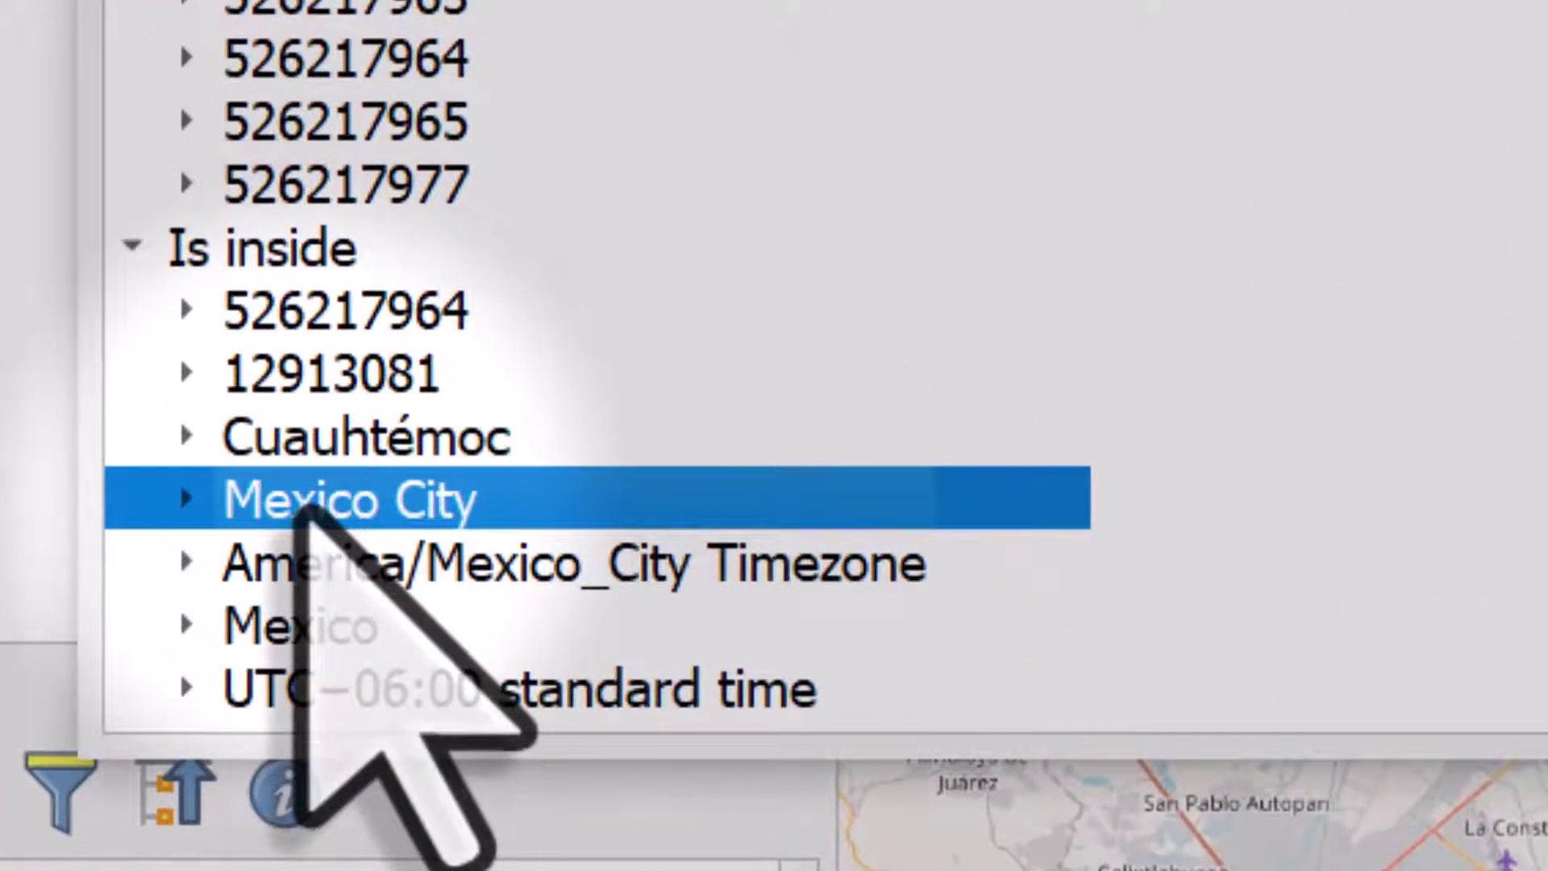
right_click(302, 505)
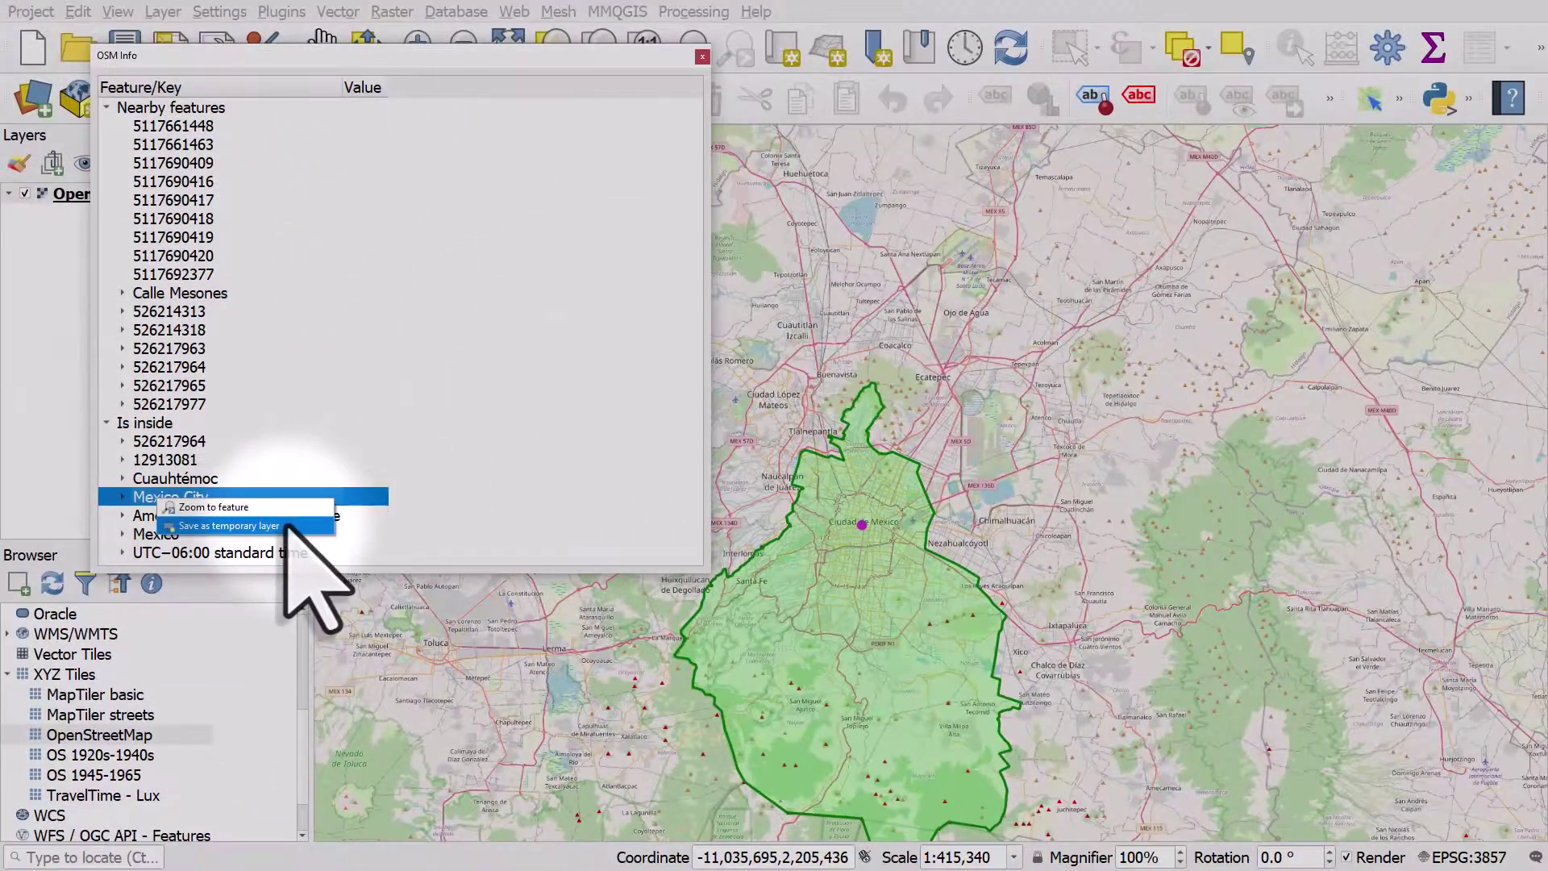
click(287, 525)
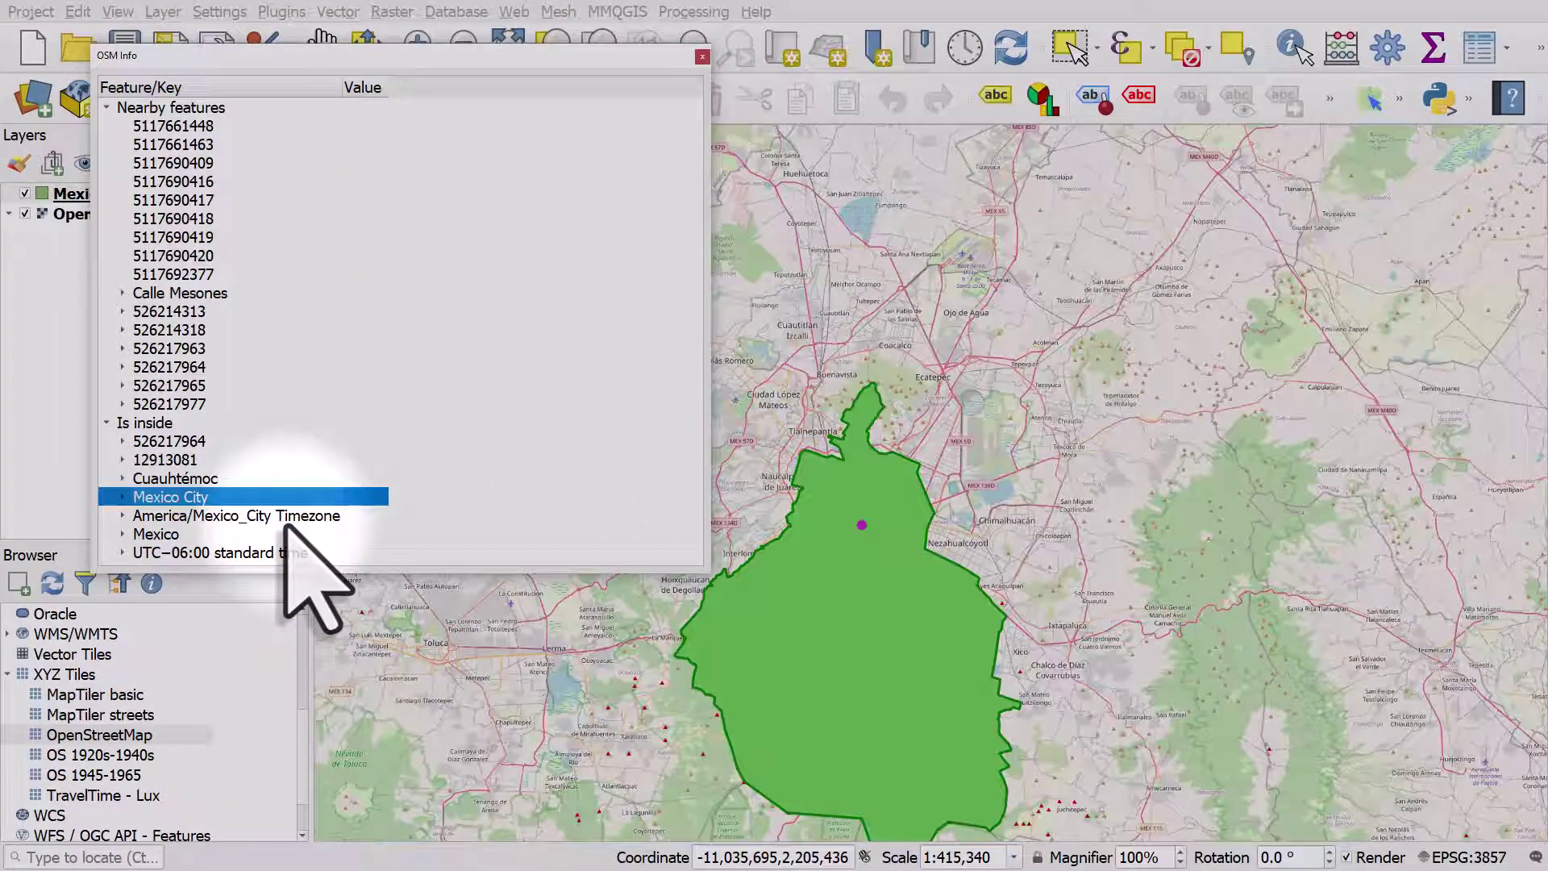
click(702, 57)
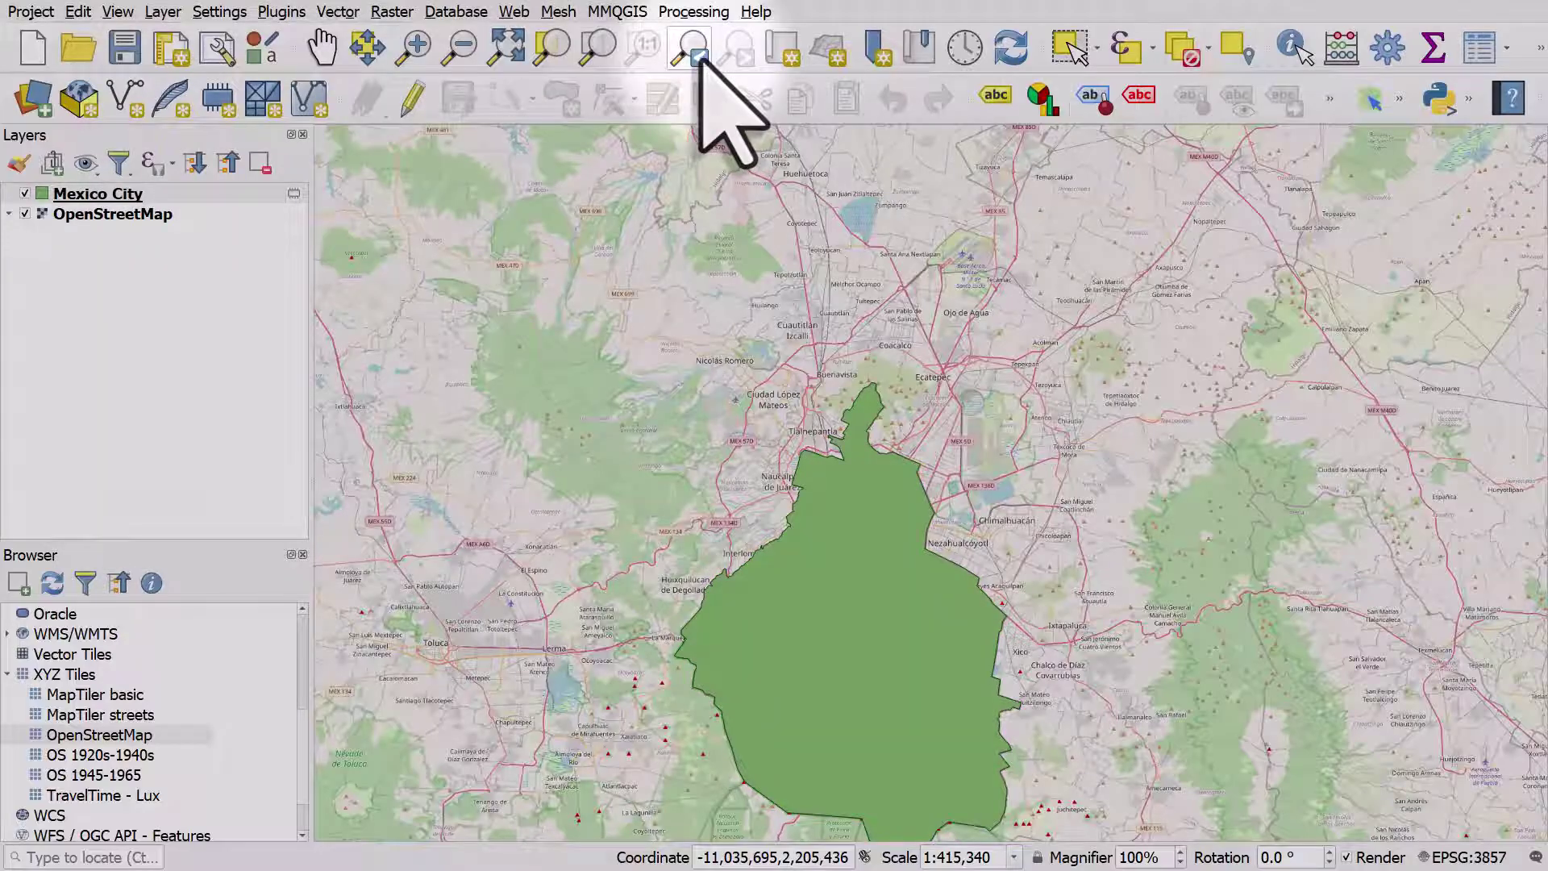
Make the fill of the Mexico City layer's Simple Fill symbol transparent in its symbology
click(159, 198)
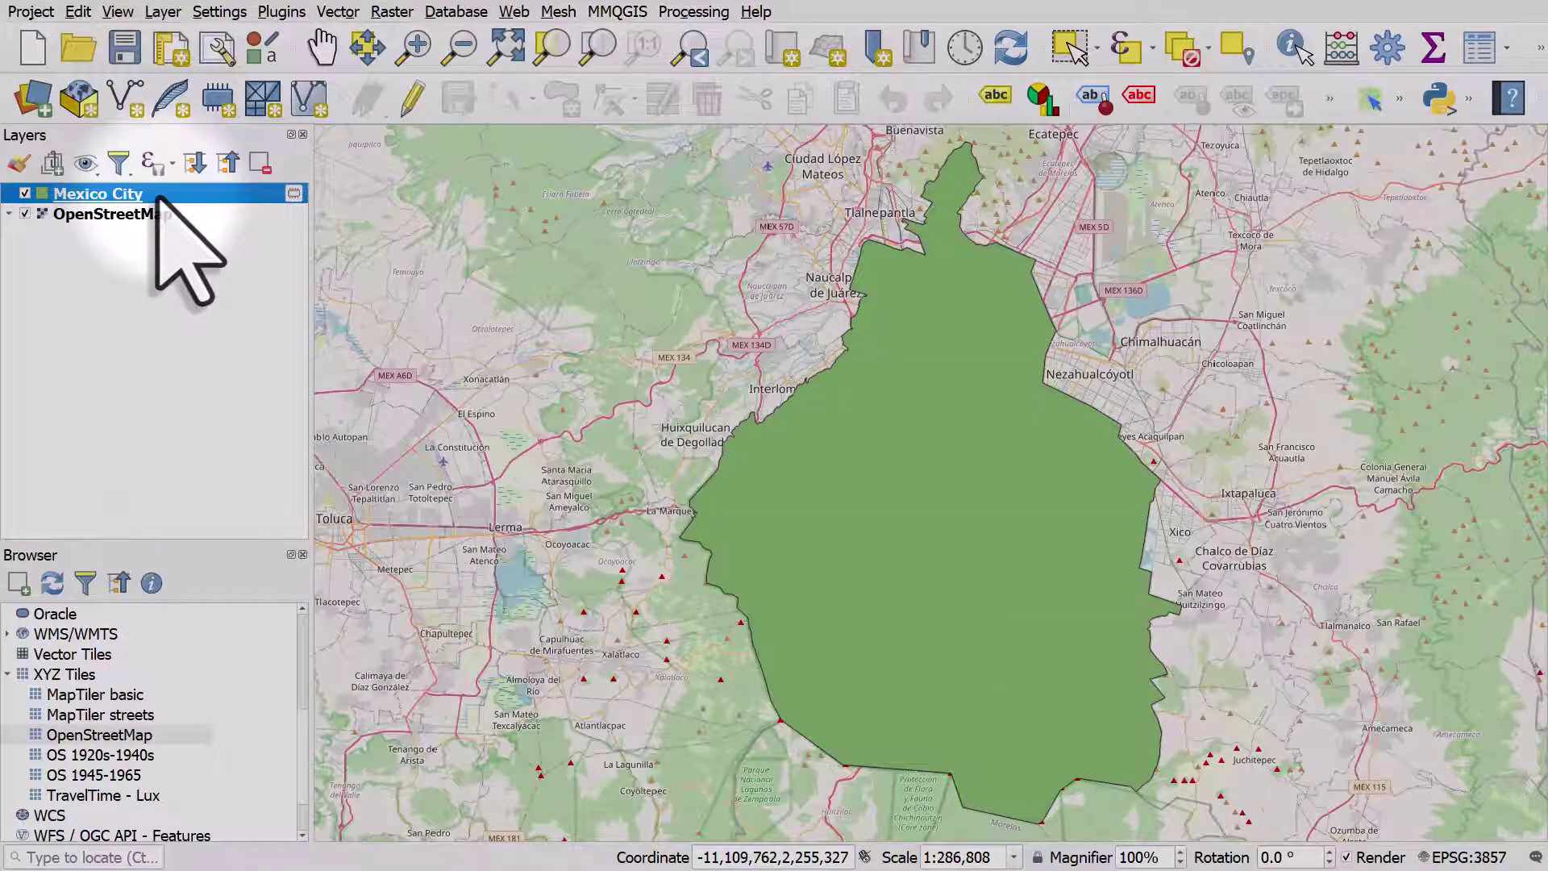
double_click(60, 196)
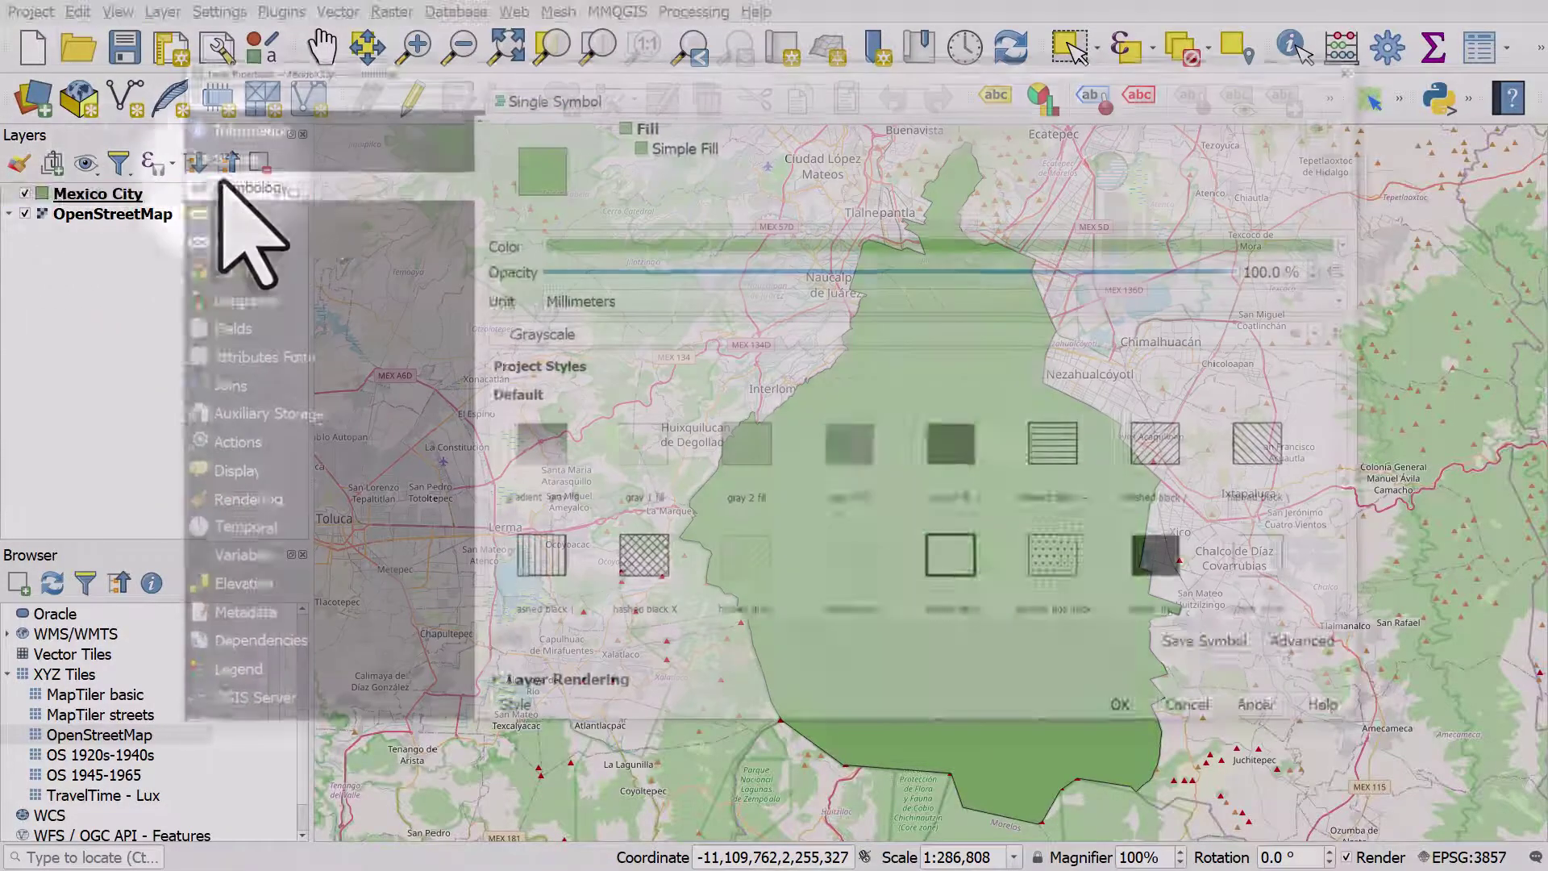
click(670, 142)
click(1318, 280)
click(1084, 303)
Set the Mexico City layer's stroke color to red, increase its stroke width, and apply the symbology
click(1319, 335)
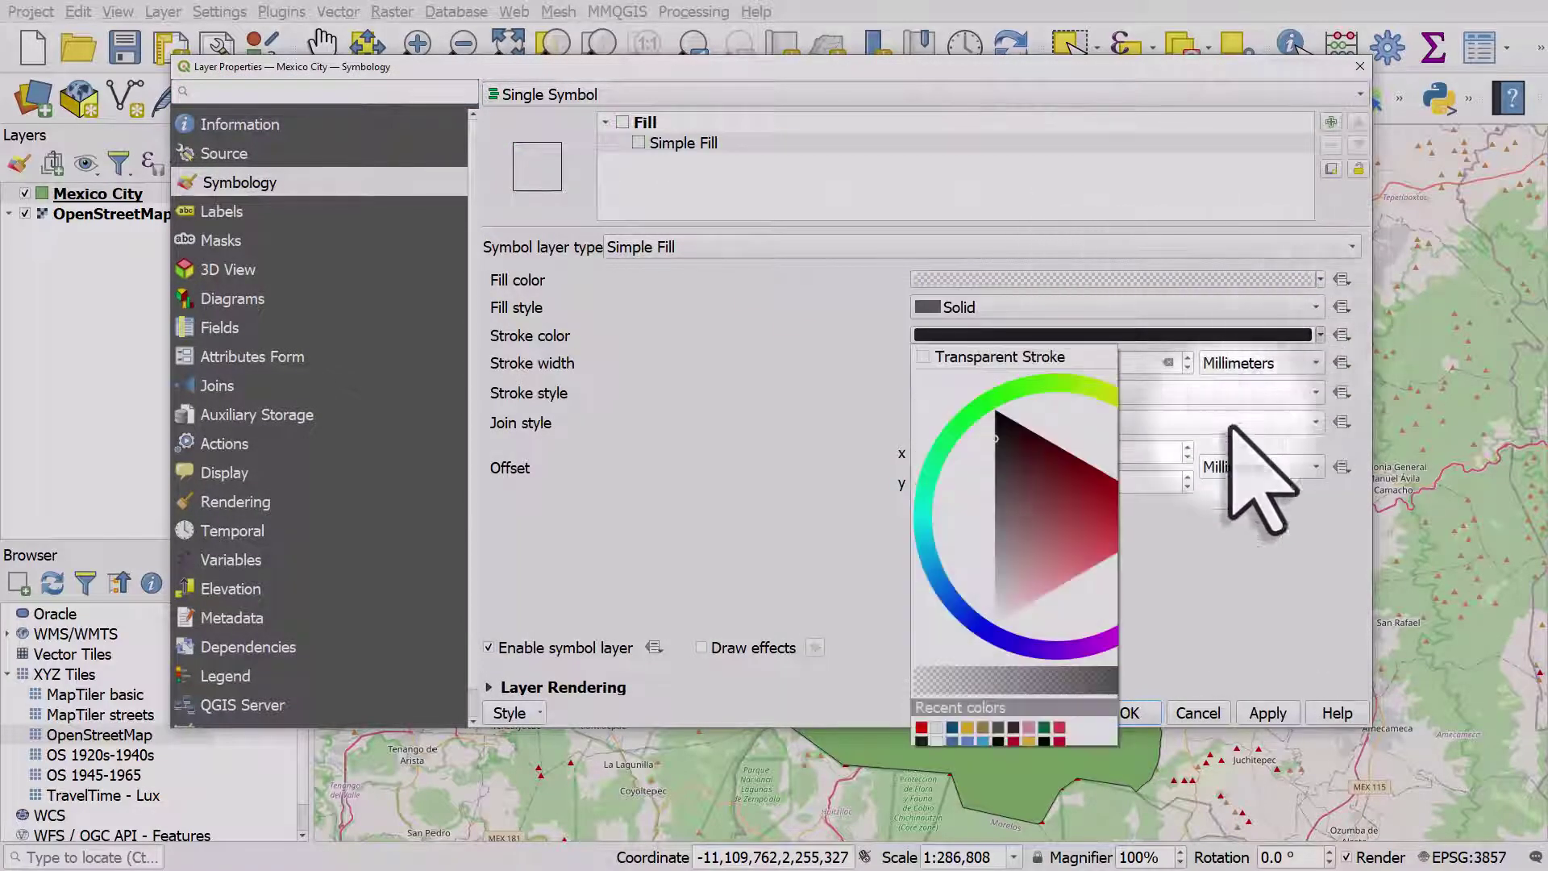
click(998, 729)
click(1188, 358)
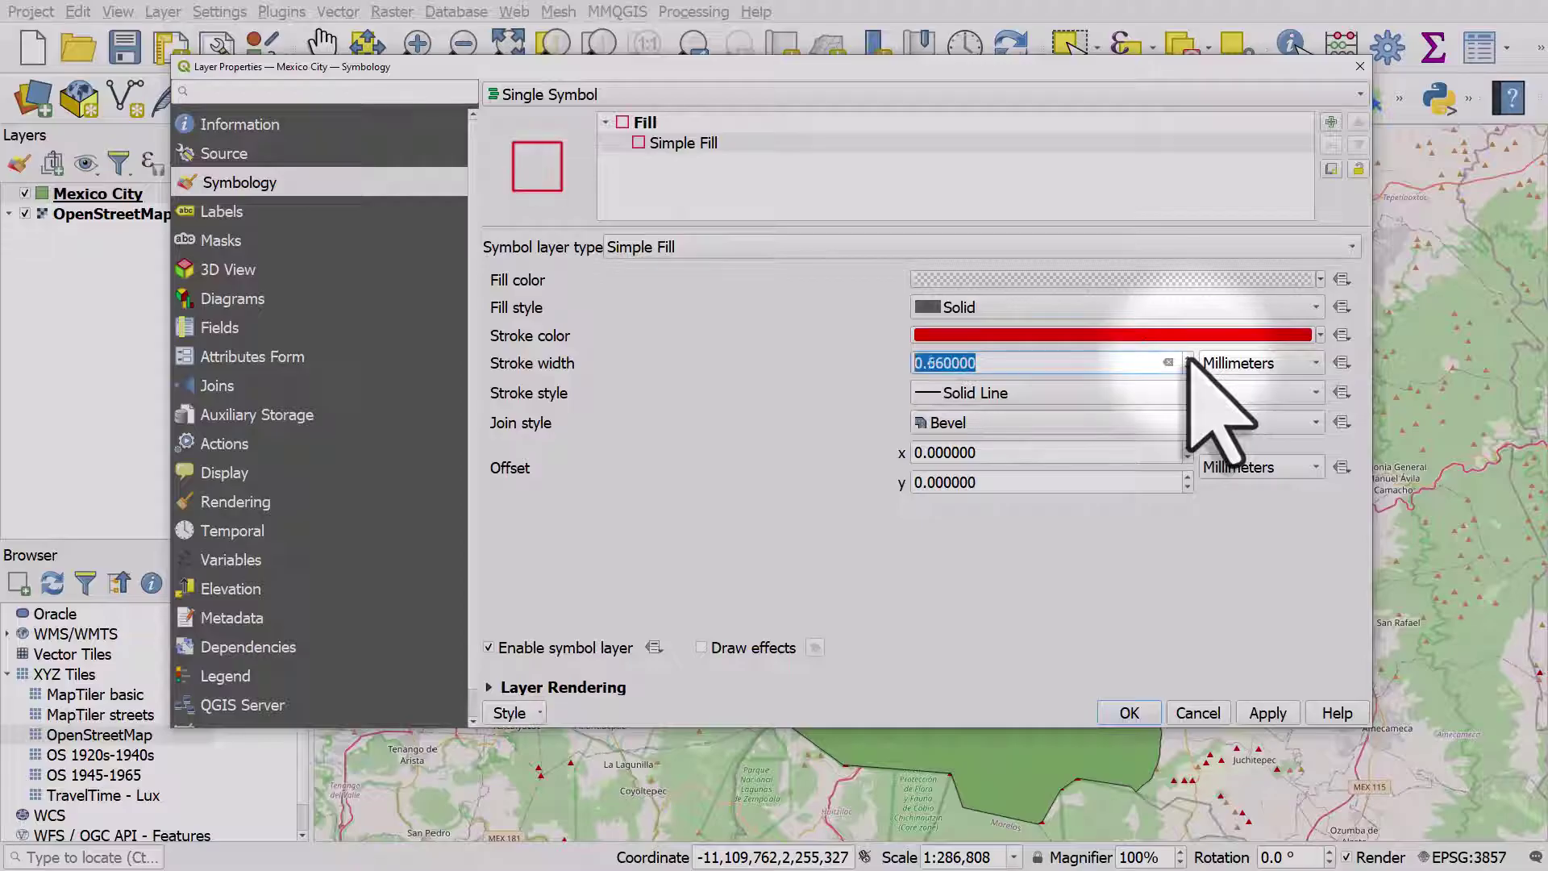
click(1188, 358)
click(1129, 712)
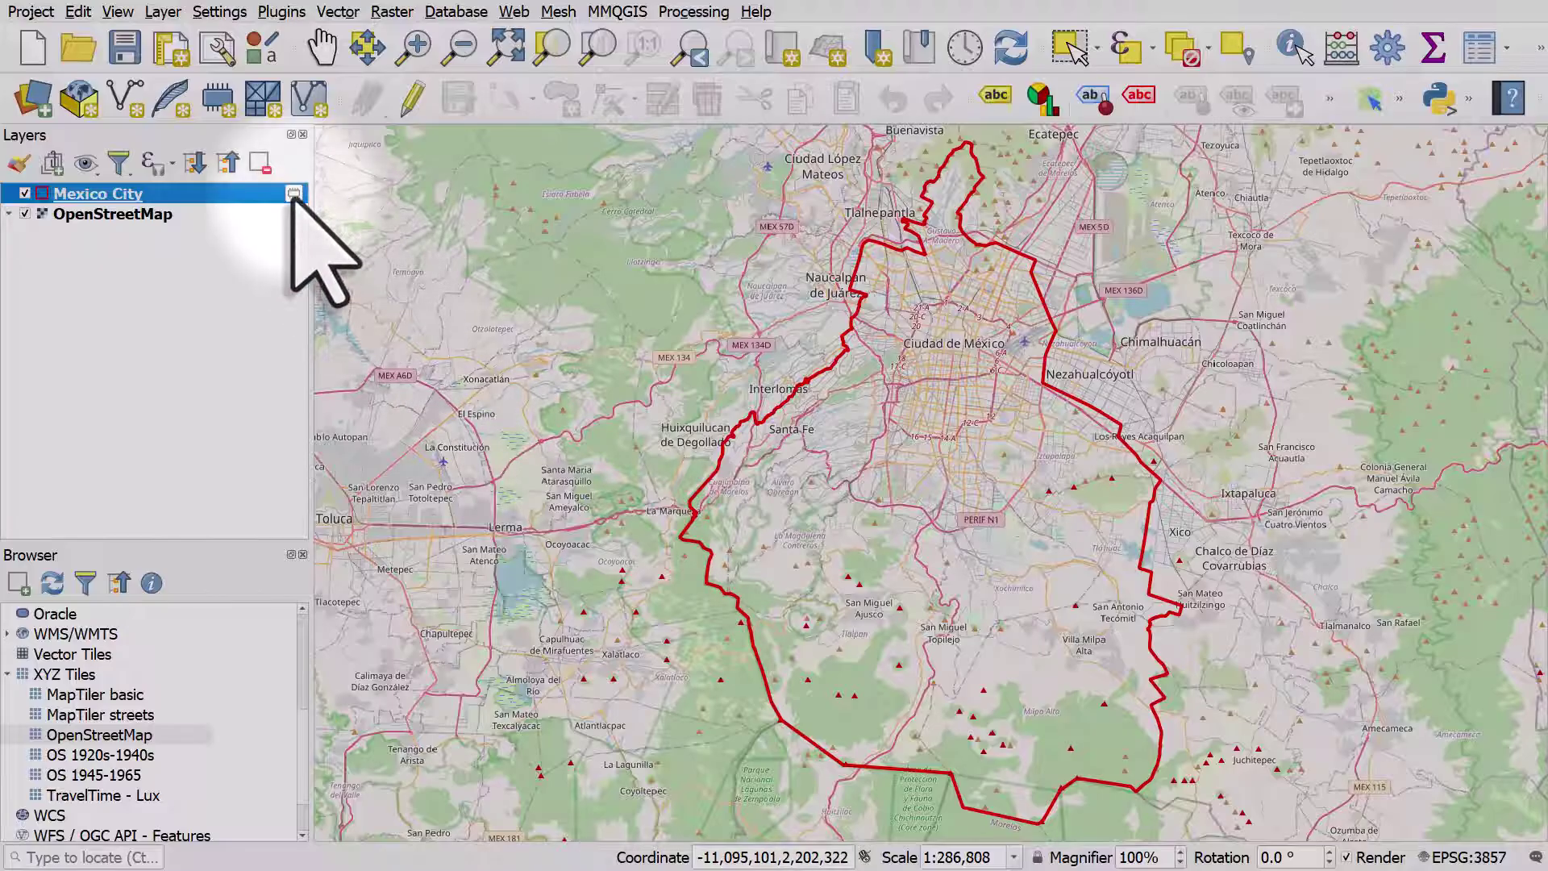
Save the Mexico City scratch layer as GeoPackage mexico-city-boundary.gpkg in the MexicoCityOSM folder, with layer name mexico-city-boundary
mouse_move(293, 197)
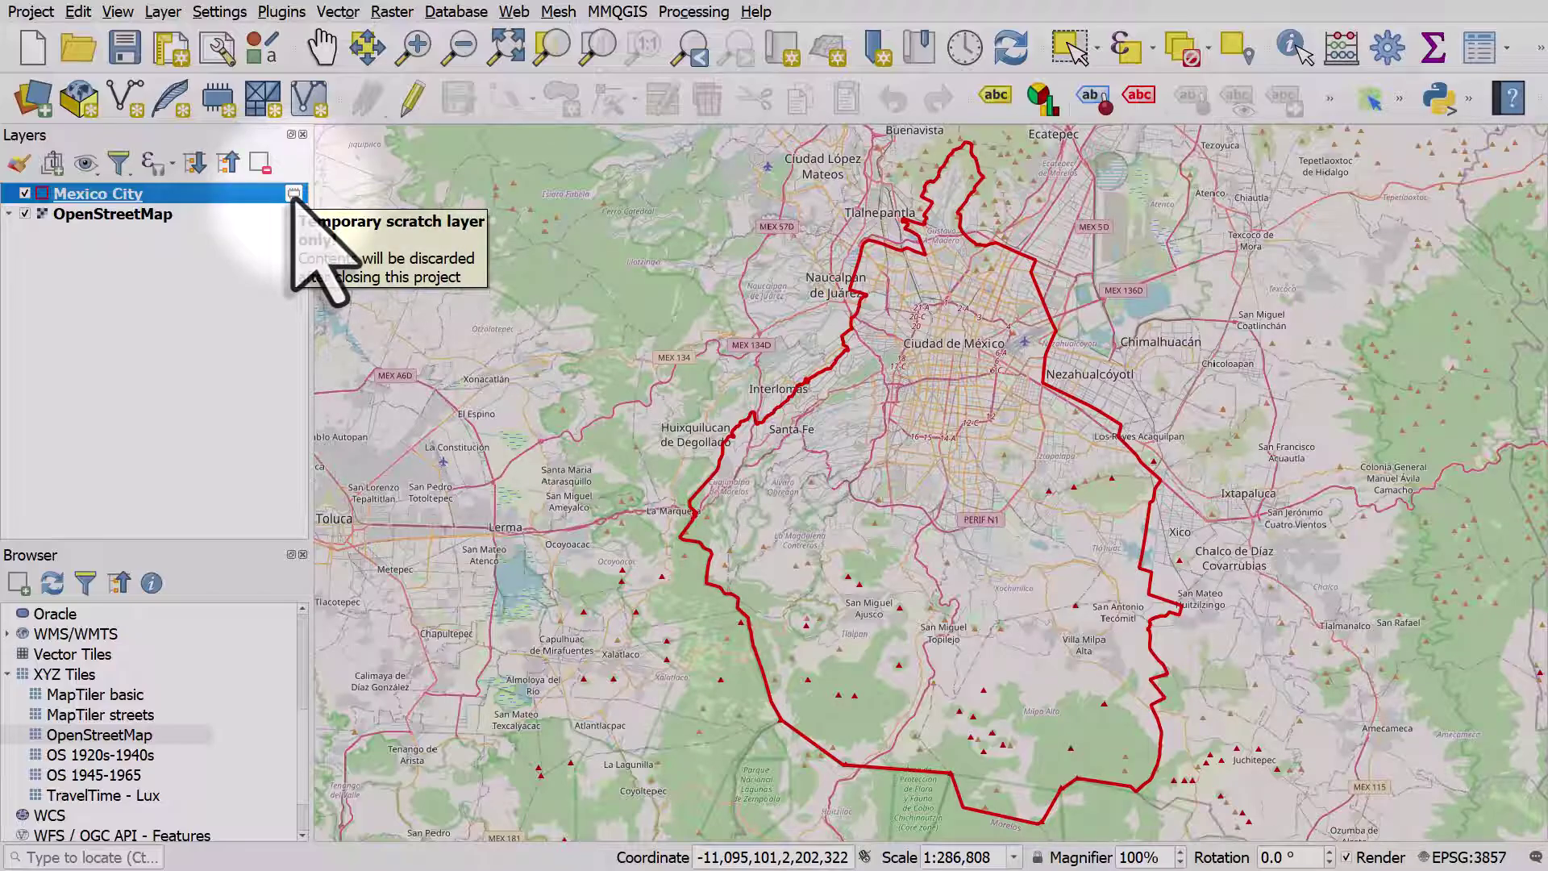
click(293, 194)
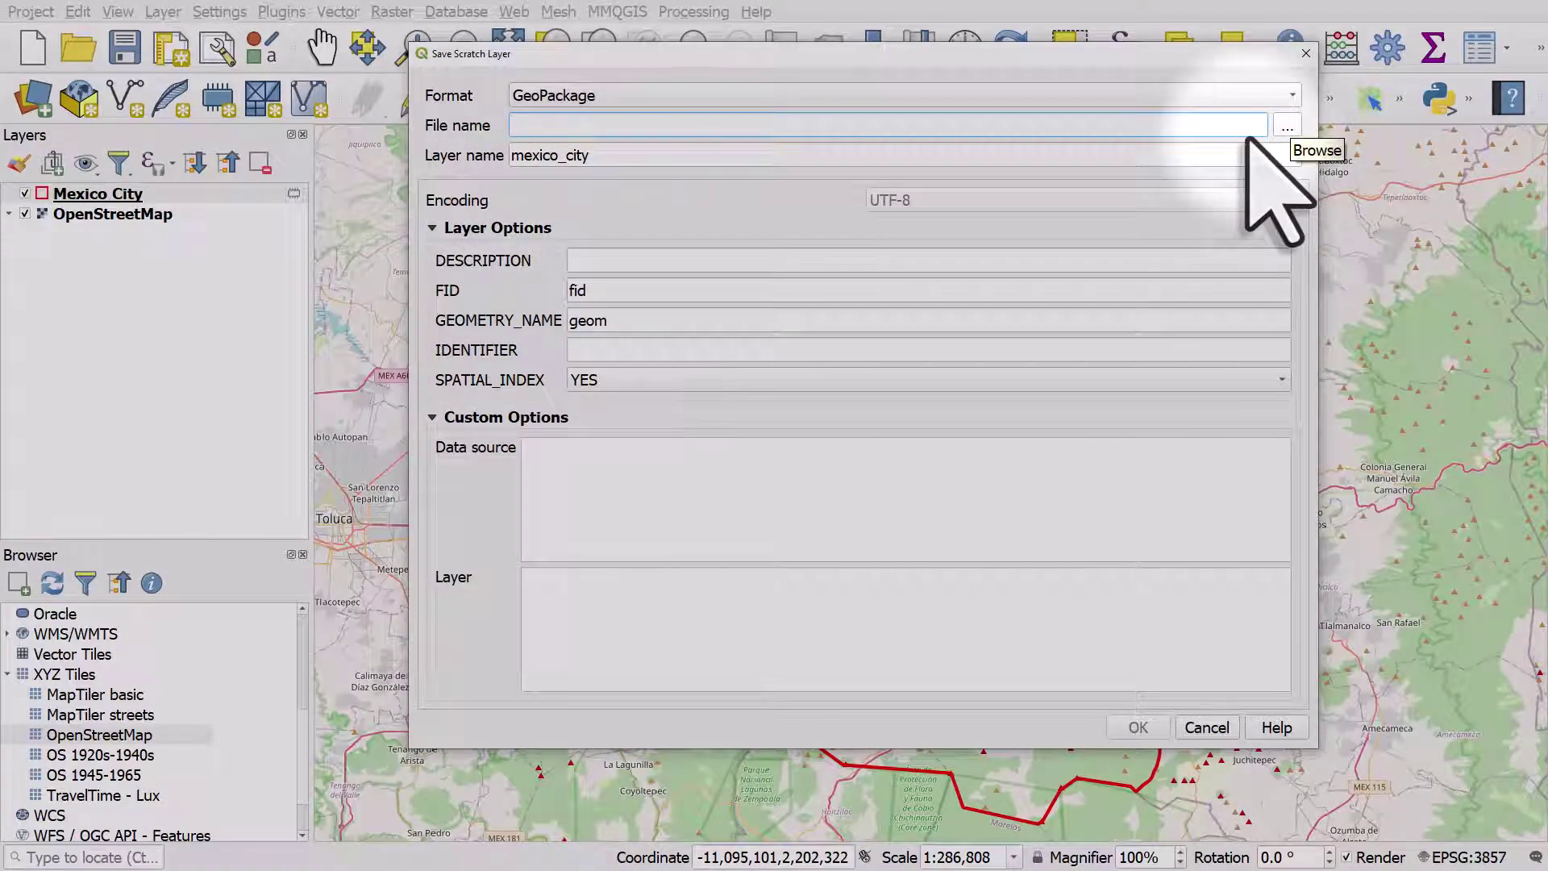
click(1283, 129)
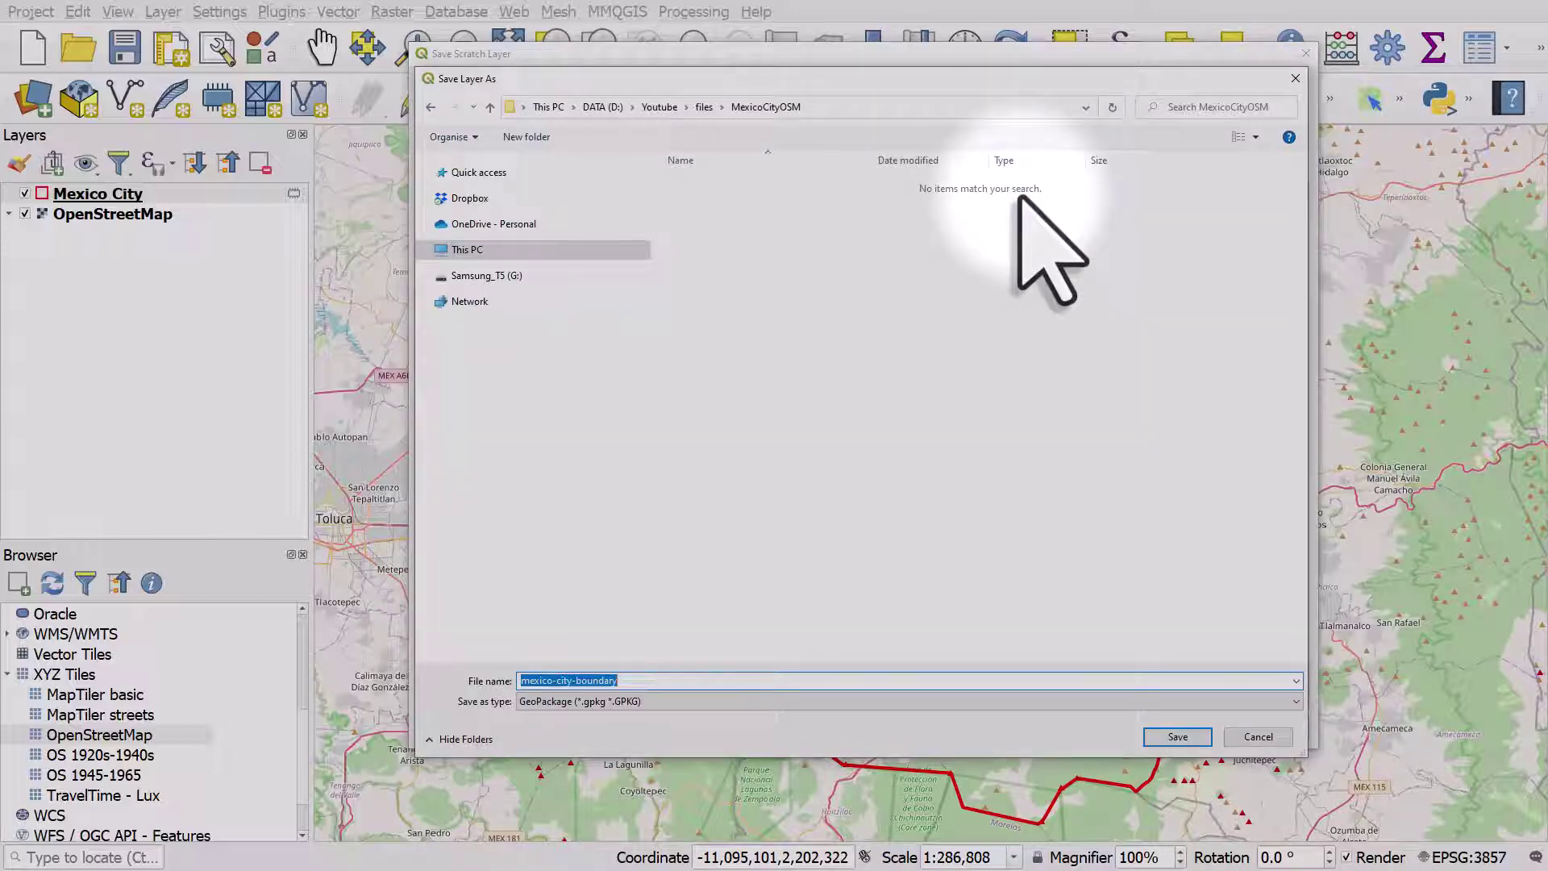
click(1179, 736)
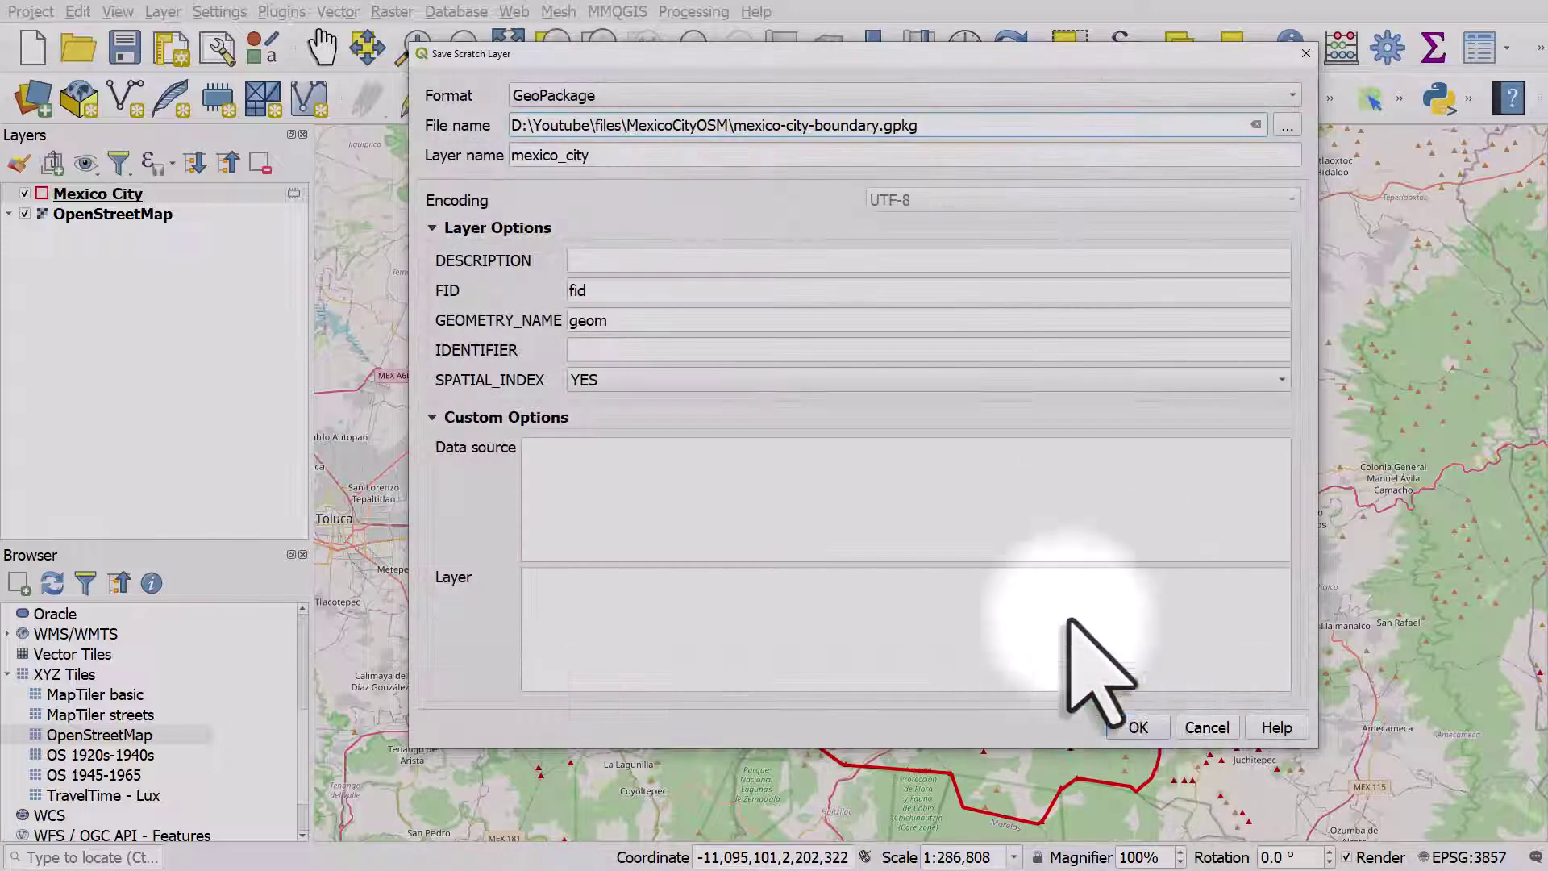
drag(587, 156, 513, 157)
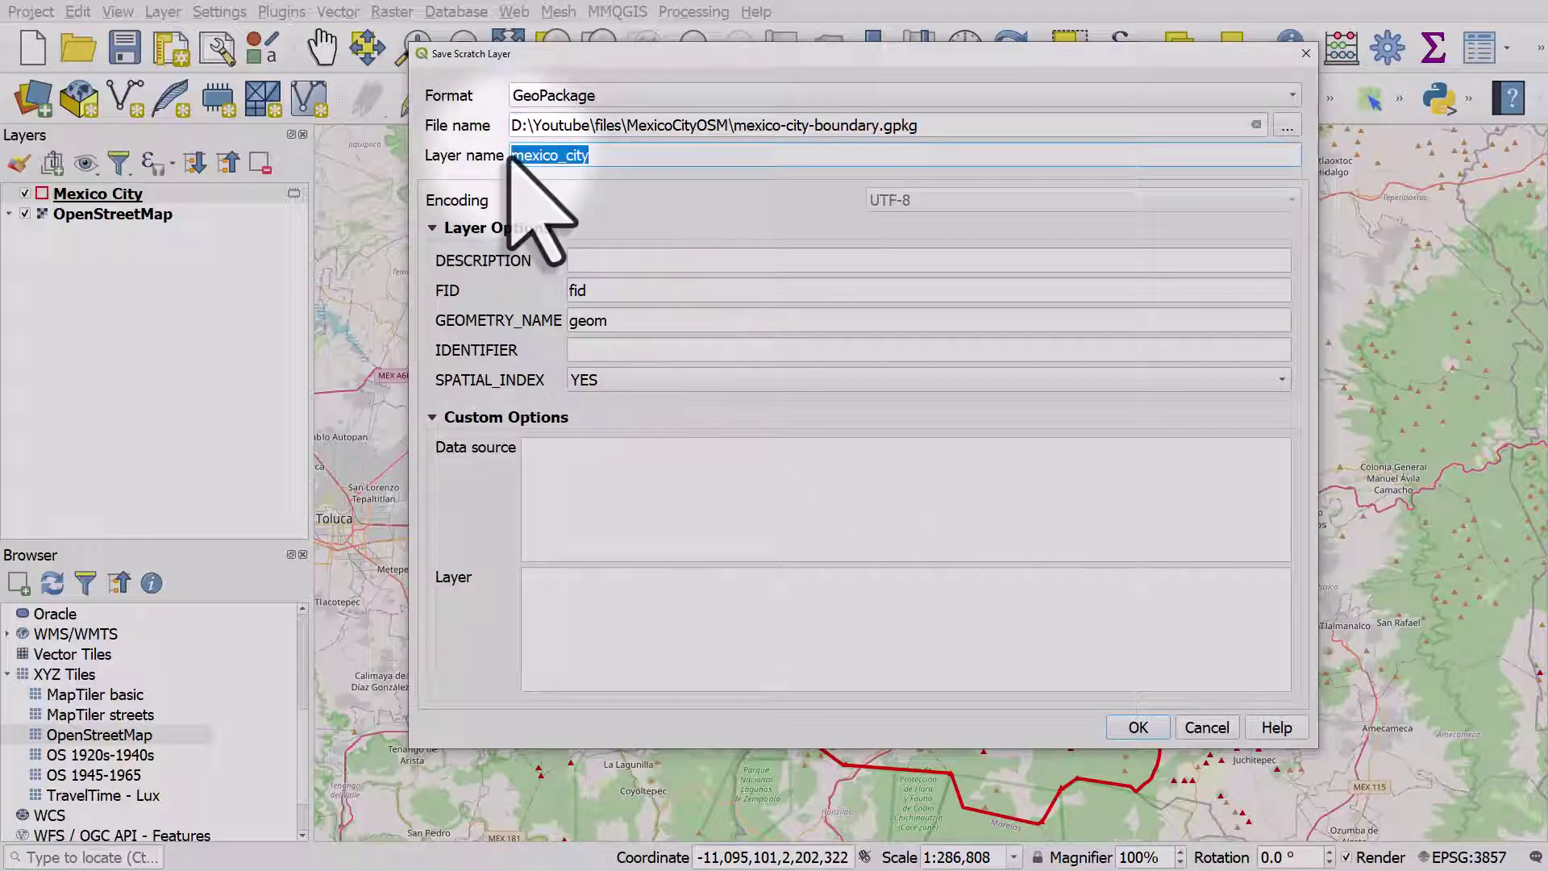
text(mexico-city-boundary)
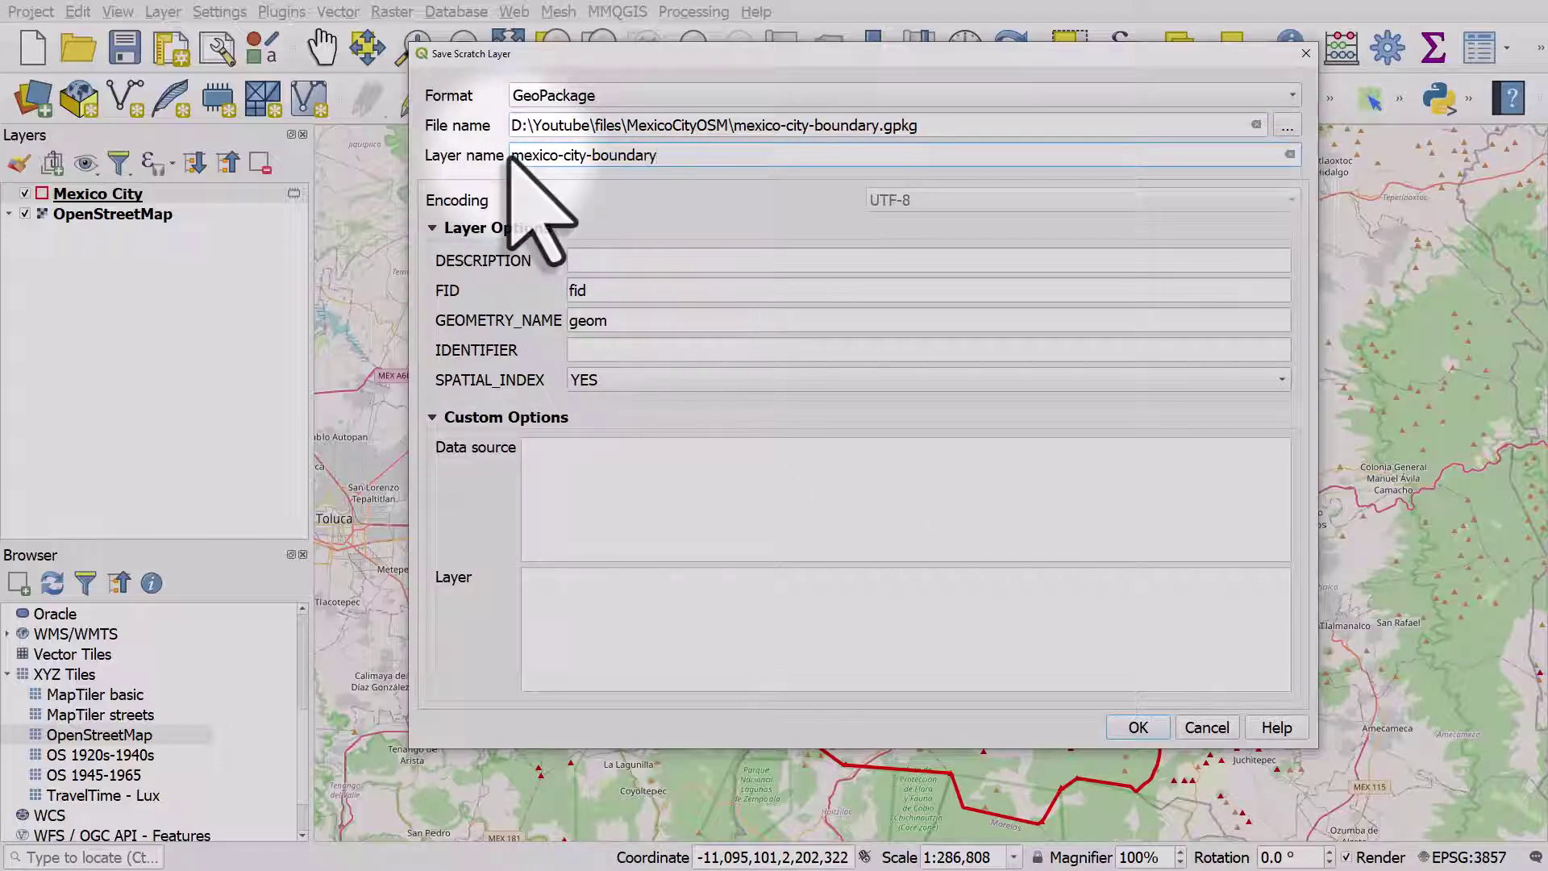
click(1137, 727)
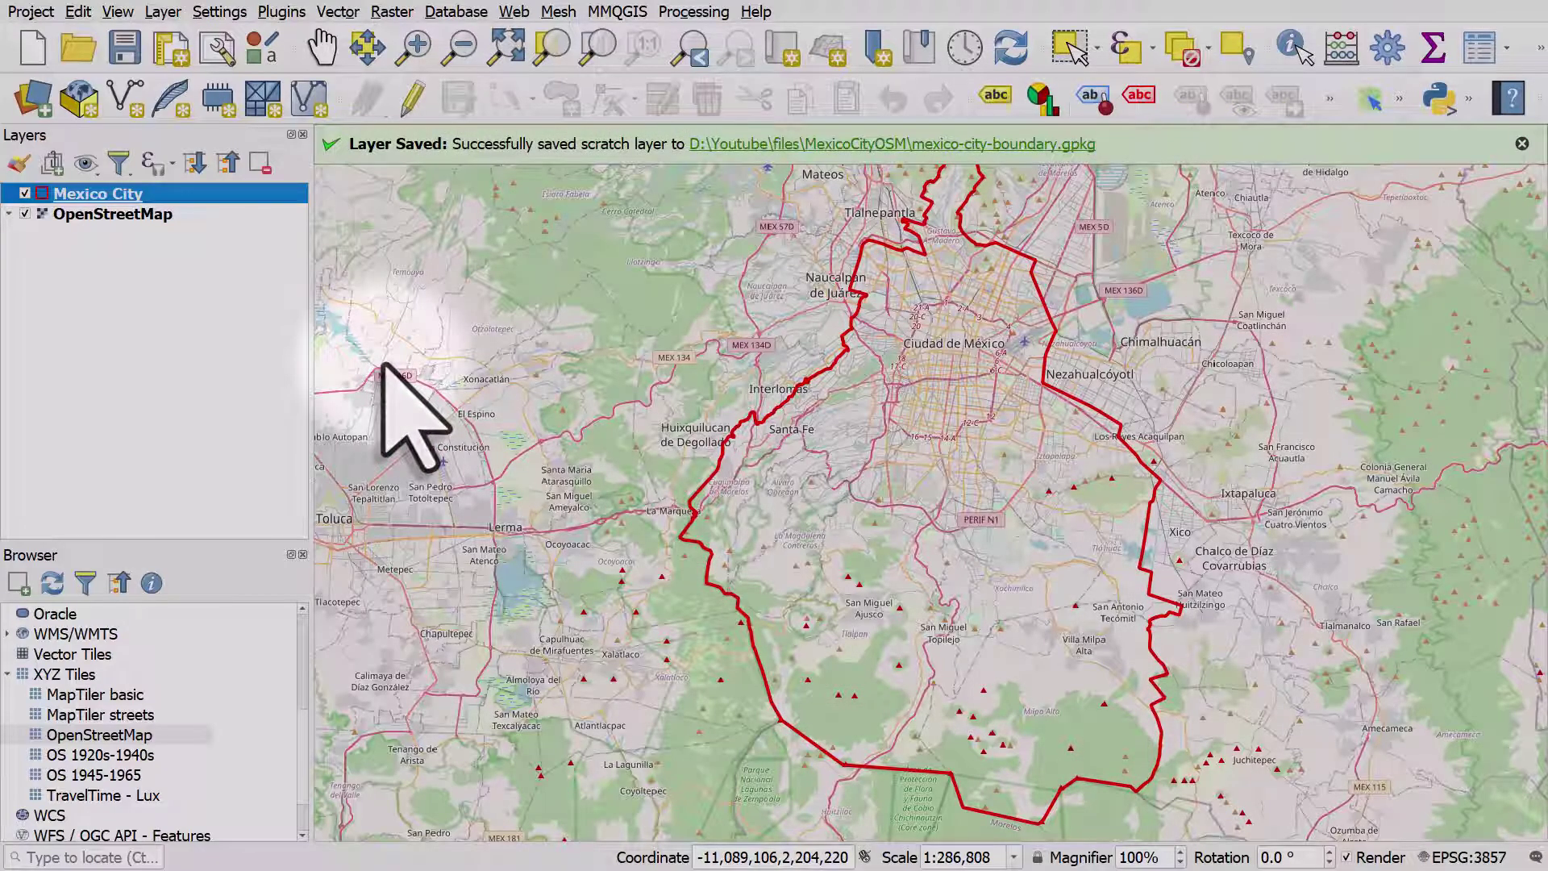
click(1522, 144)
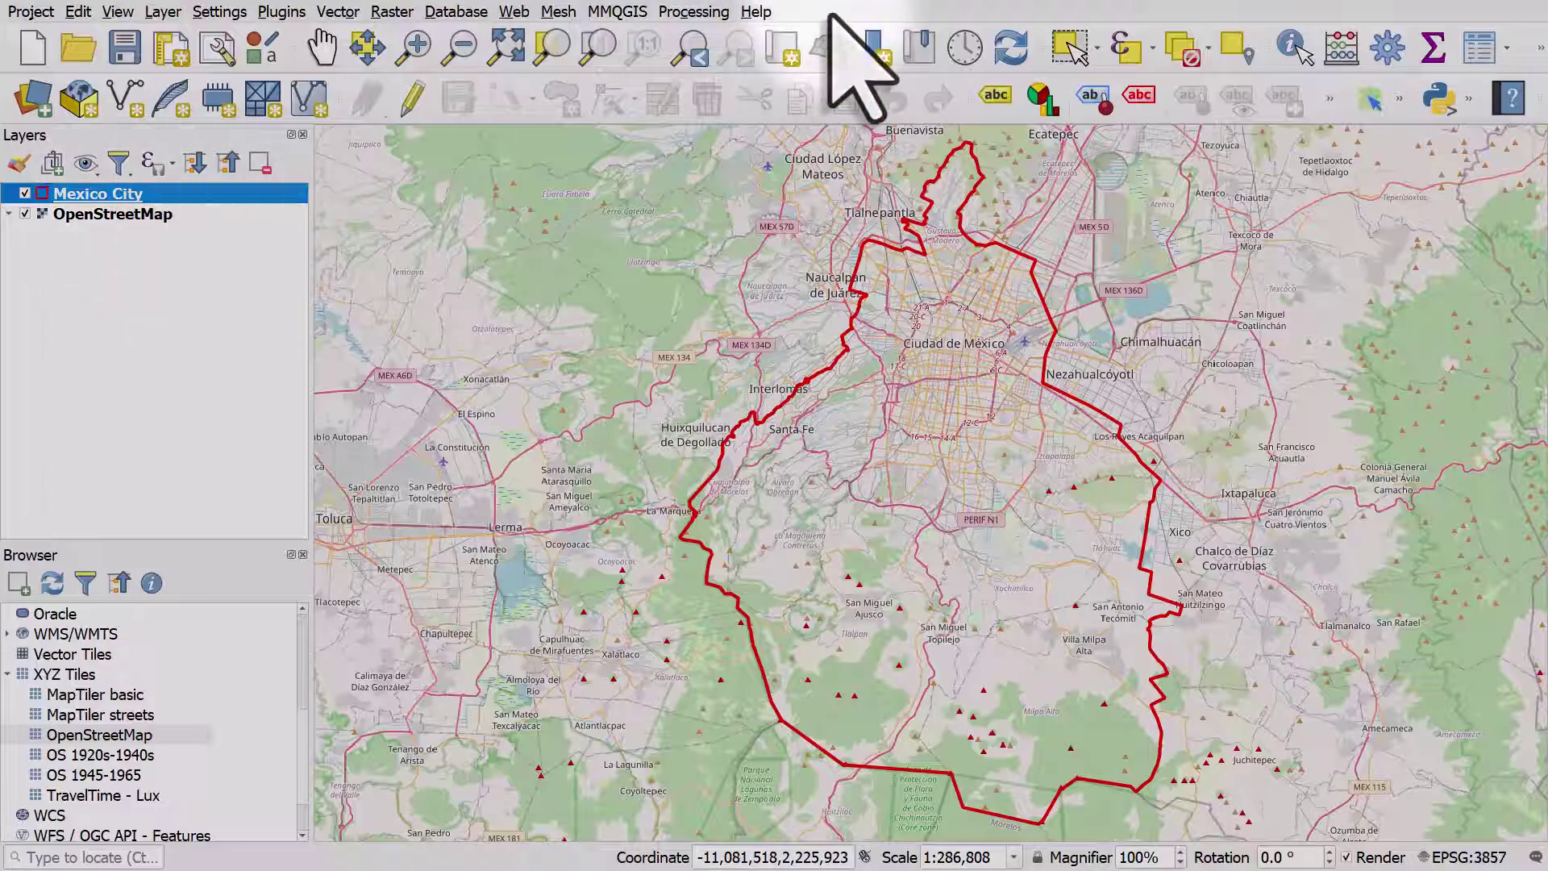
Add all ESRI Shapefiles from the mexico-latest-free.shp folder to the project as vector layers
click(40, 100)
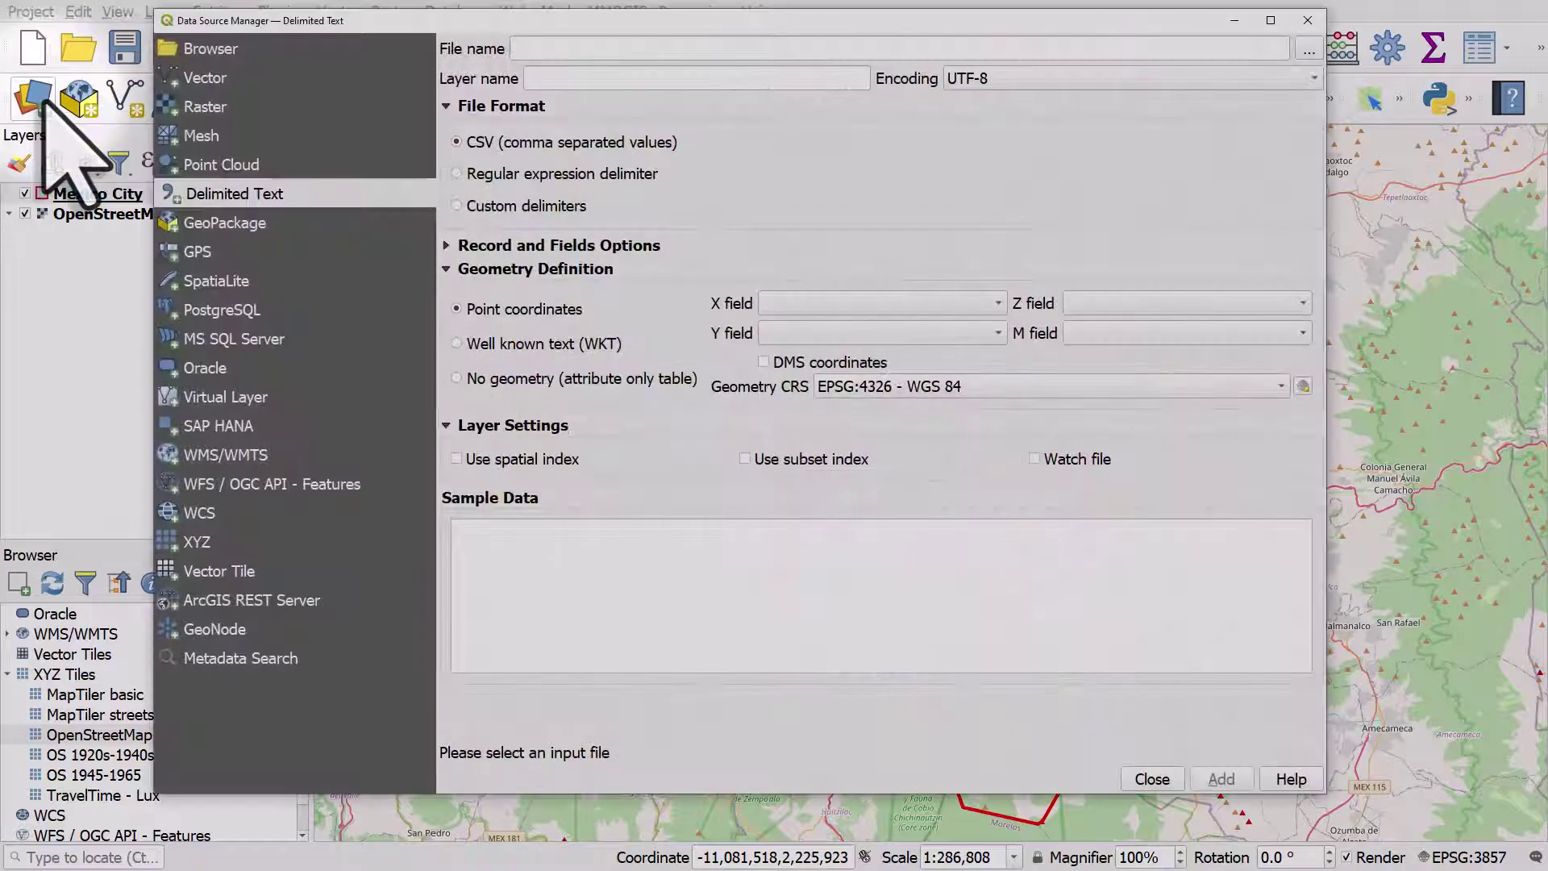
click(206, 81)
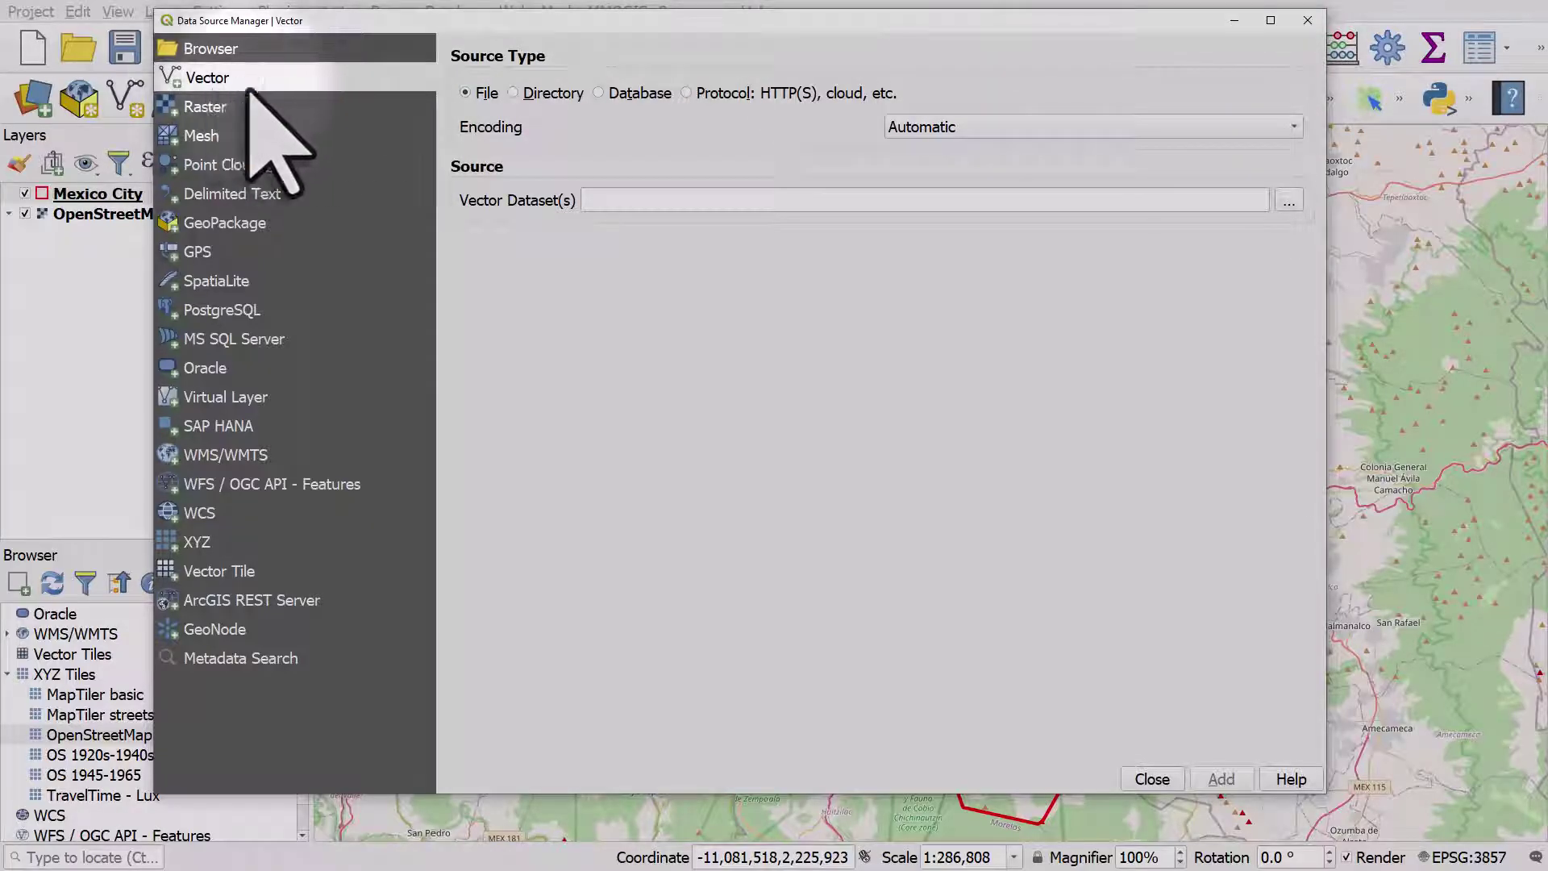
click(1288, 203)
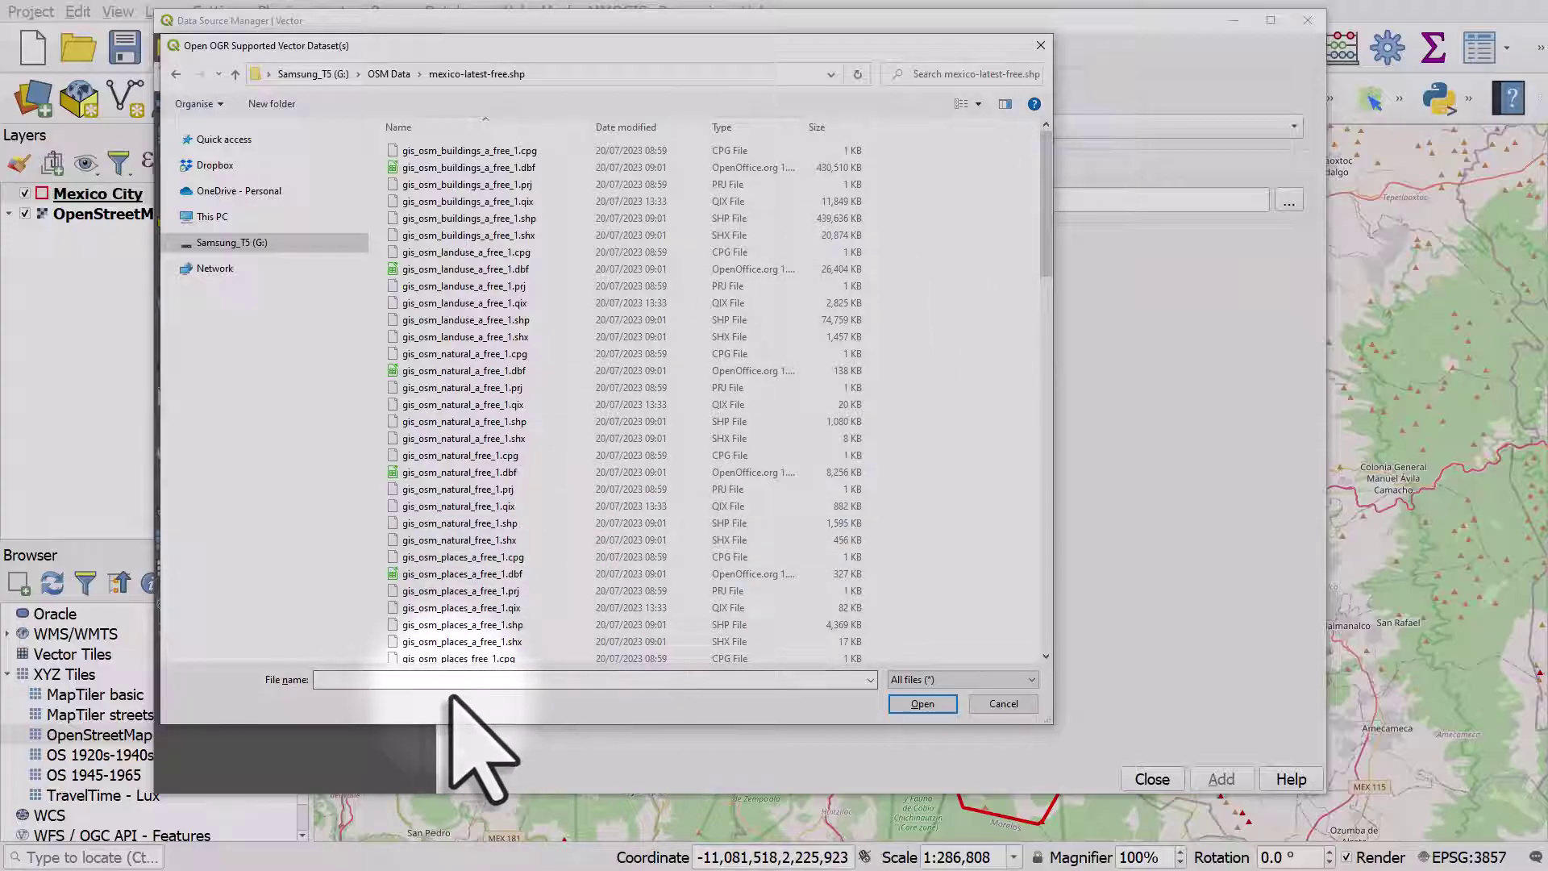
click(938, 680)
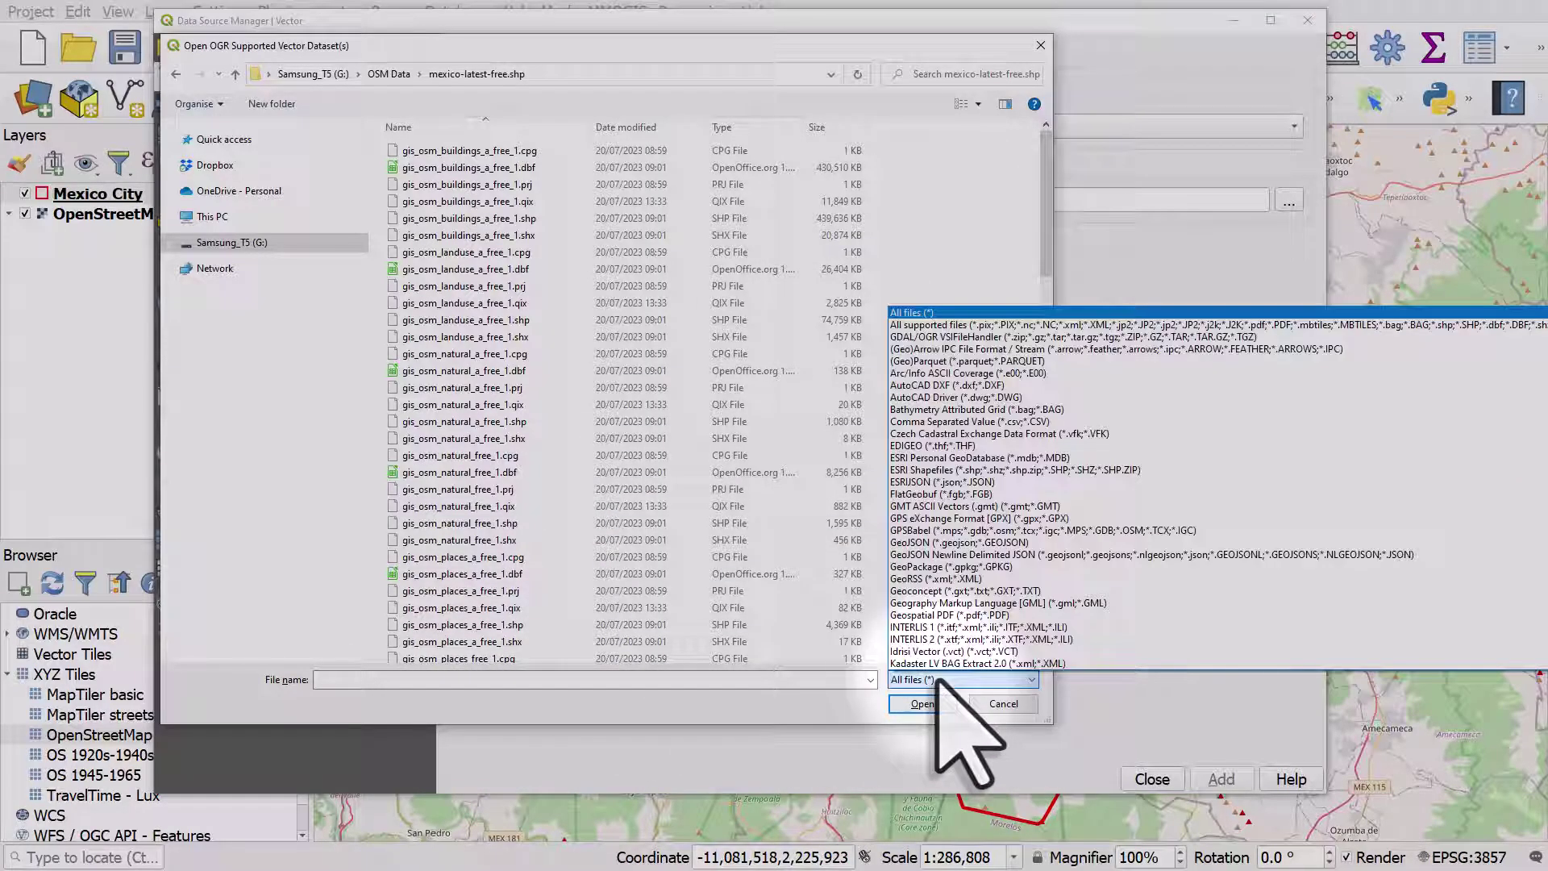
click(971, 470)
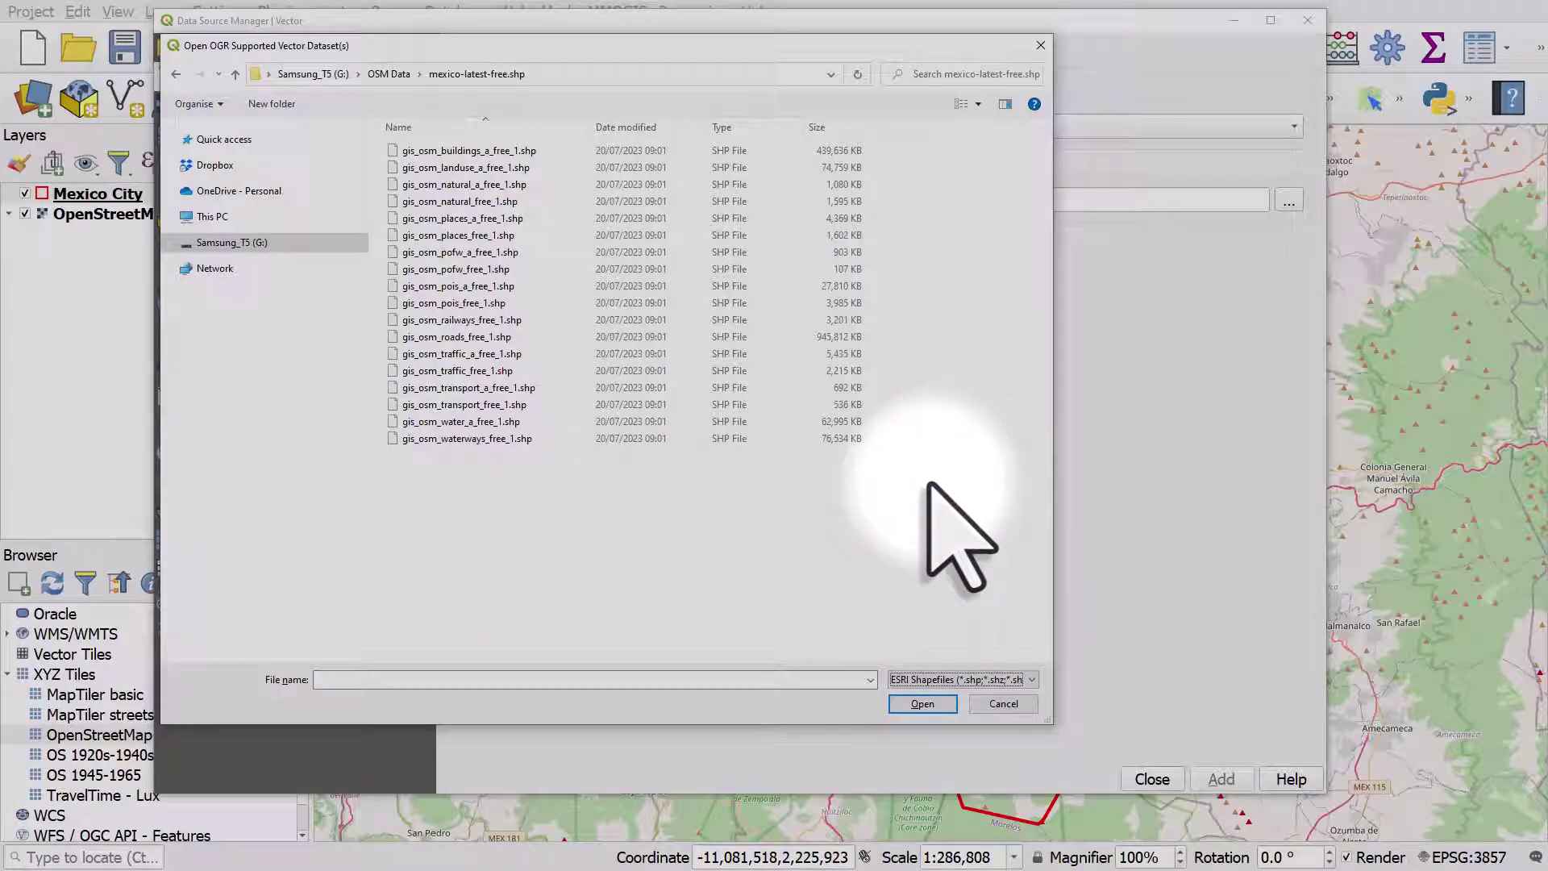
drag(929, 481, 402, 142)
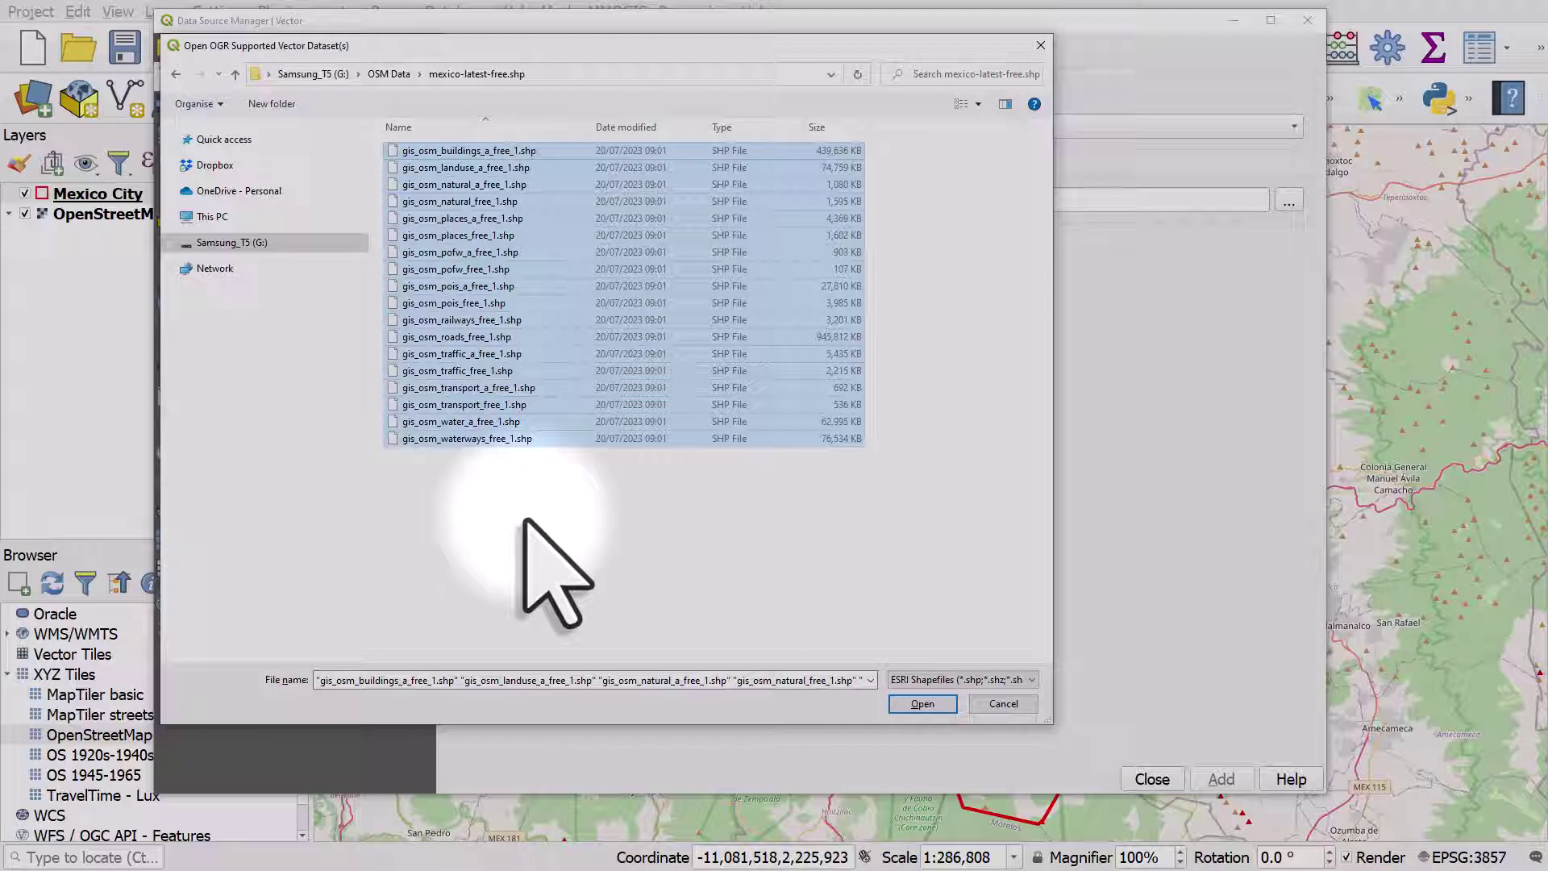
click(925, 703)
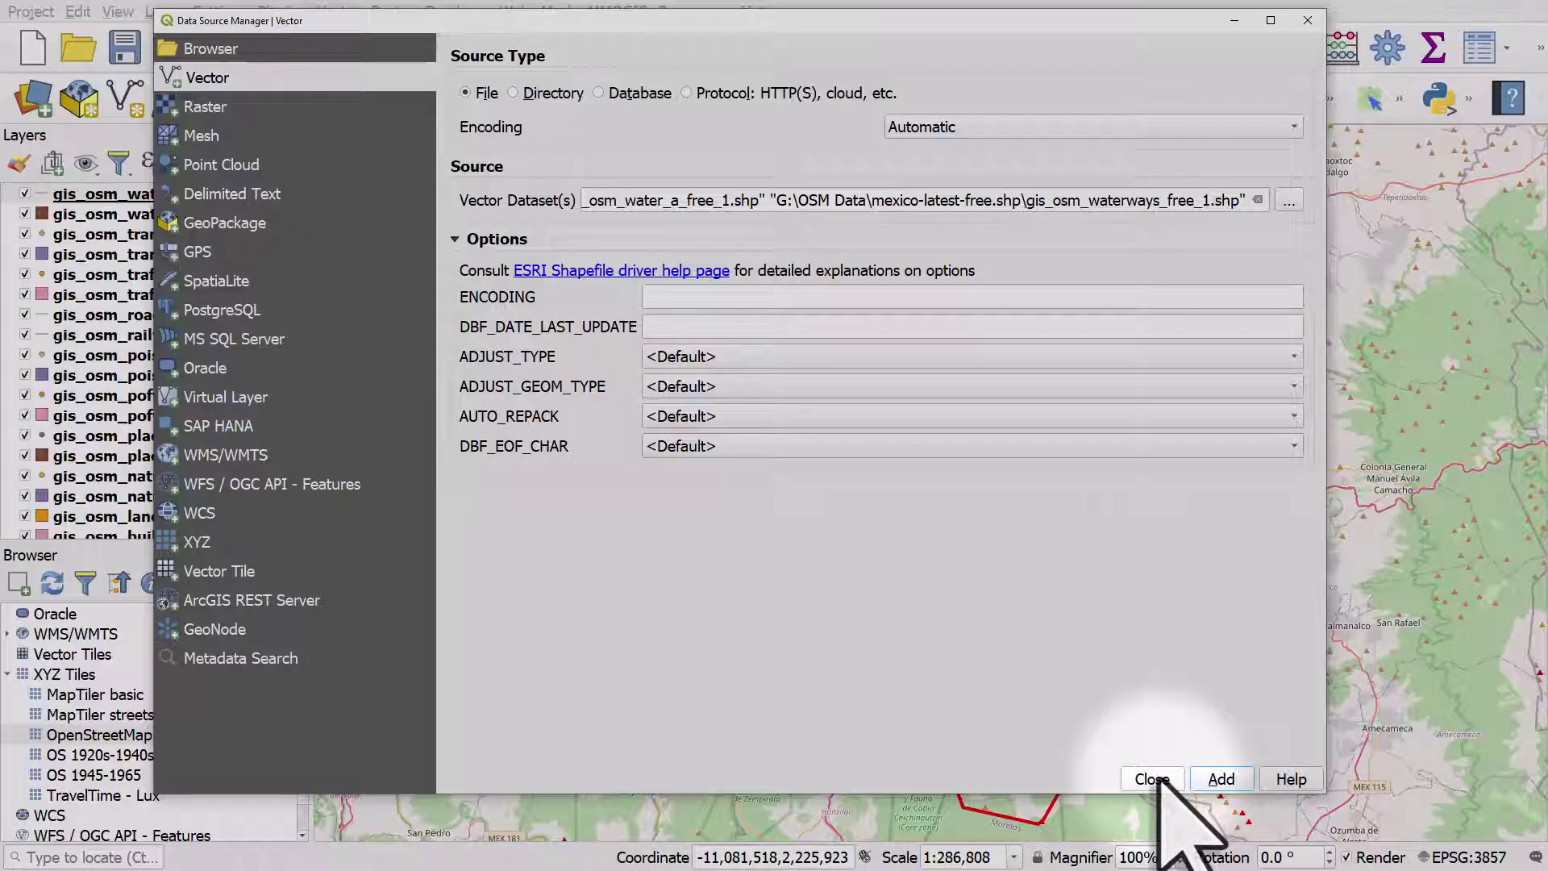
click(1160, 779)
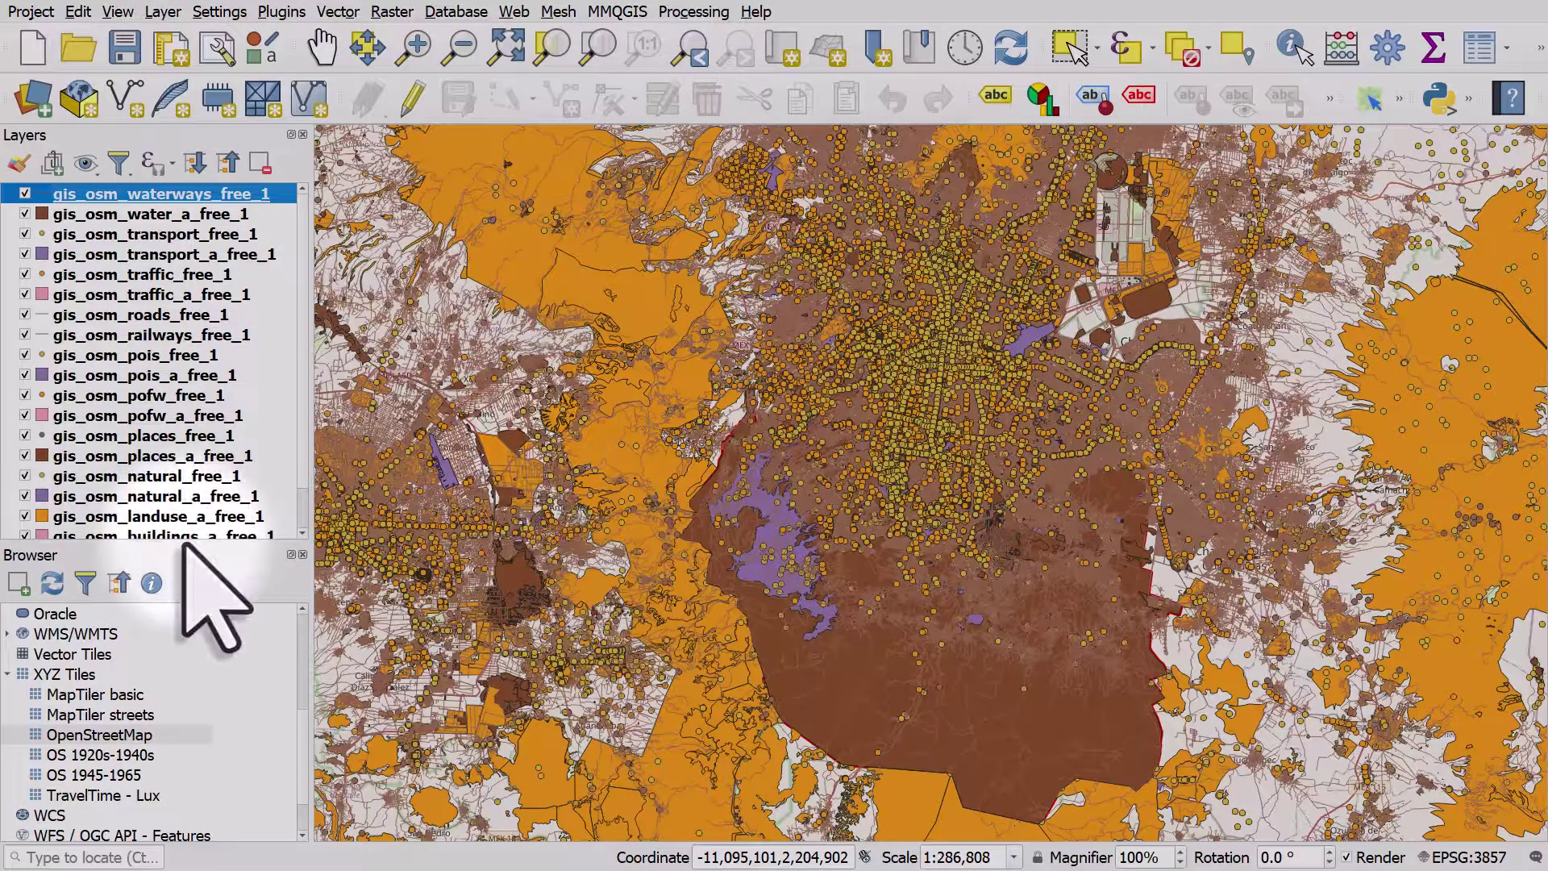
Enlarge the layer list and hide all layers except Mexico City and OpenStreetMap
drag(183, 545, 185, 617)
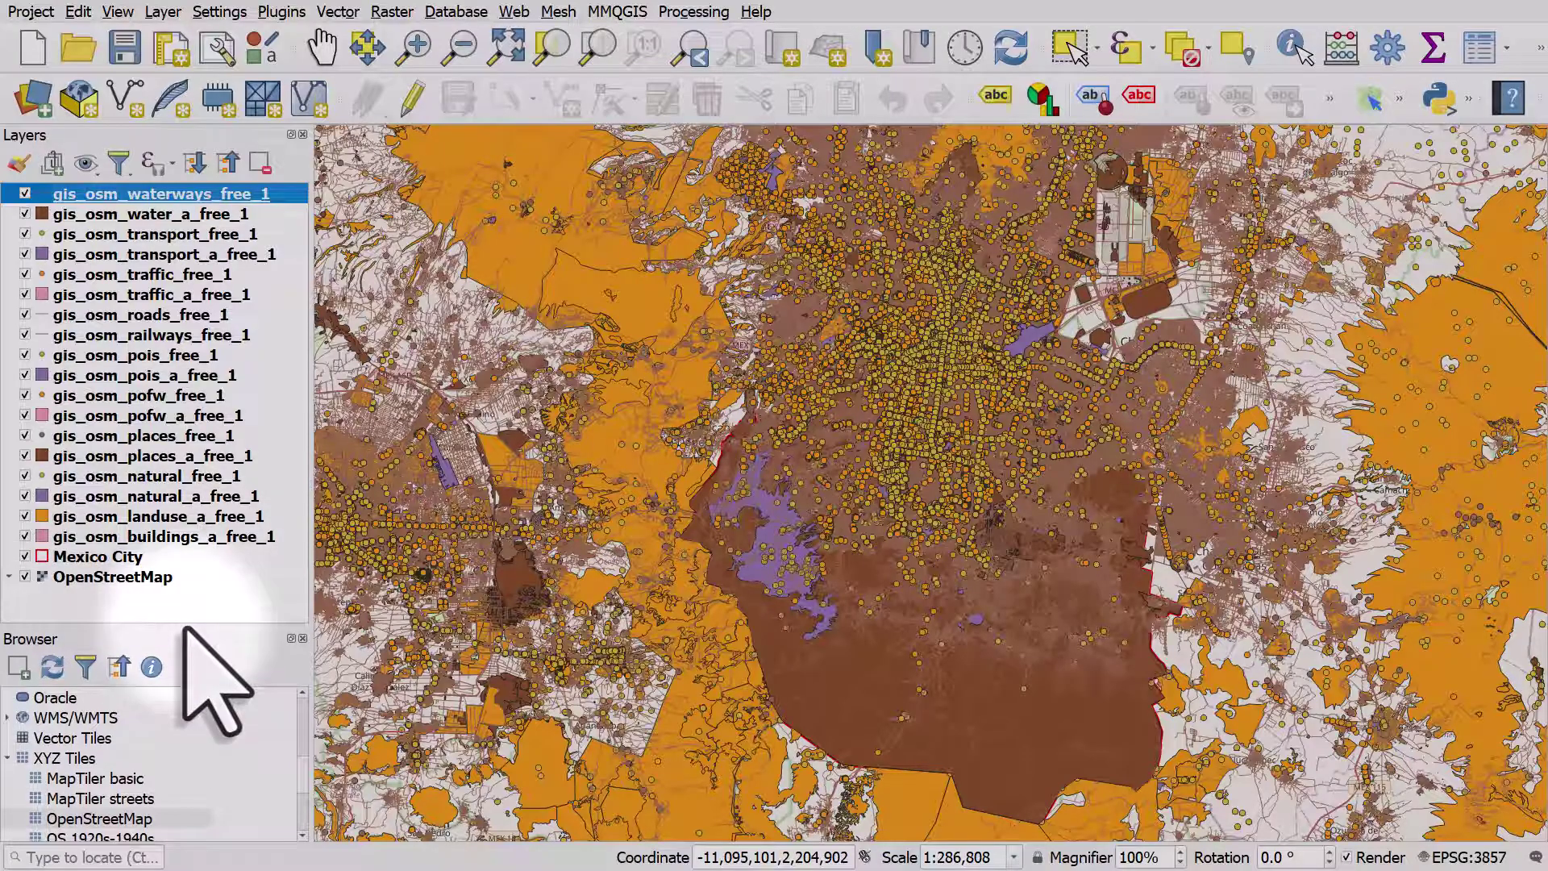
click(85, 164)
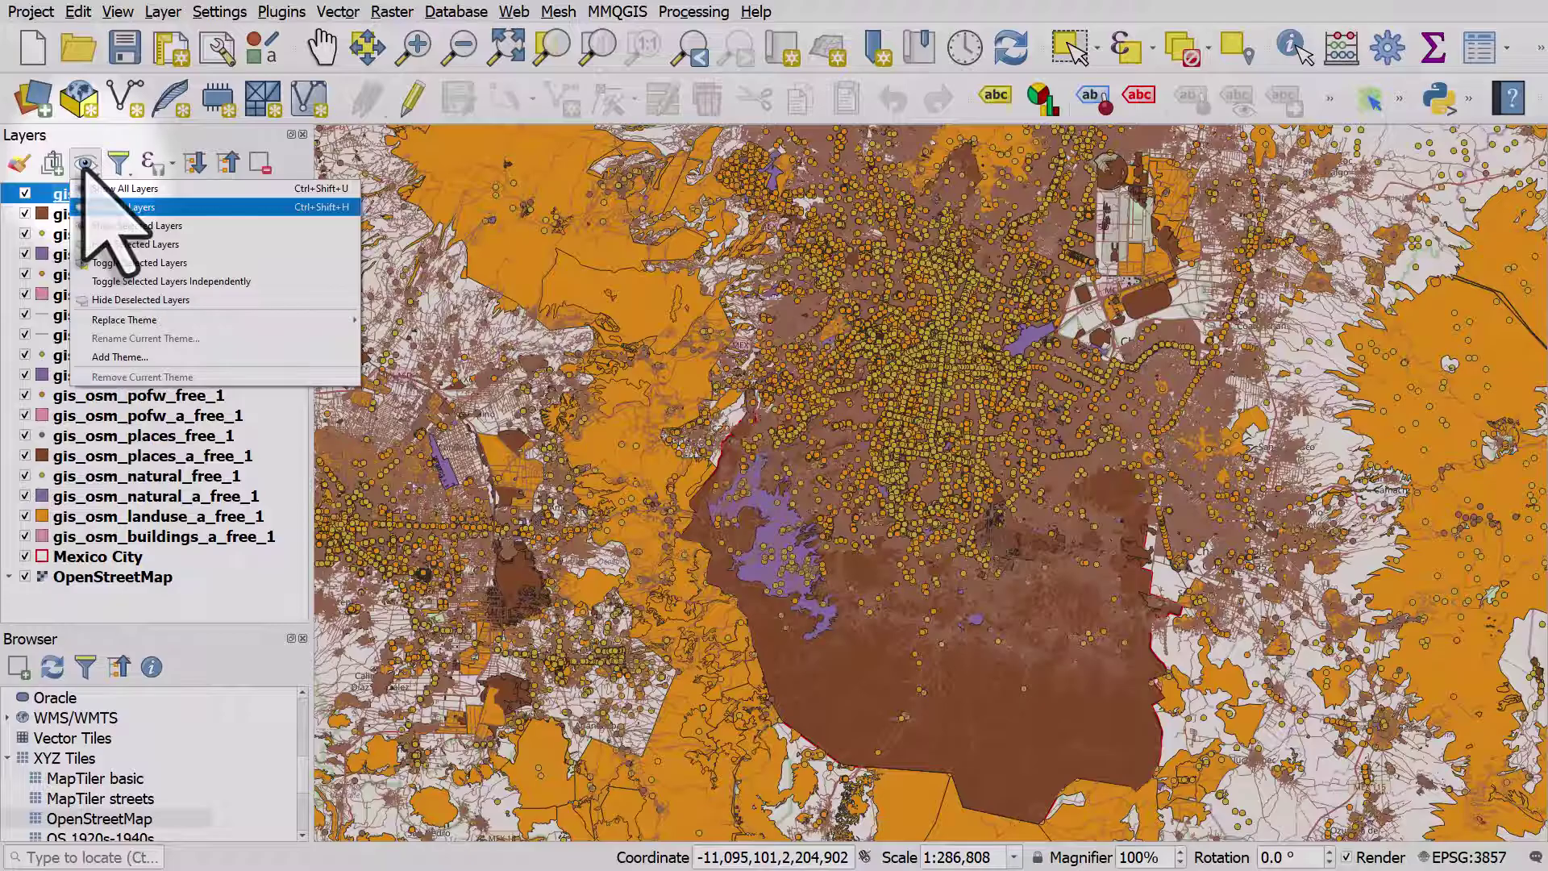
click(100, 207)
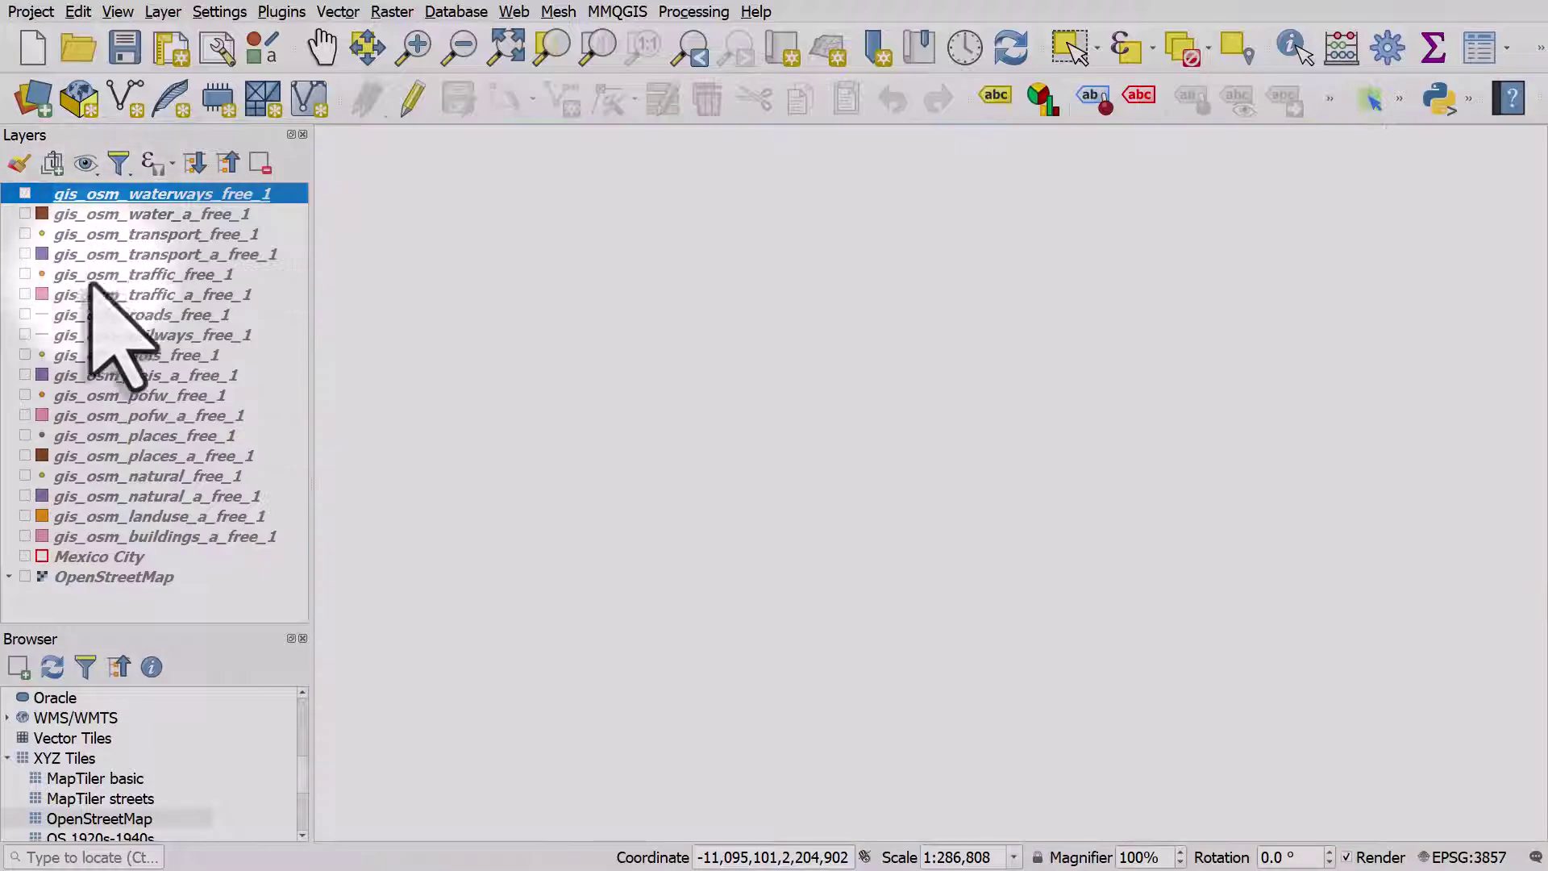
click(25, 556)
click(25, 577)
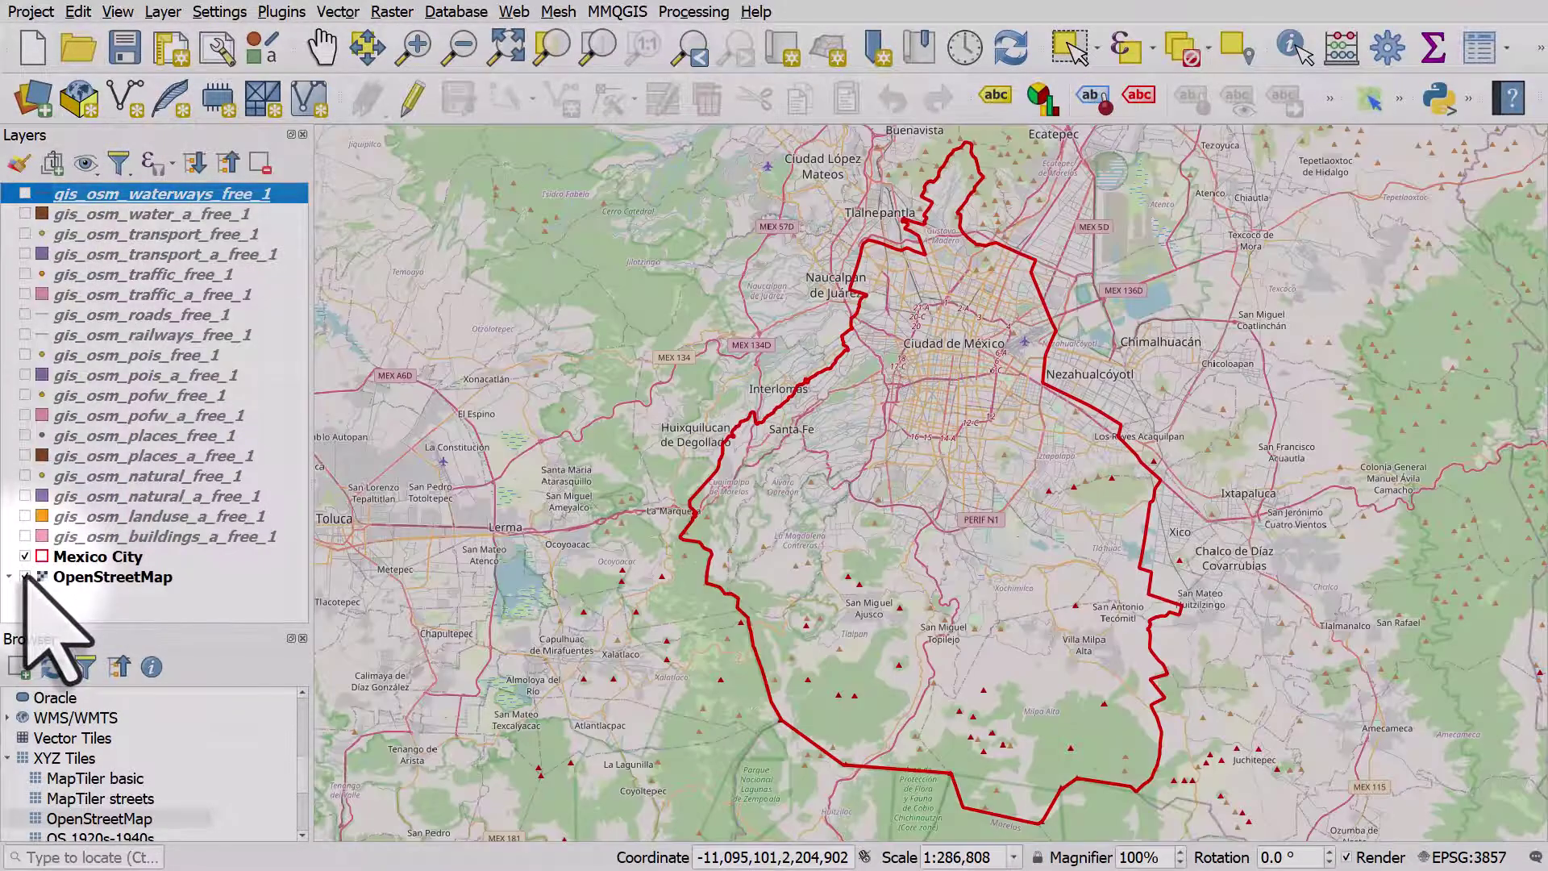
click(1193, 709)
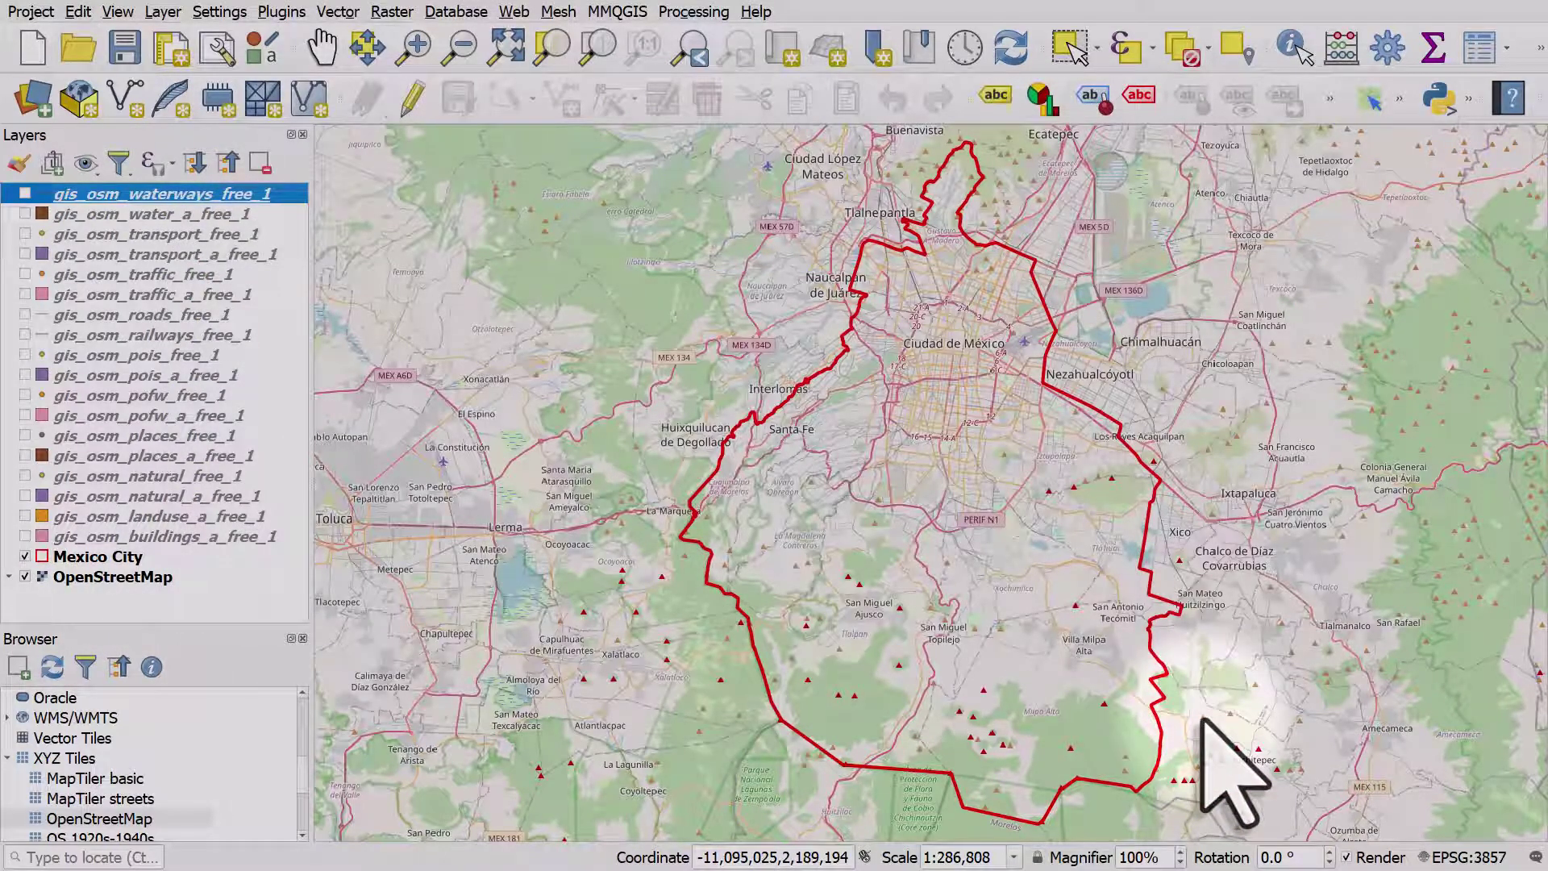
Preview the gis_osm_buildings_a_free_1, gis_osm_railways_free_1 and gis_osm_roads_free_1 layers on the map one at a time, hiding each again
click(25, 536)
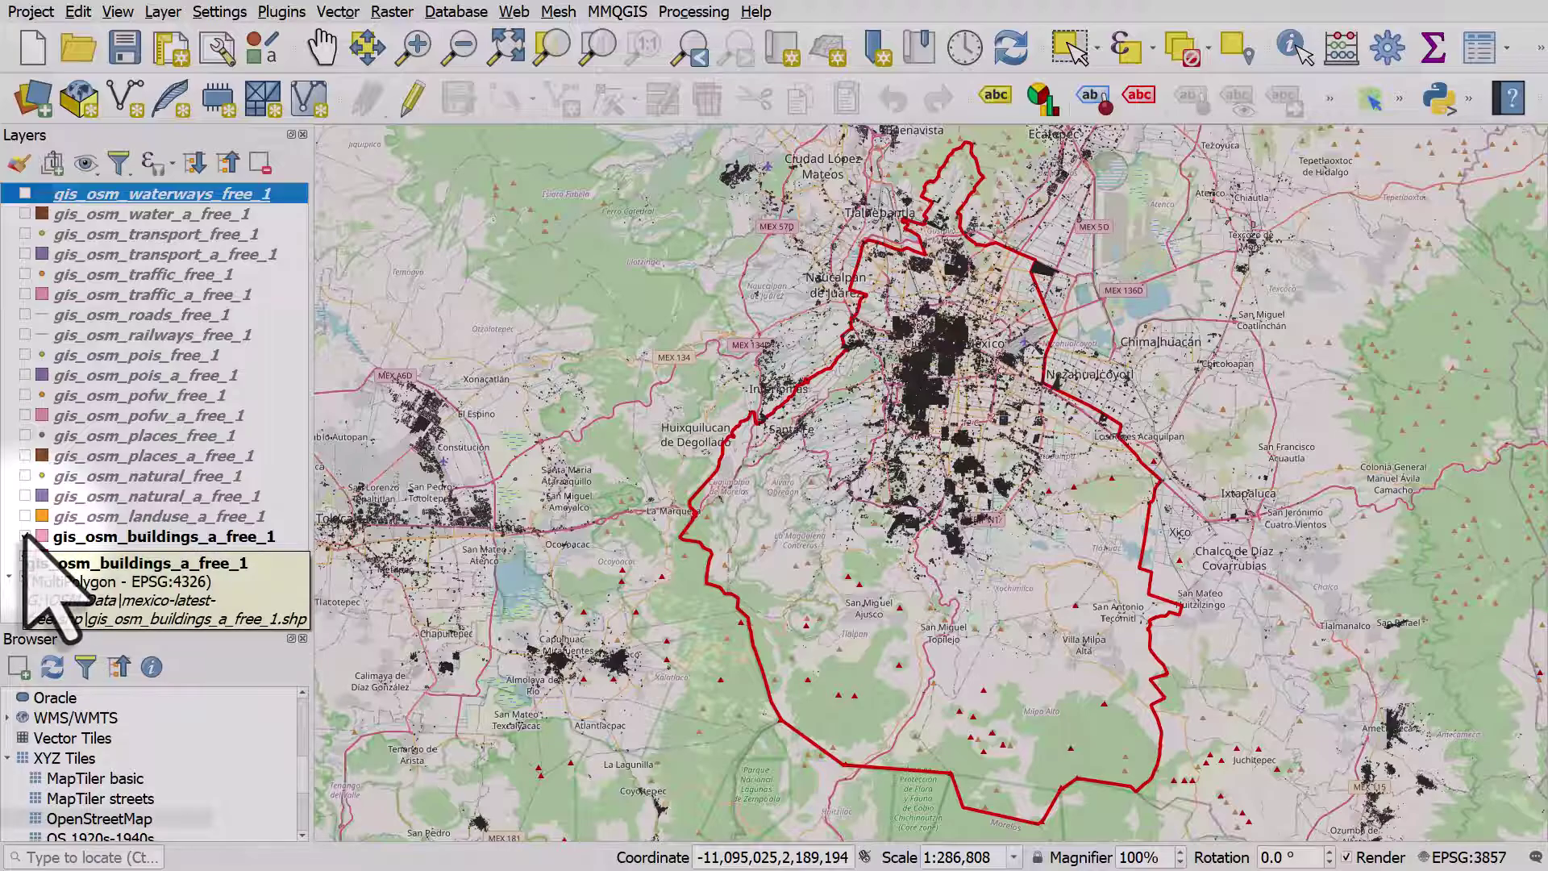
click(25, 537)
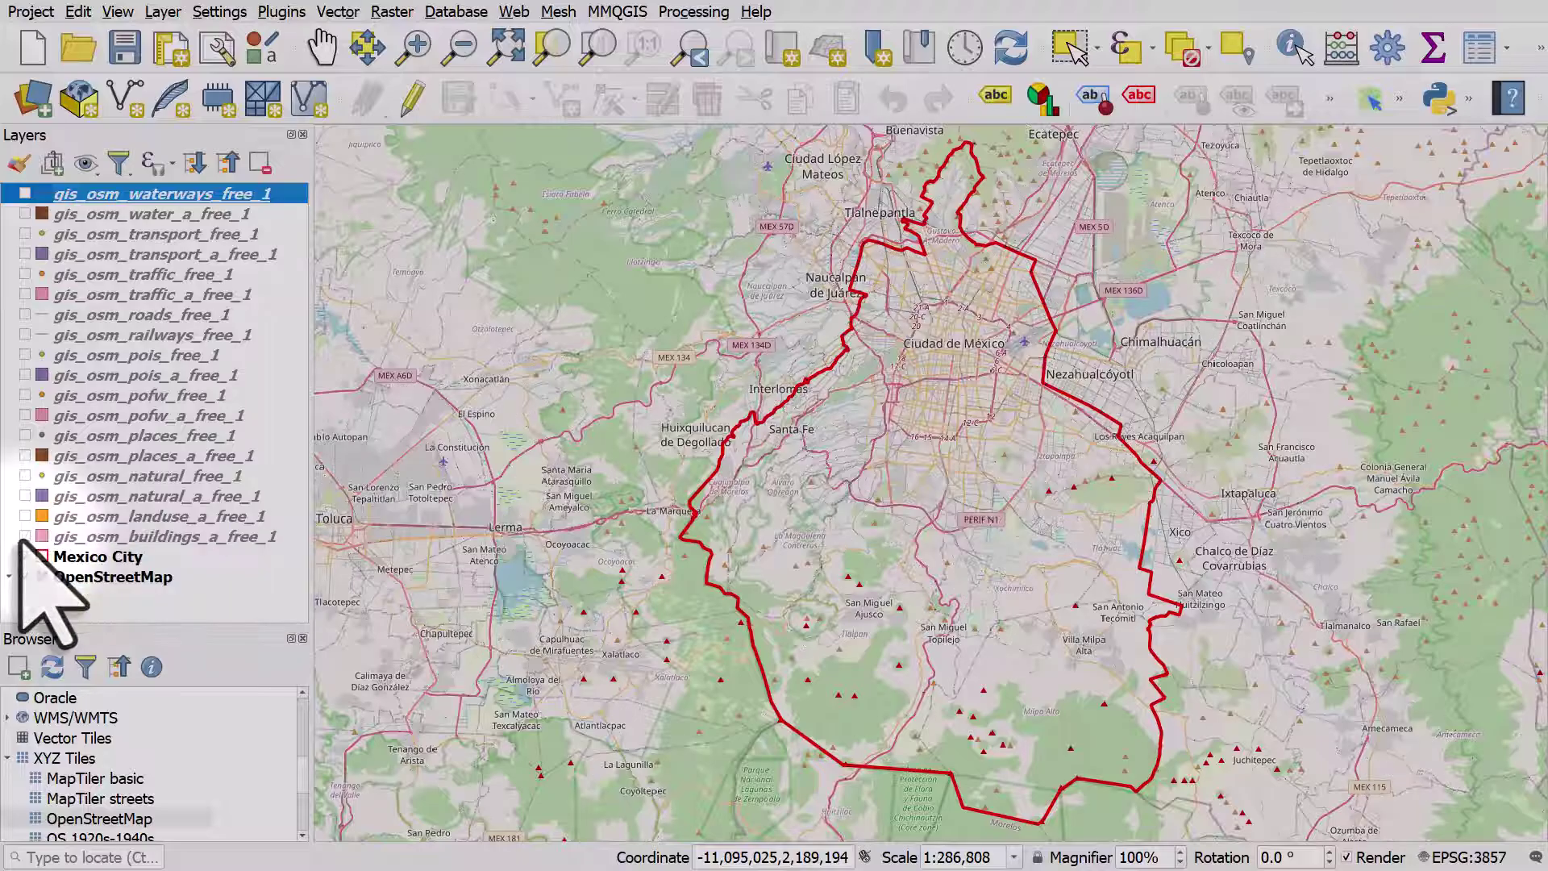
click(25, 334)
click(25, 335)
click(25, 314)
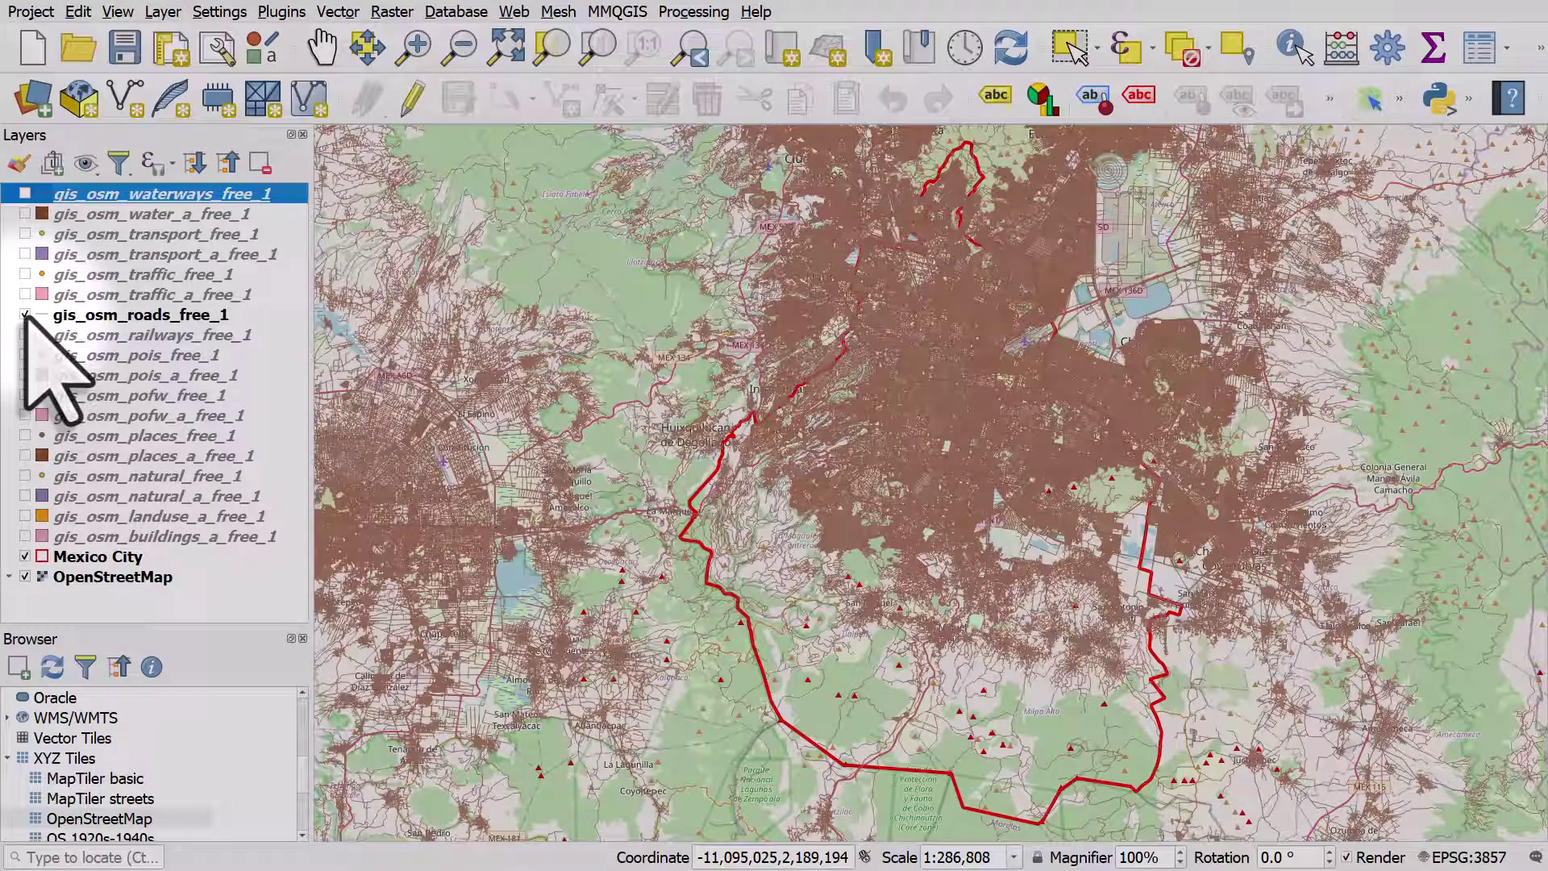
click(24, 315)
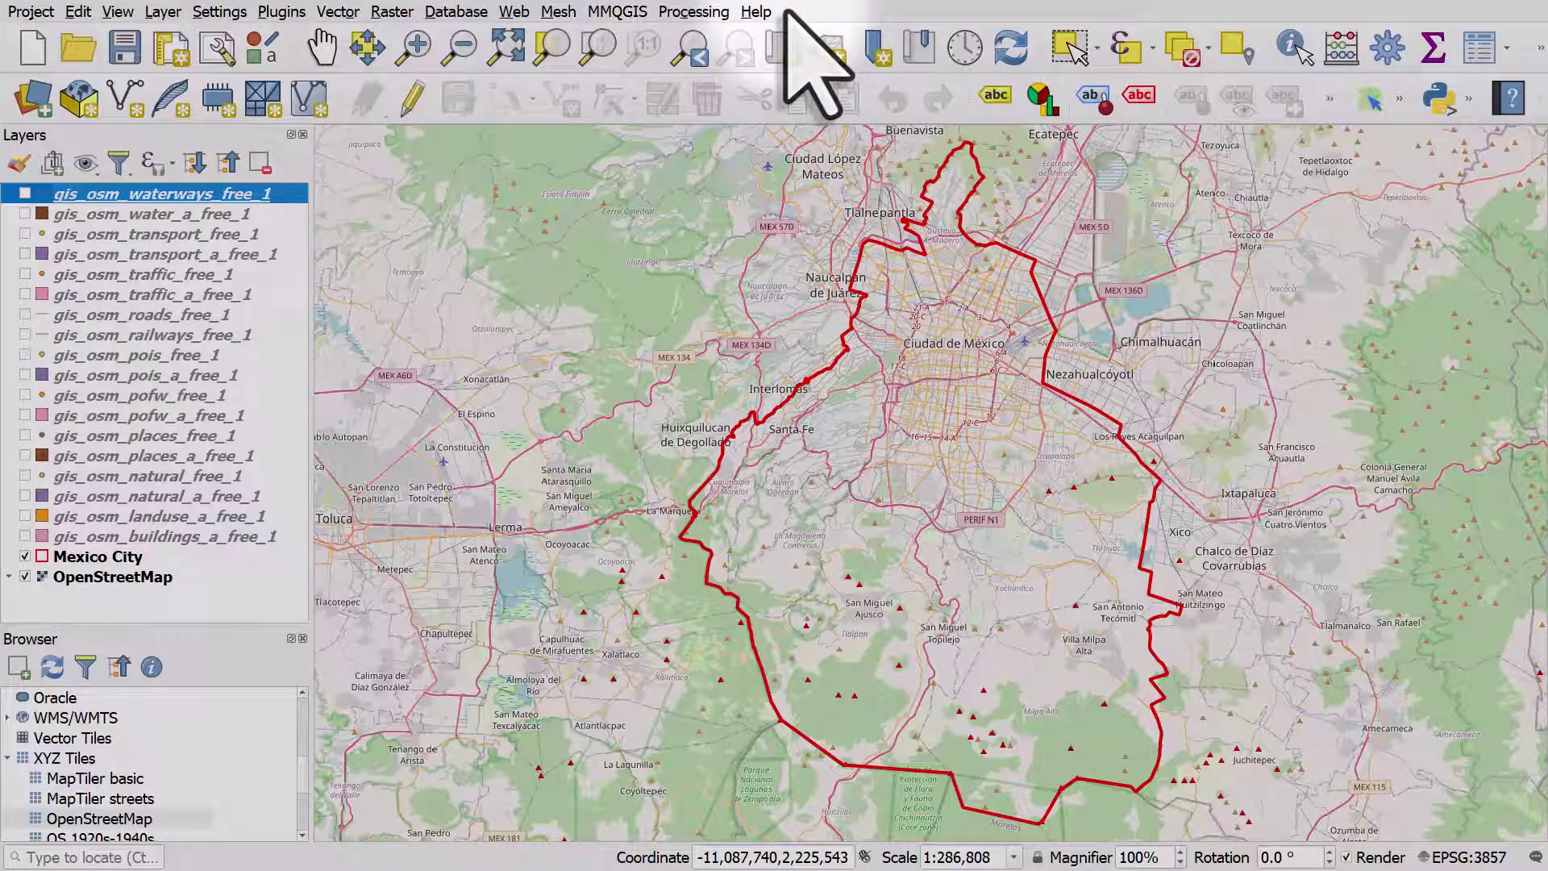
Find the Create spatial index algorithm in the processing toolbox and open it as a batch process
click(1386, 47)
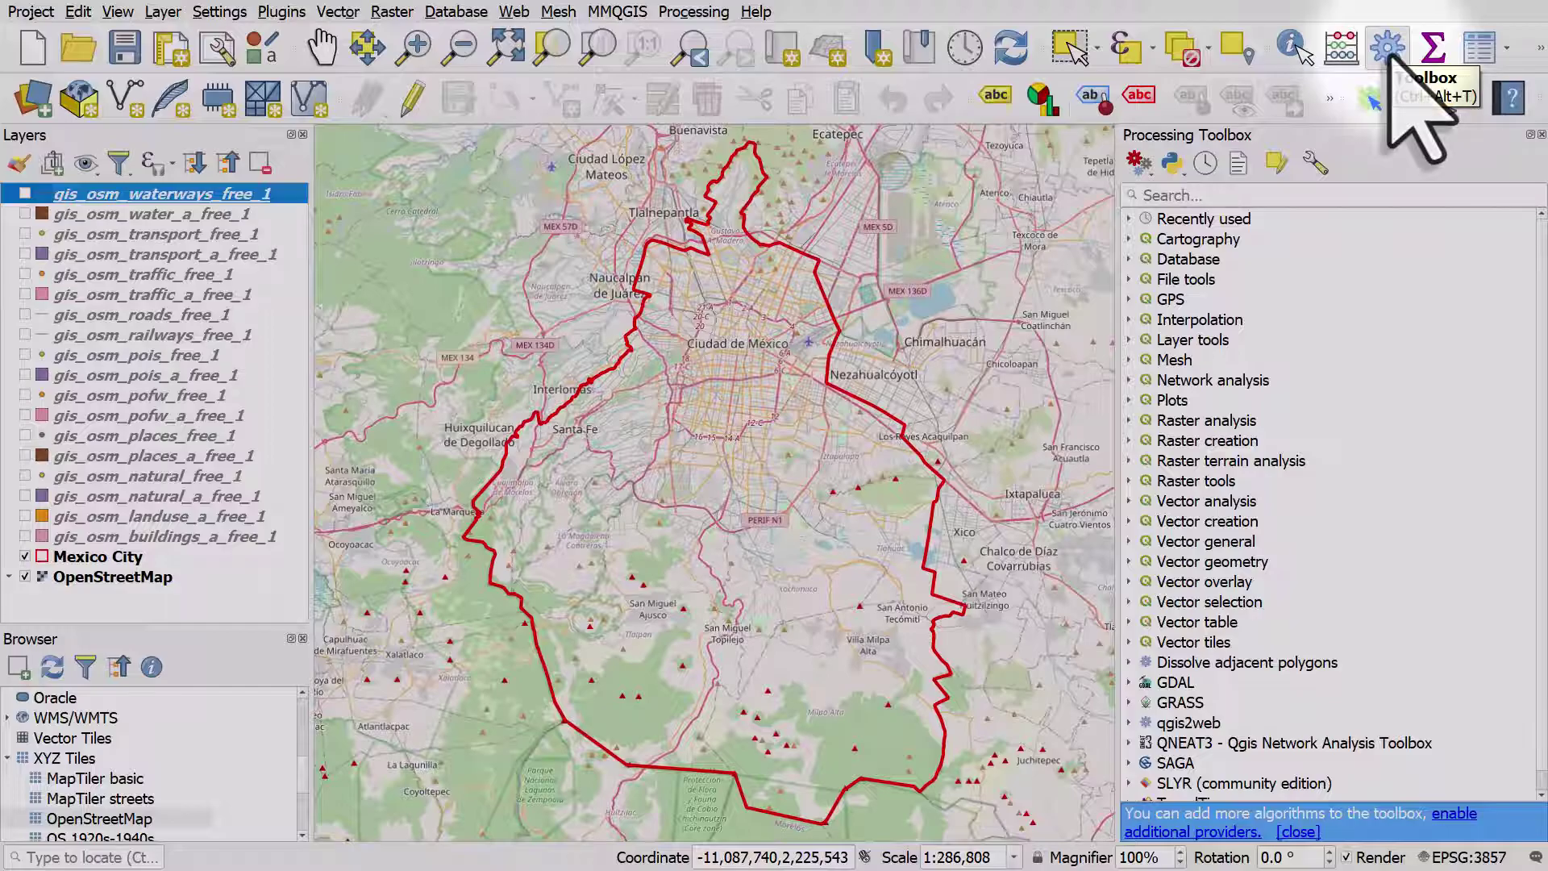
click(1129, 219)
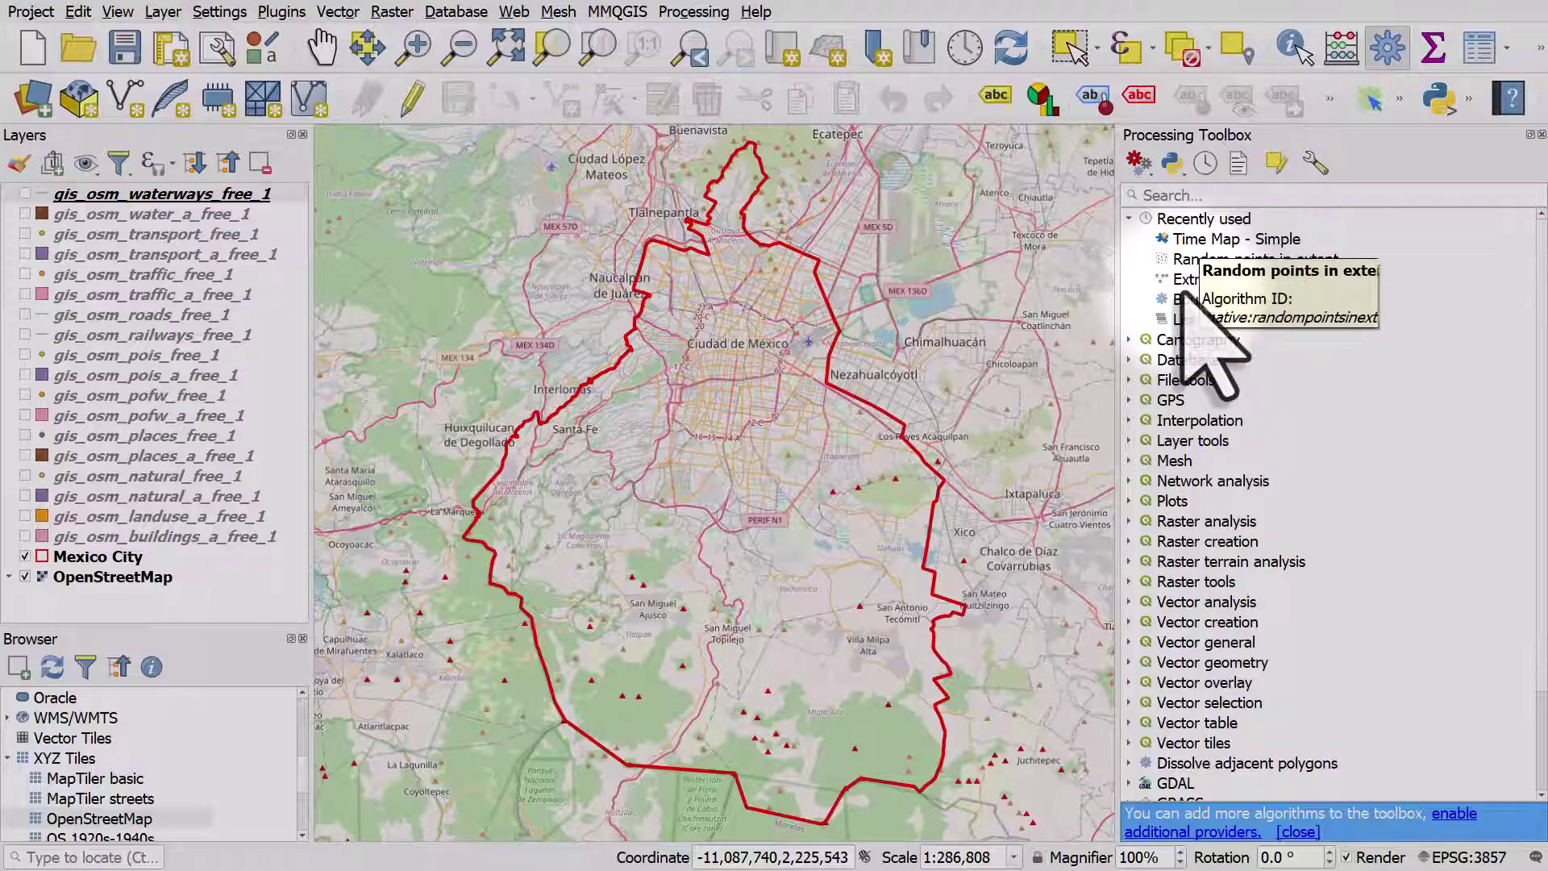
click(1129, 219)
click(1199, 196)
text(spatial inde)
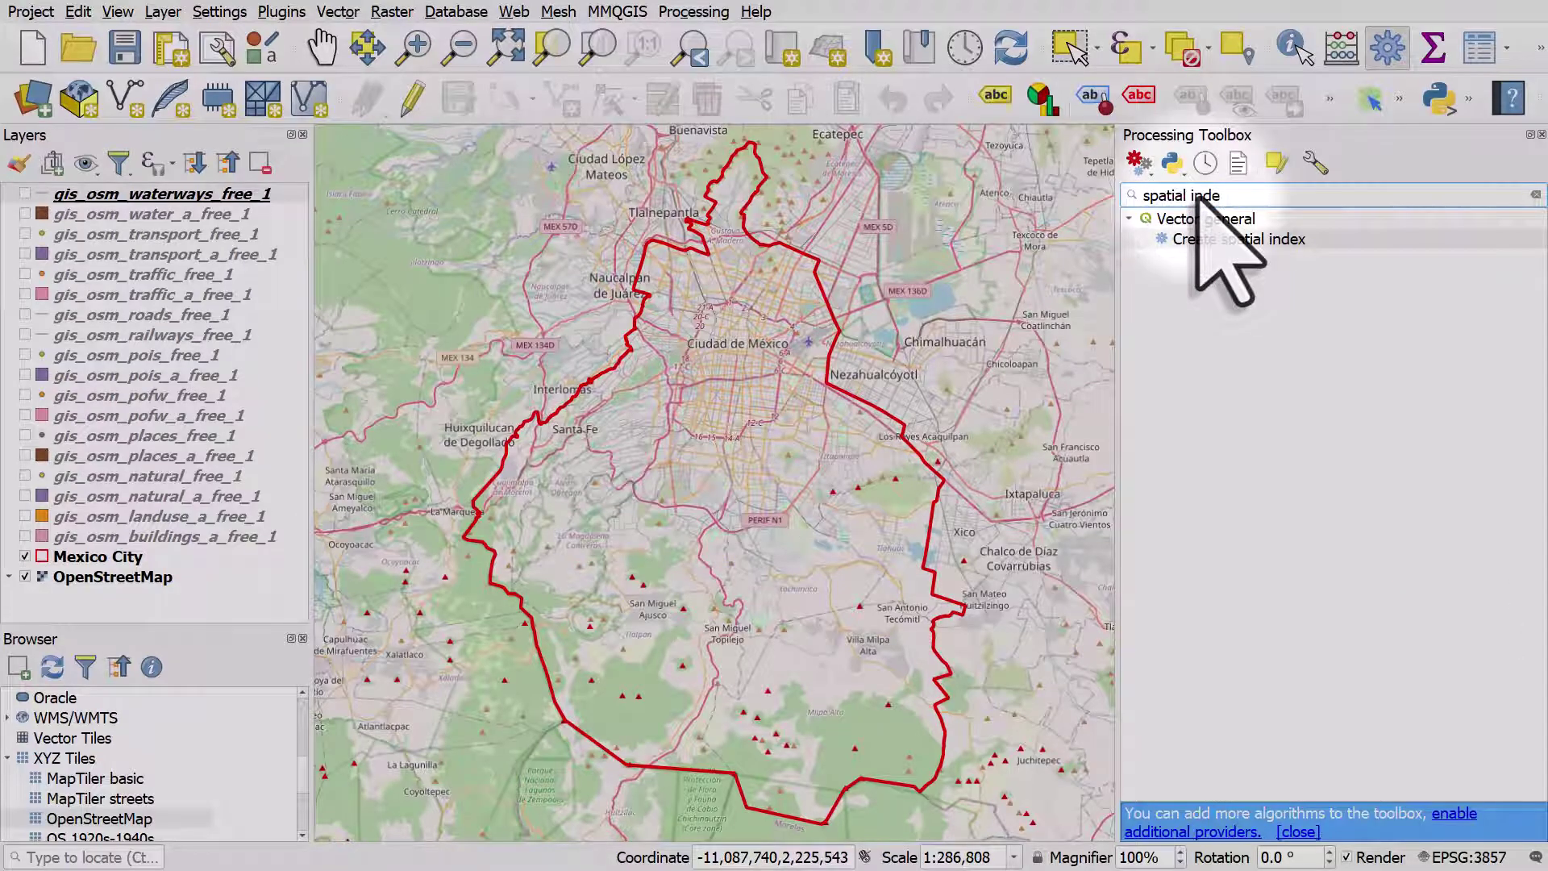
click(1198, 240)
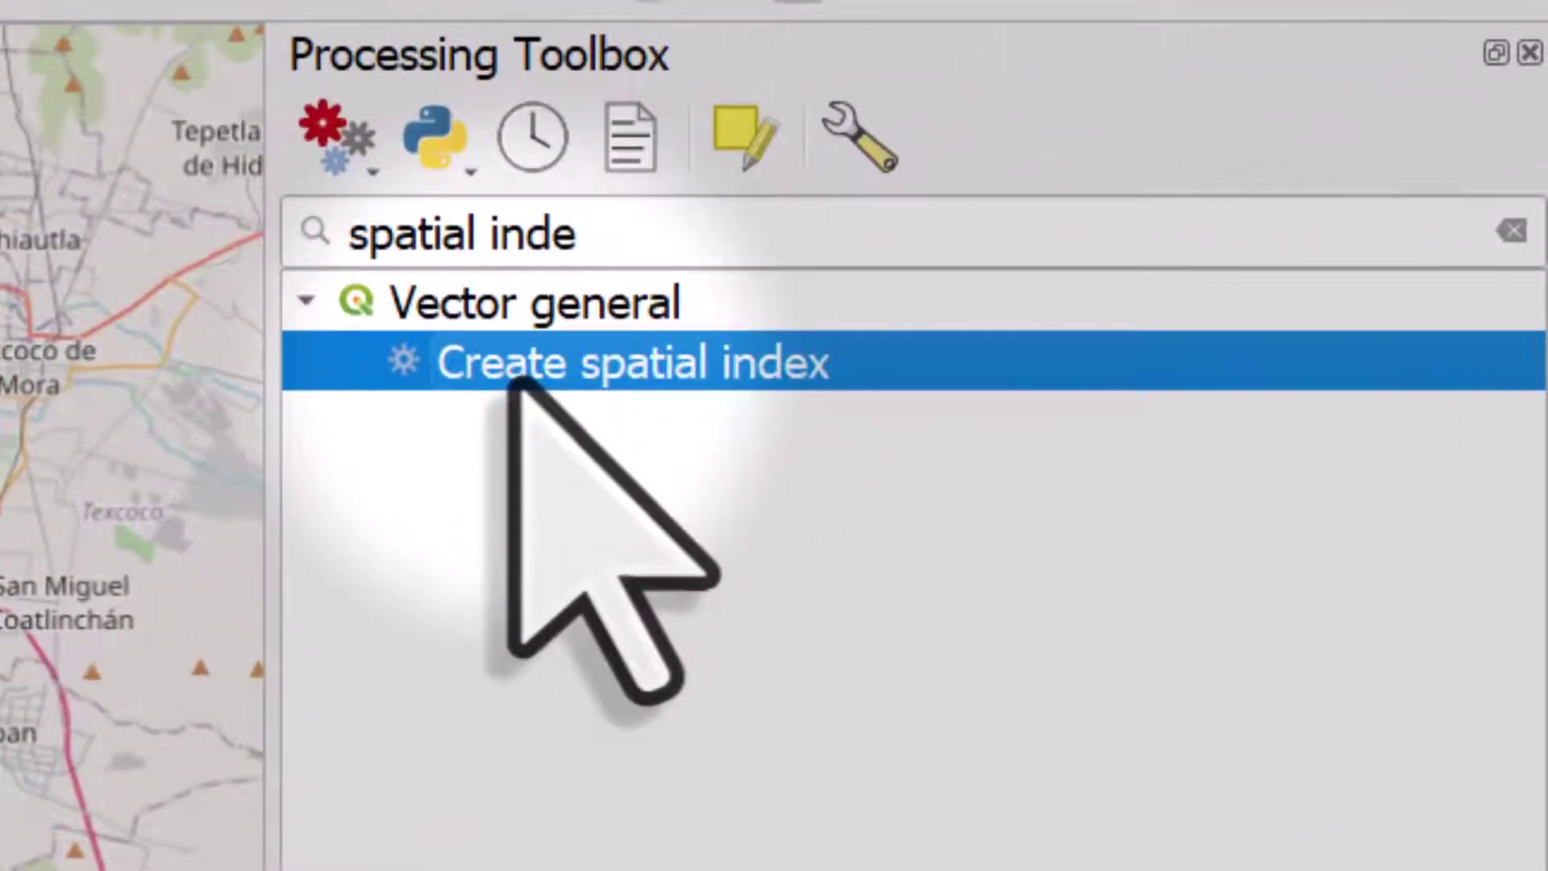
right_click(512, 379)
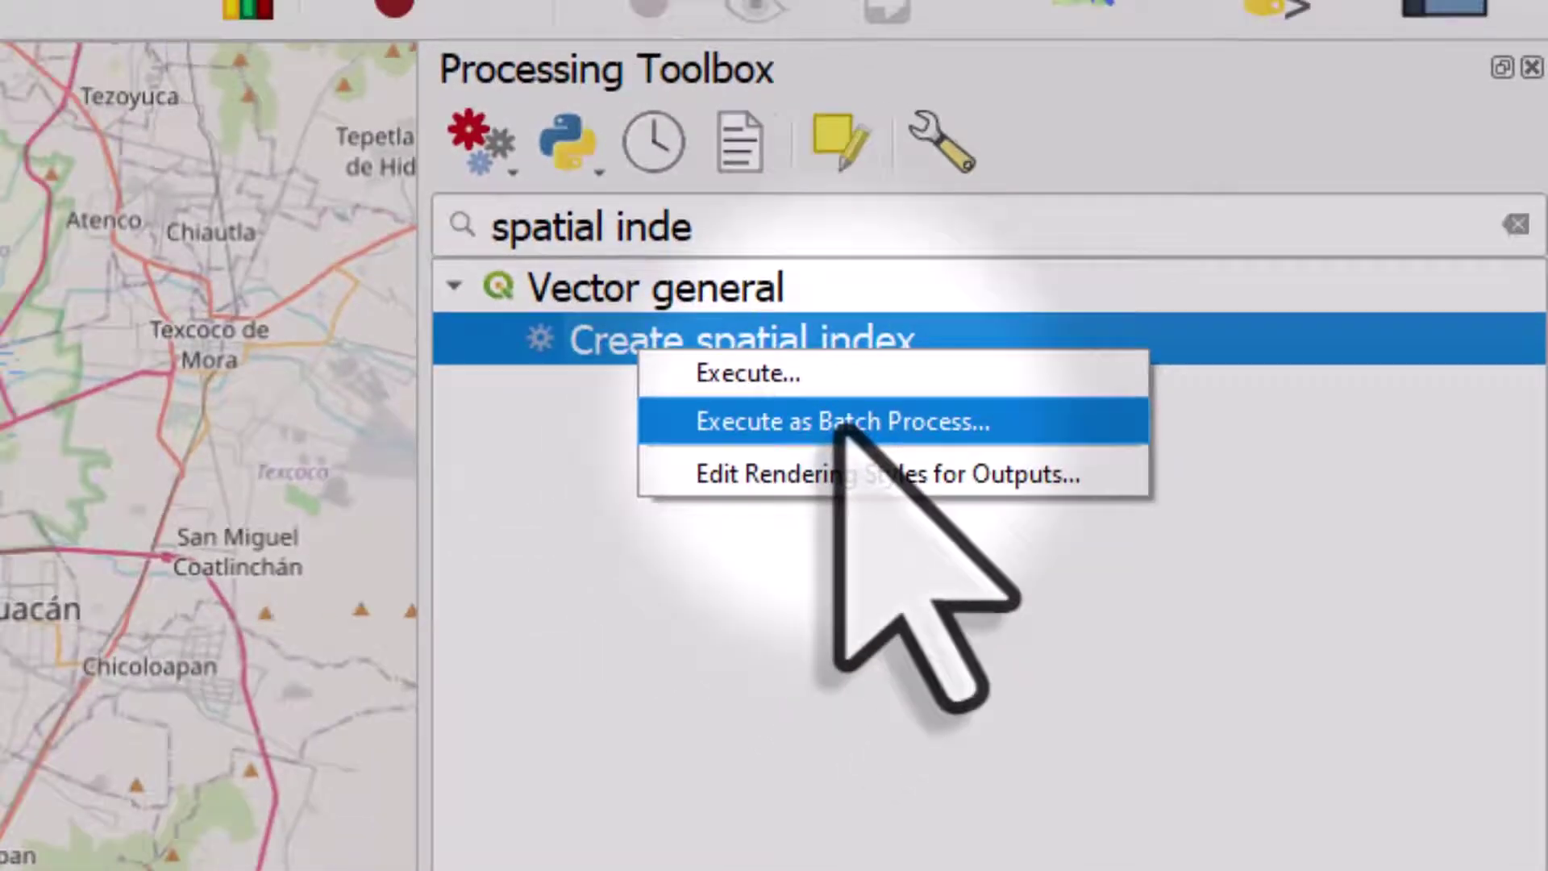
click(746, 455)
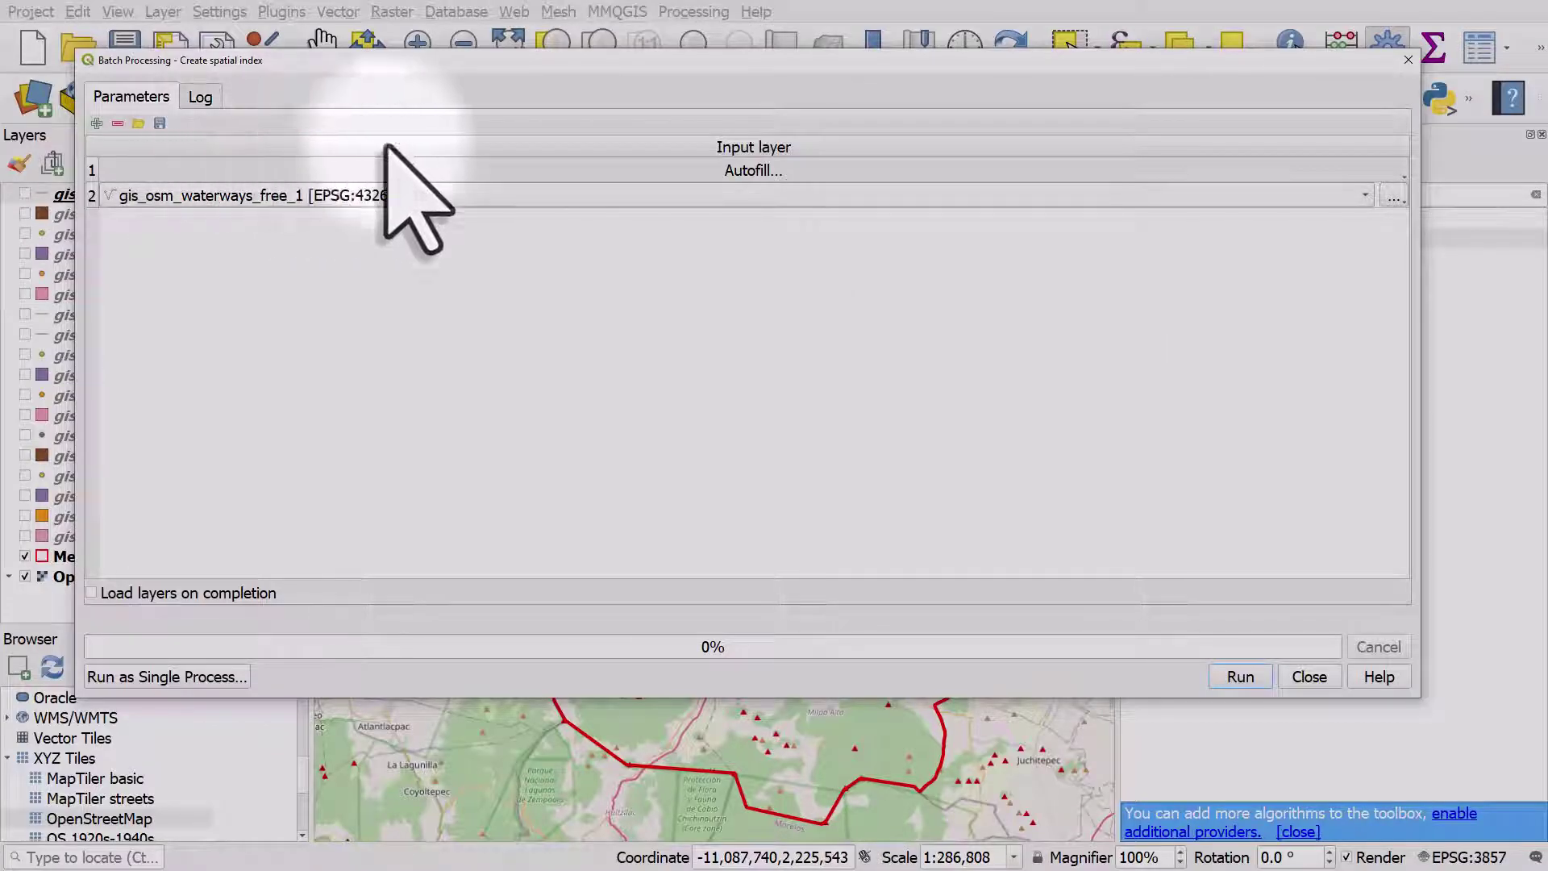
Add all open layers as inputs for Create spatial index and run the batch
click(1393, 172)
click(1392, 171)
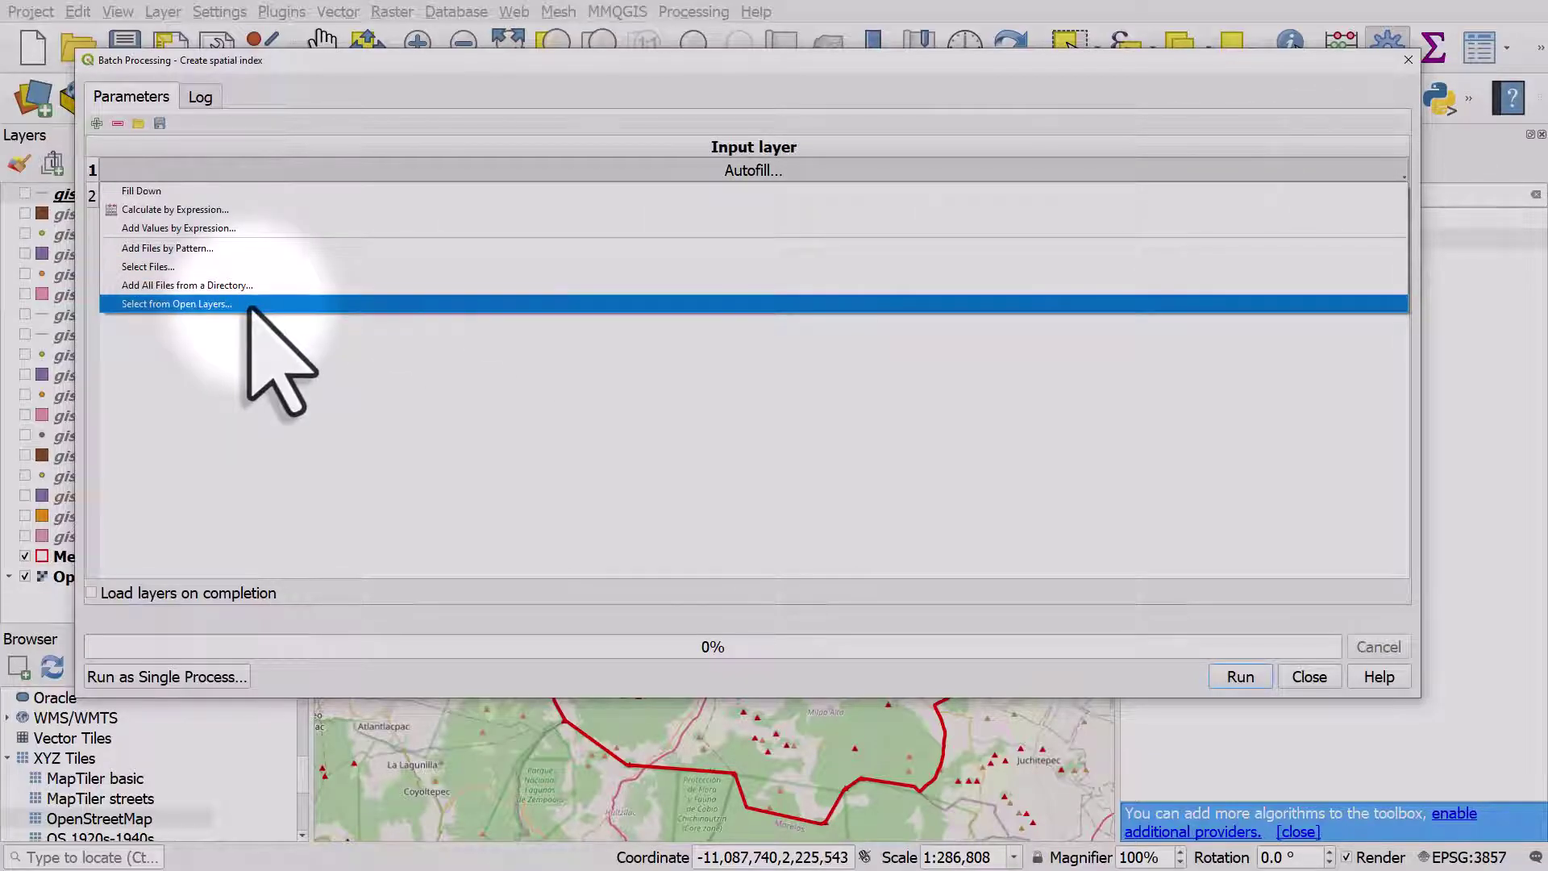
click(250, 305)
click(820, 324)
click(834, 393)
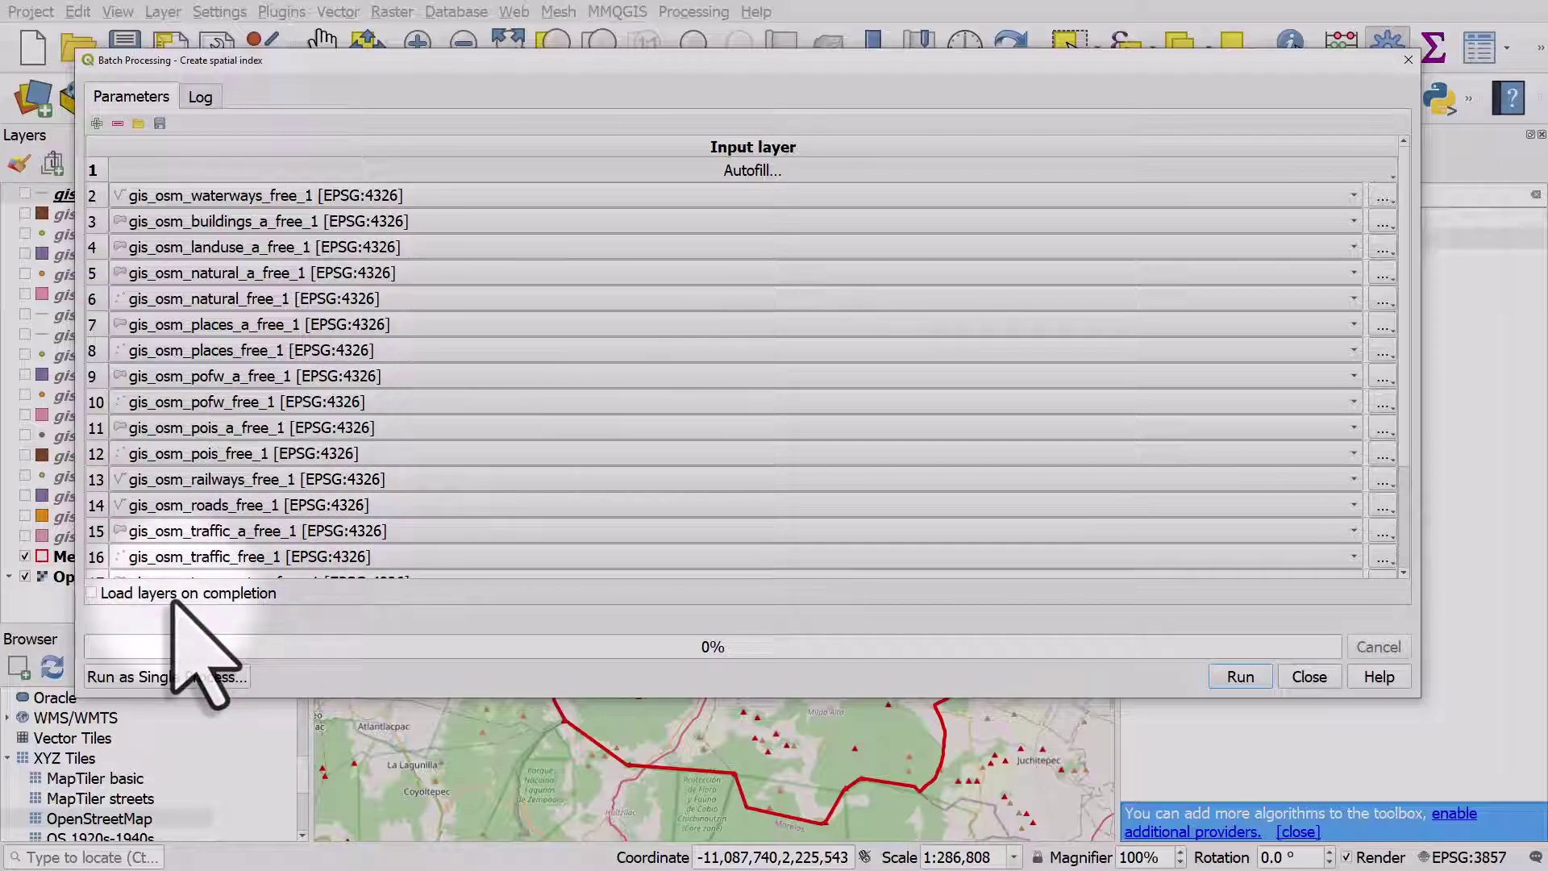
click(1245, 677)
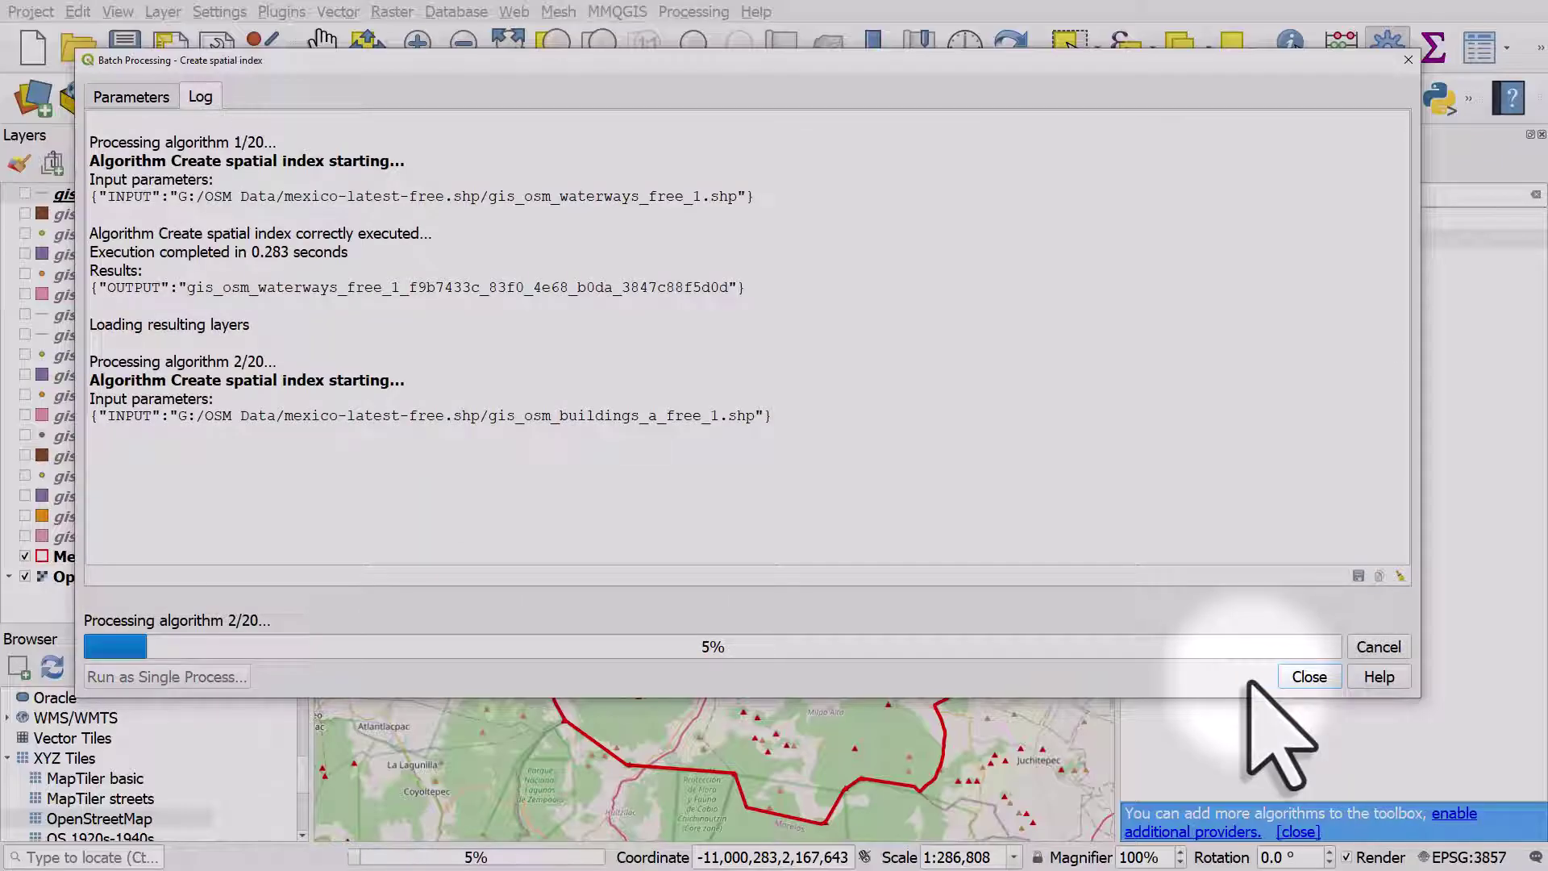
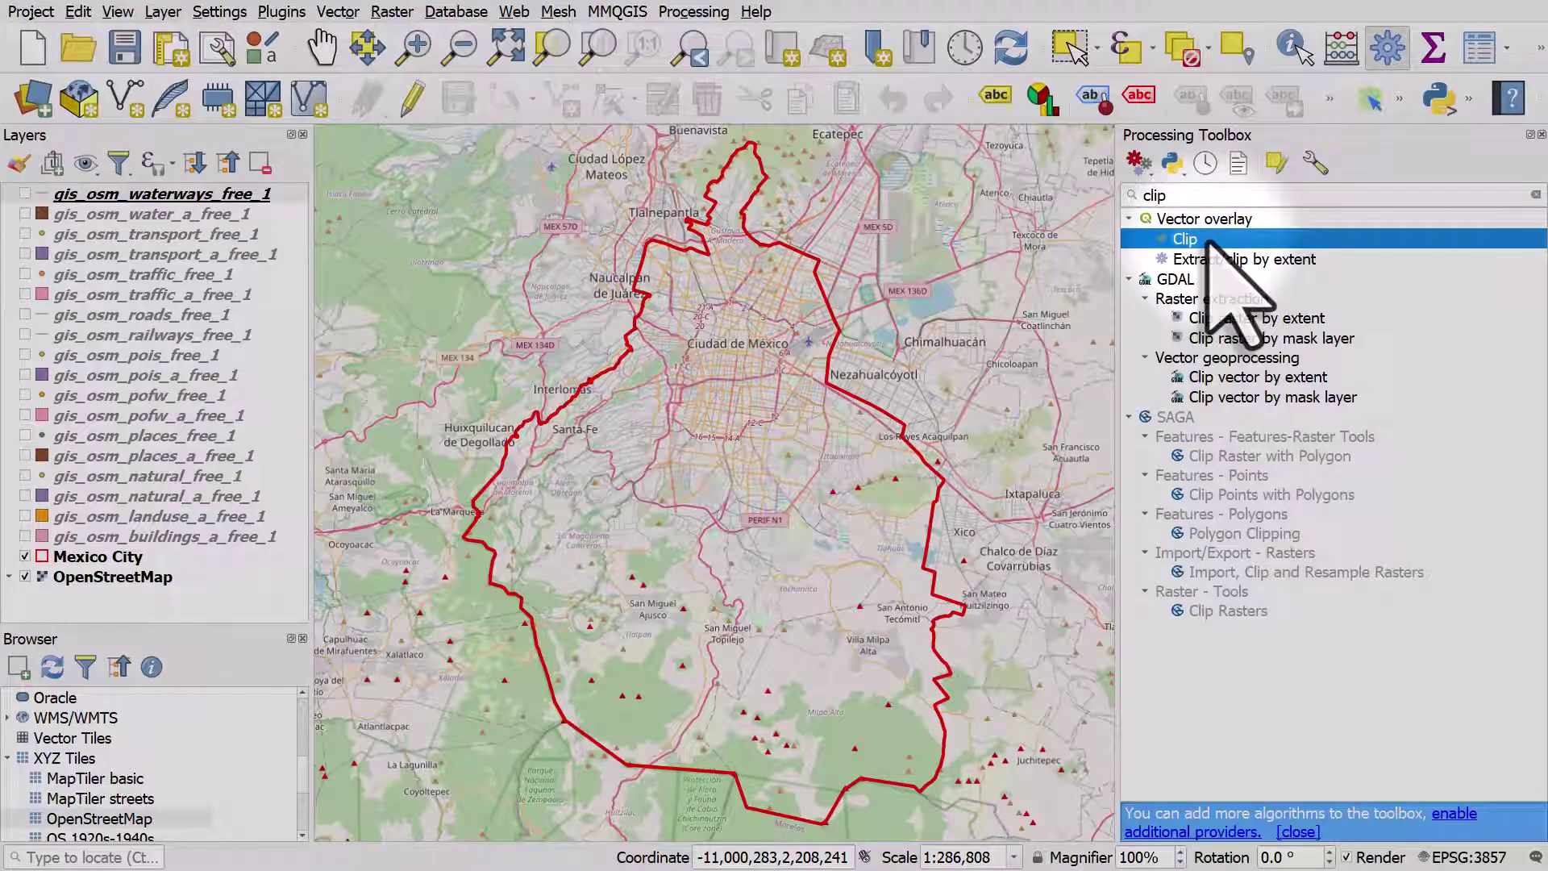
Open the Vector overlay Clip algorithm as a batch process and add all open layers except Mexico City as inputs
right_click(1208, 240)
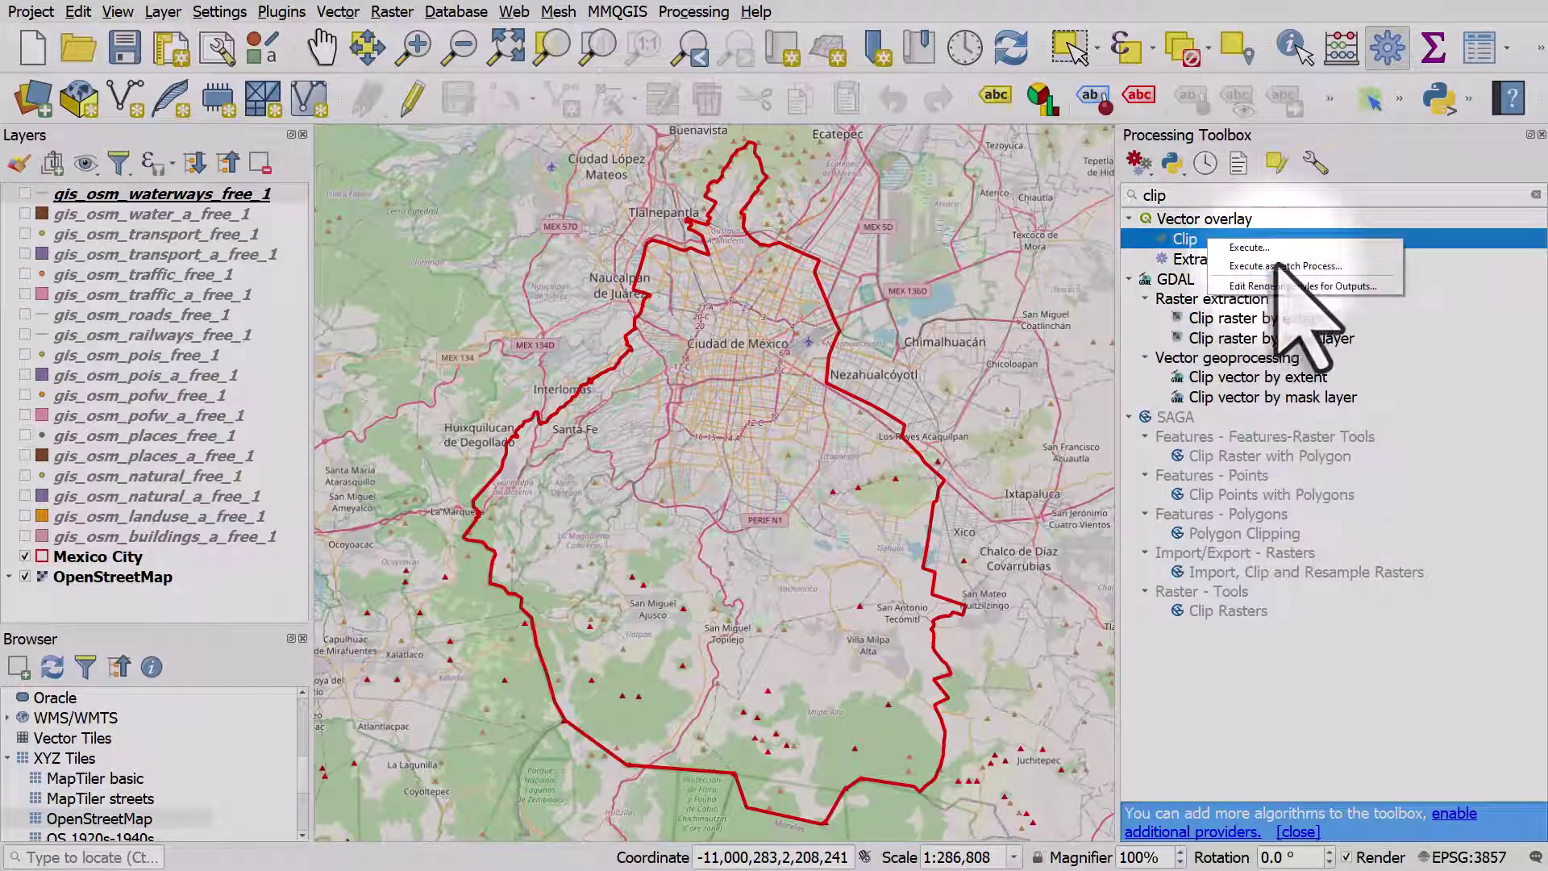
click(1290, 267)
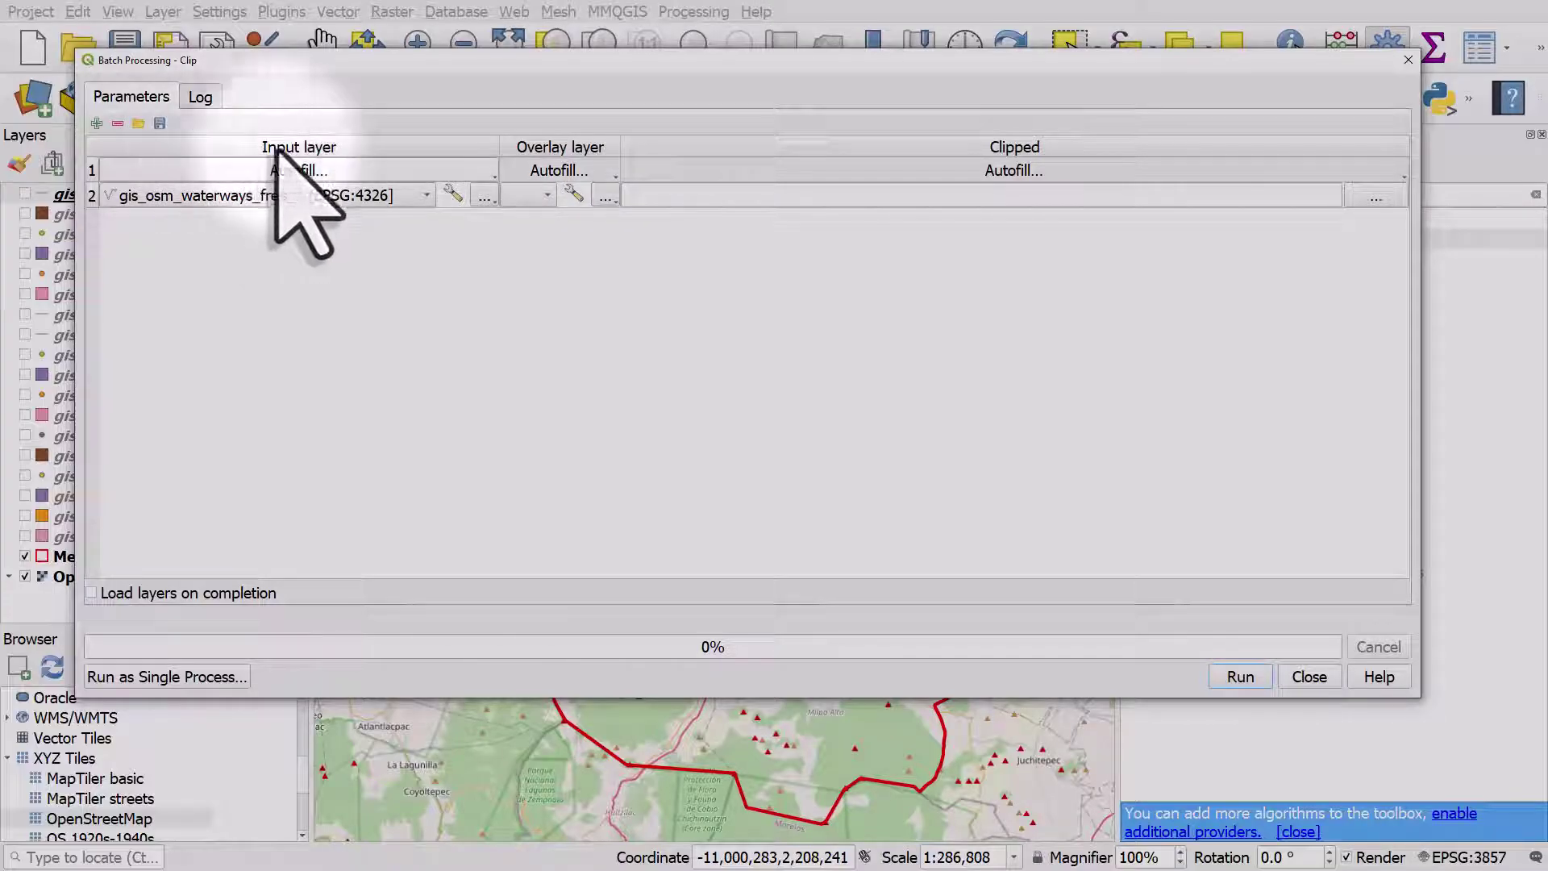
click(484, 173)
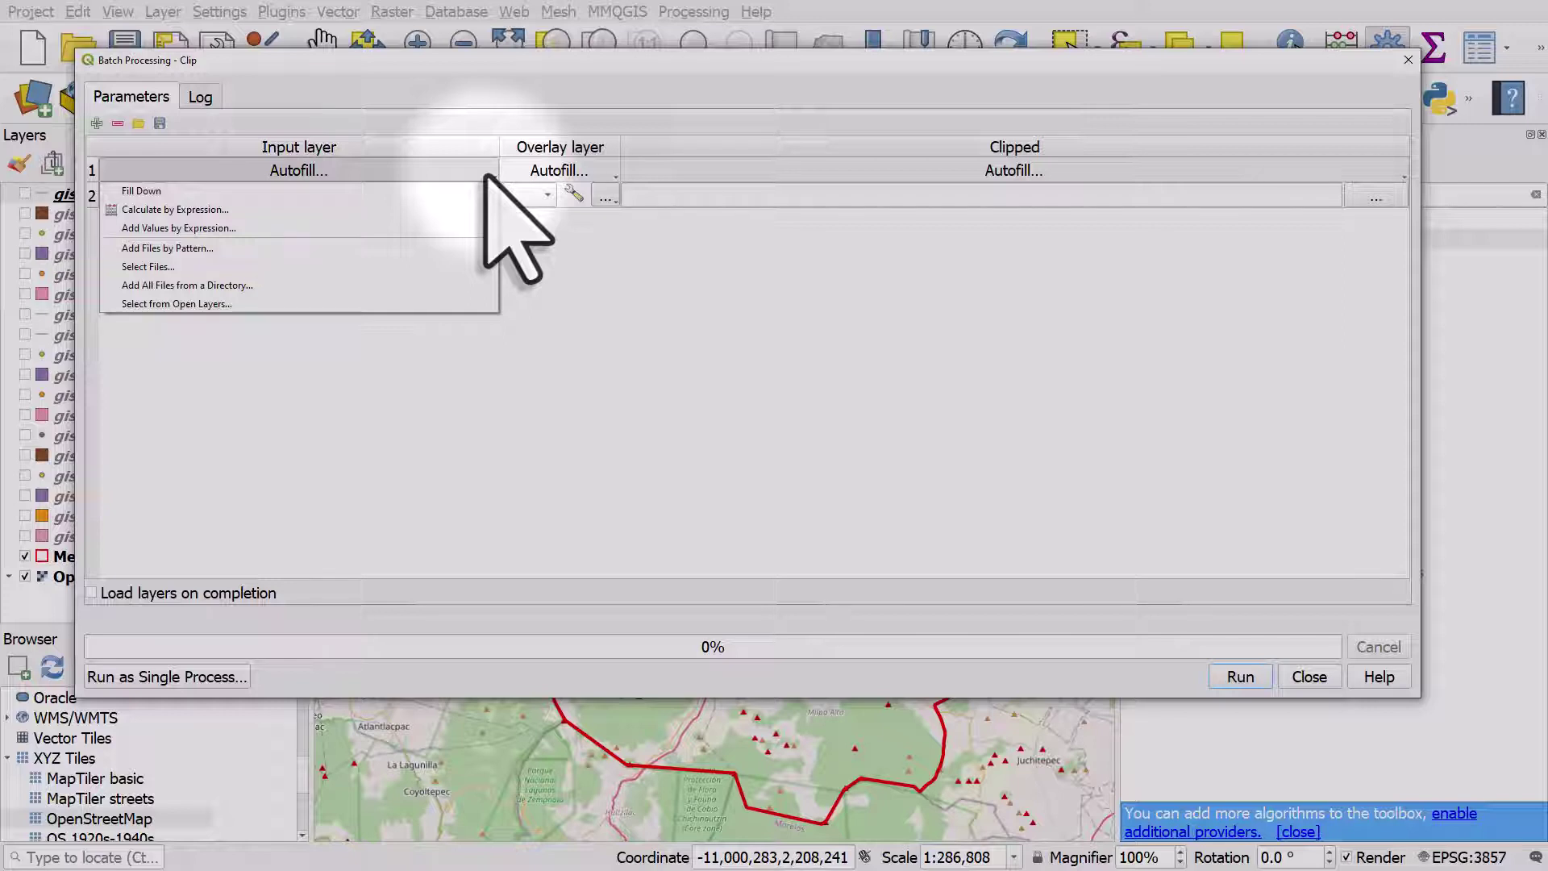
click(274, 303)
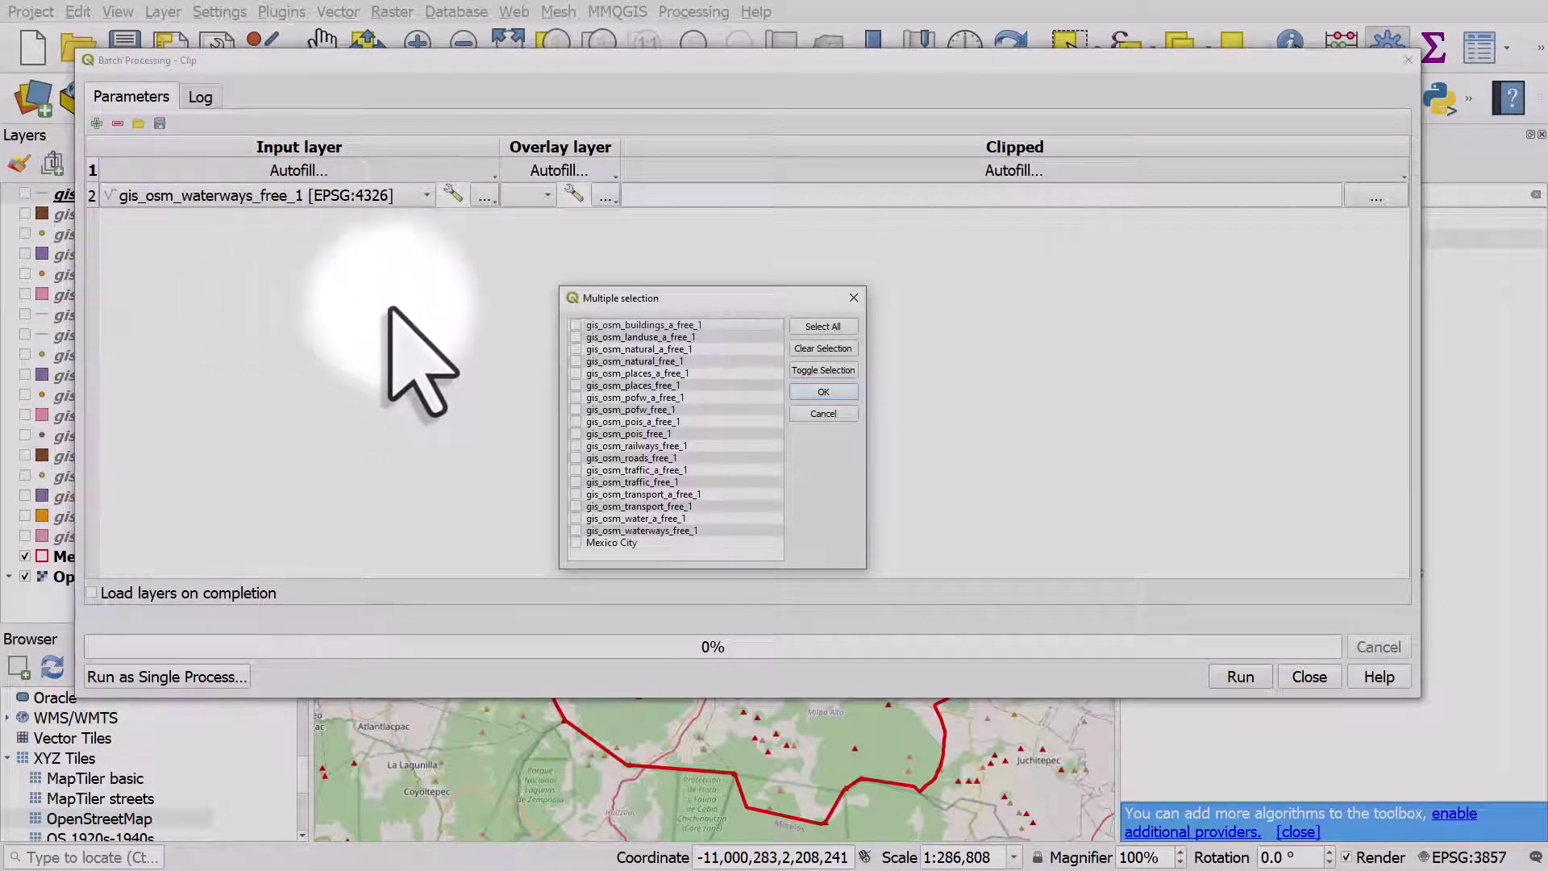
click(822, 327)
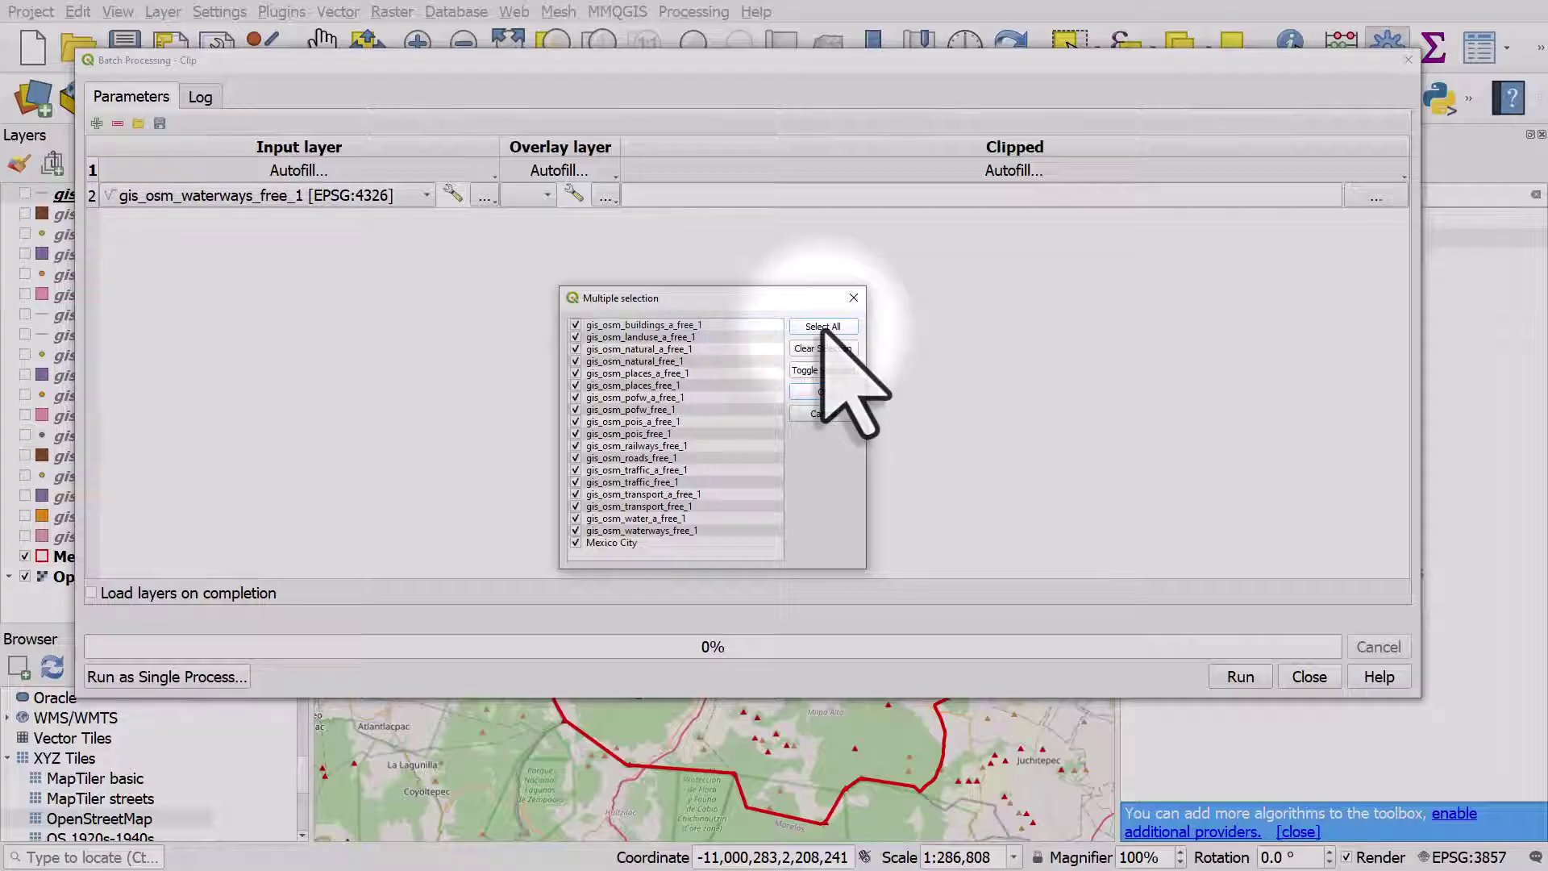
click(576, 544)
click(830, 393)
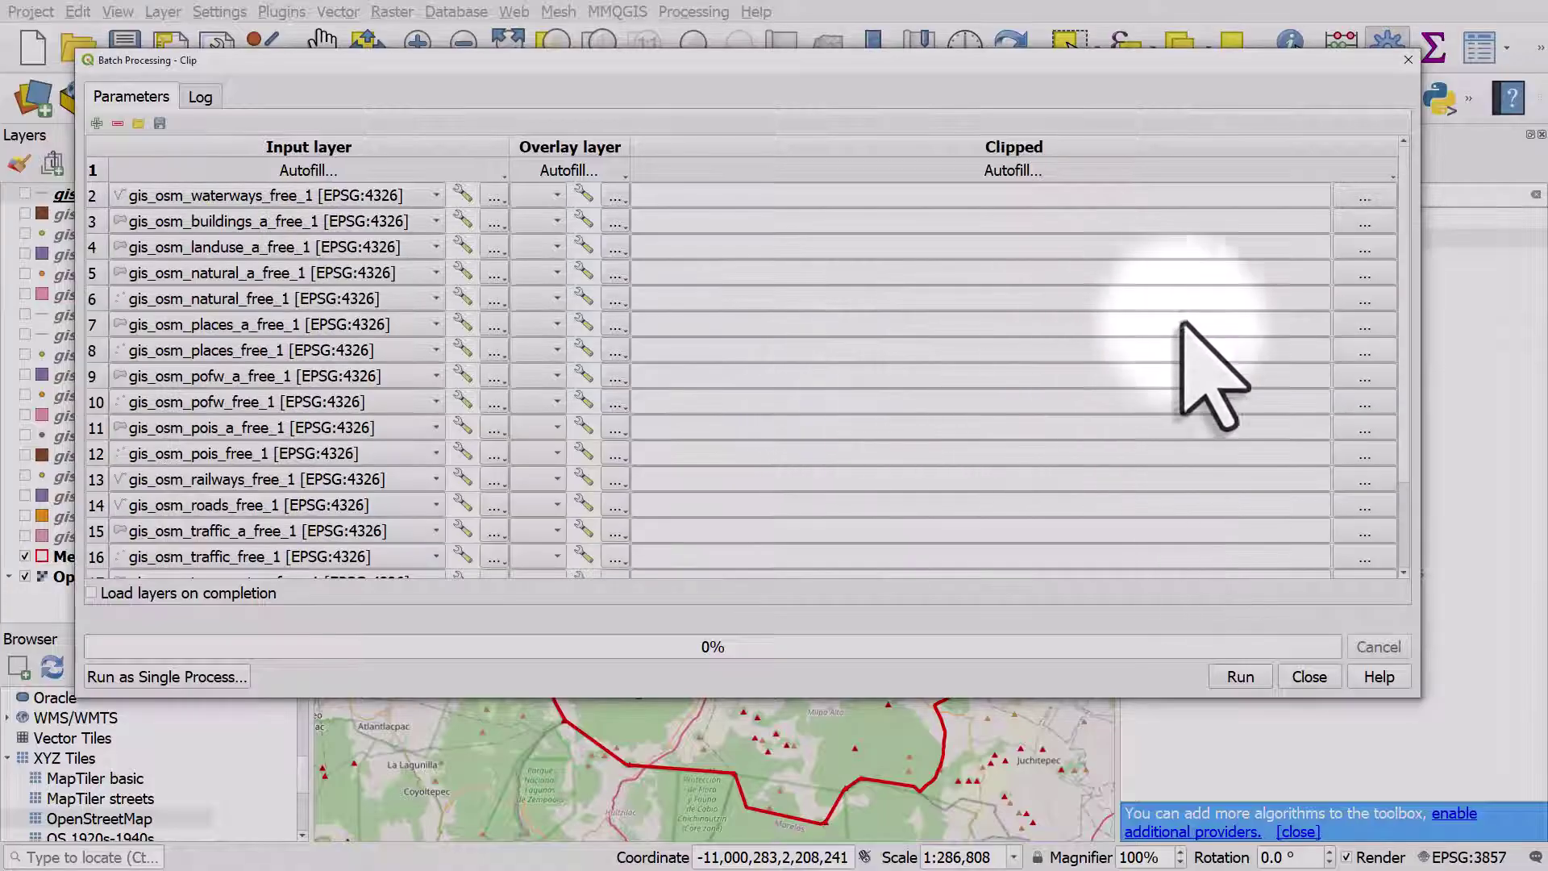
Remove the duplicate gis_osm_waterways_free_1 entry in row 2 from the batch clip inputs
scroll(1406, 278, down, 5)
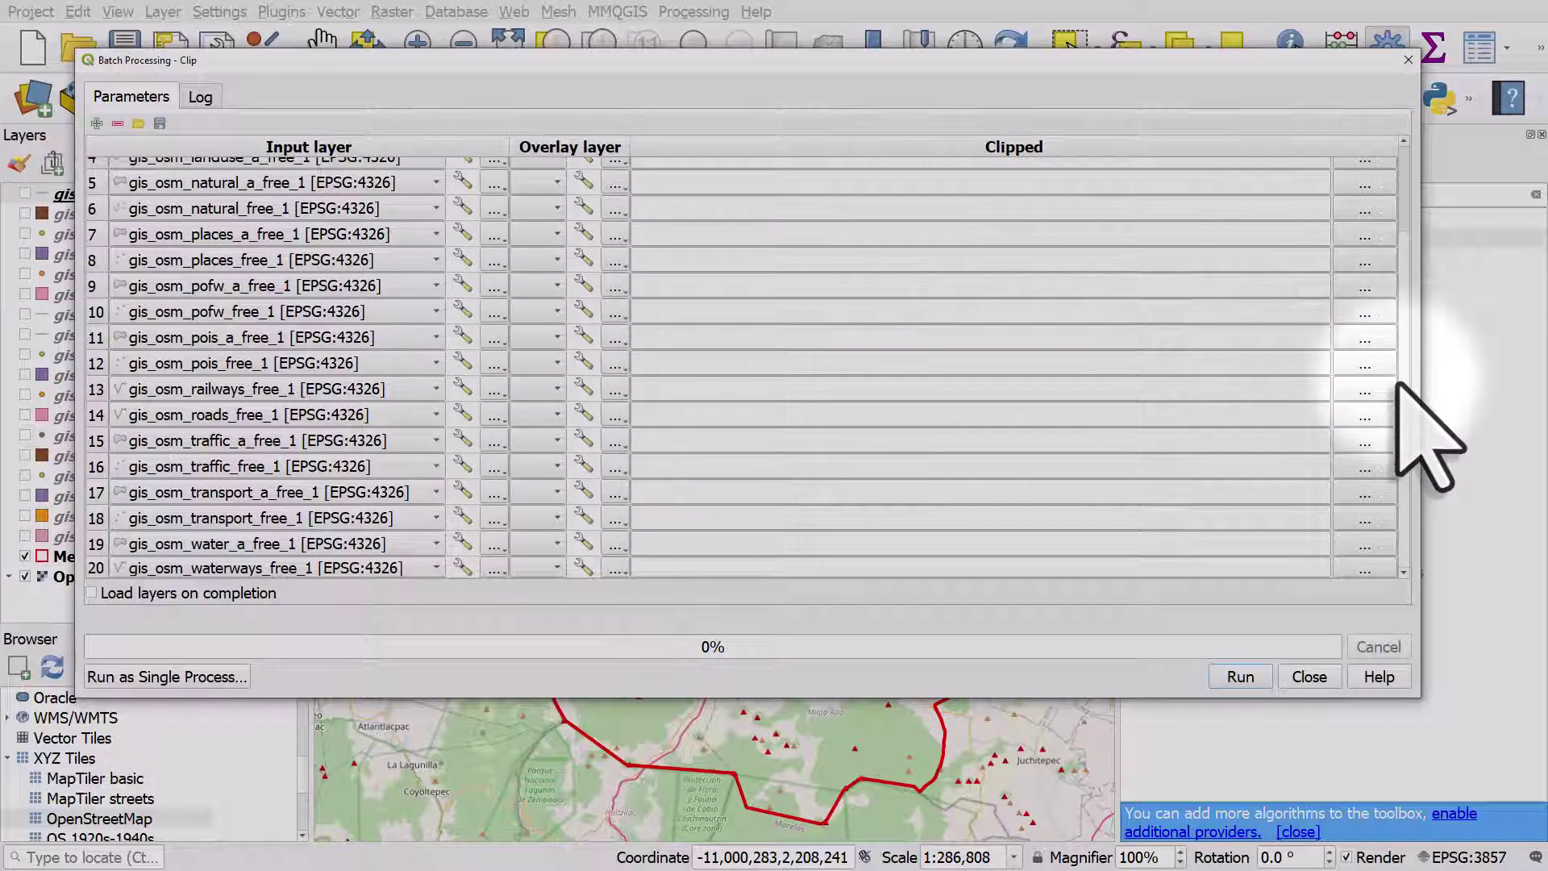
scroll(1304, 346, up, 5)
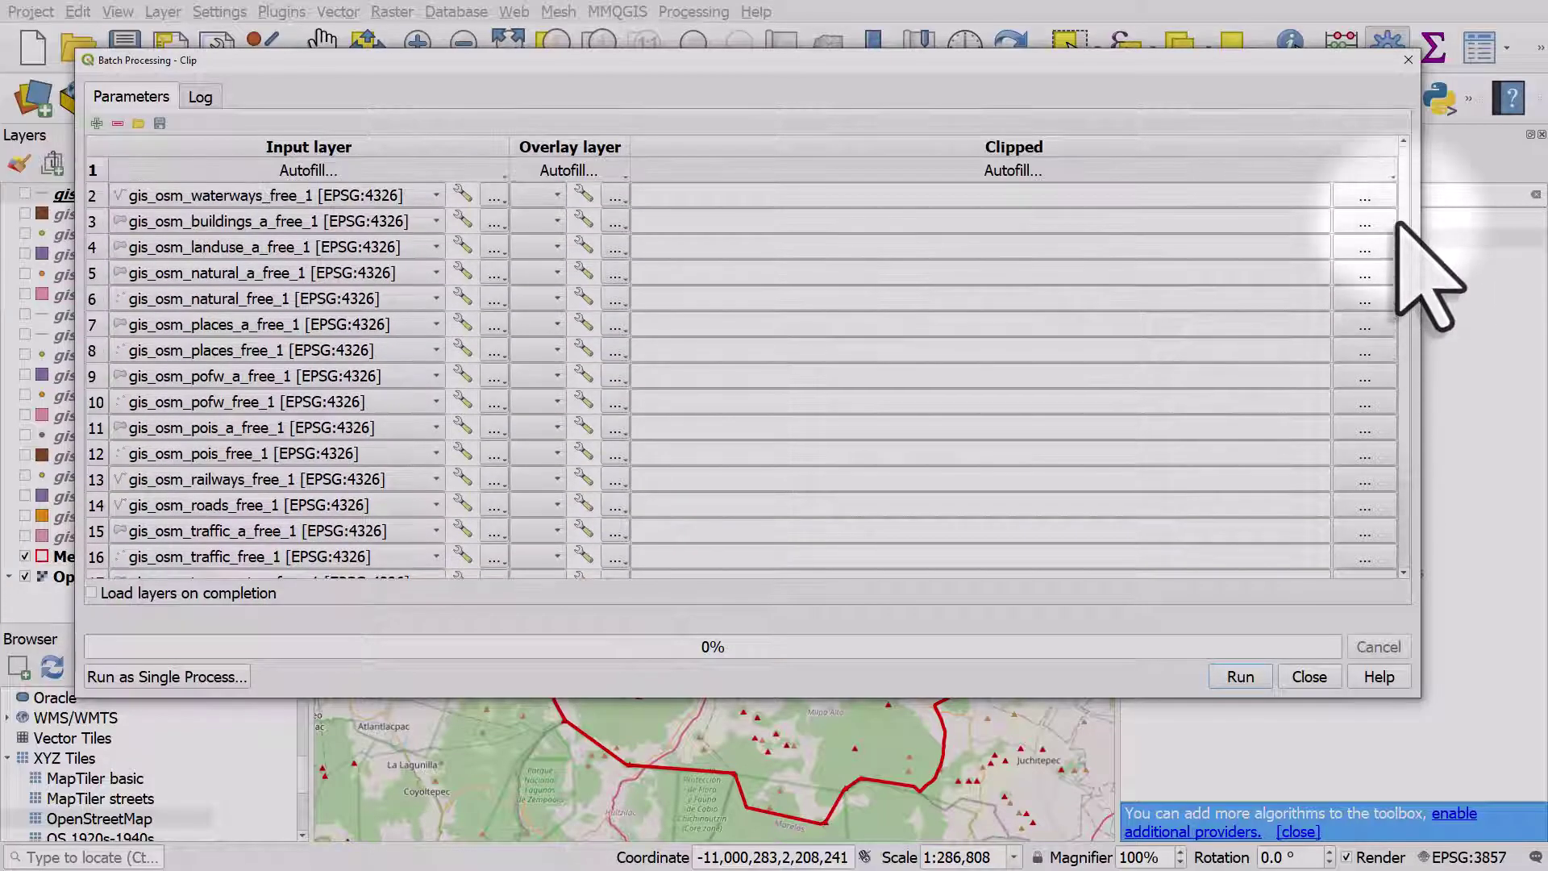
click(93, 195)
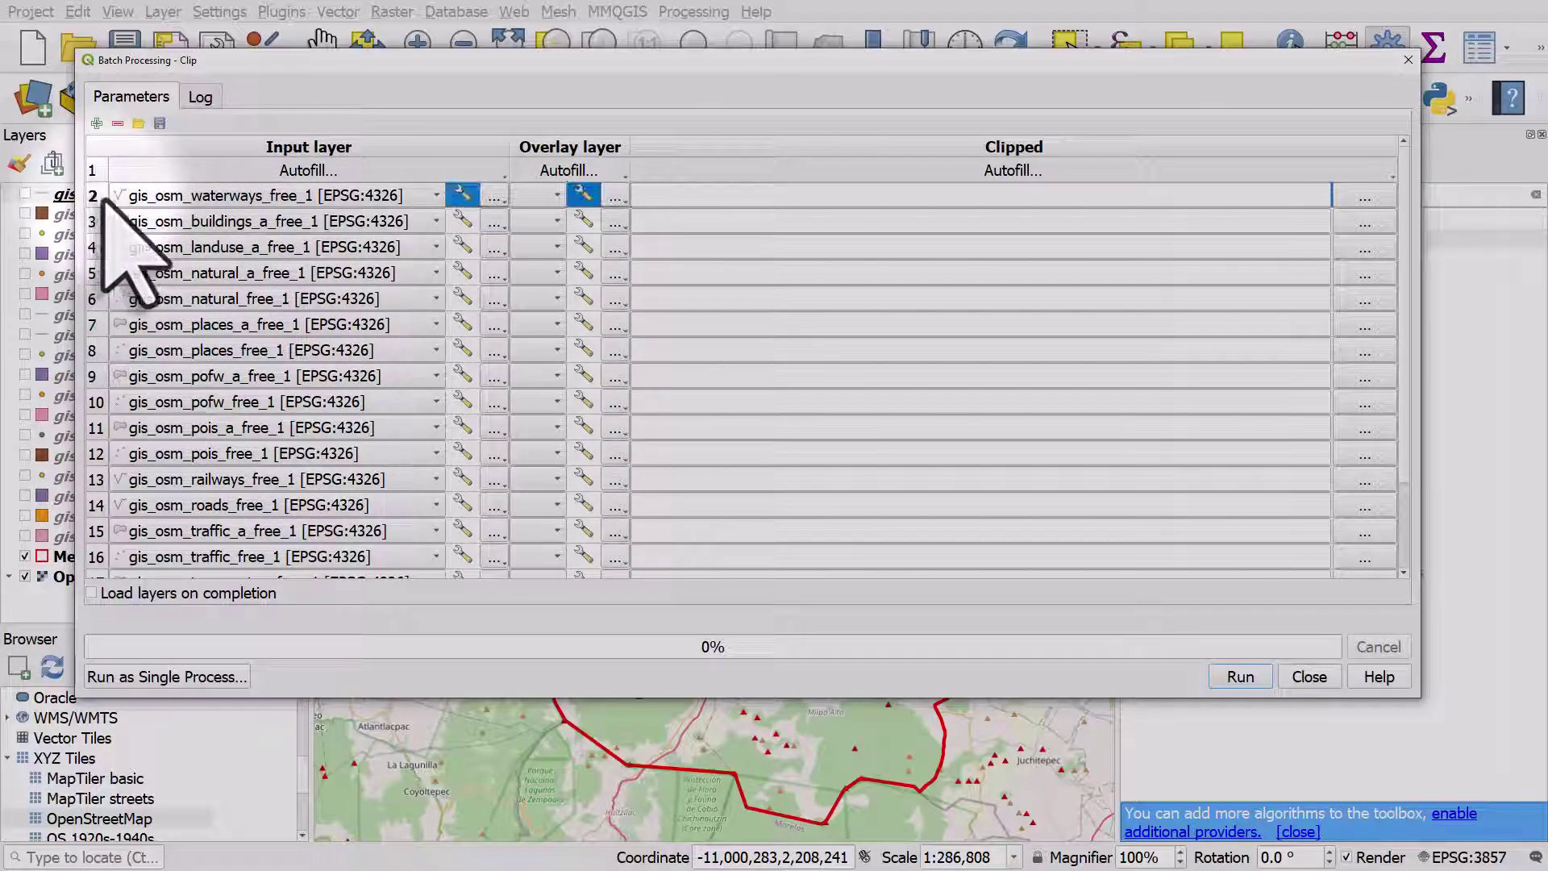
scroll(1406, 345, down, 2)
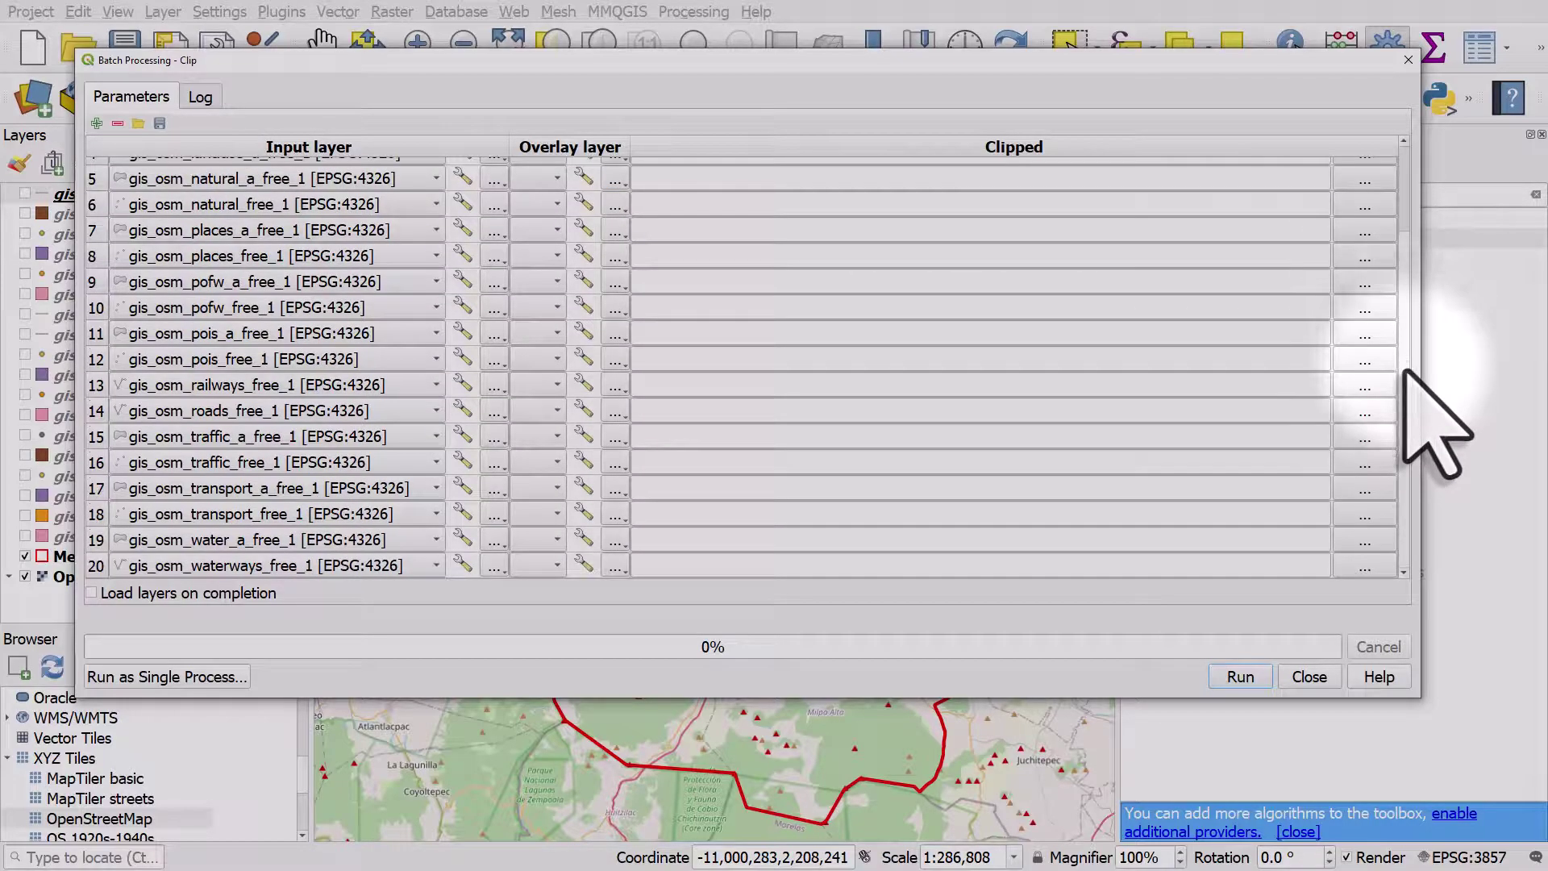
scroll(1435, 371, up, 3)
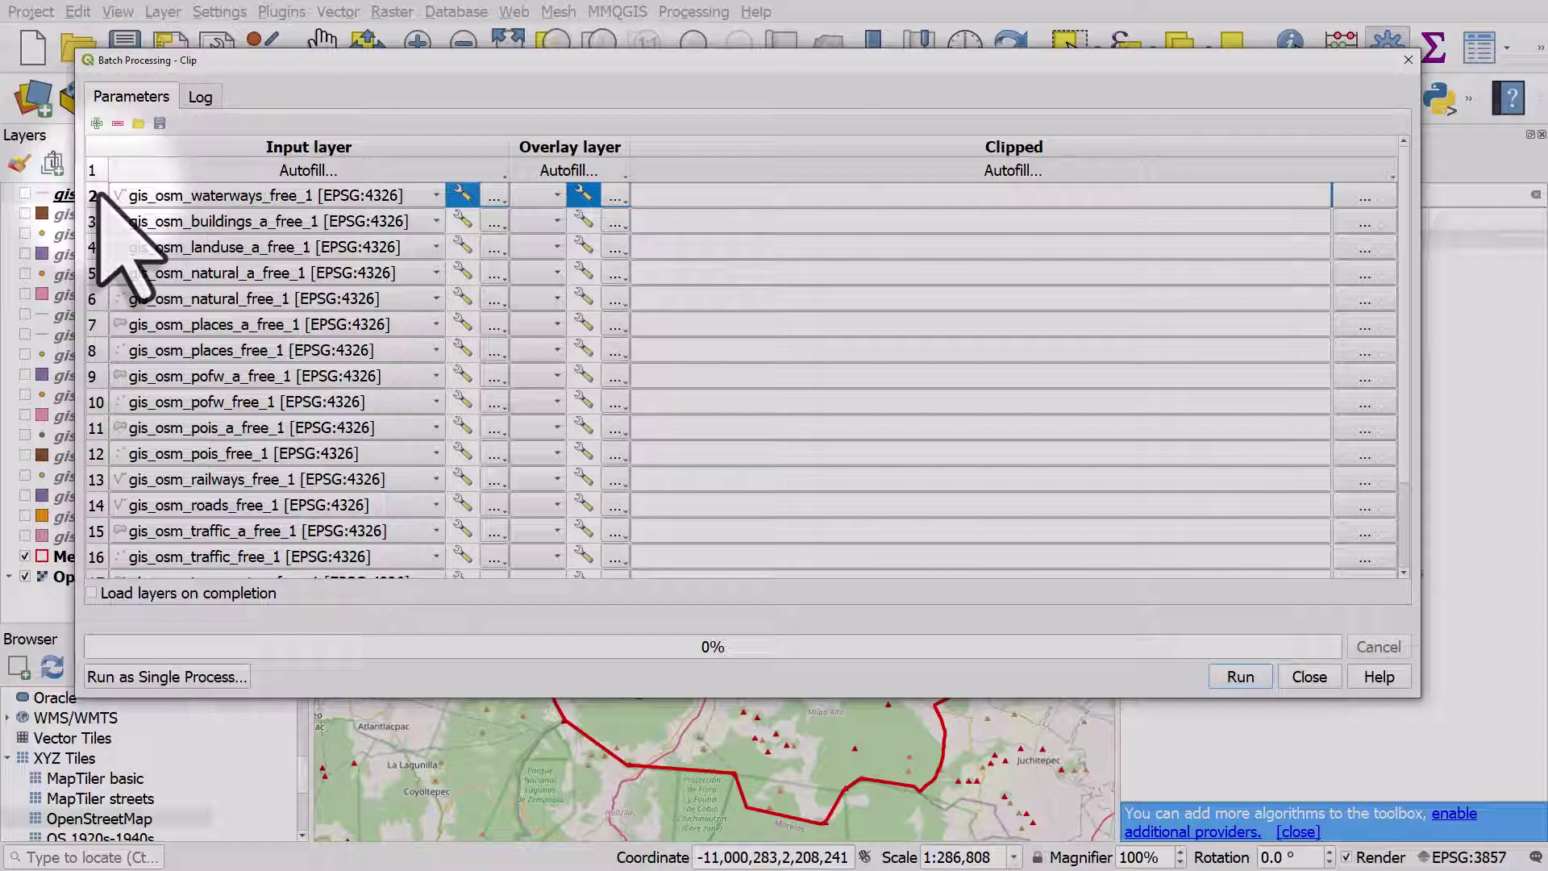
click(118, 123)
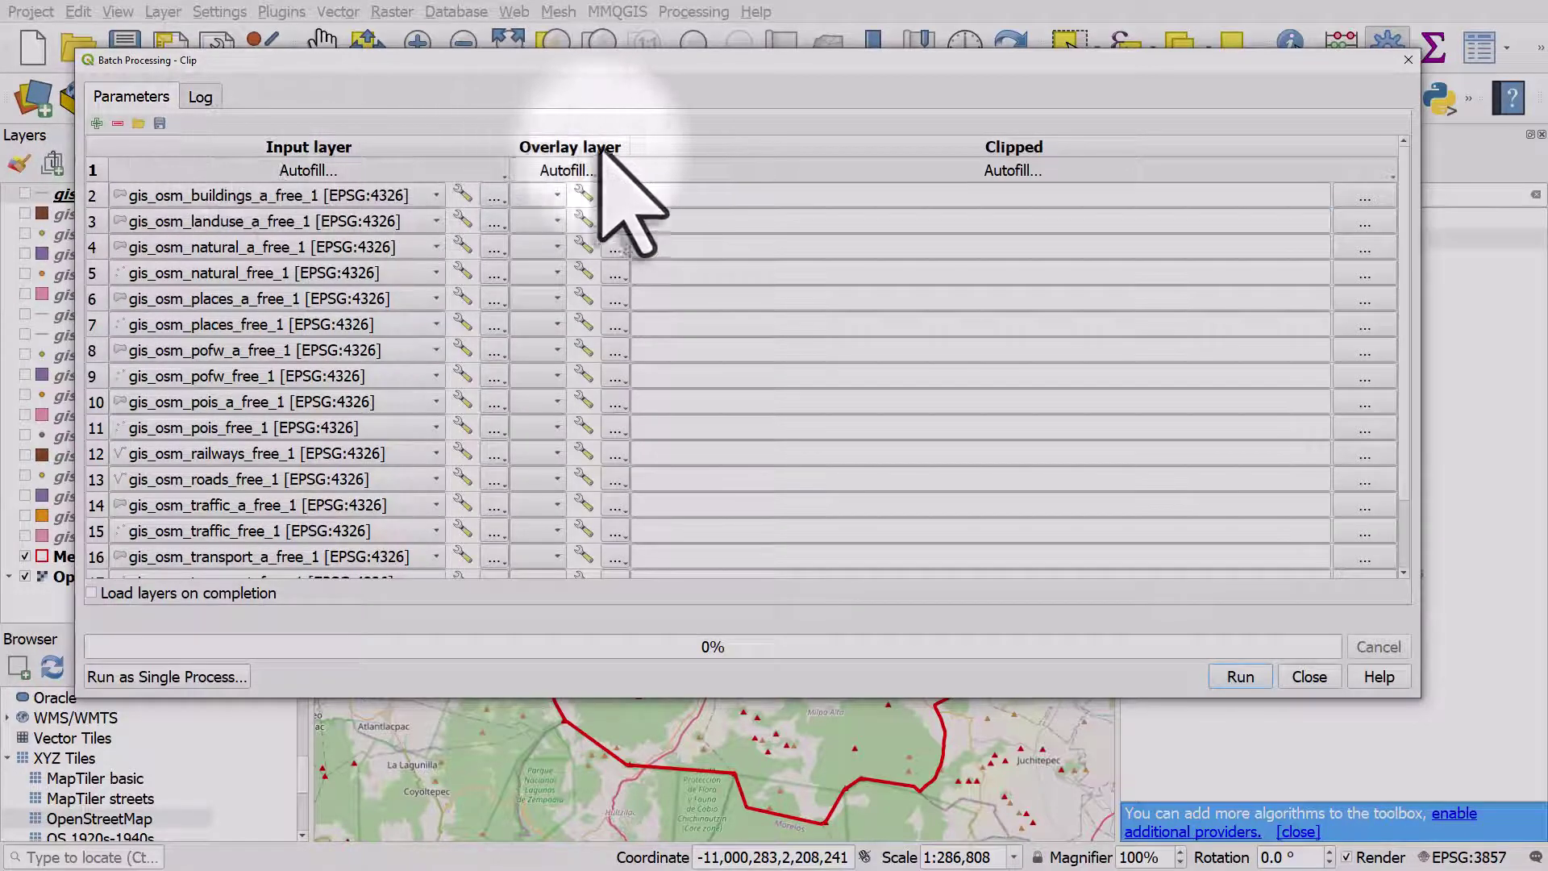
Widen the Overlay layer column, set Mexico City as the first row's overlay, and fill it down to all rows
drag(628, 148, 919, 147)
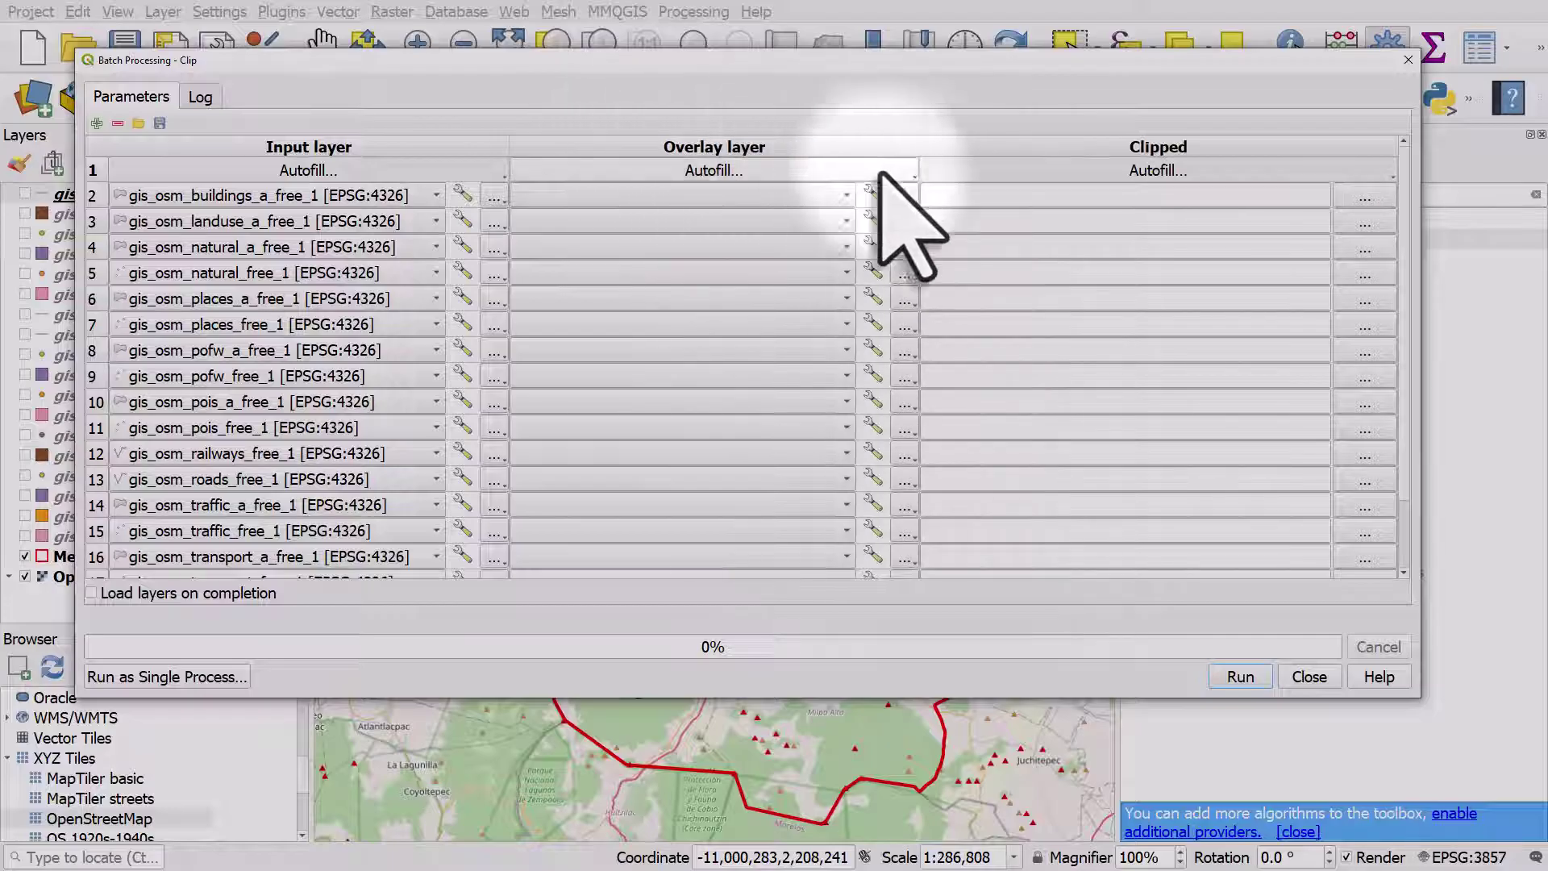
click(907, 171)
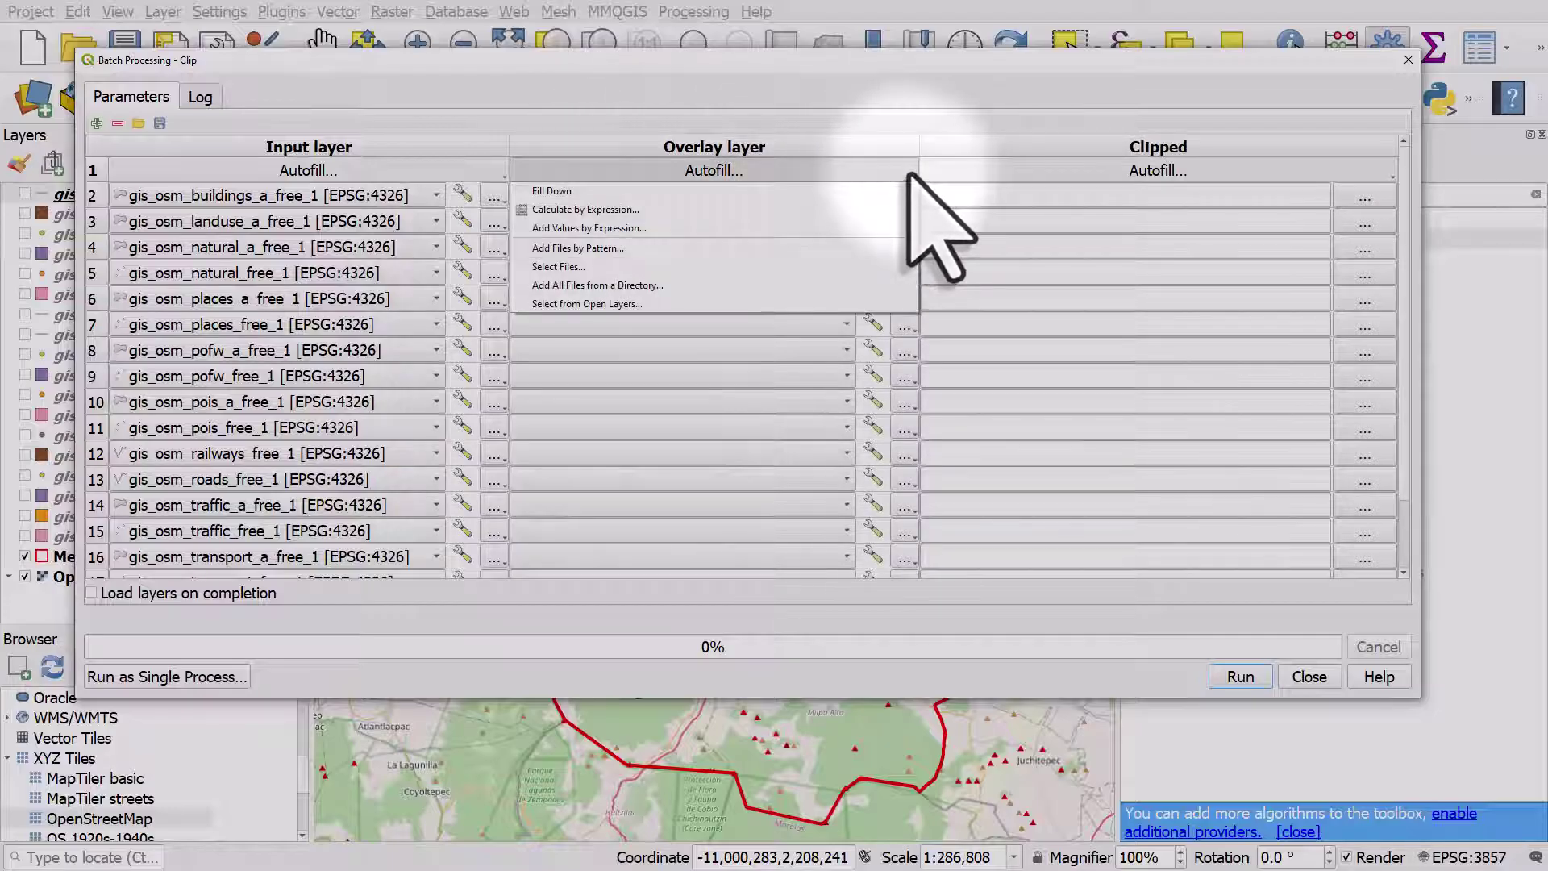
click(929, 235)
click(846, 195)
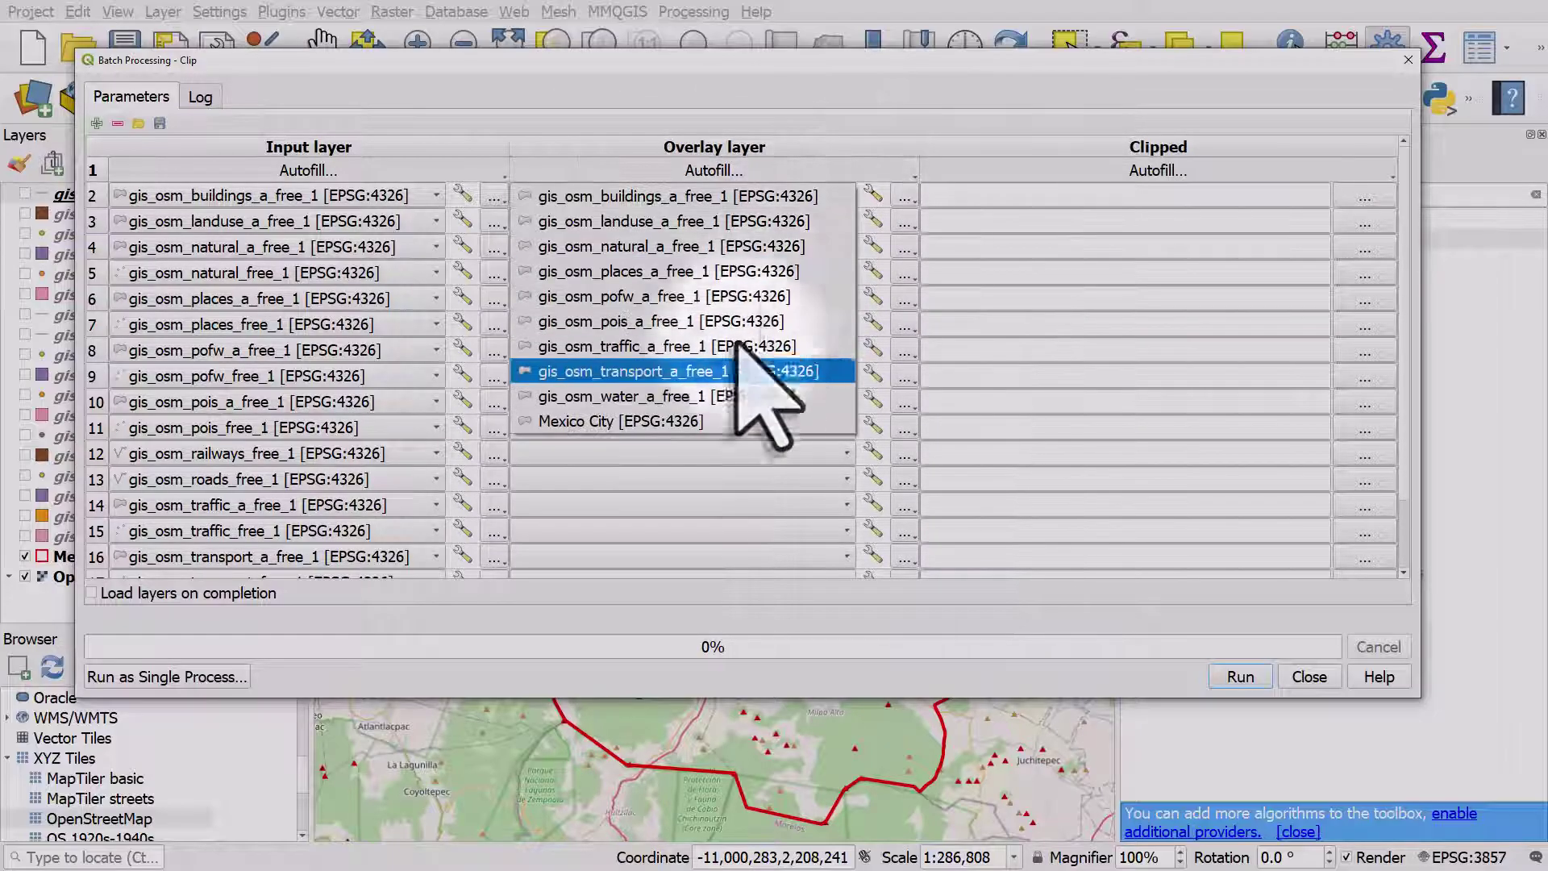
click(681, 421)
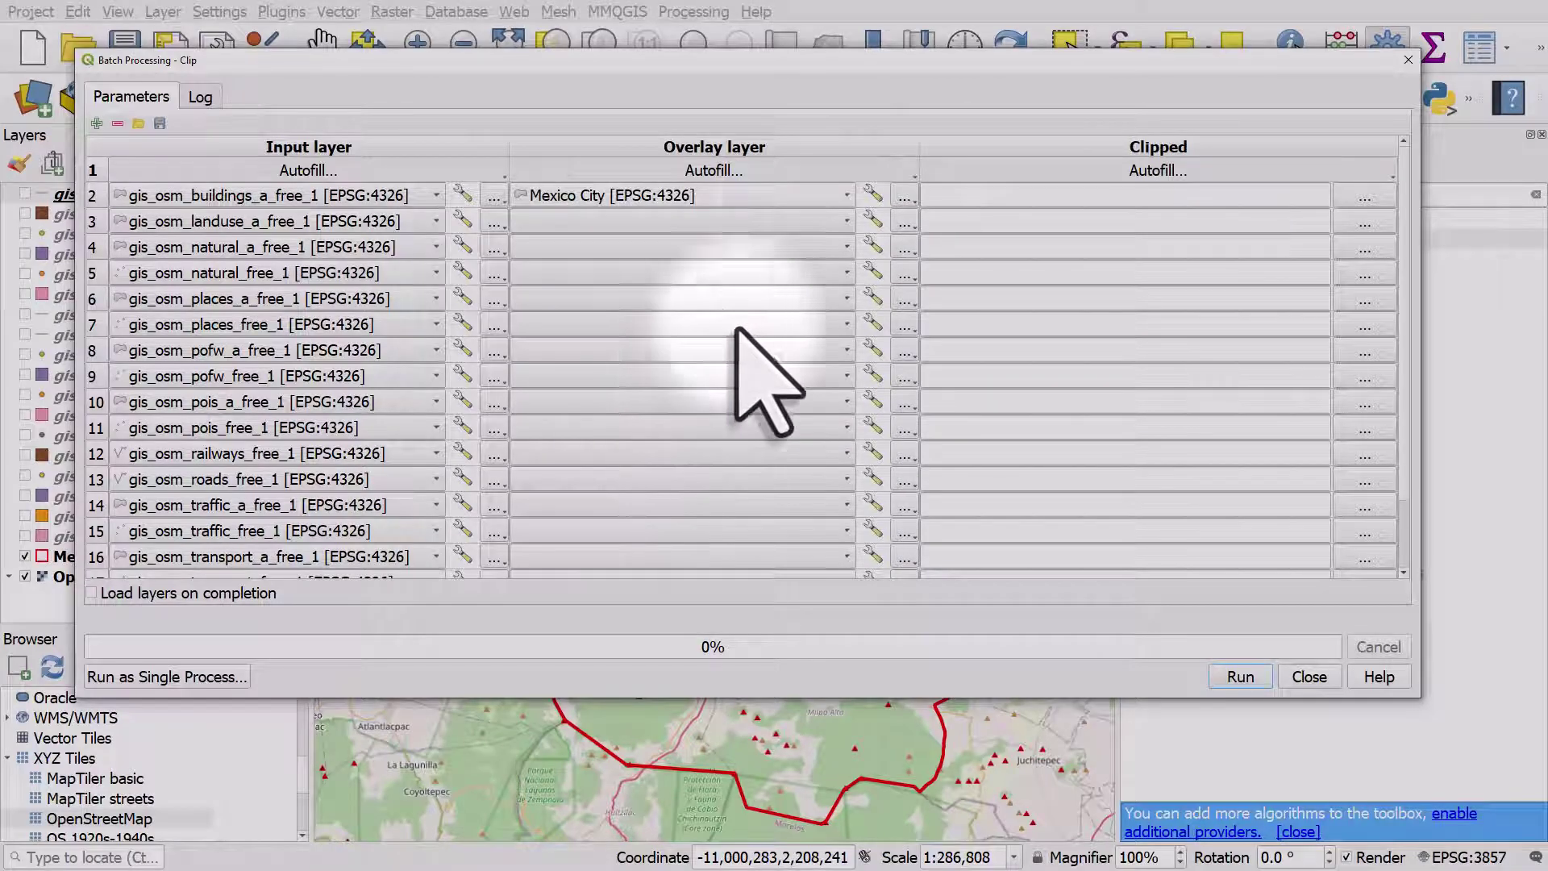
click(833, 173)
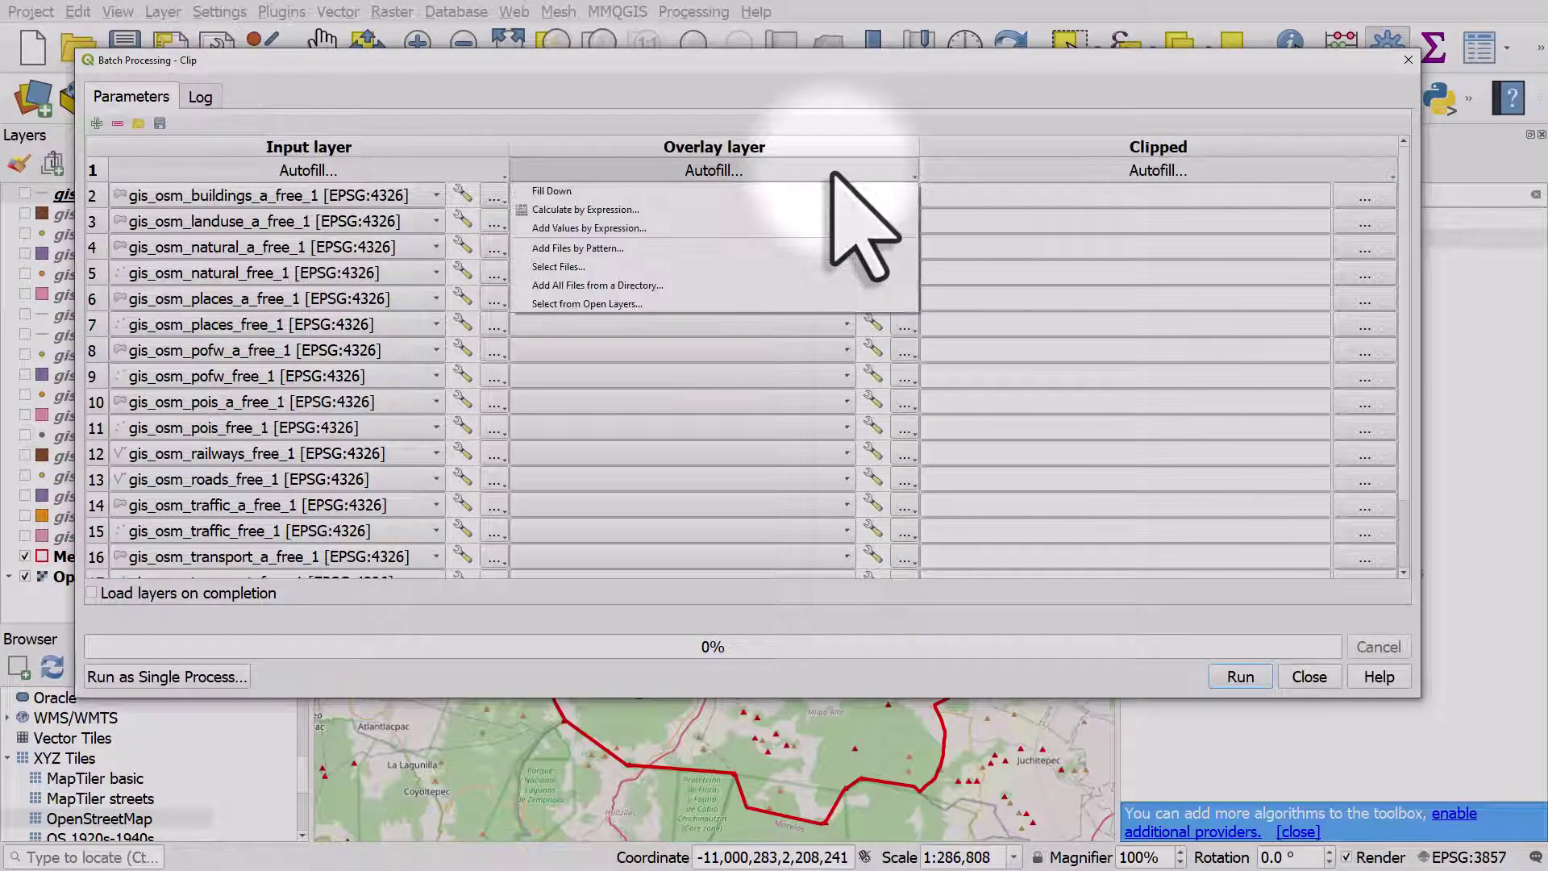
click(681, 191)
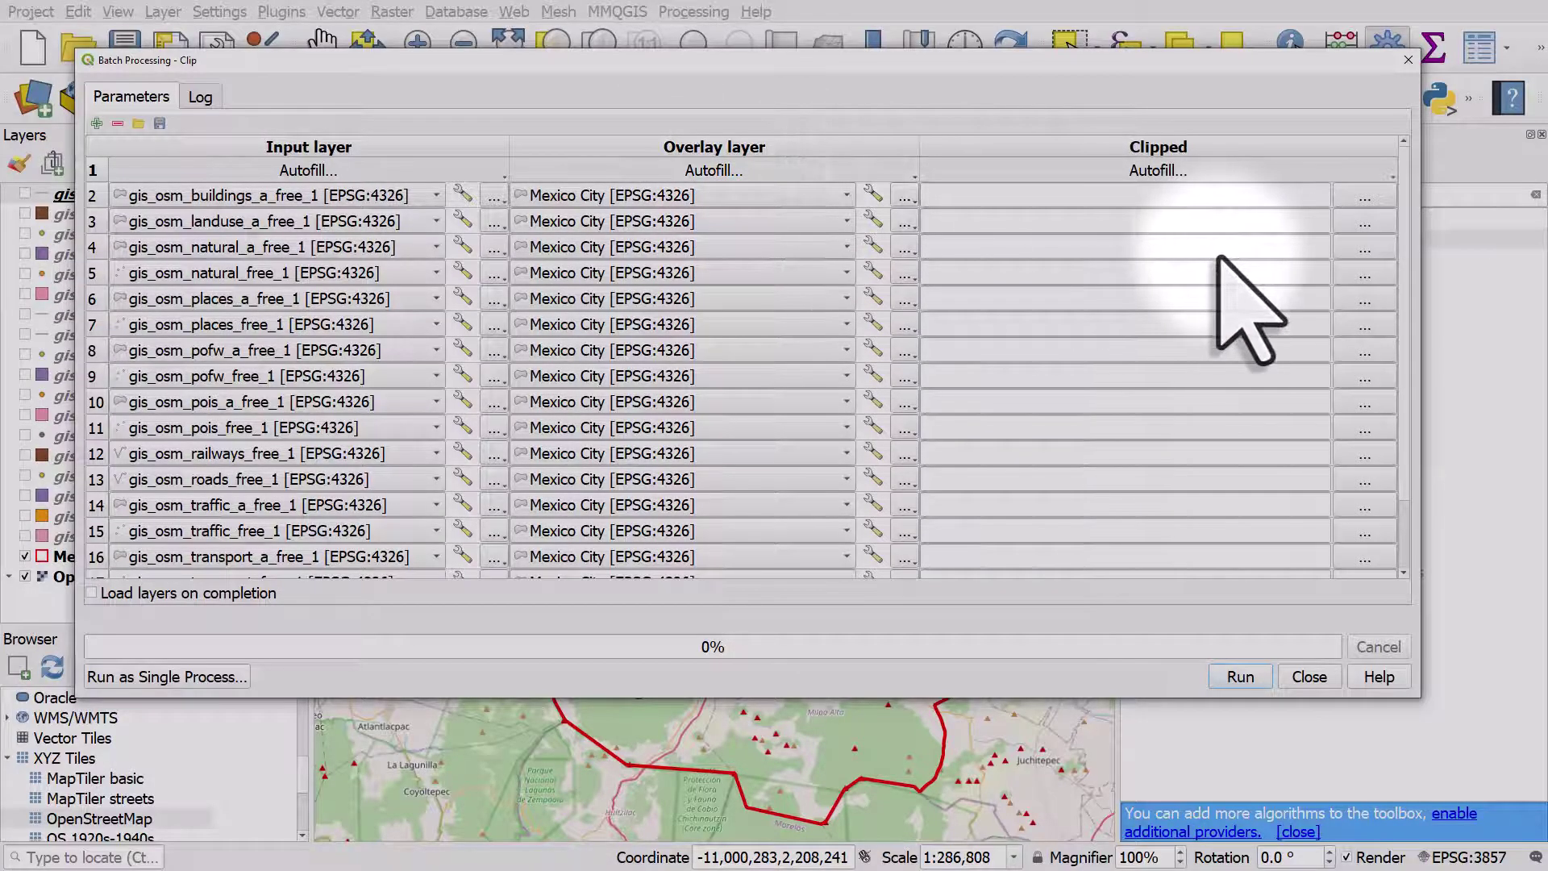
Set the clipped outputs to GeoPackage files in MexicoCityOSM with prefix mexico-city-, autofilled with the Input layer parameter values
click(1364, 199)
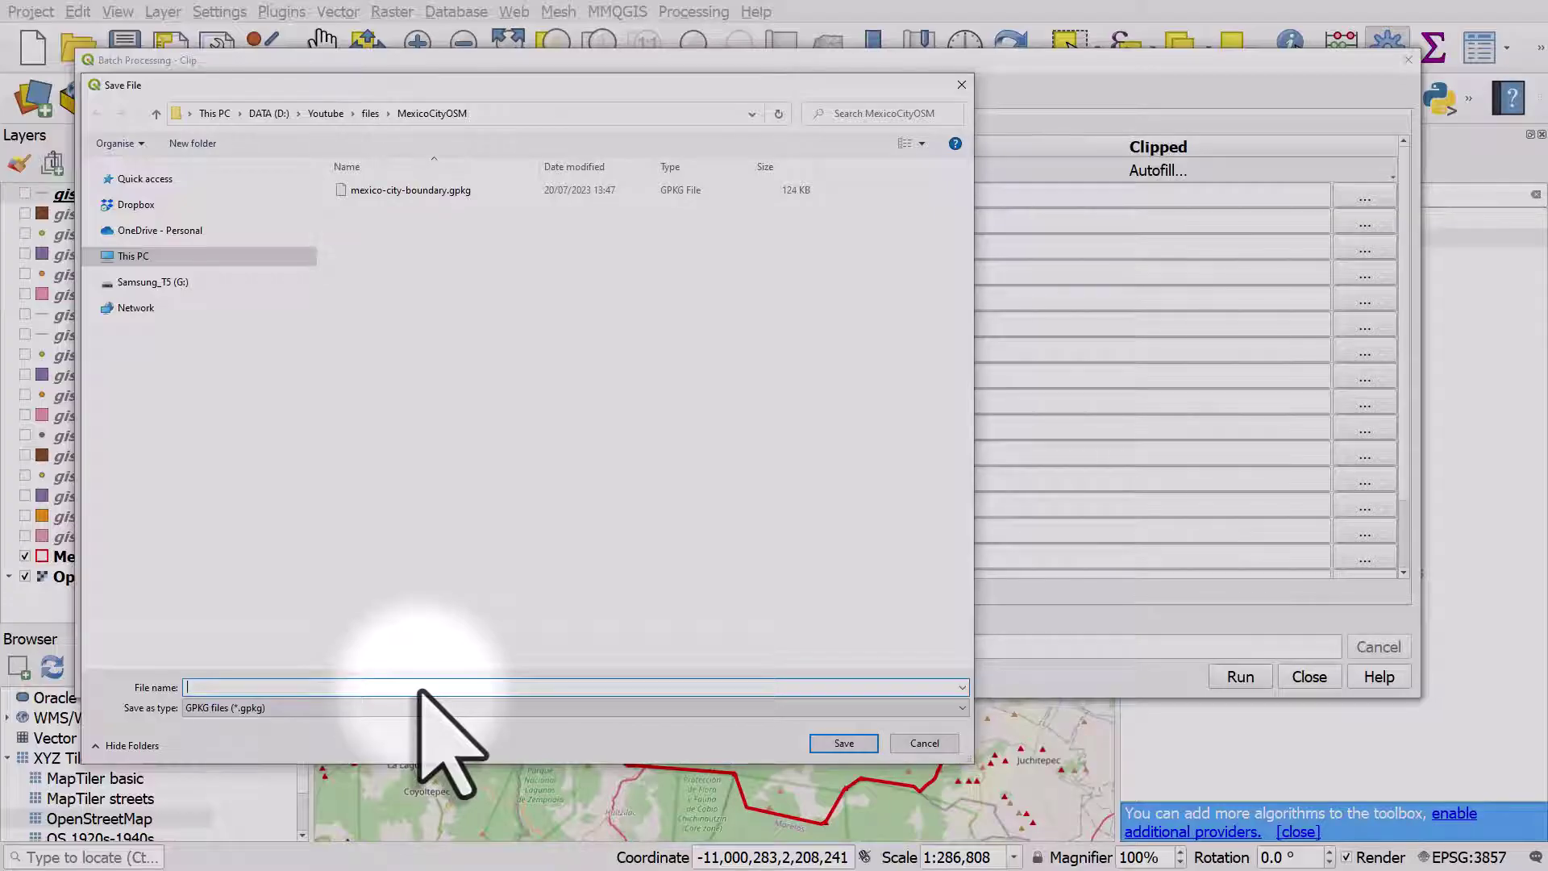
text(mexico-city-)
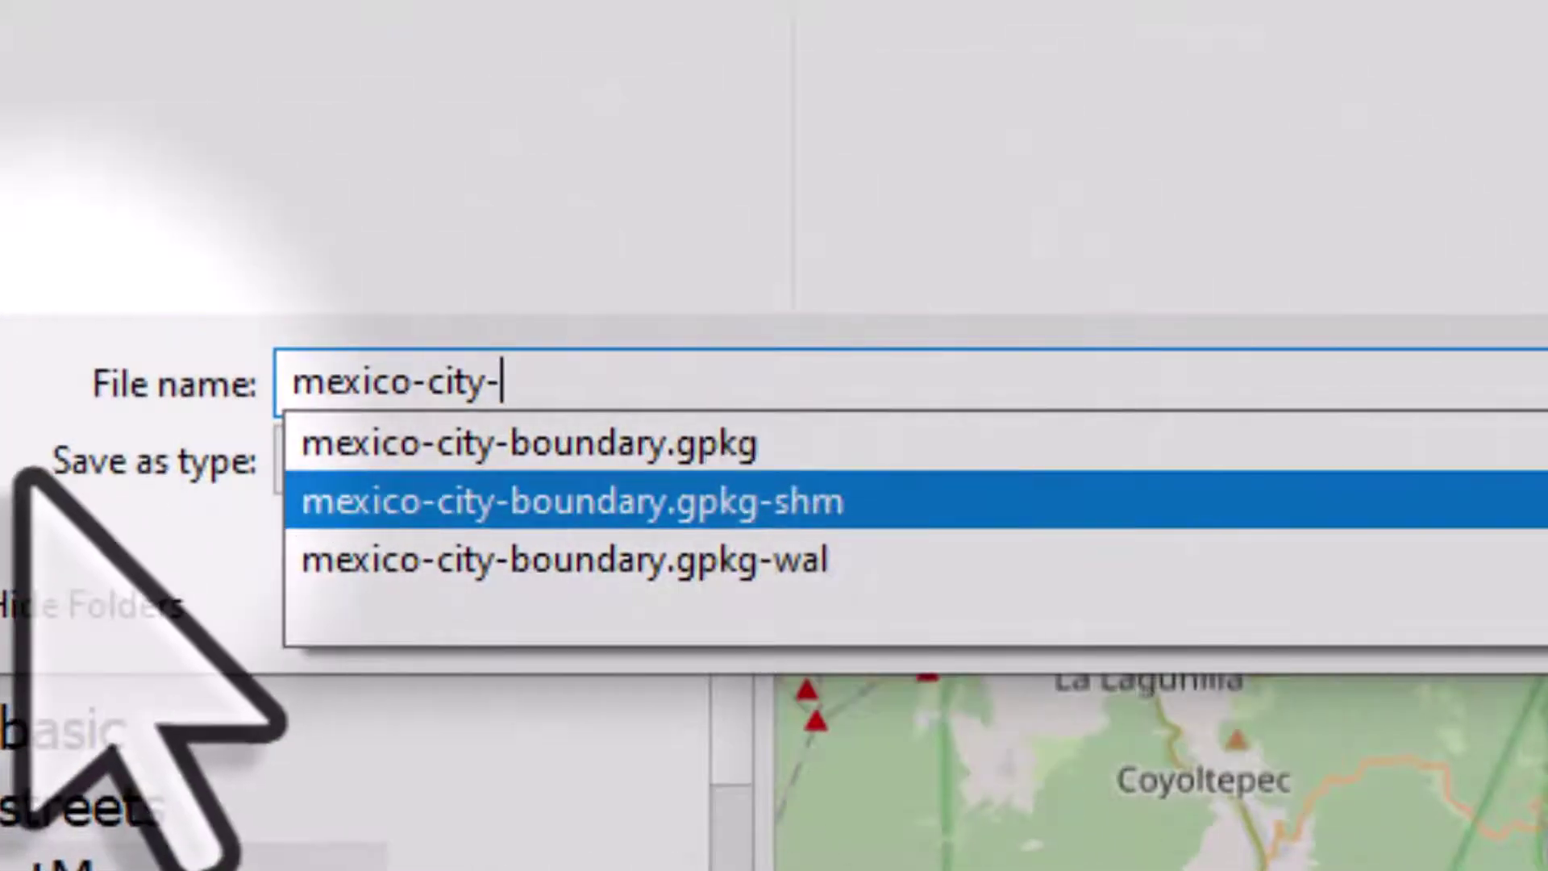
click(24, 470)
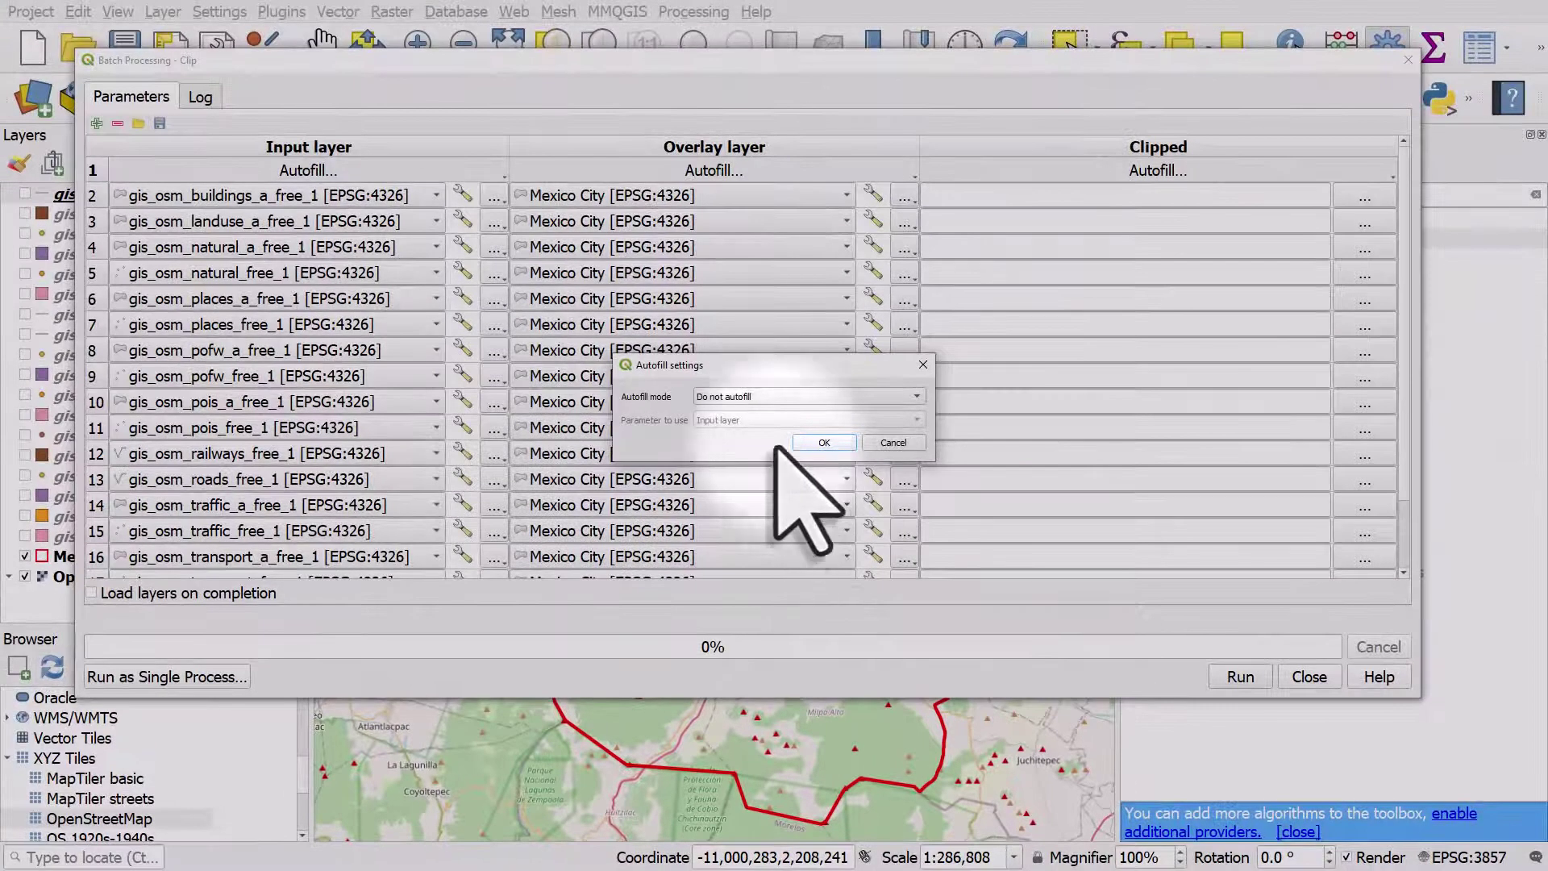
click(749, 395)
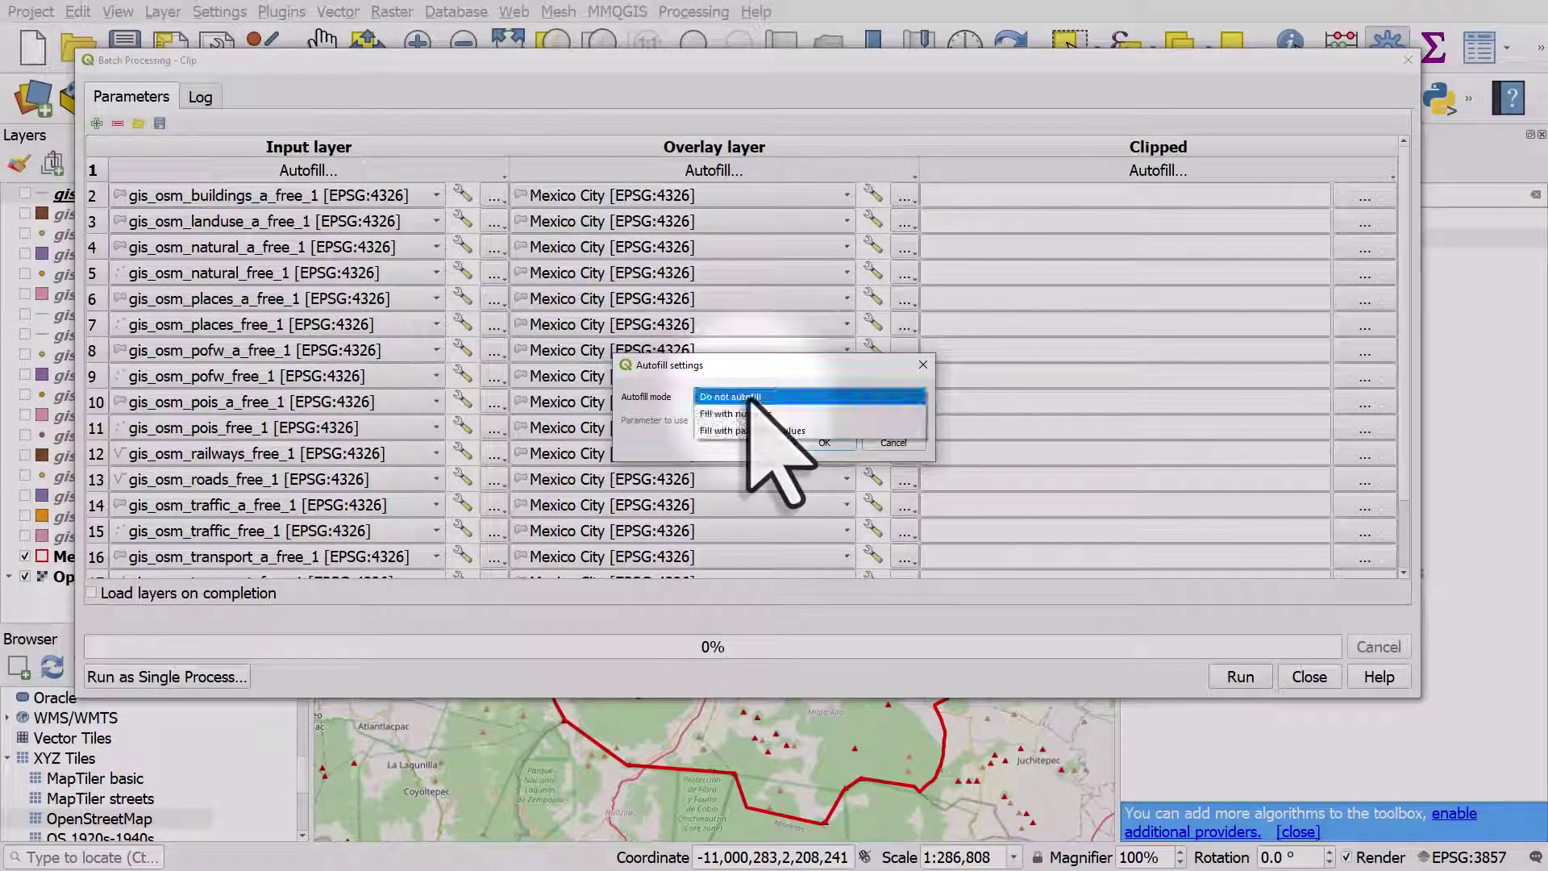
click(757, 431)
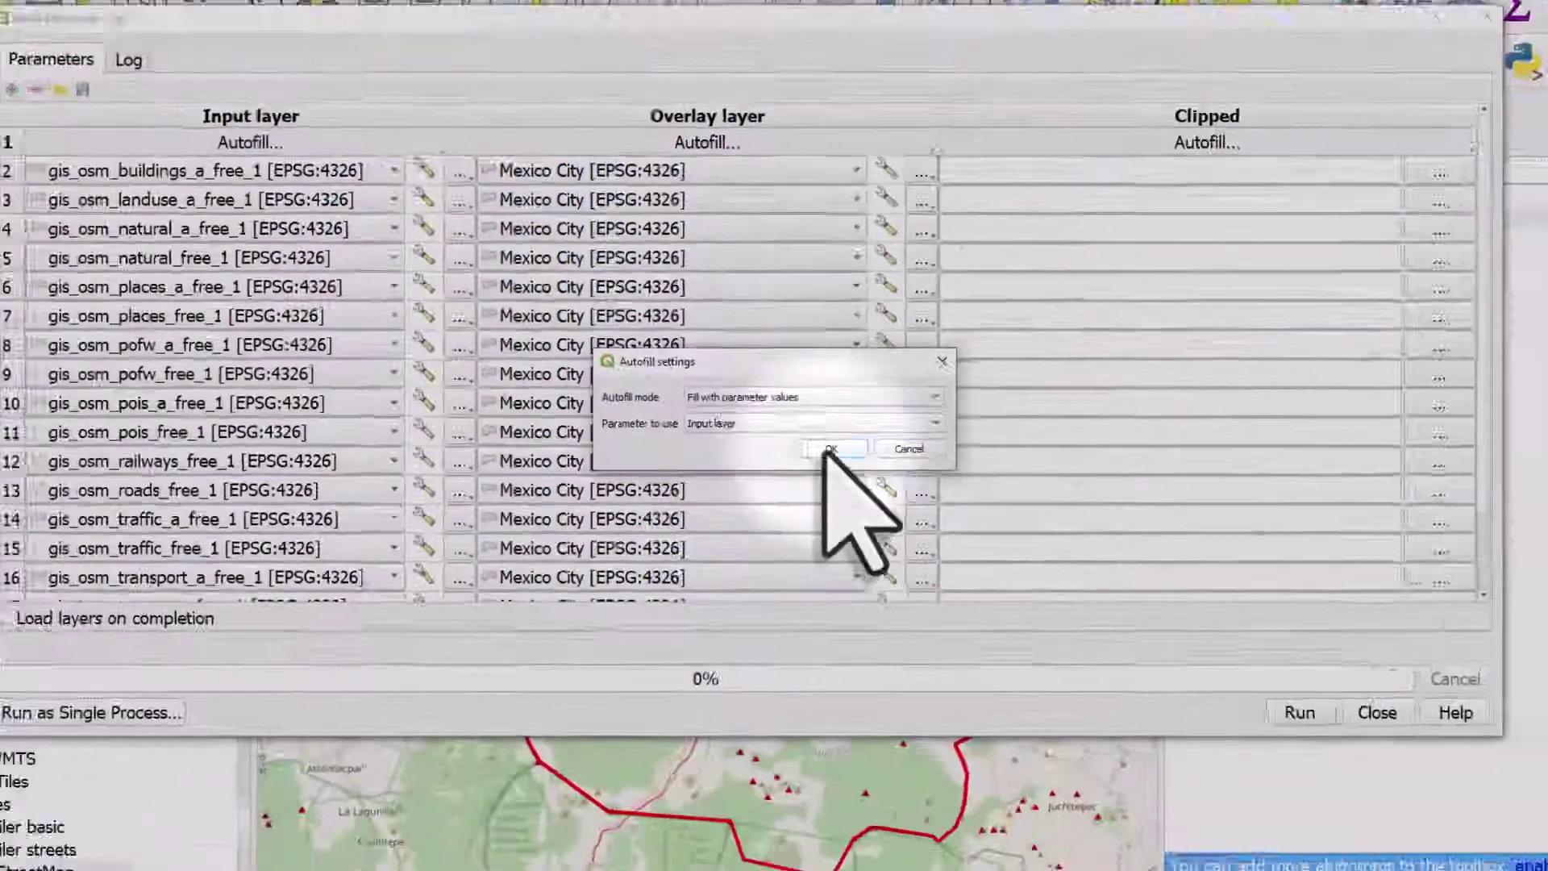
click(949, 555)
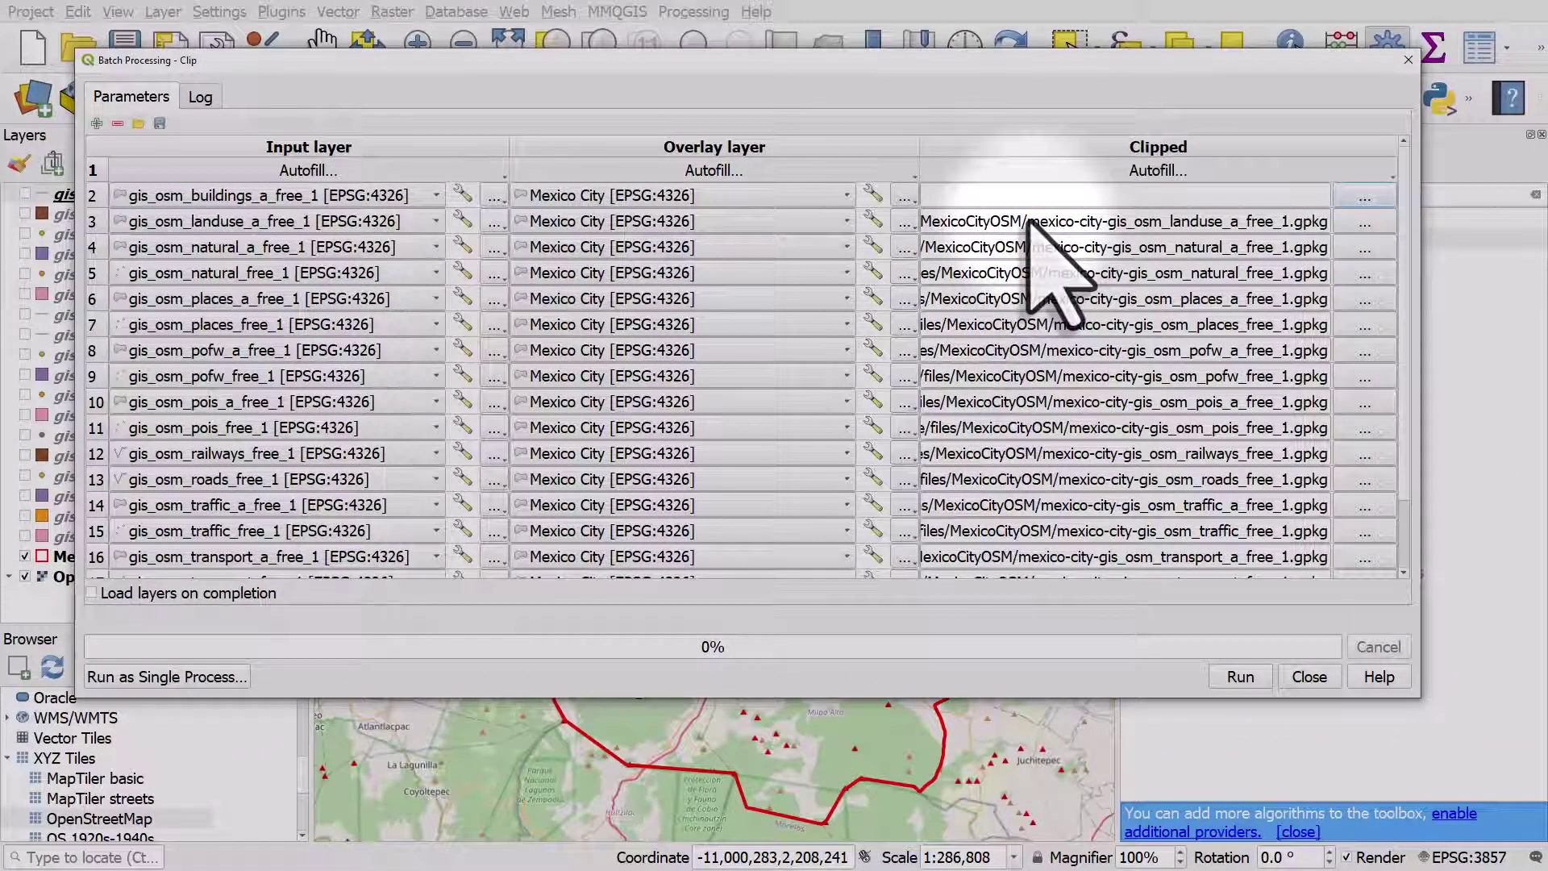
drag(1030, 221, 1247, 230)
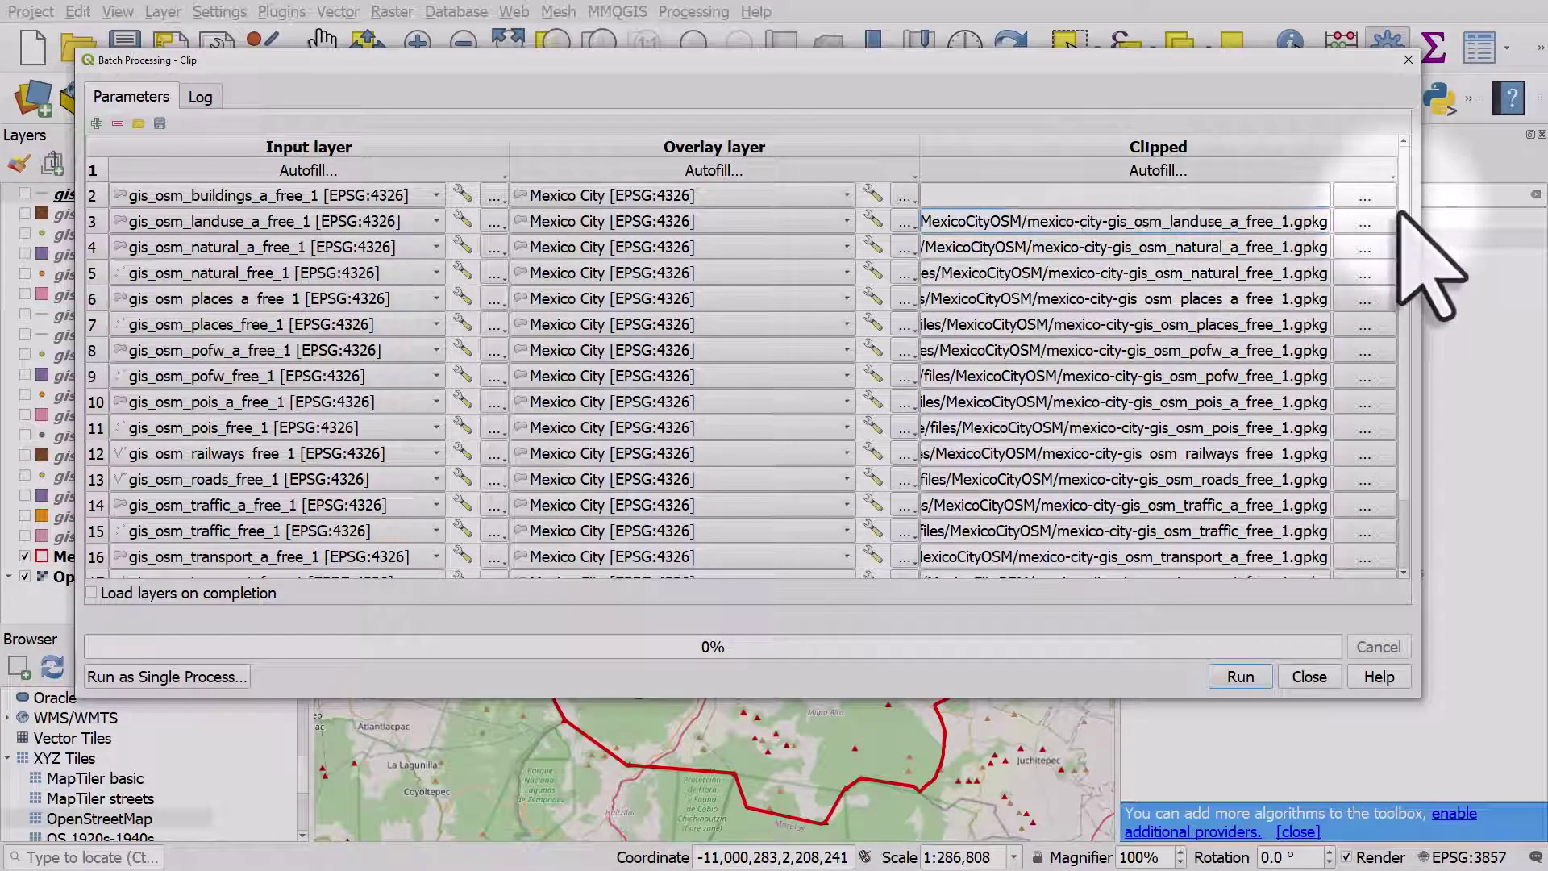
Run the batch Clip process on all rows and close the Clip and Create spatial index batch windows
drag(1403, 219, 1413, 339)
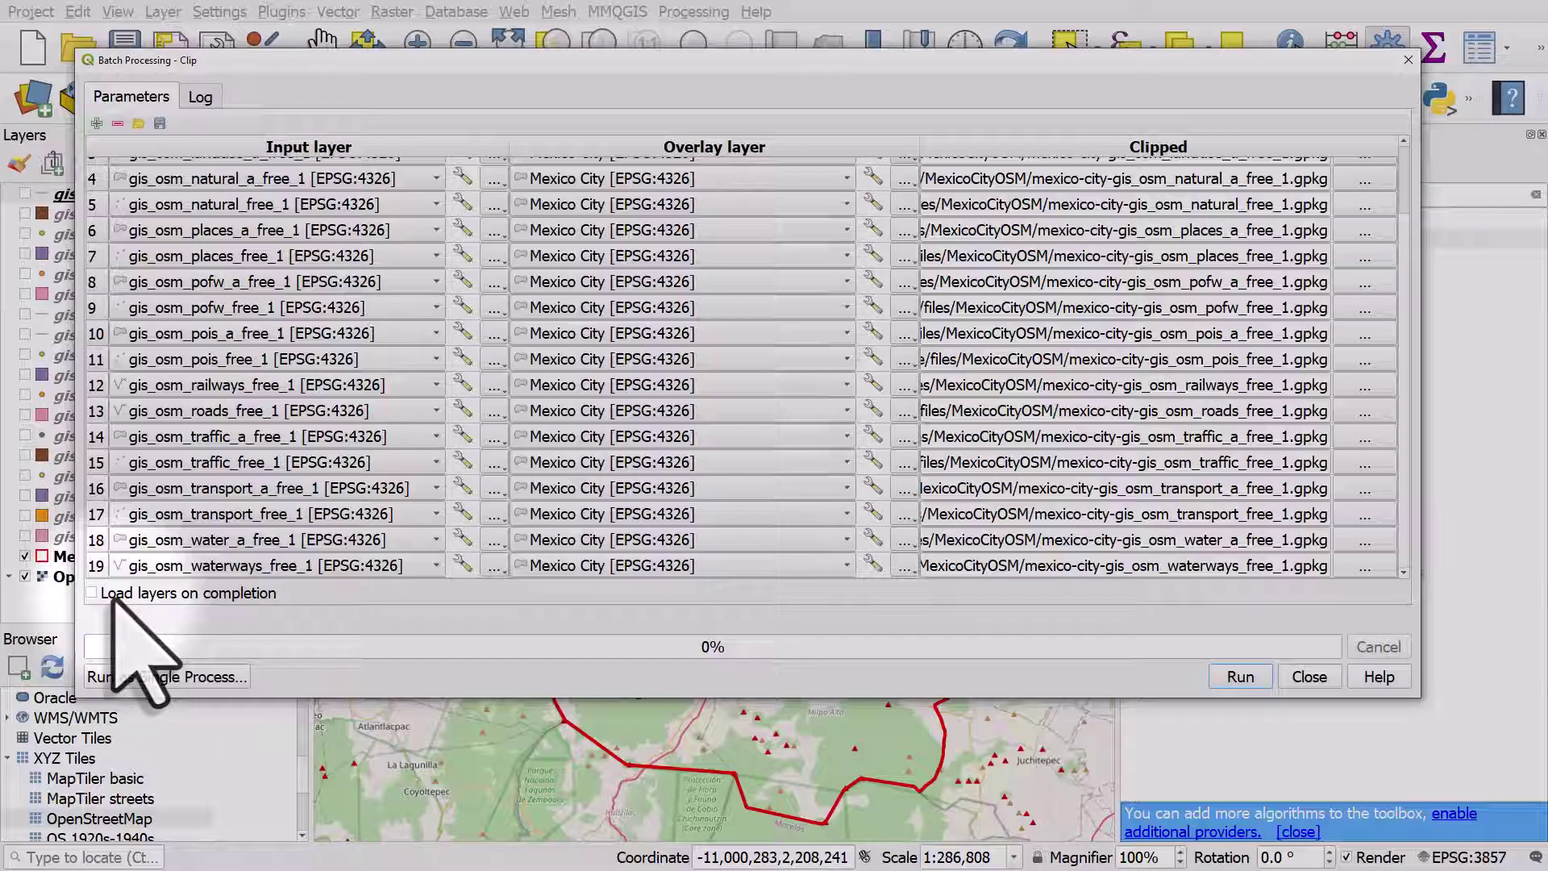
click(1240, 677)
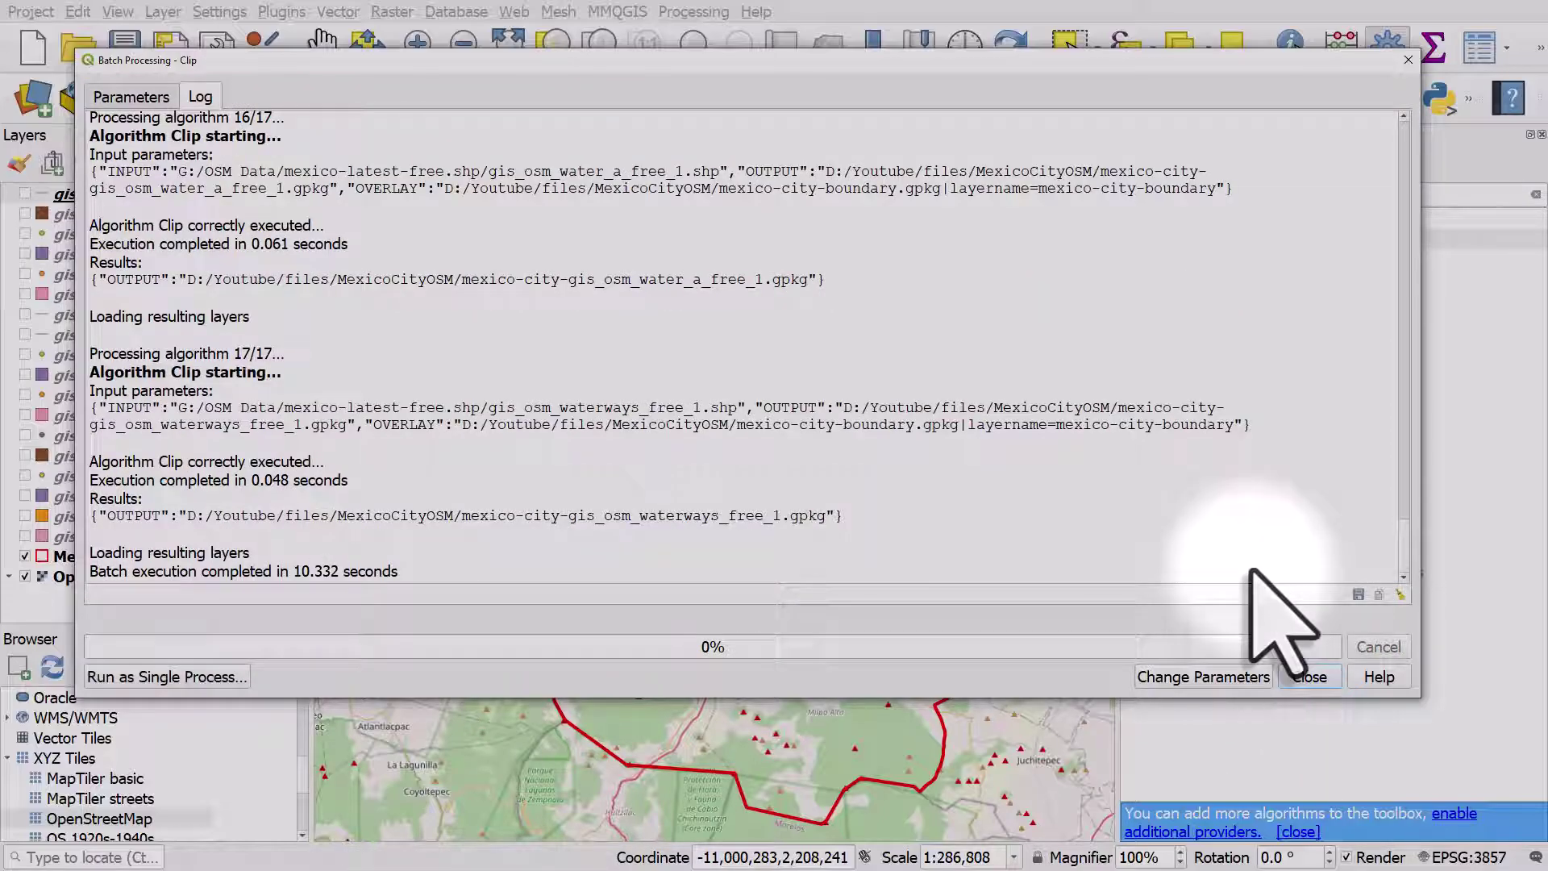
drag(1404, 533, 1399, 141)
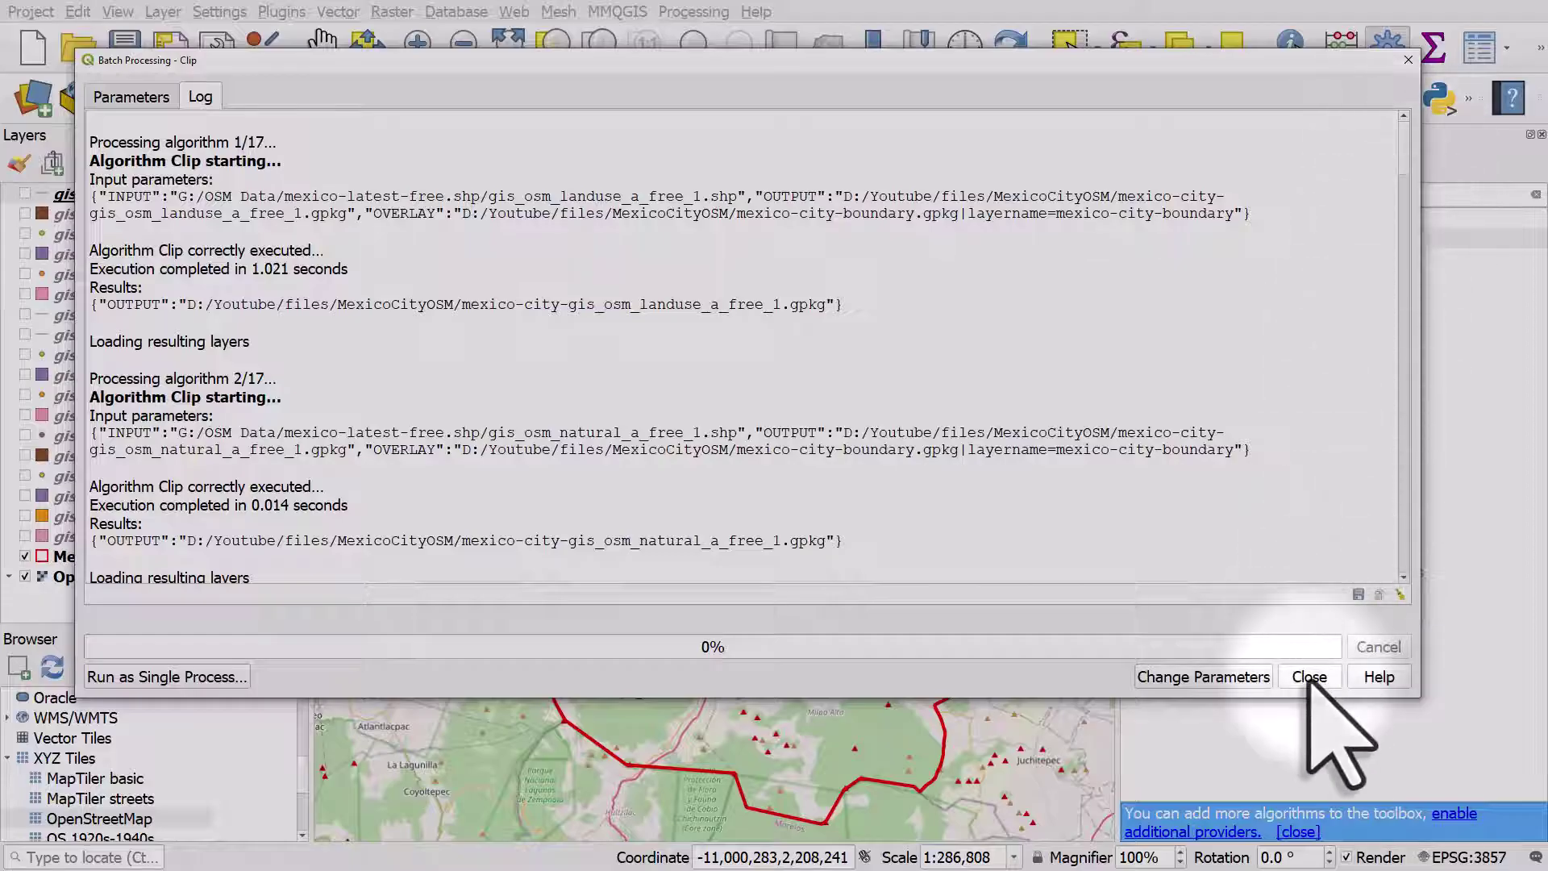
click(1309, 676)
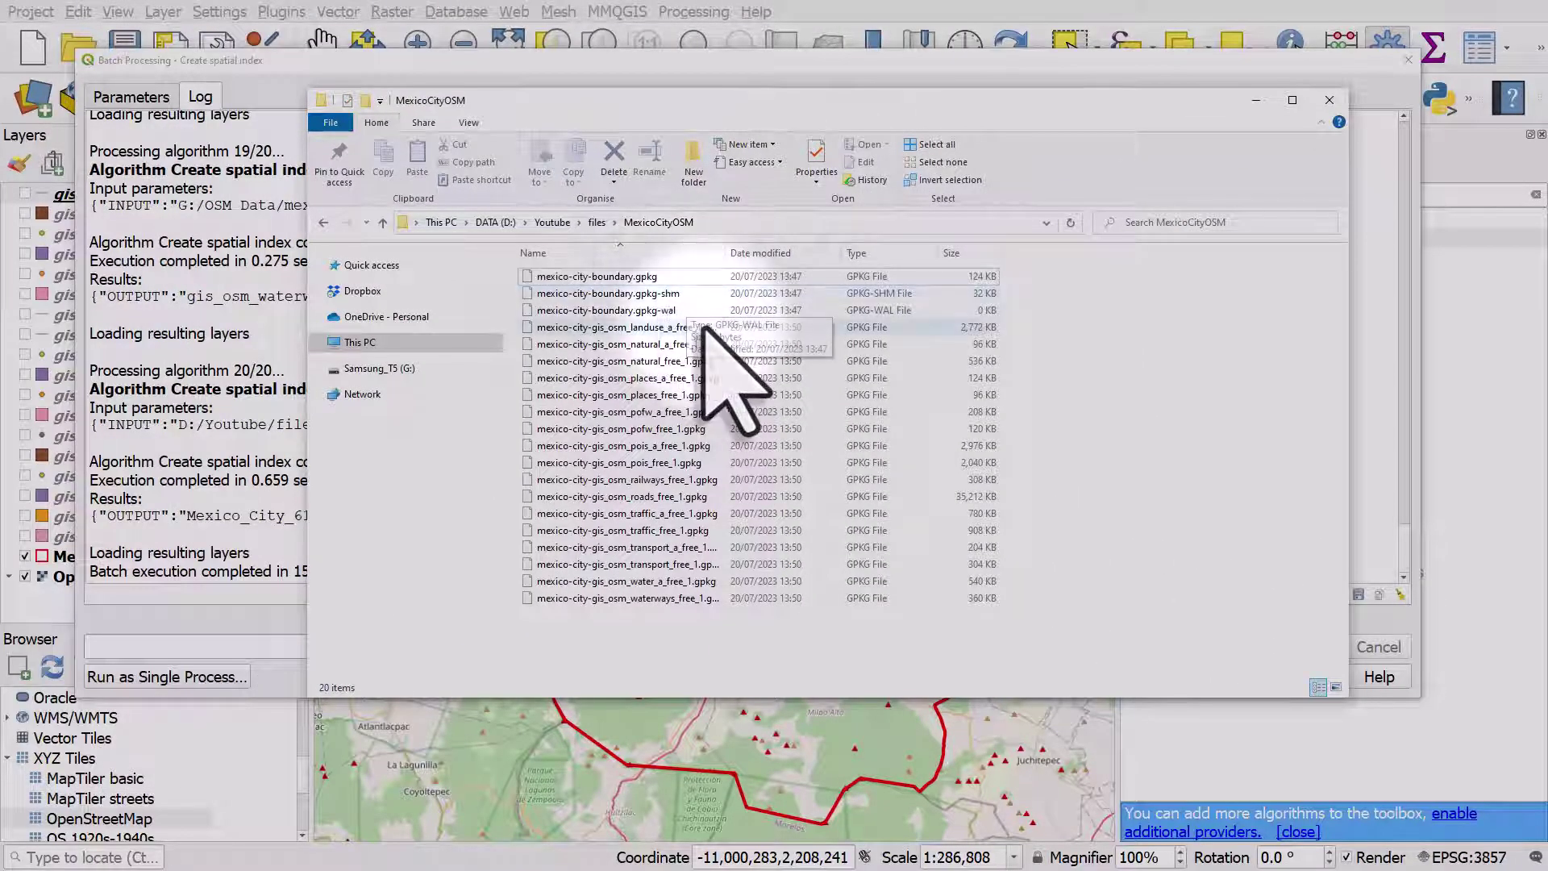
click(703, 327)
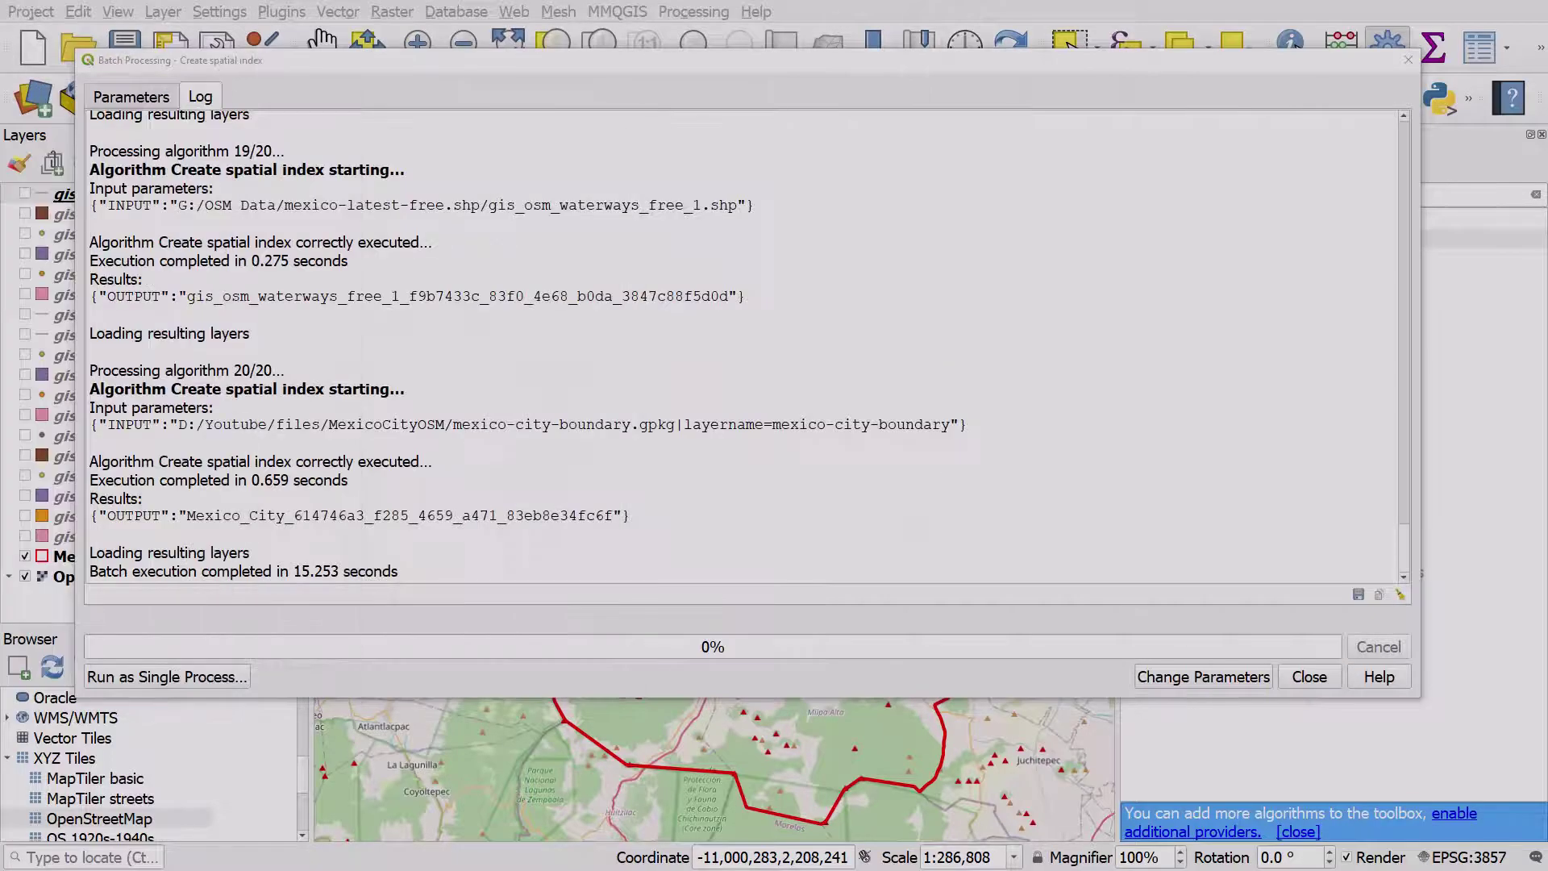
click(1407, 59)
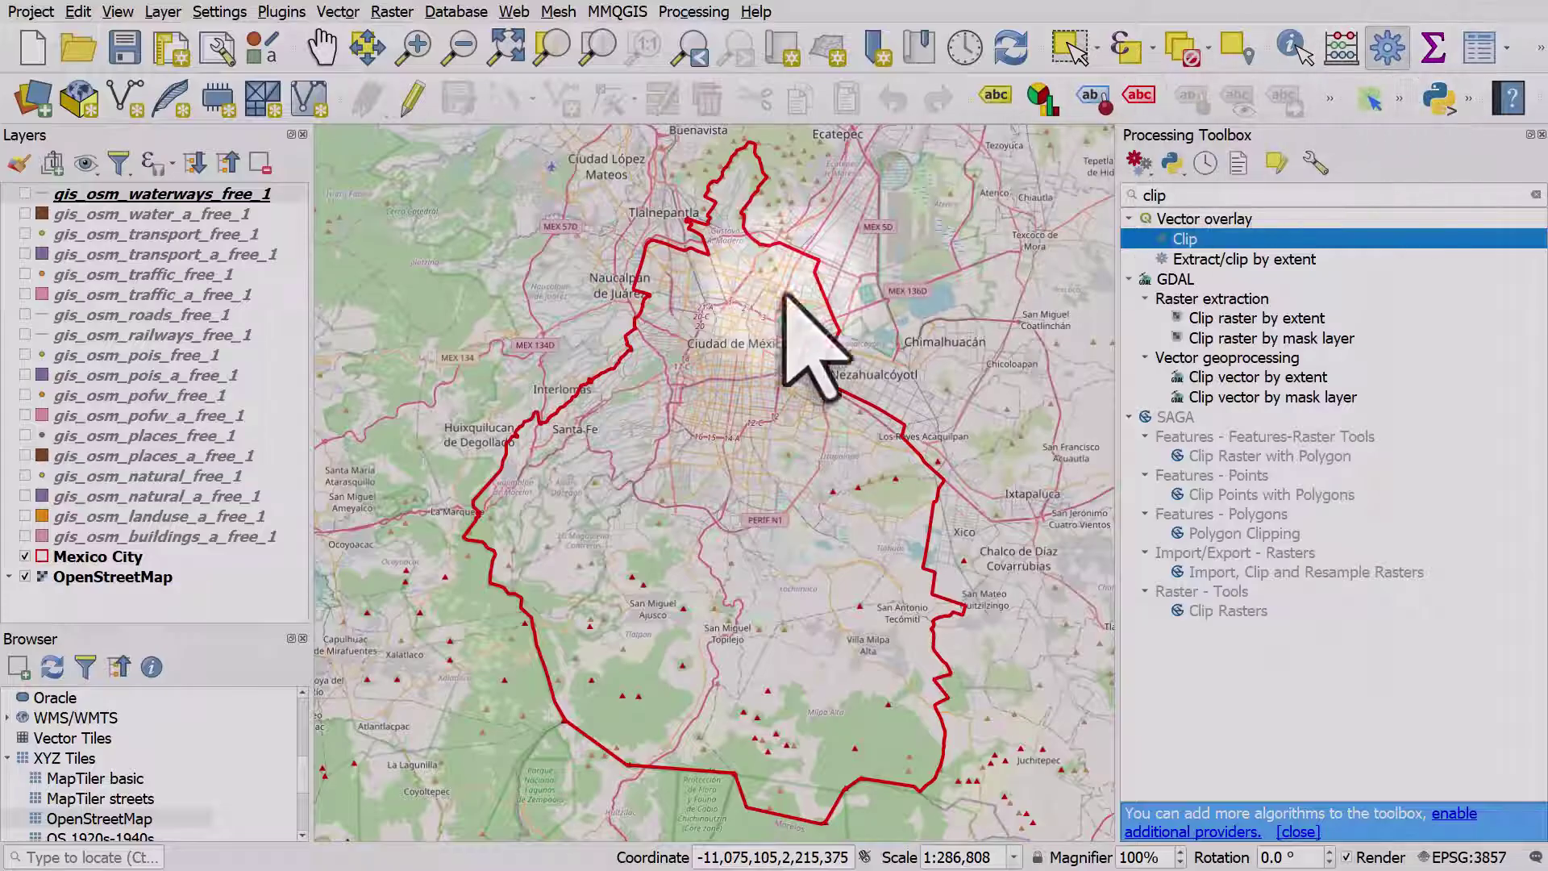
Remove all original gis_osm layers, from gis_osm_waterways_free_1 through gis_osm_buildings_a_free_1, from the project
click(133, 536)
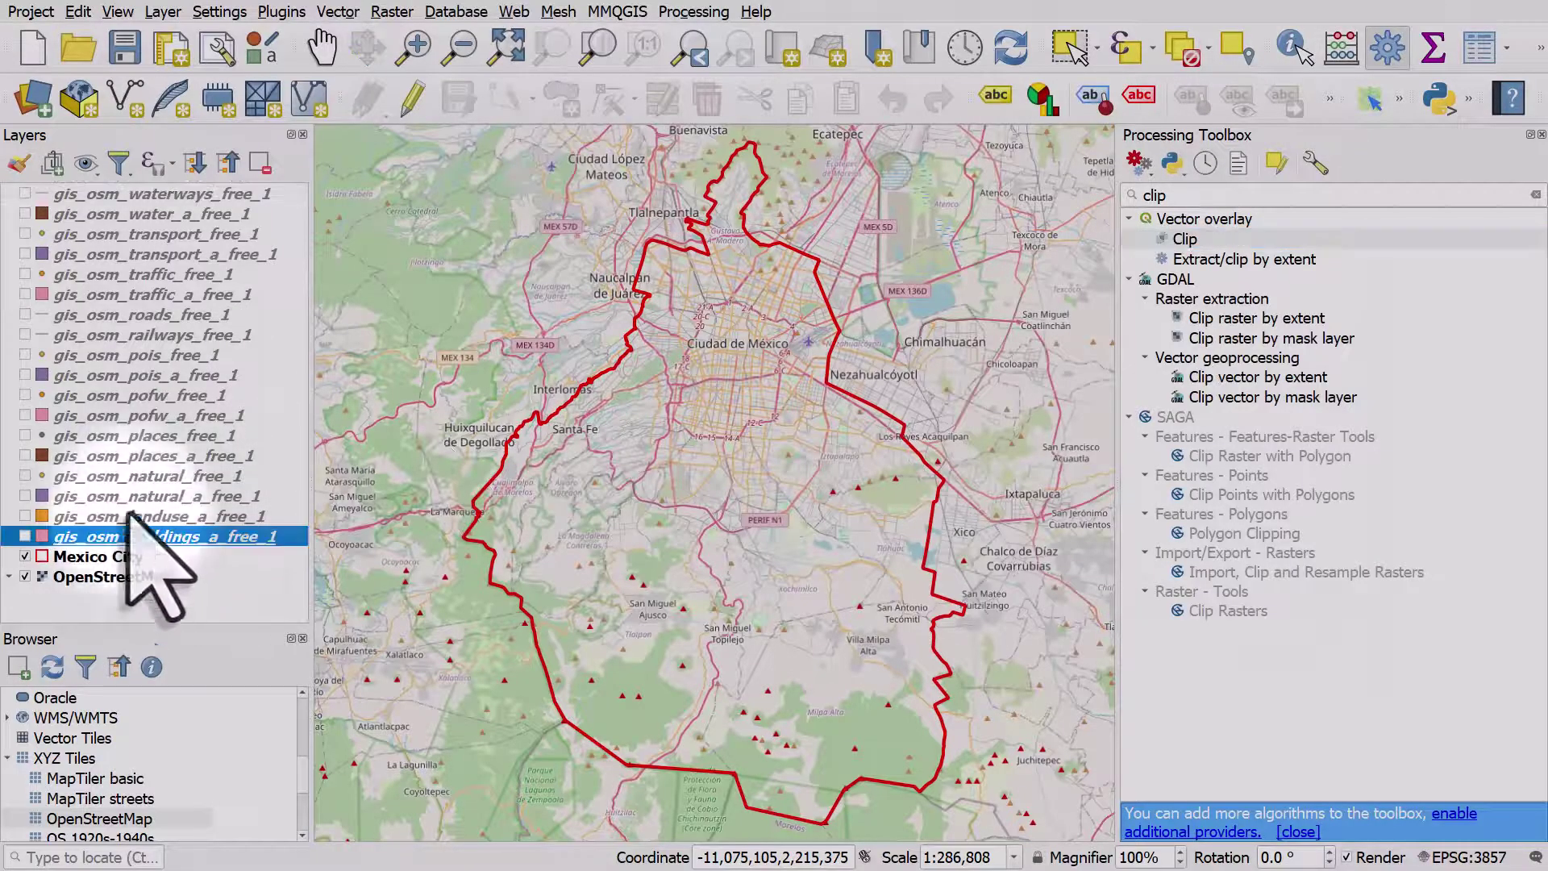
shift+click(149, 196)
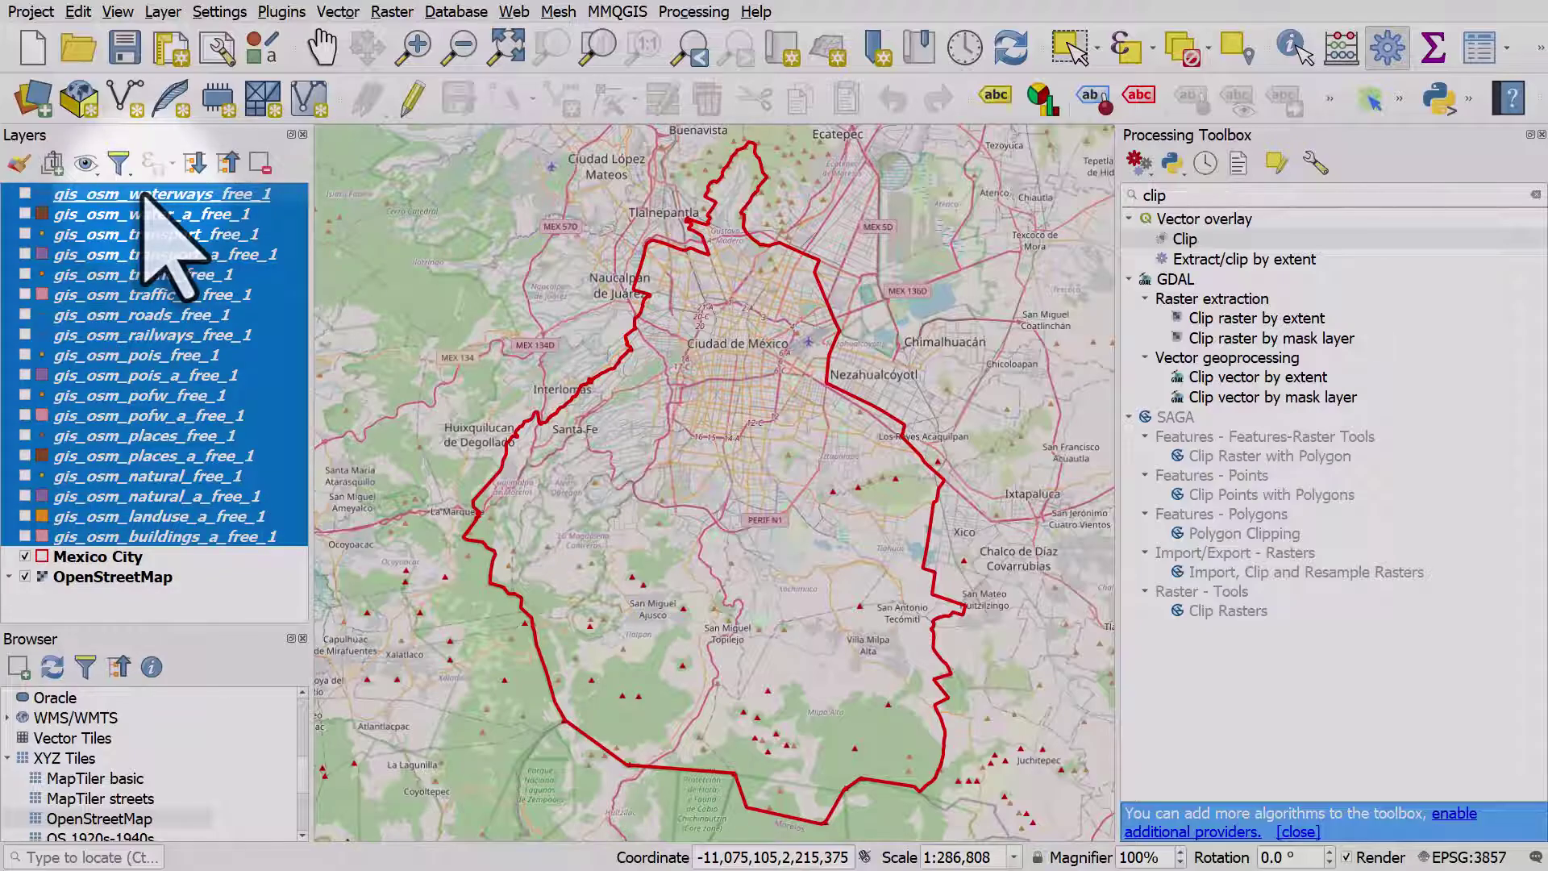
click(259, 164)
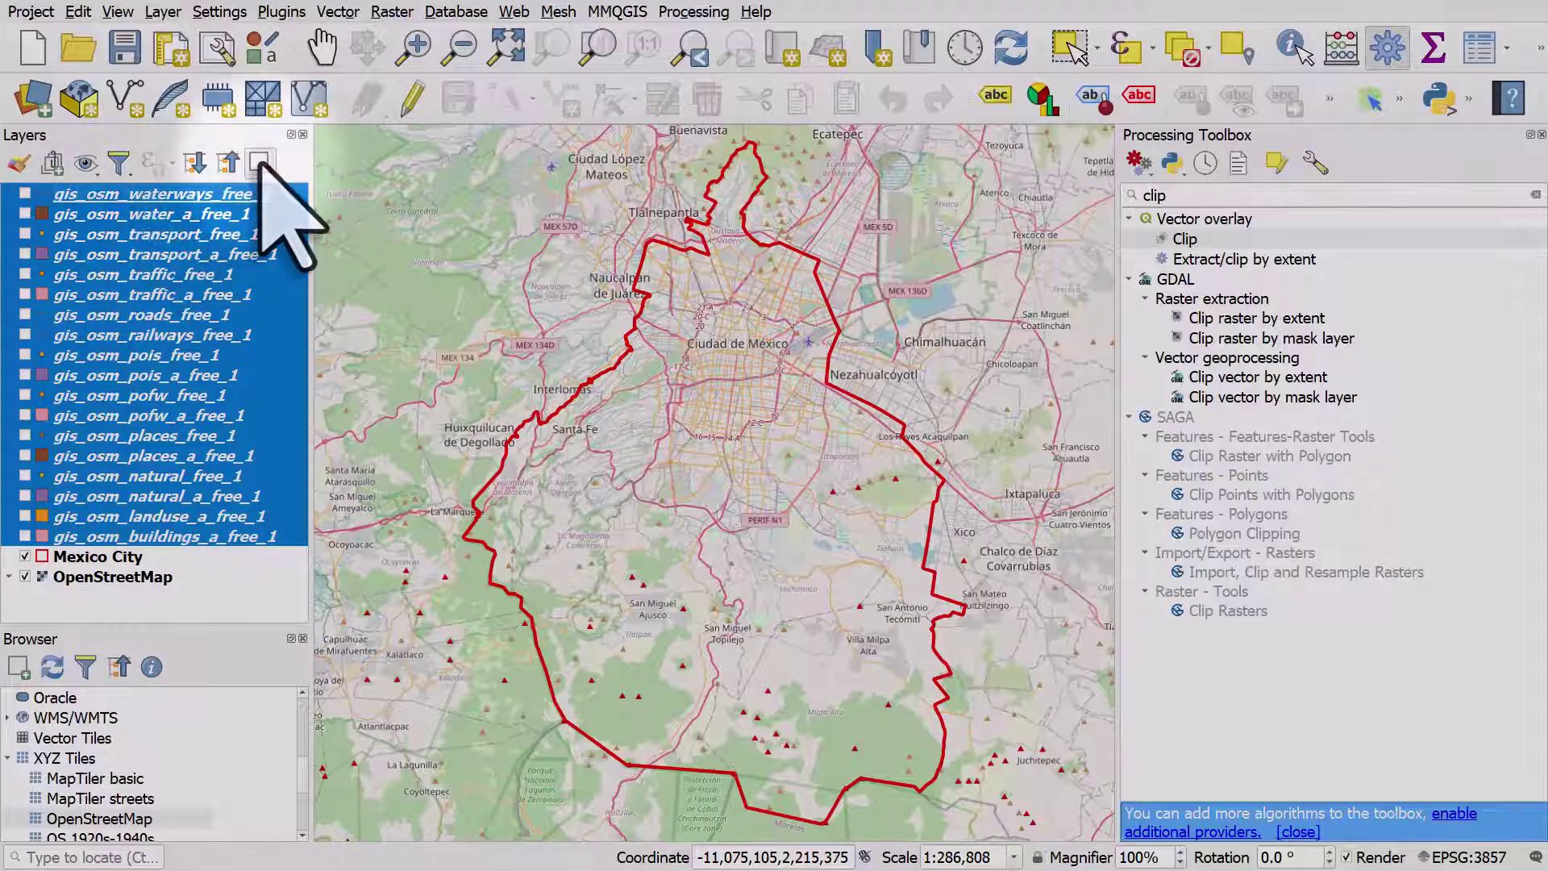
click(807, 453)
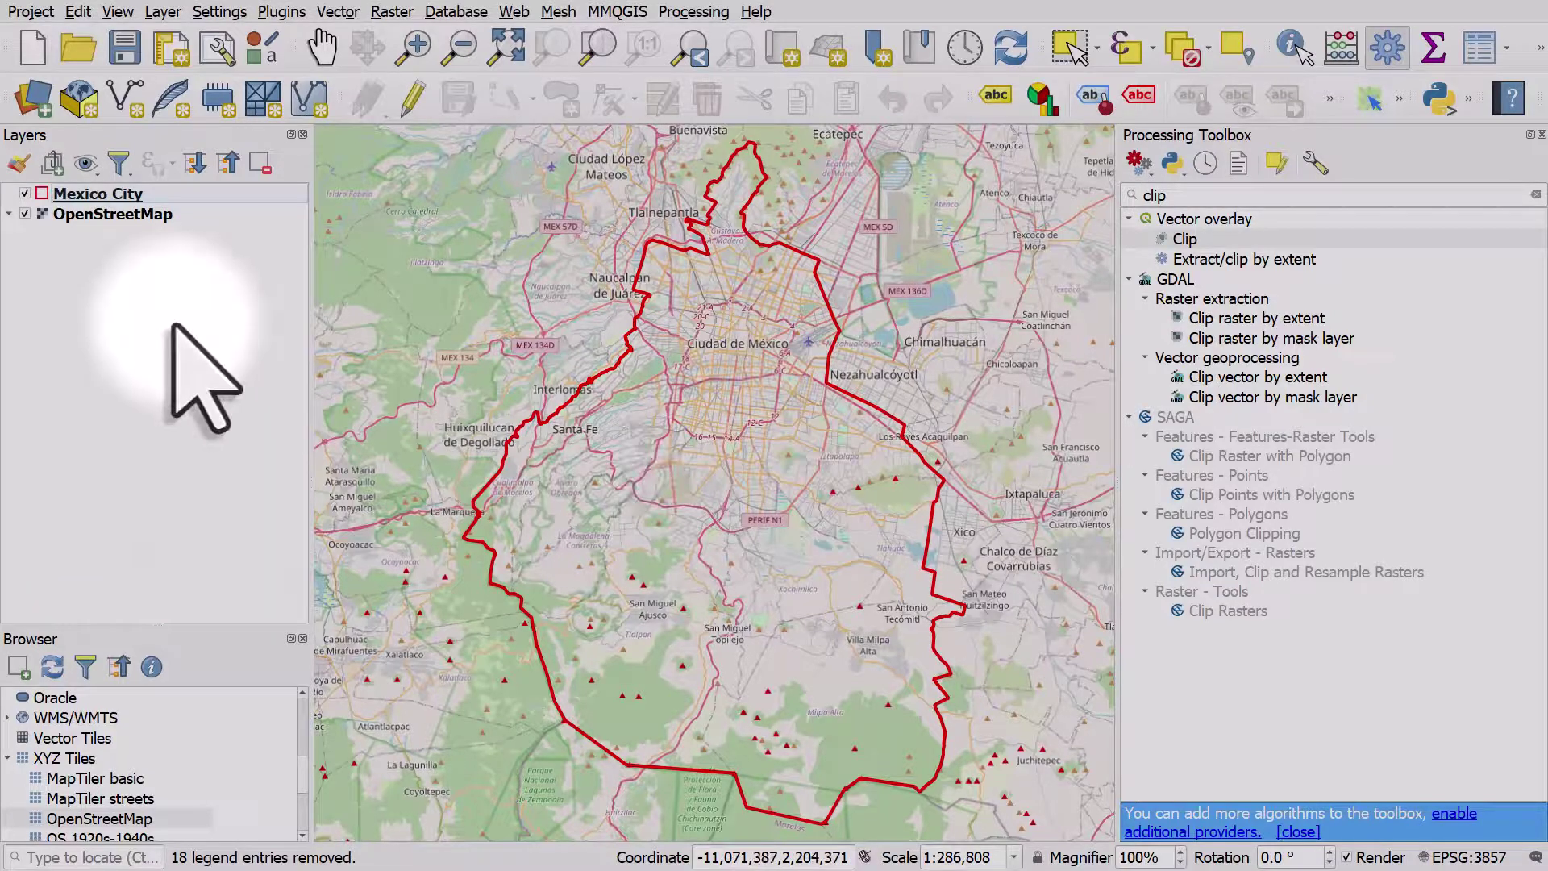
Clear the old vector dataset source and browse the MexicoCityOSM folder with the file type filter set to All files
click(33, 97)
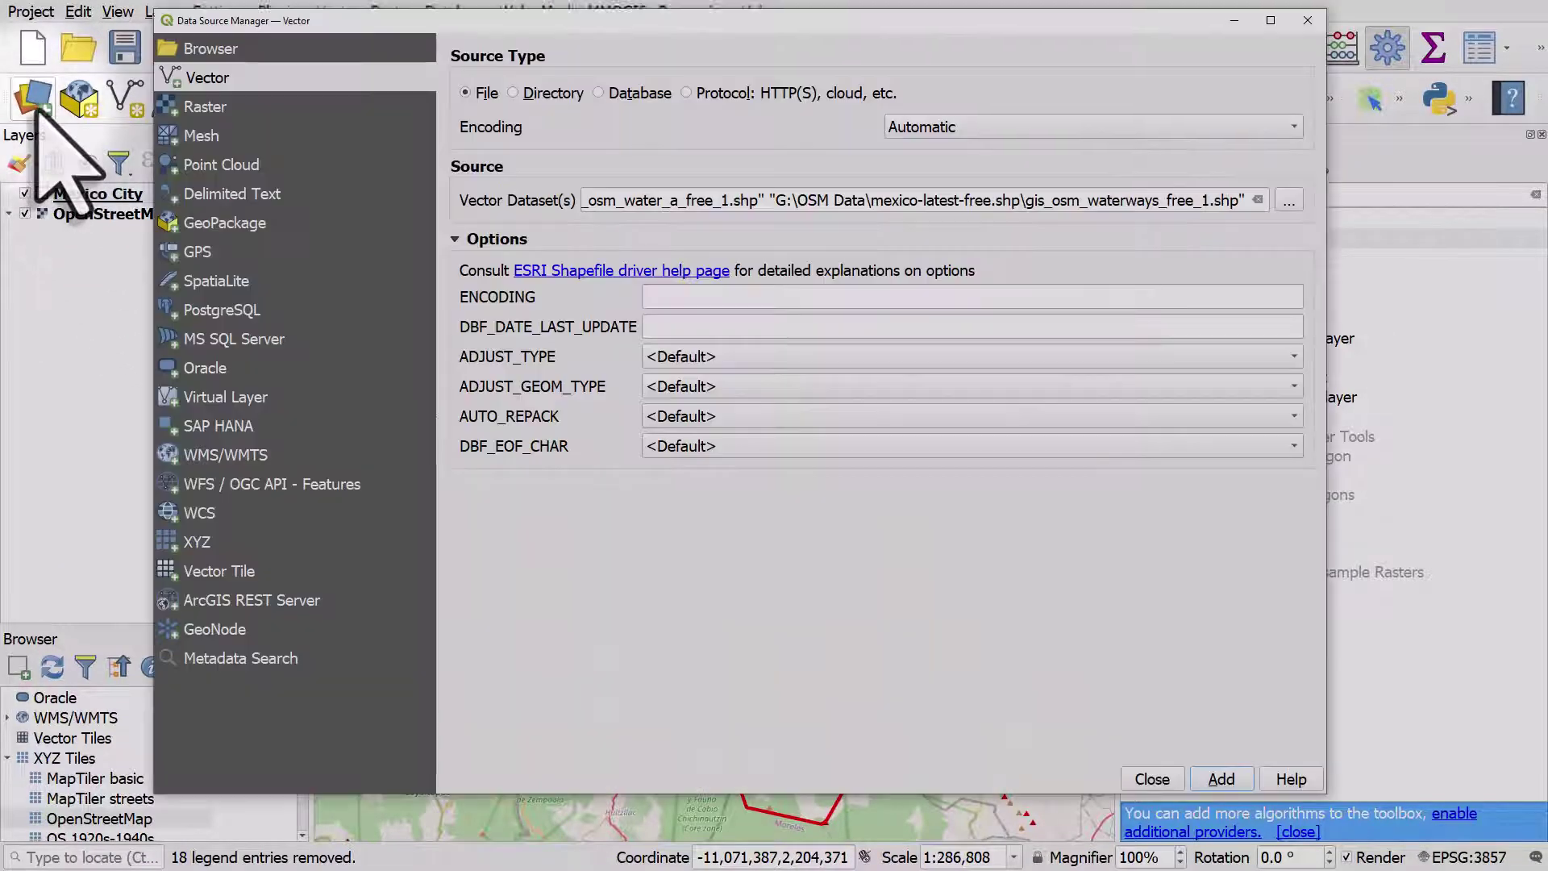
click(1257, 200)
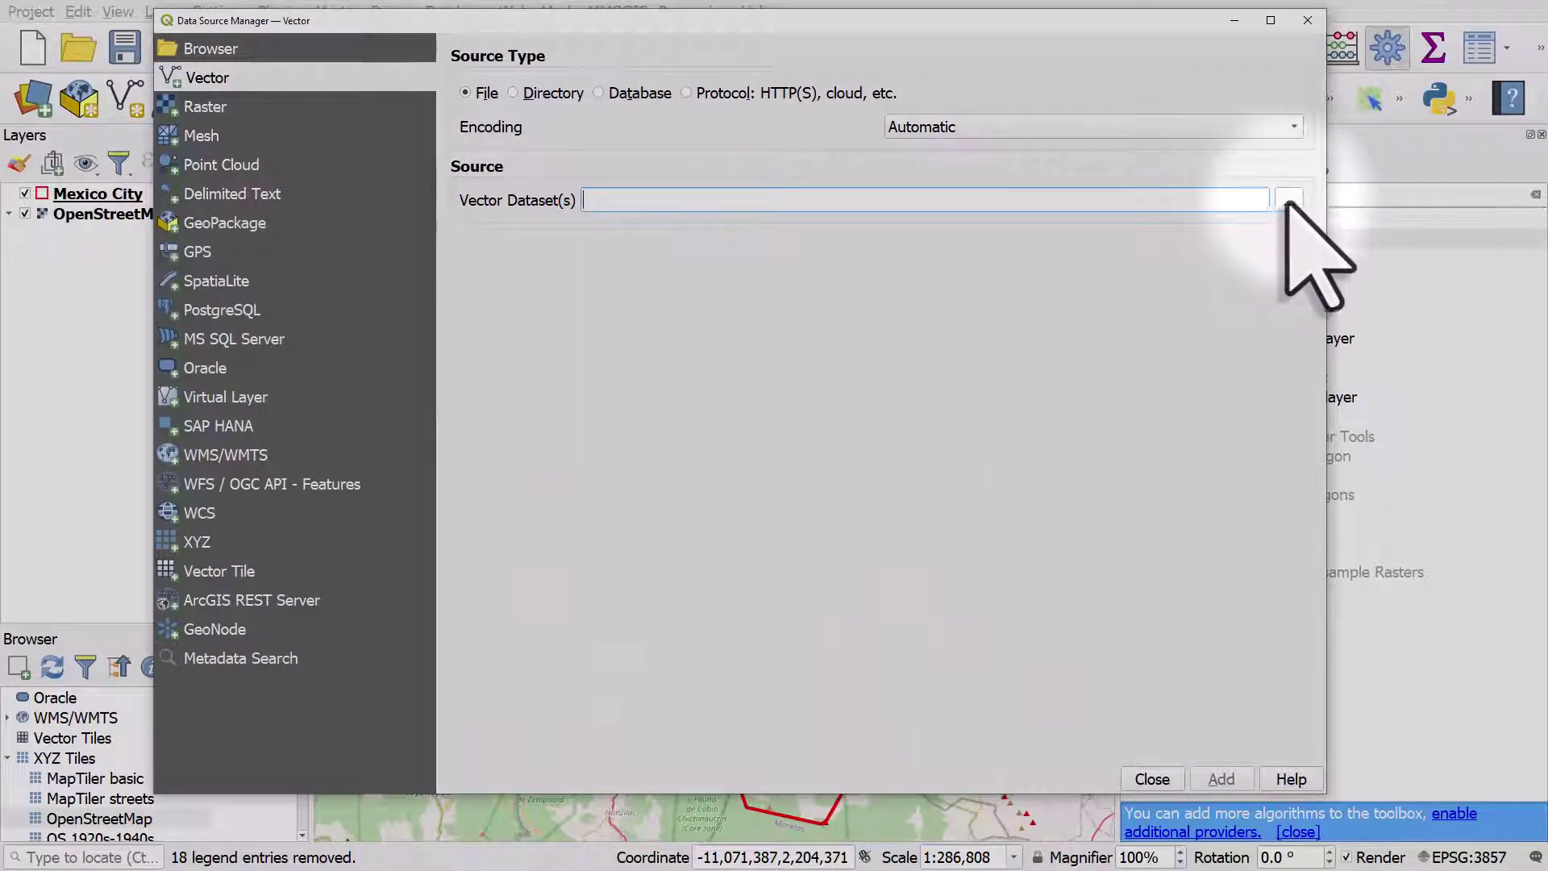
click(1289, 201)
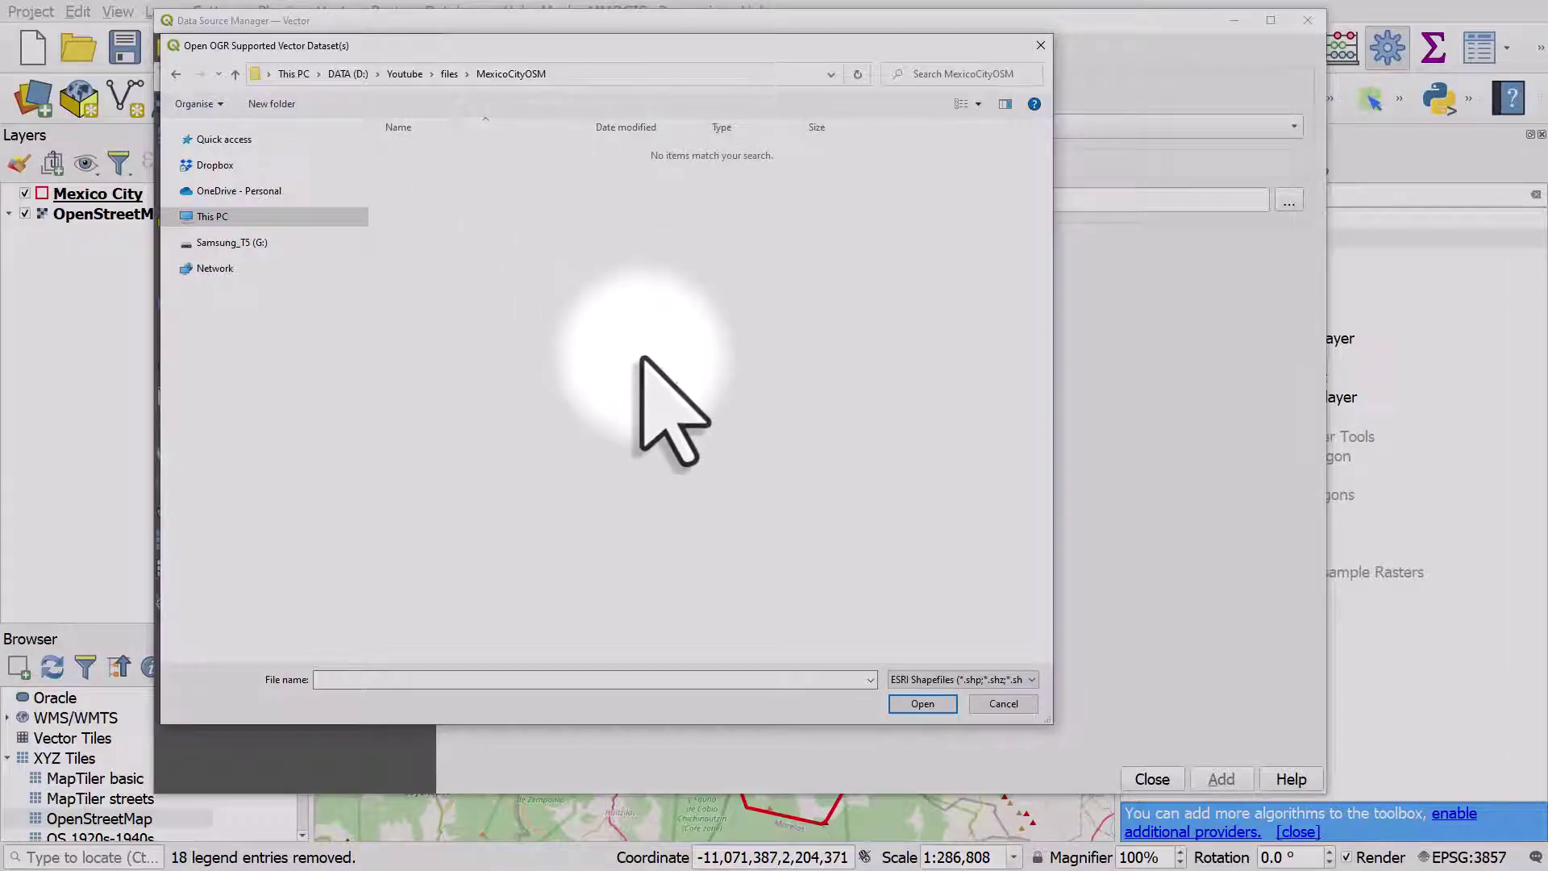
click(957, 680)
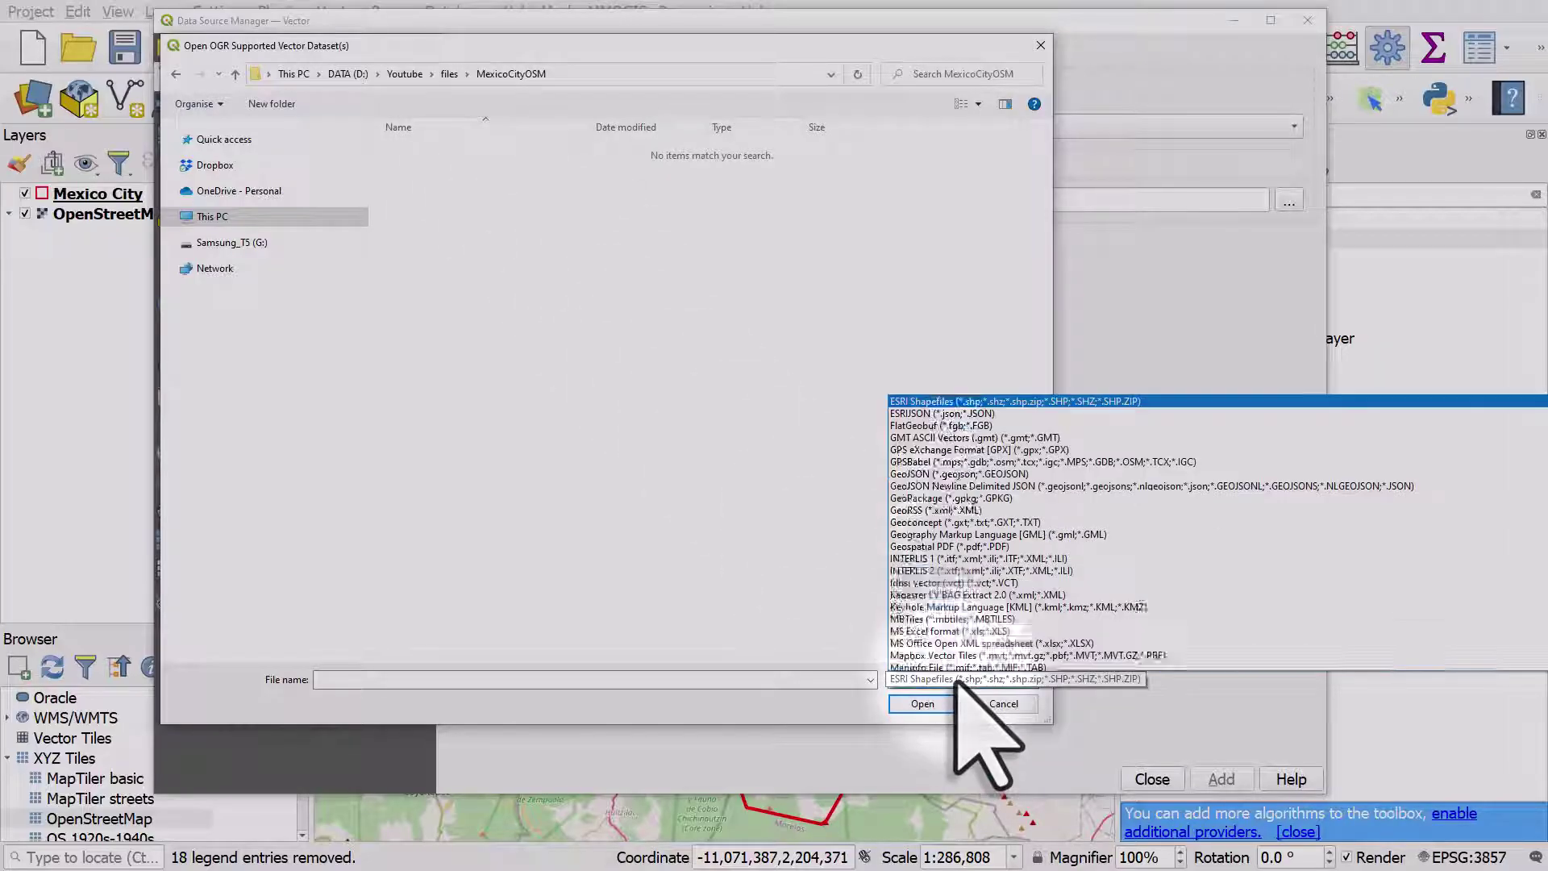
scroll(961, 655, up, 5)
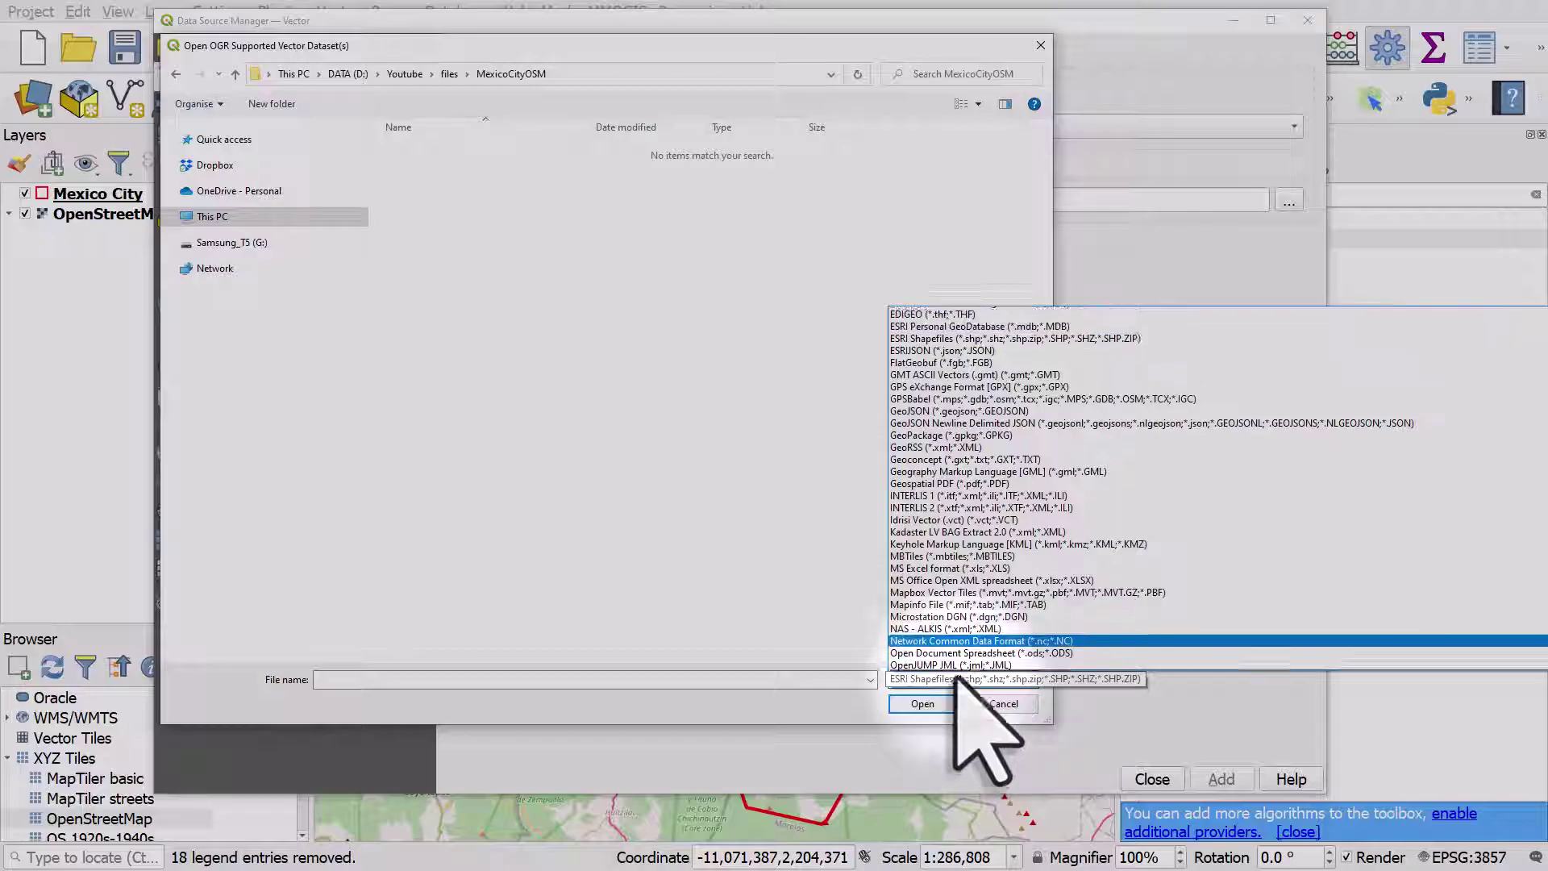
click(923, 313)
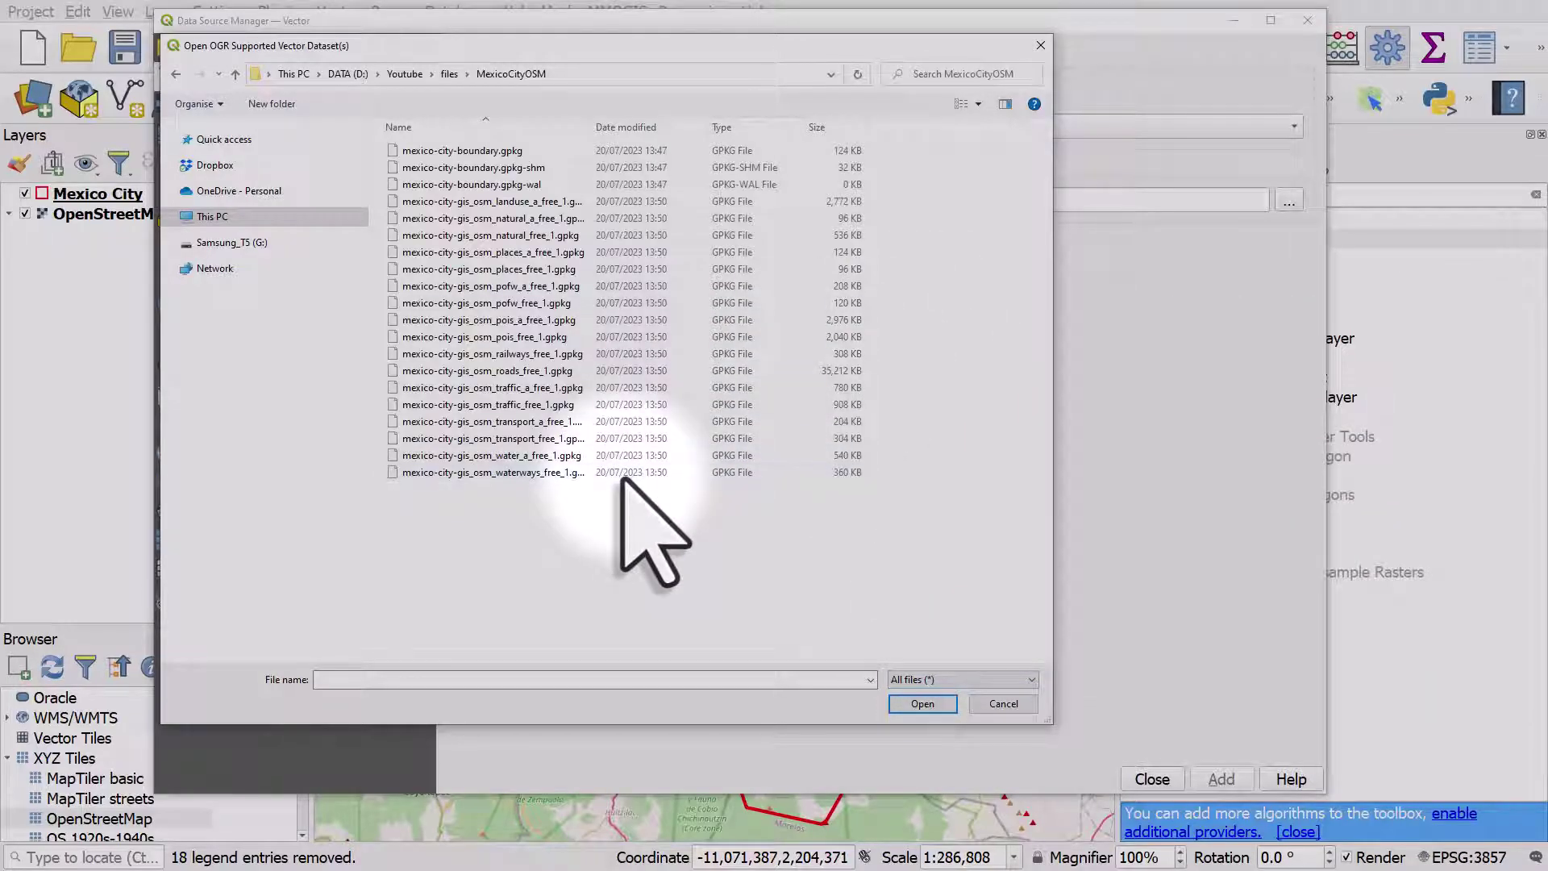
Add all clipped mexico-city-gis_osm GeoPackages, from landuse through waterways, as vector layers, leaving out the boundary files
drag(591, 125, 719, 129)
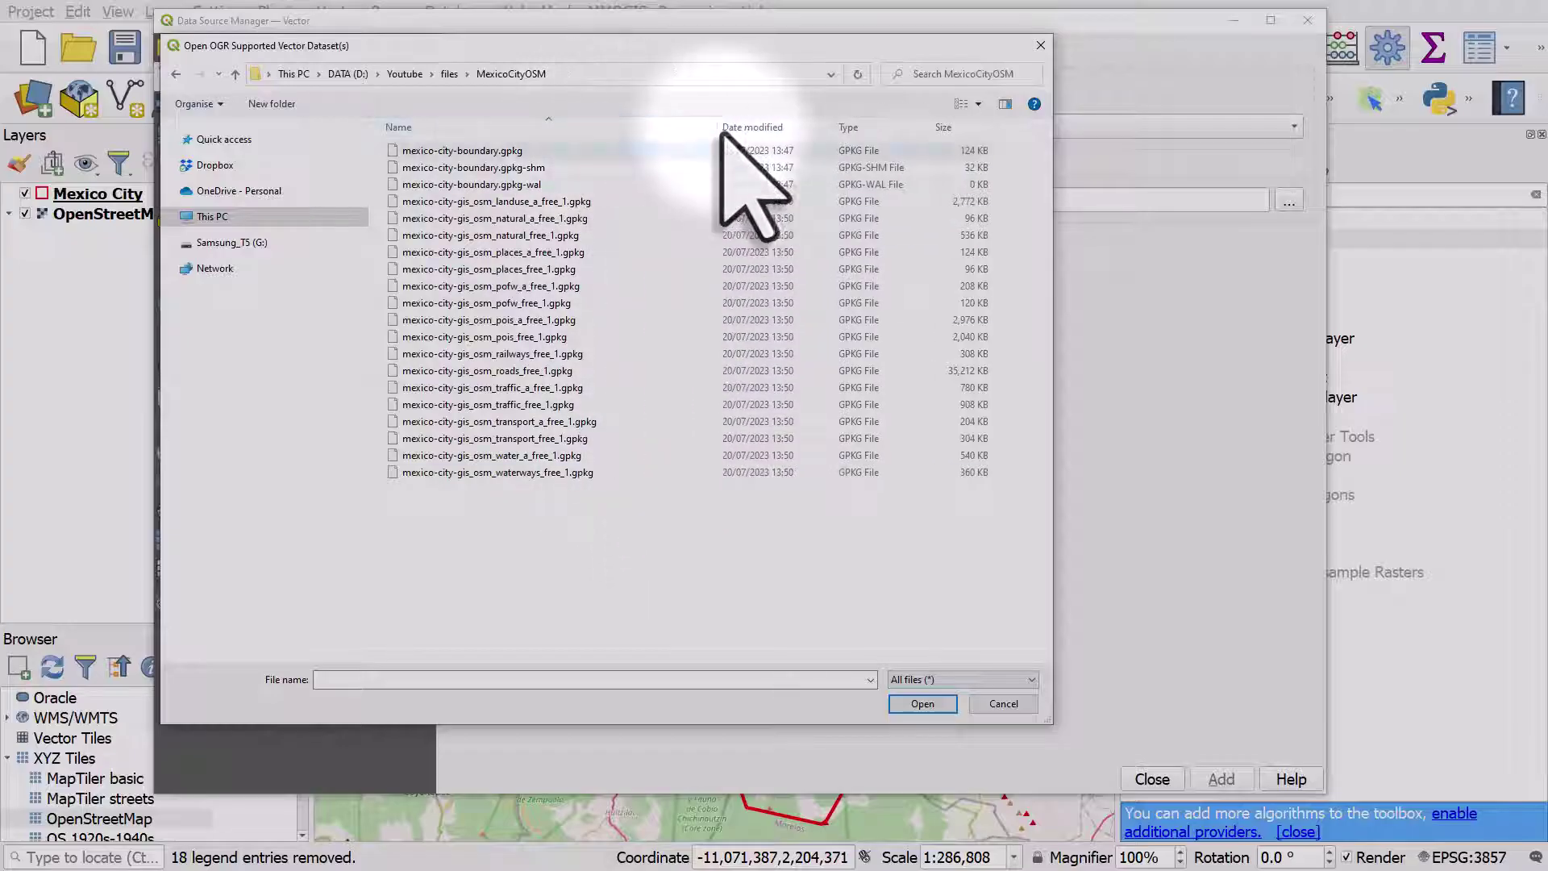
drag(1014, 536, 528, 206)
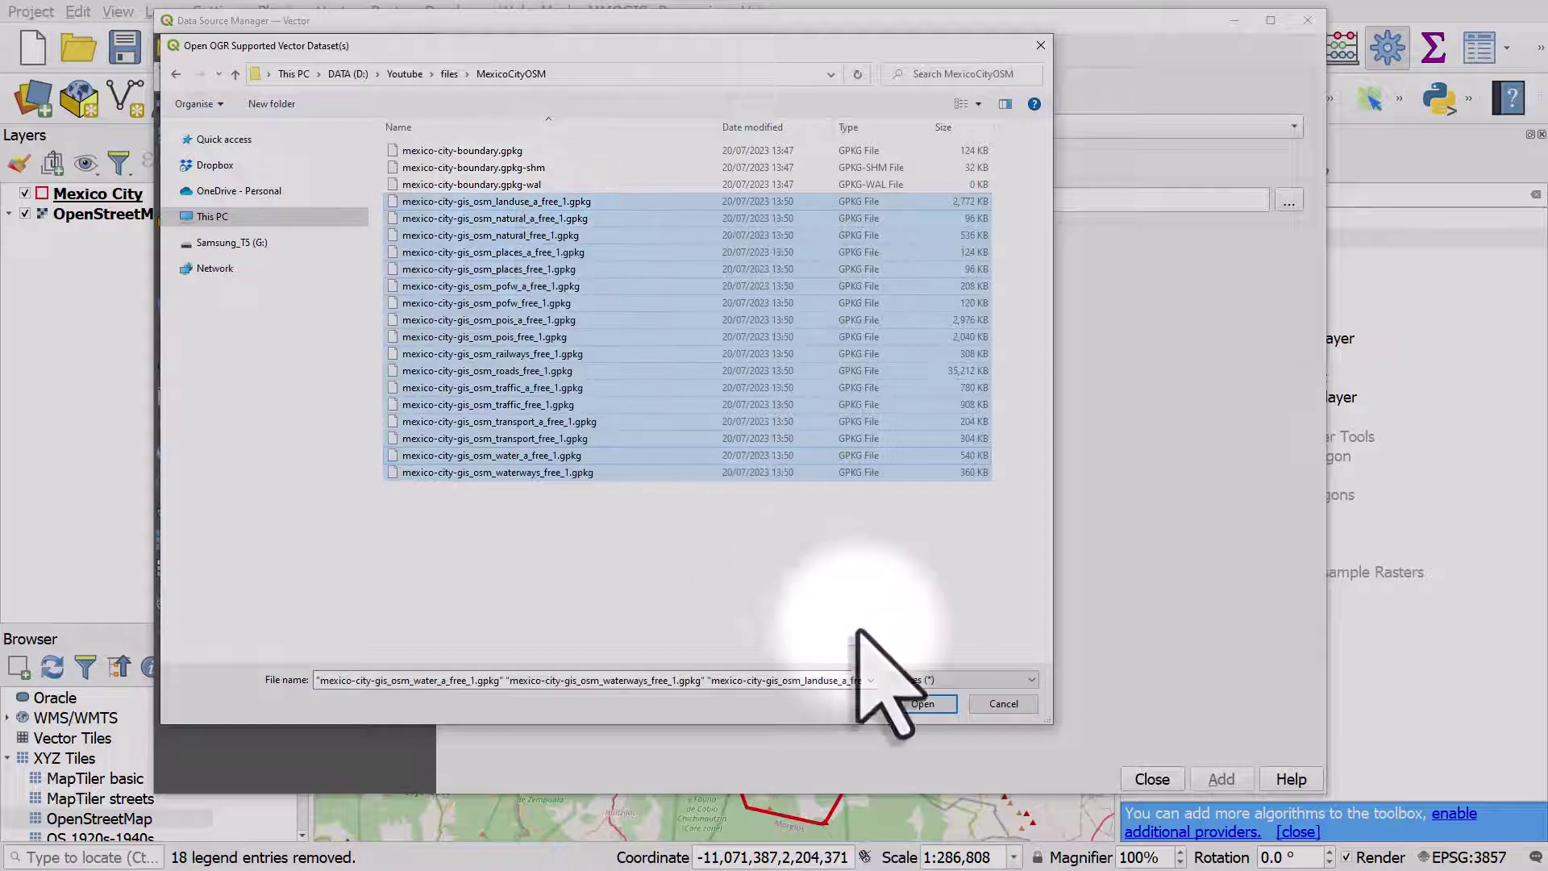
click(922, 703)
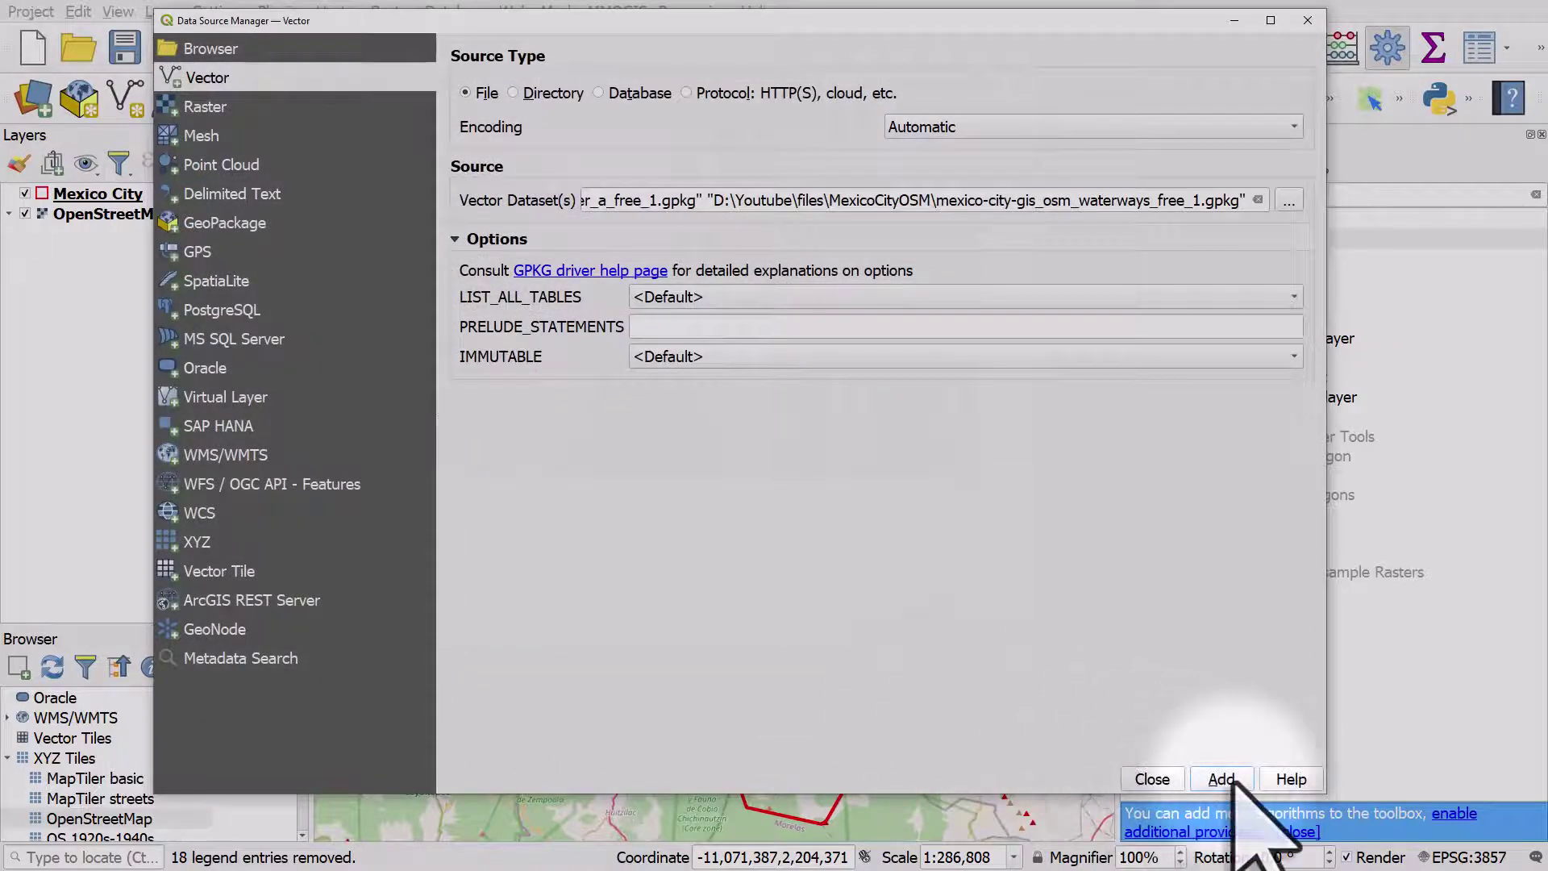
click(1233, 778)
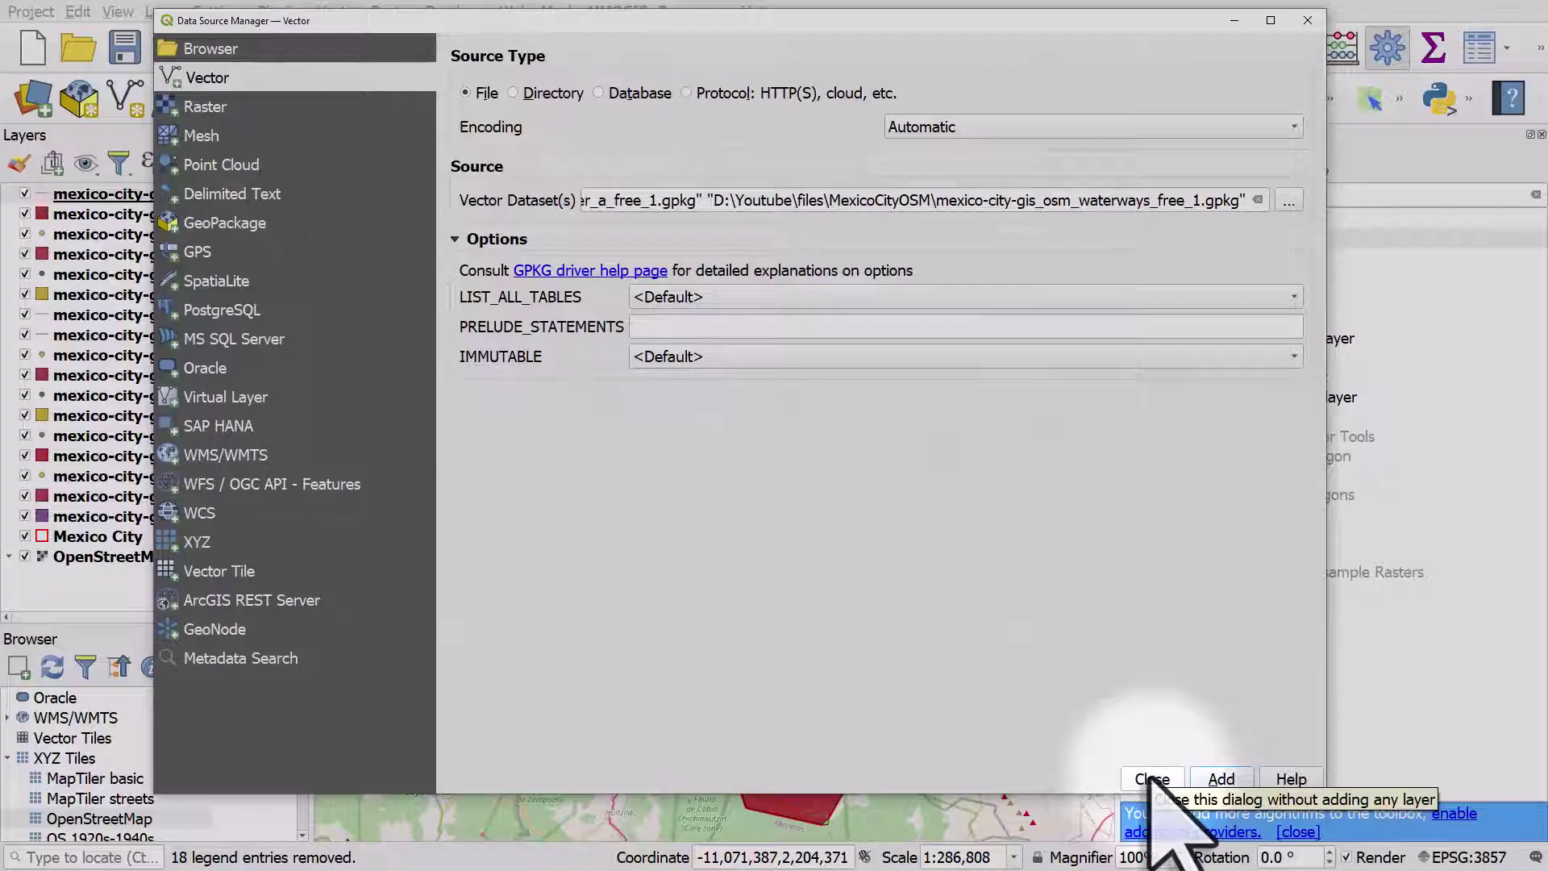
click(1152, 779)
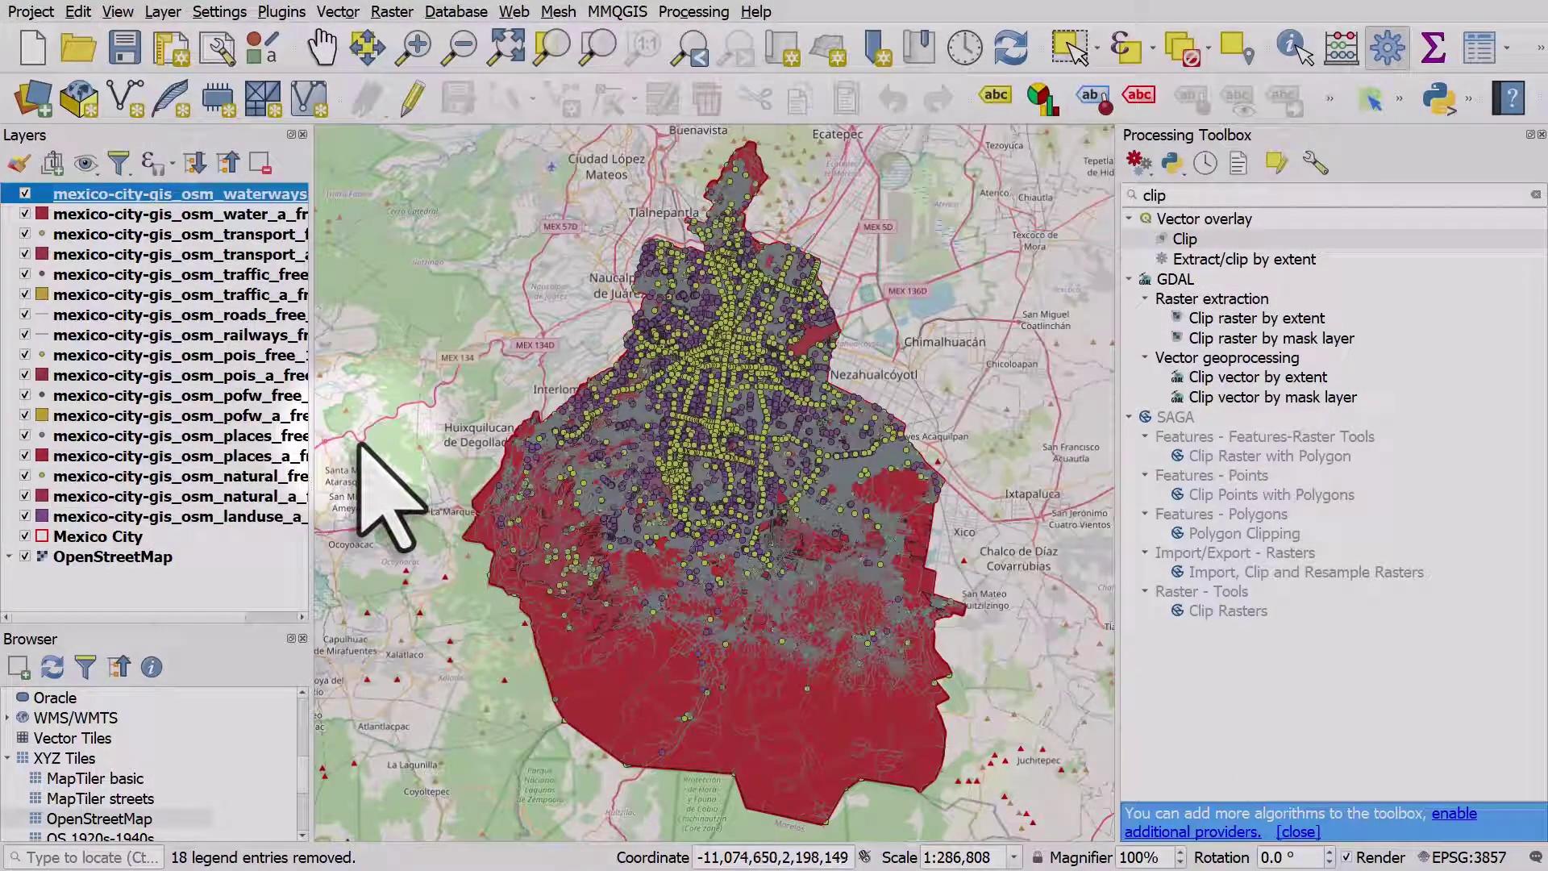
Move the Mexico City boundary layer to the top of the layer order
double_click(66, 536)
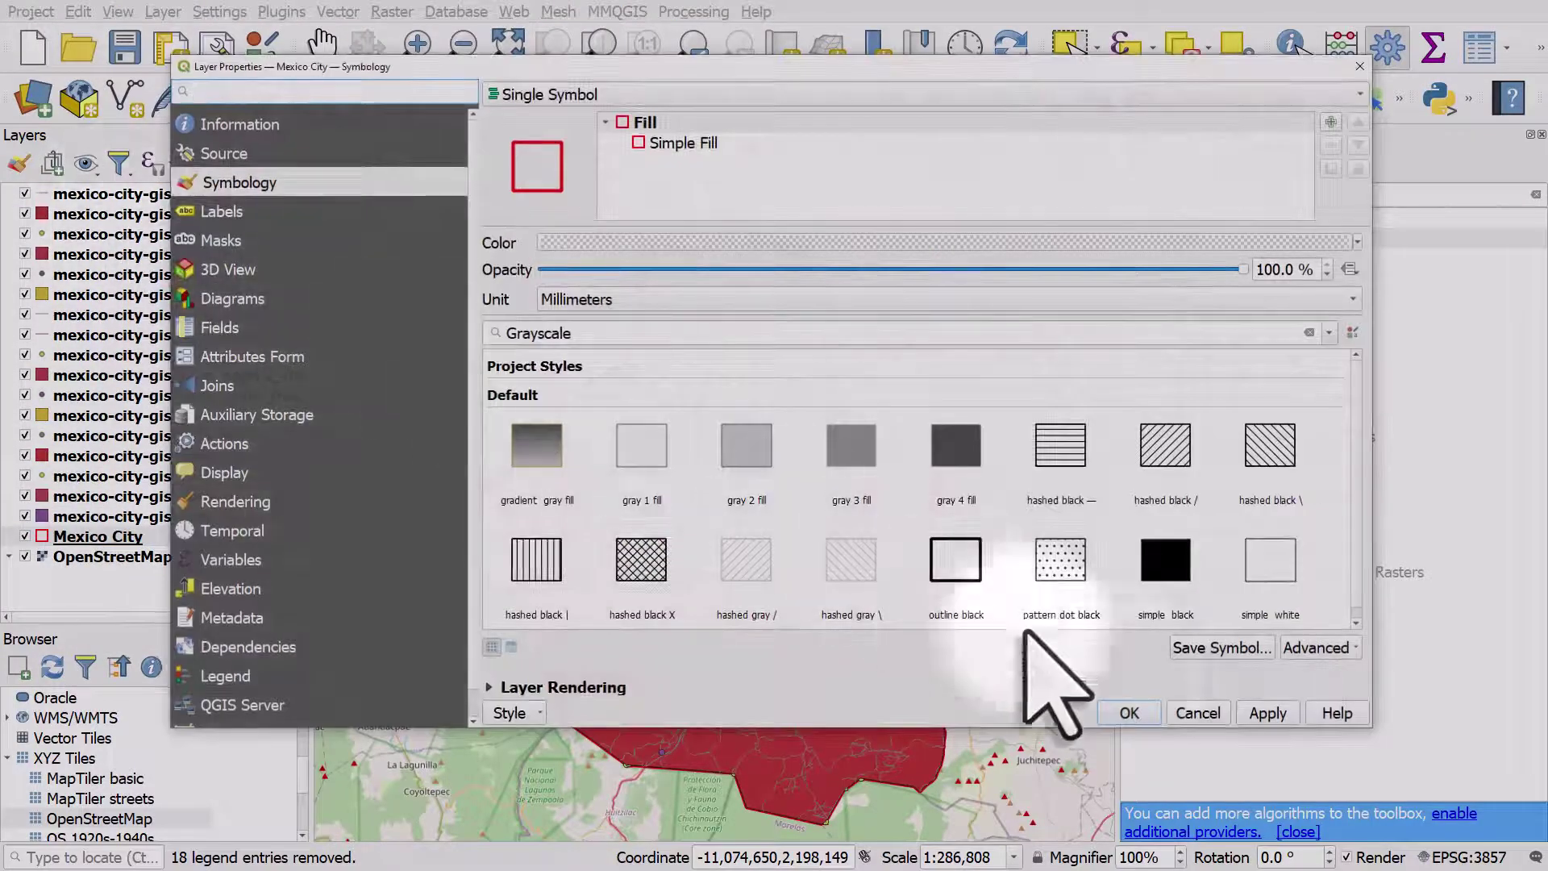
click(1192, 713)
drag(105, 284, 129, 198)
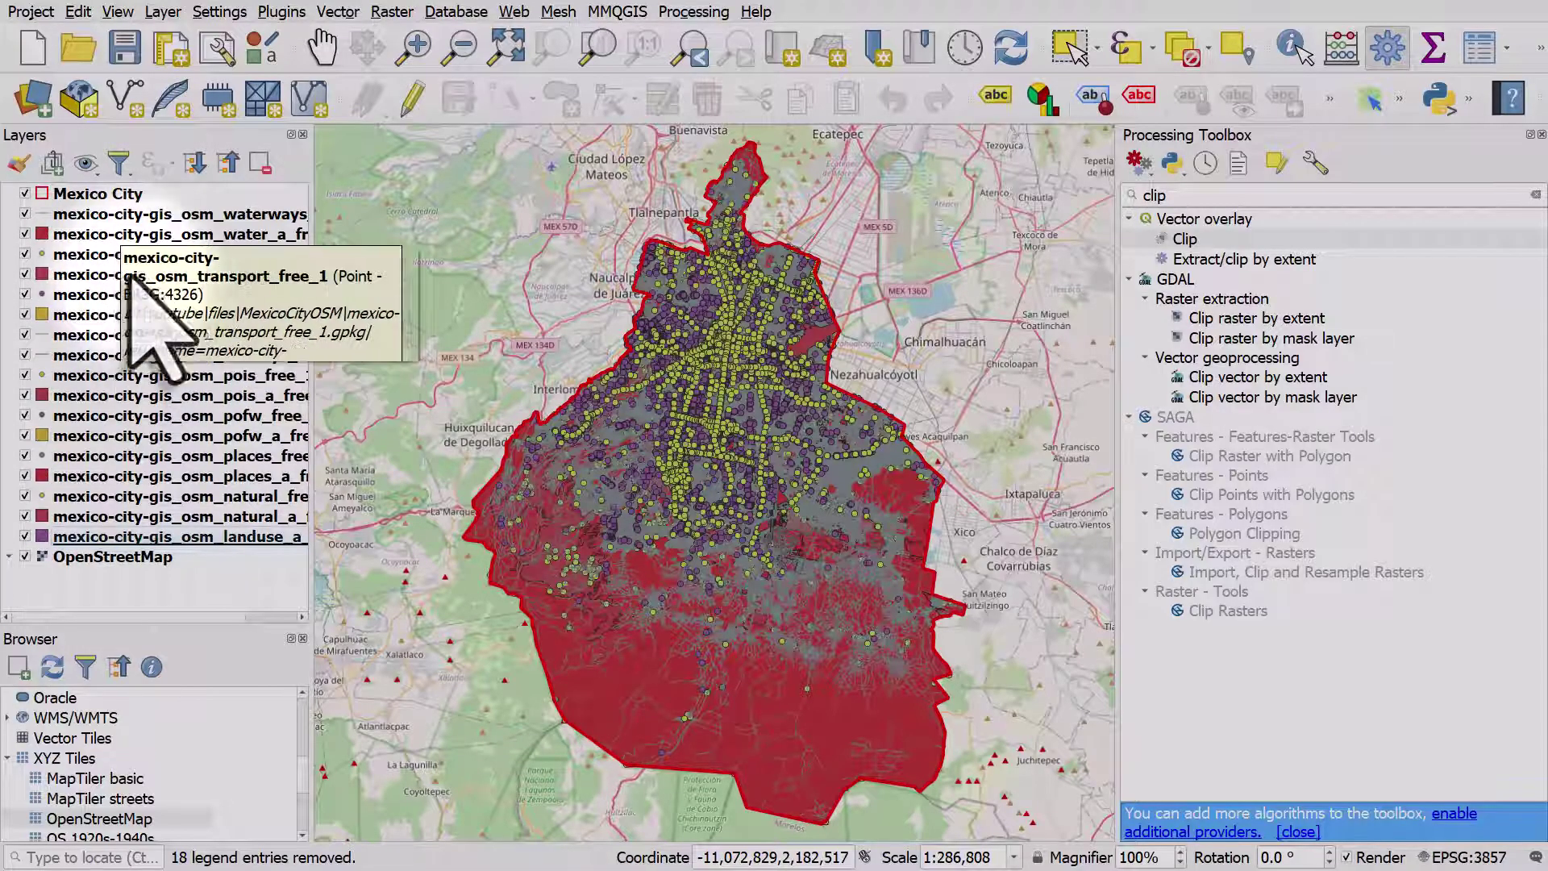
Hide all layers, including the OpenStreetMap basemap, and show only the Mexico City boundary layer
click(86, 164)
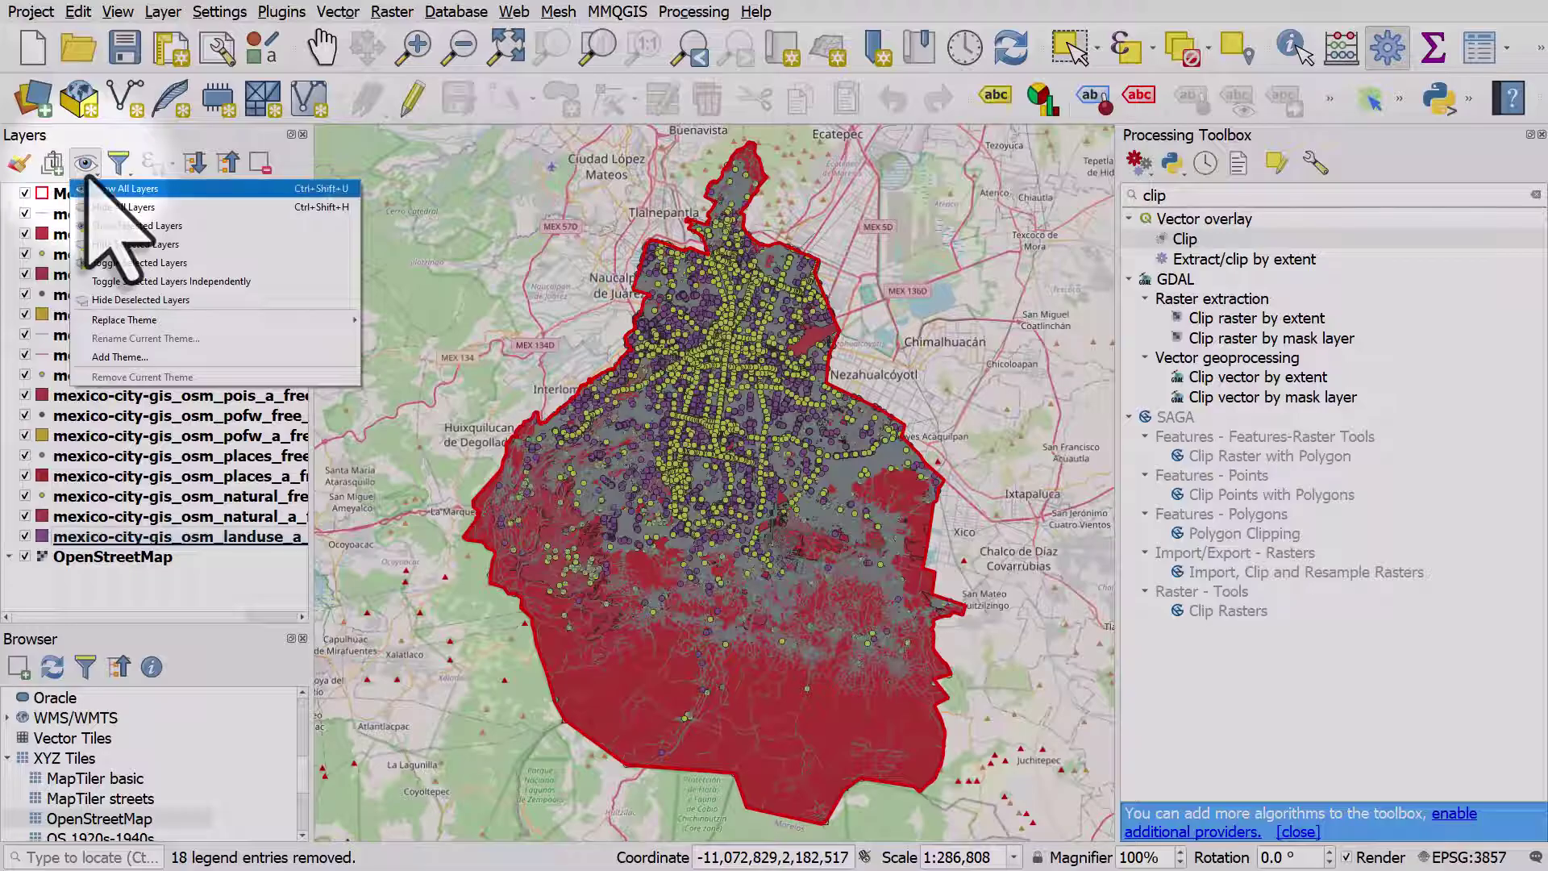
click(121, 207)
click(26, 556)
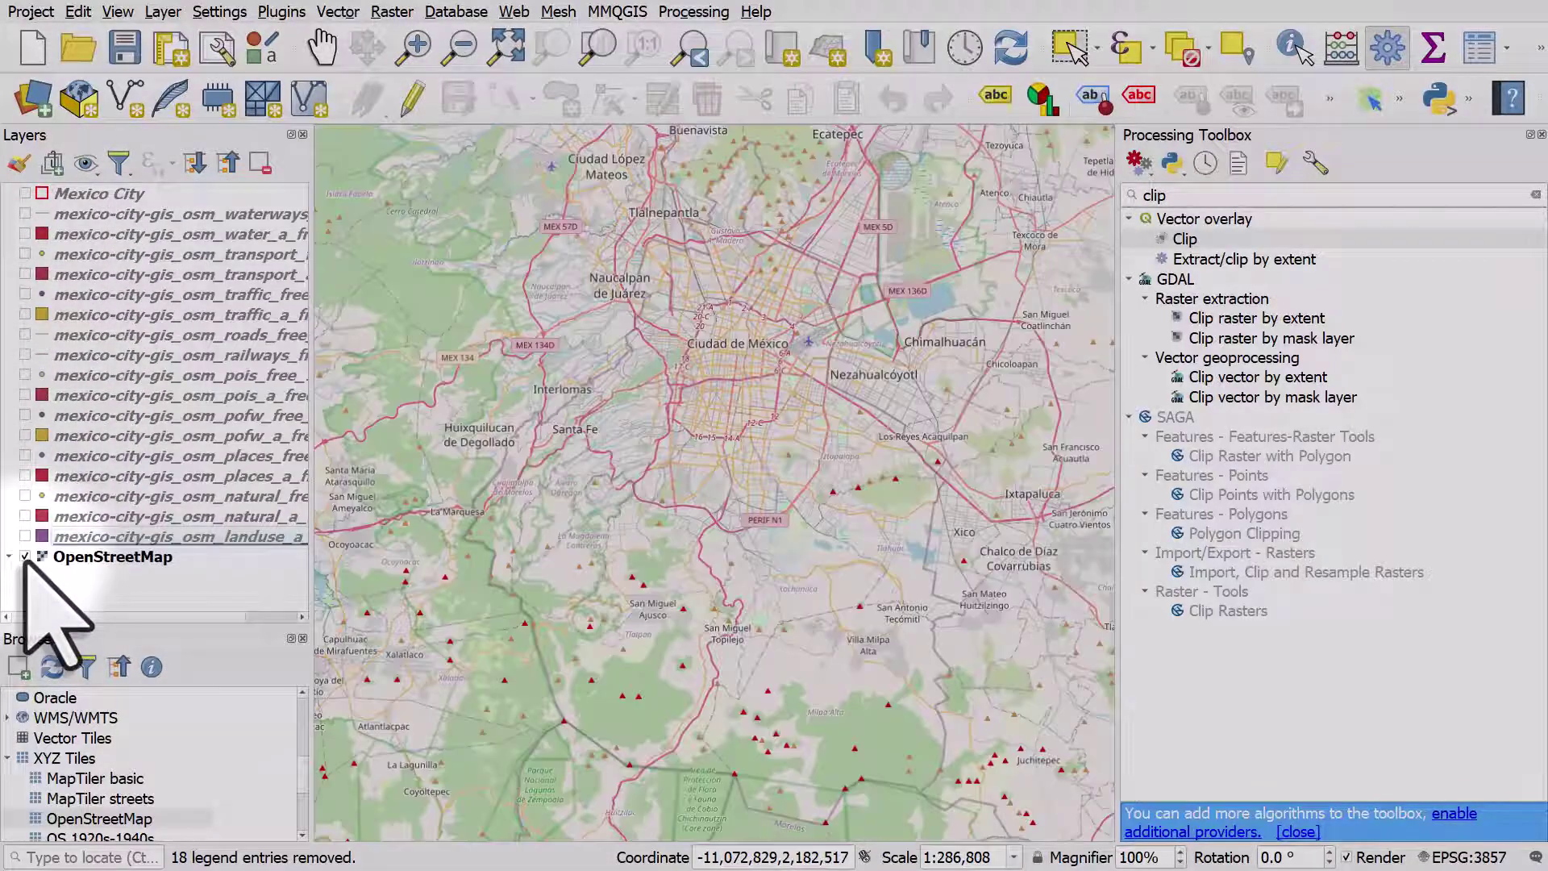
click(26, 556)
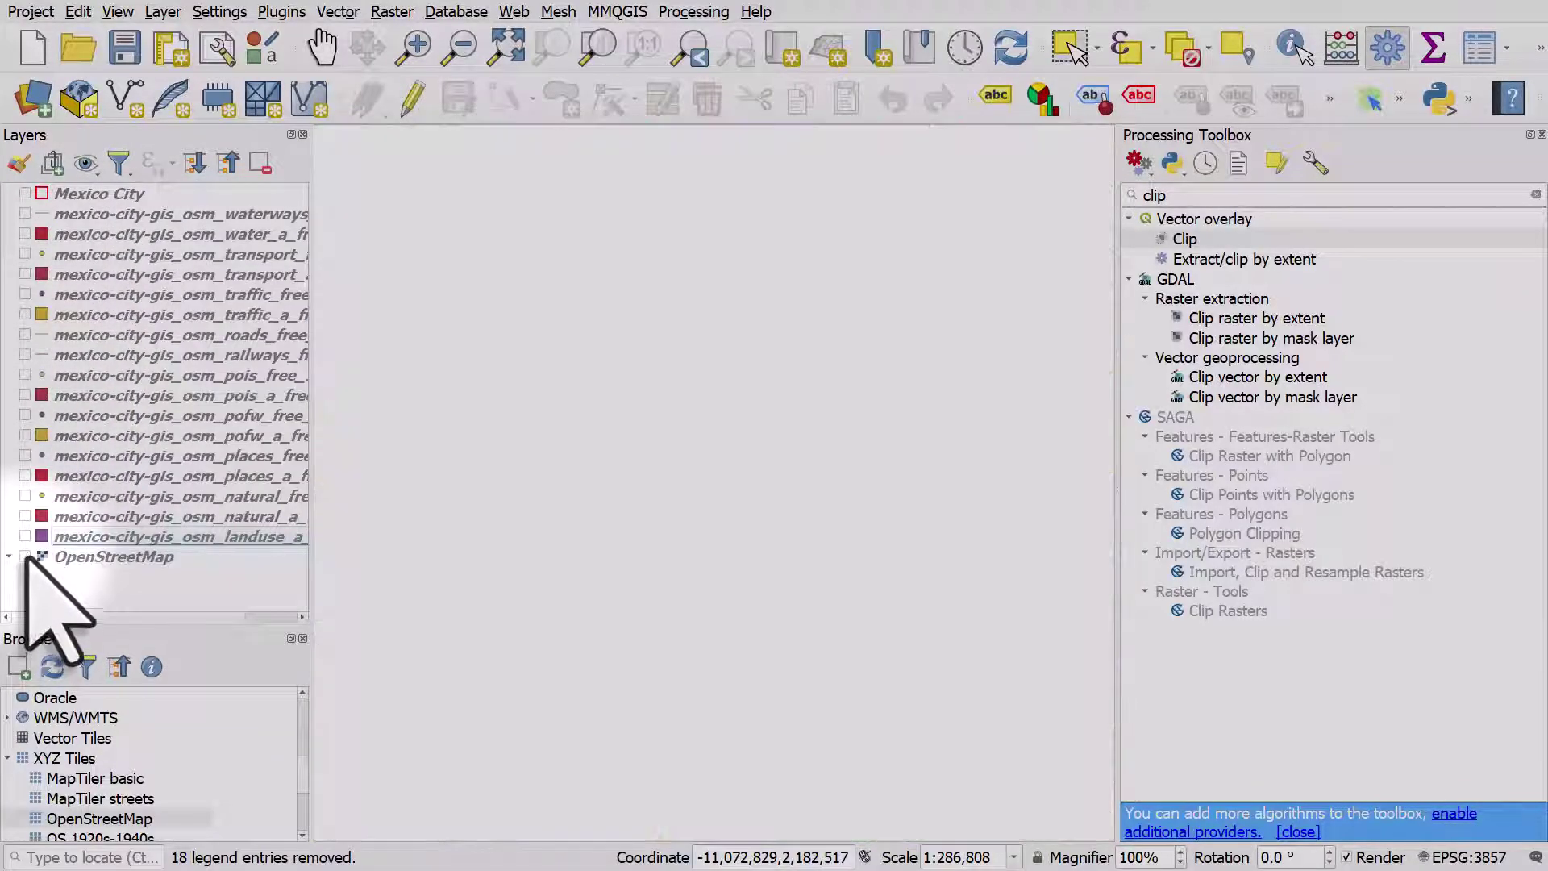
click(25, 194)
Show and hide the clipped waterways, water, transport, traffic and roads layers one at a time to check them against the boundary
click(25, 213)
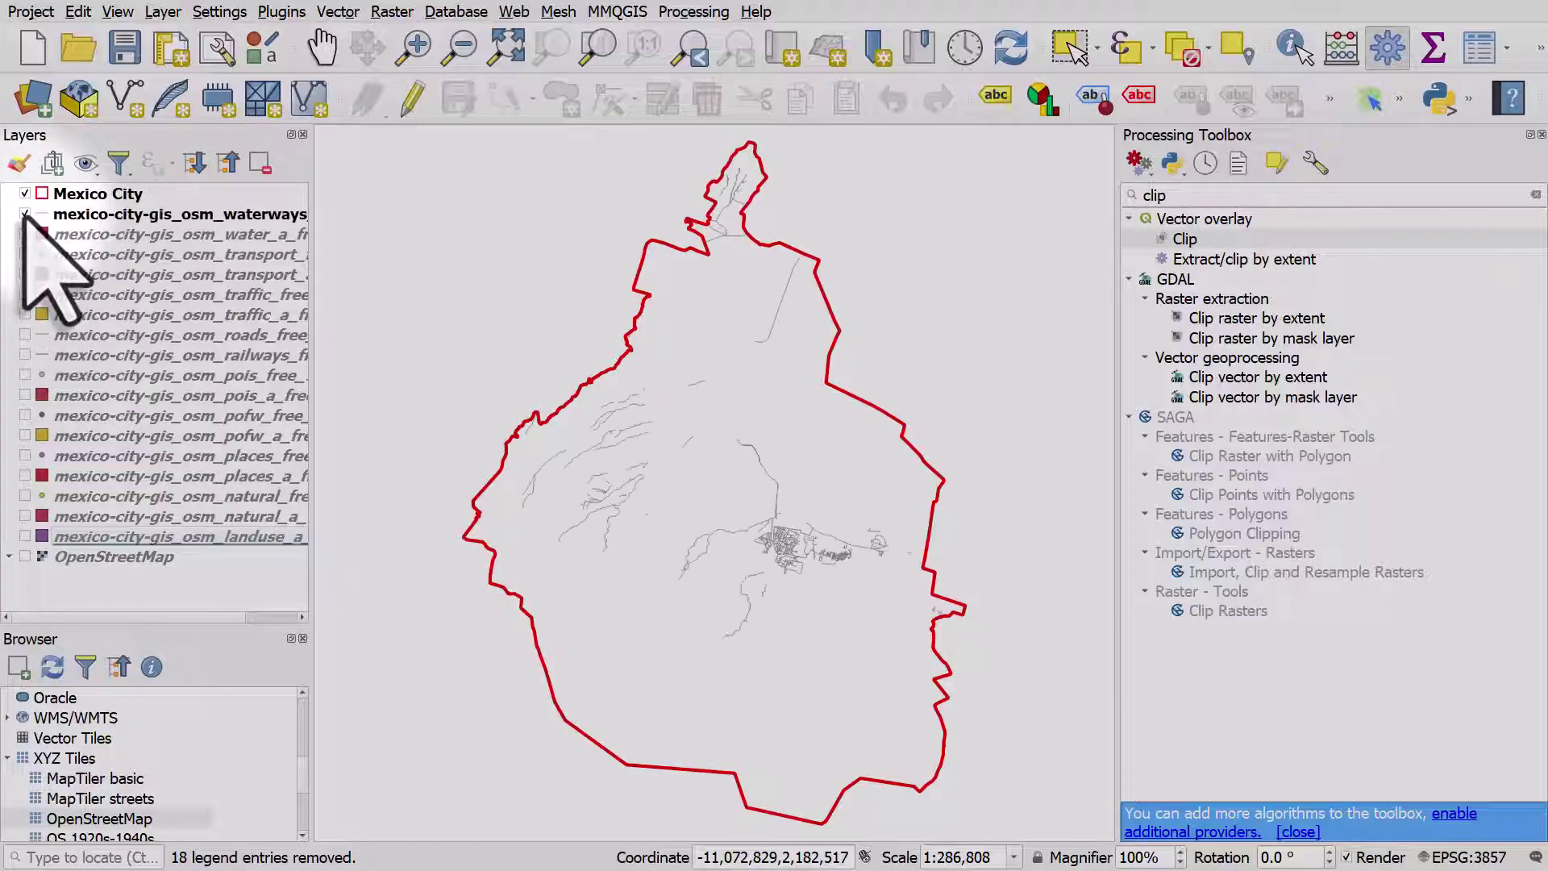
click(25, 214)
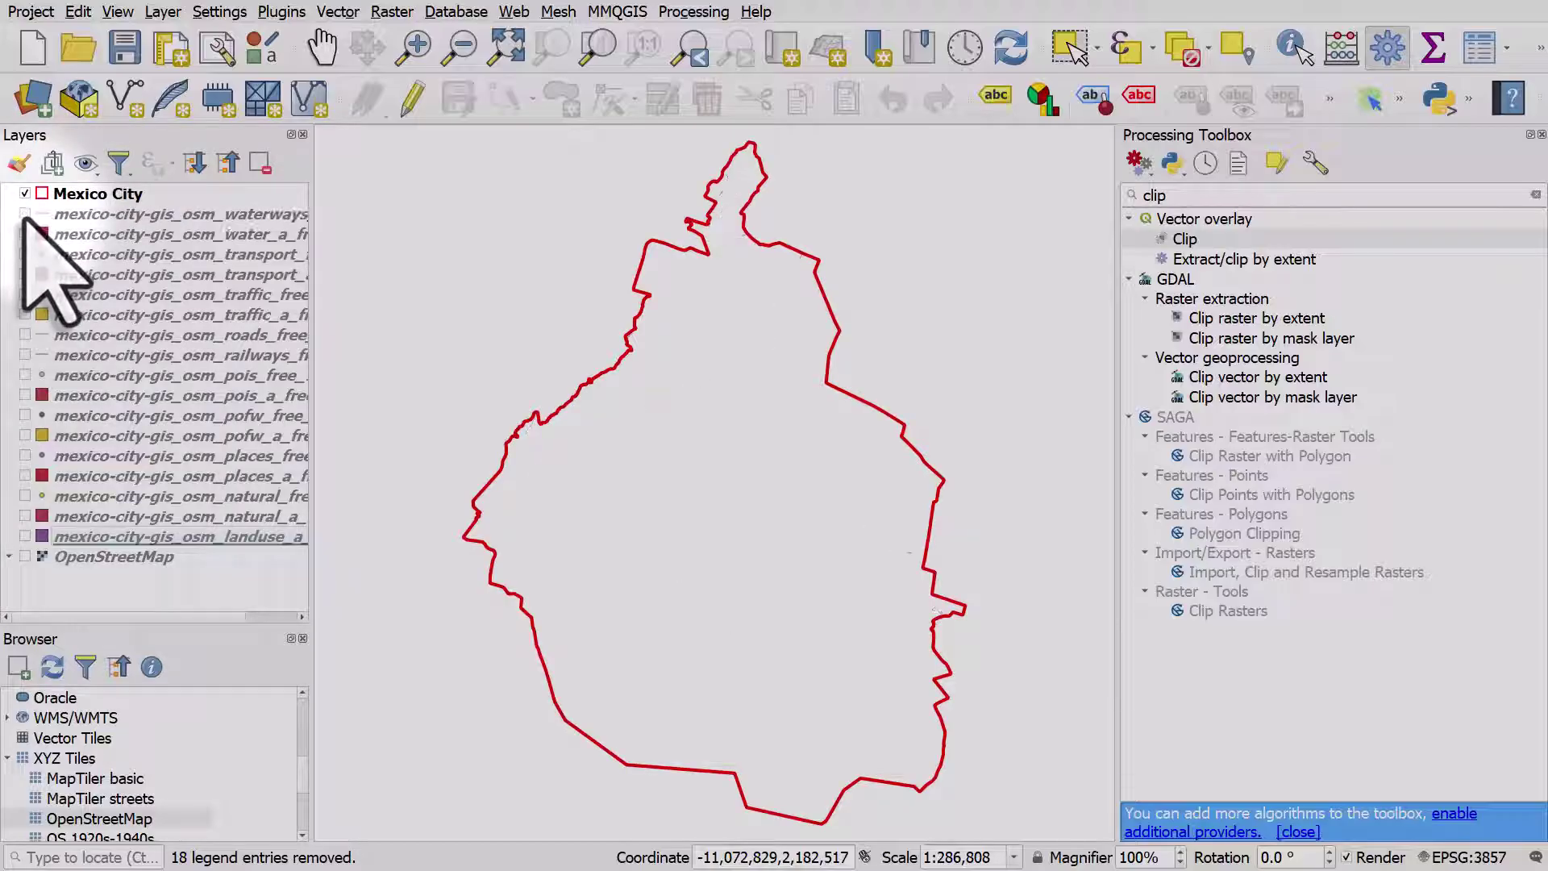
click(26, 215)
click(25, 214)
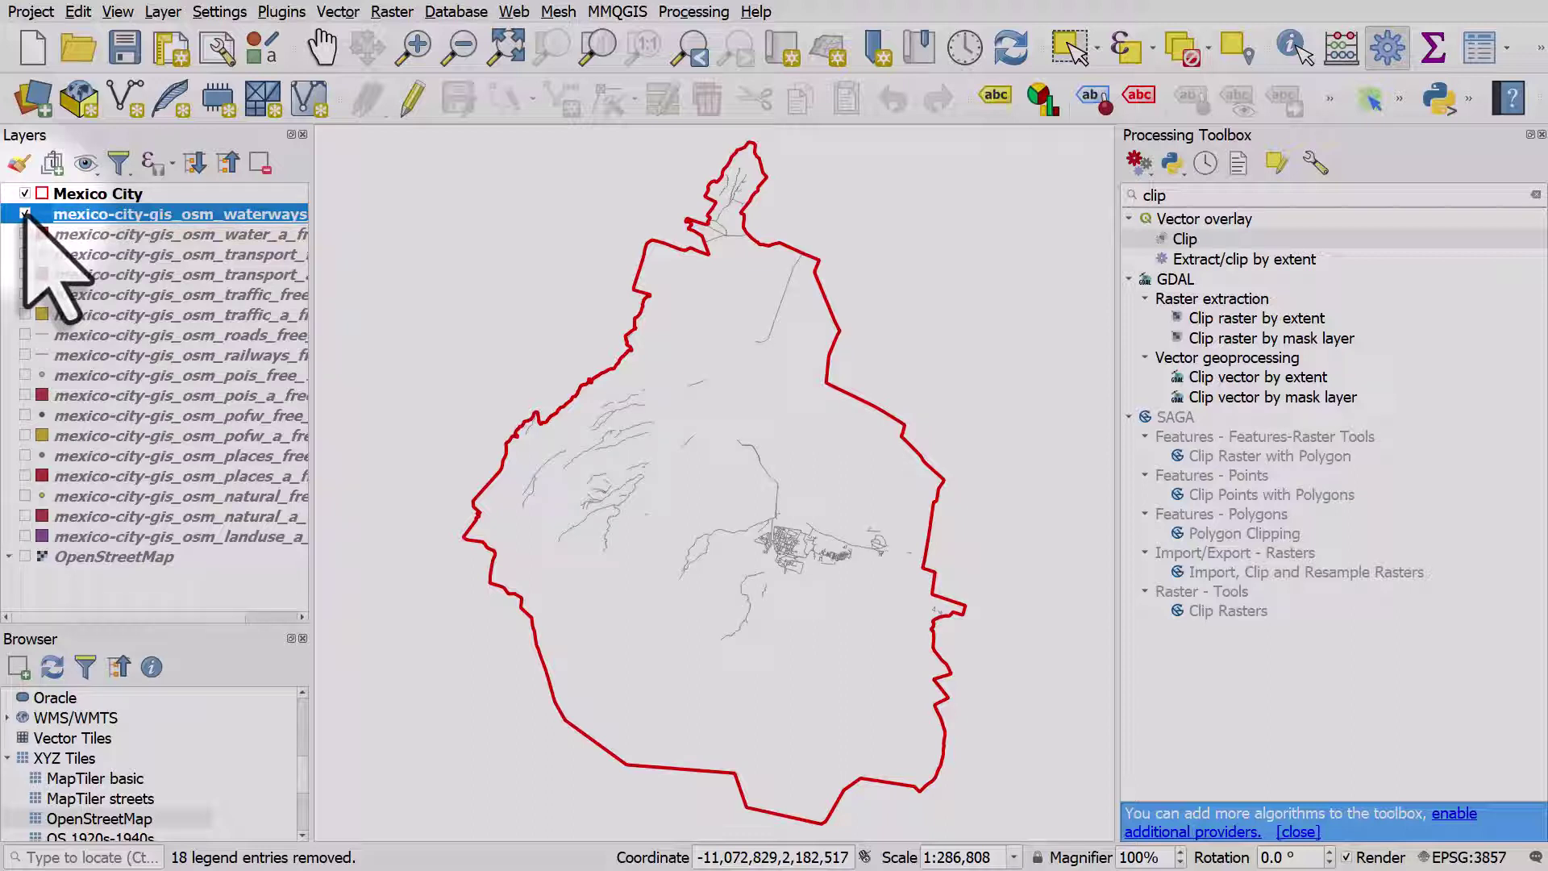
click(25, 213)
click(25, 233)
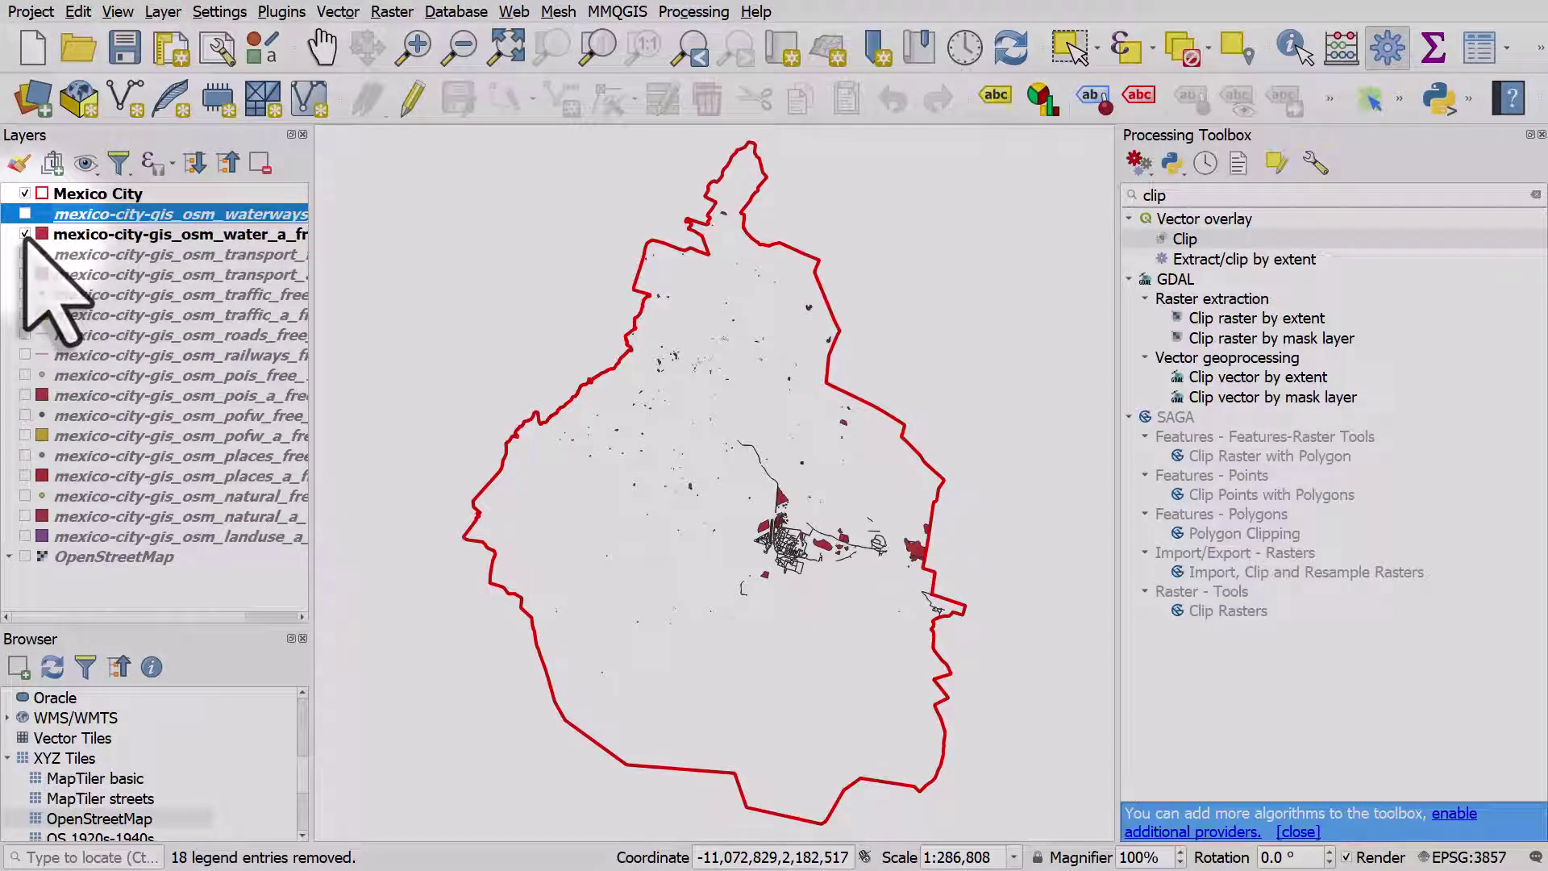
click(25, 234)
click(25, 254)
click(25, 254)
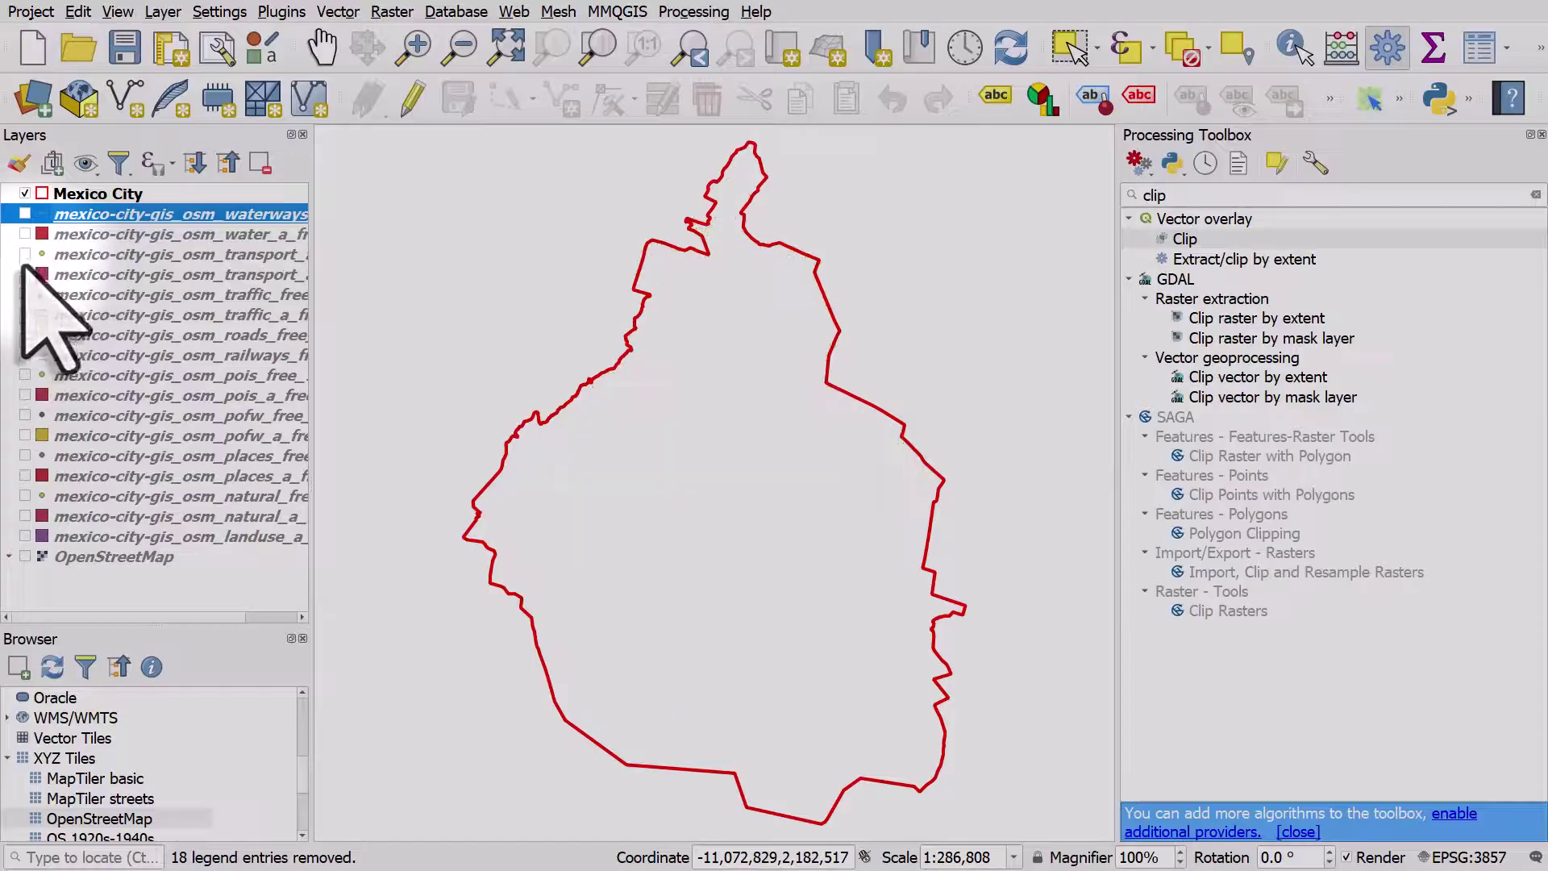
click(25, 274)
click(25, 274)
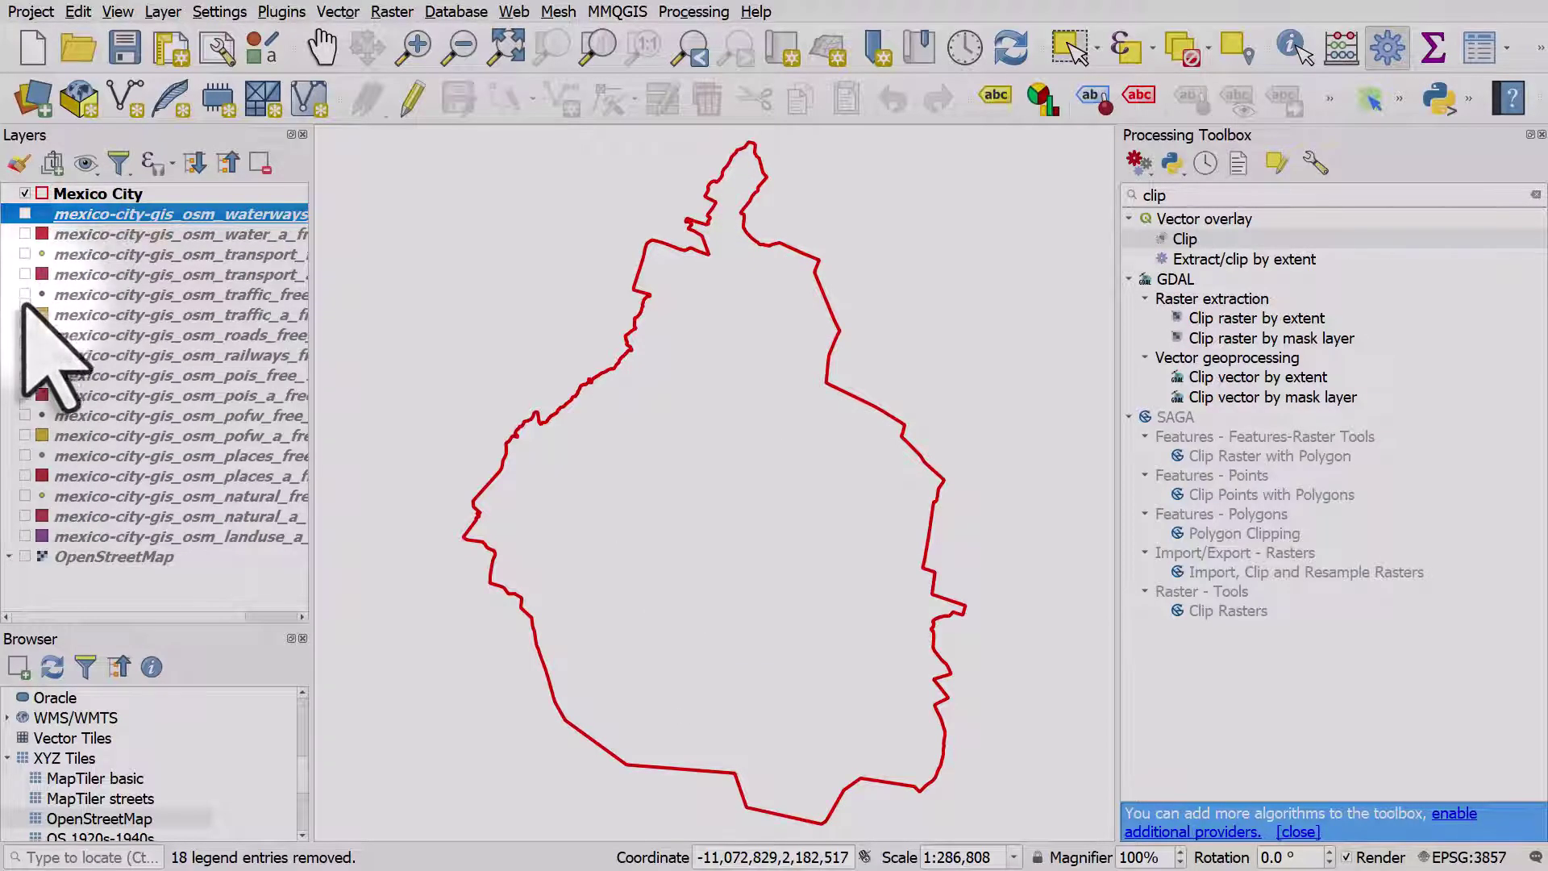
click(25, 314)
click(25, 314)
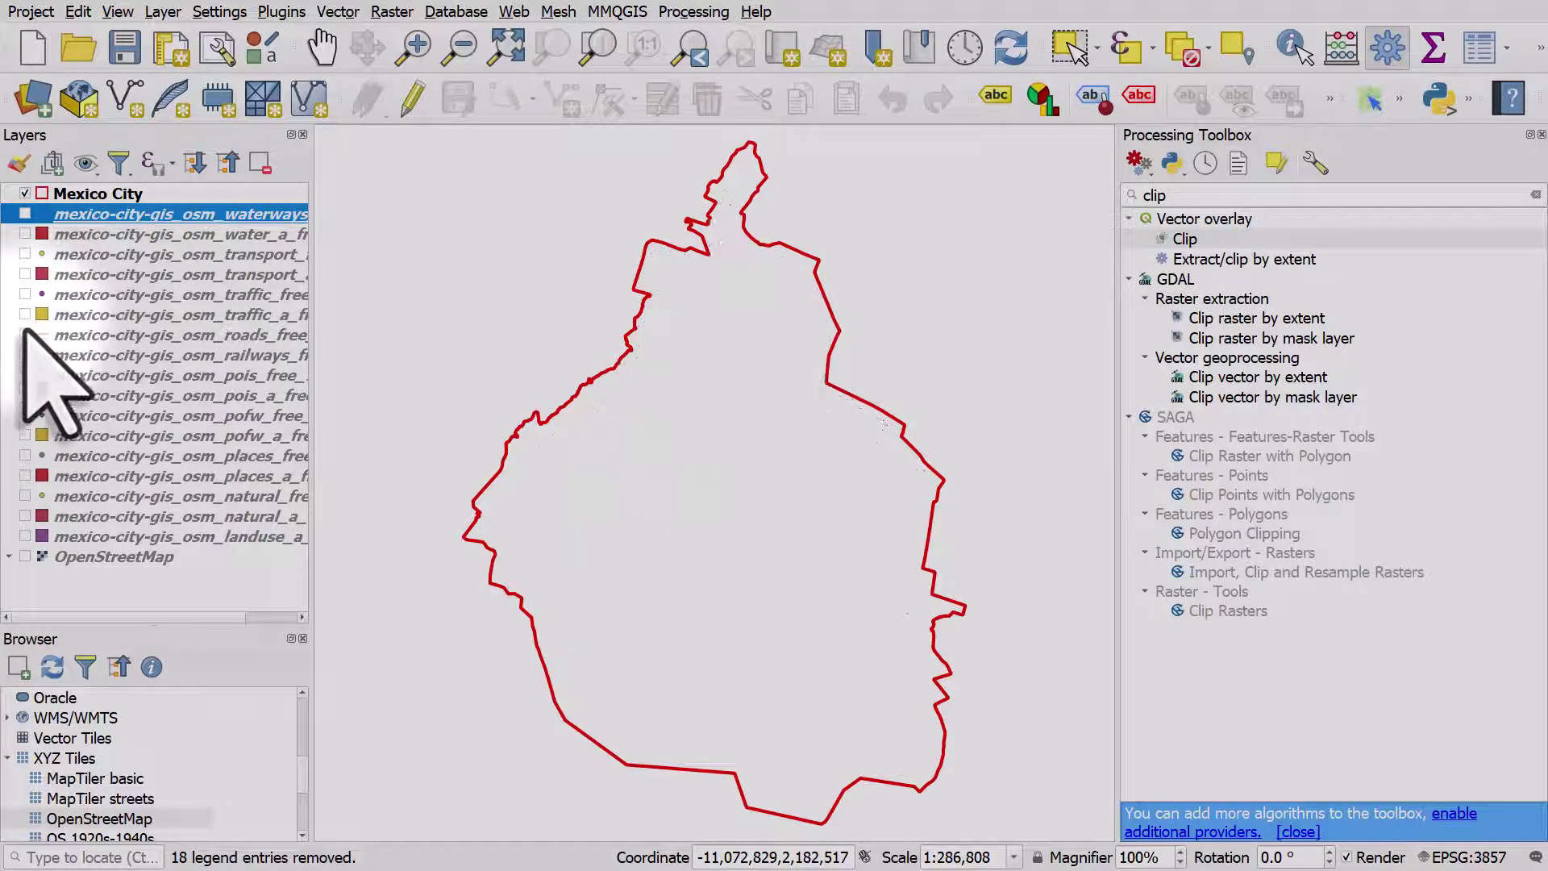
click(25, 334)
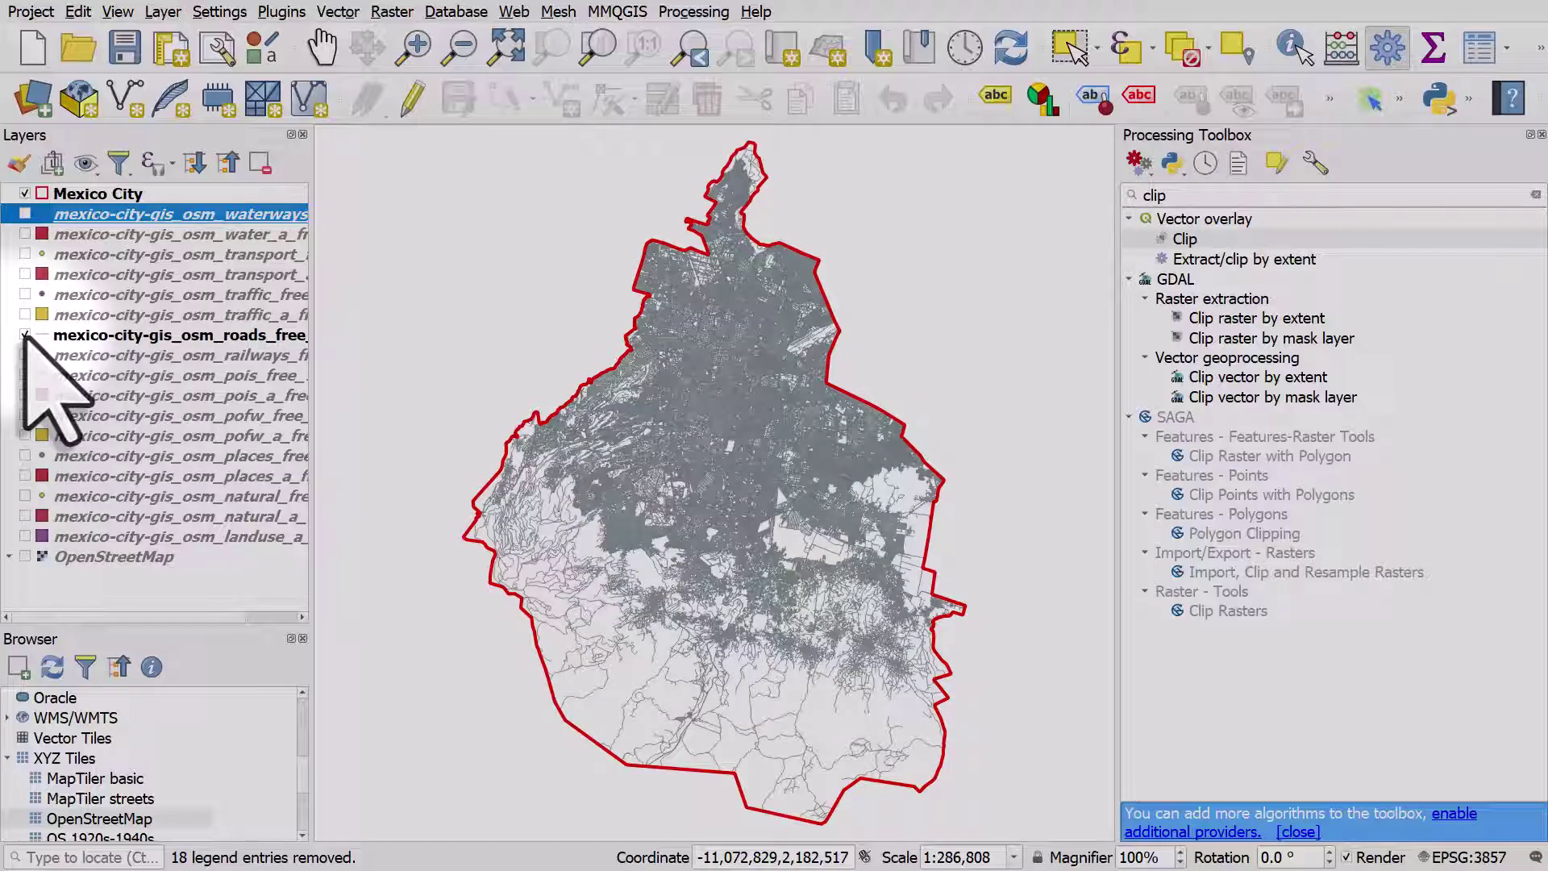
click(25, 335)
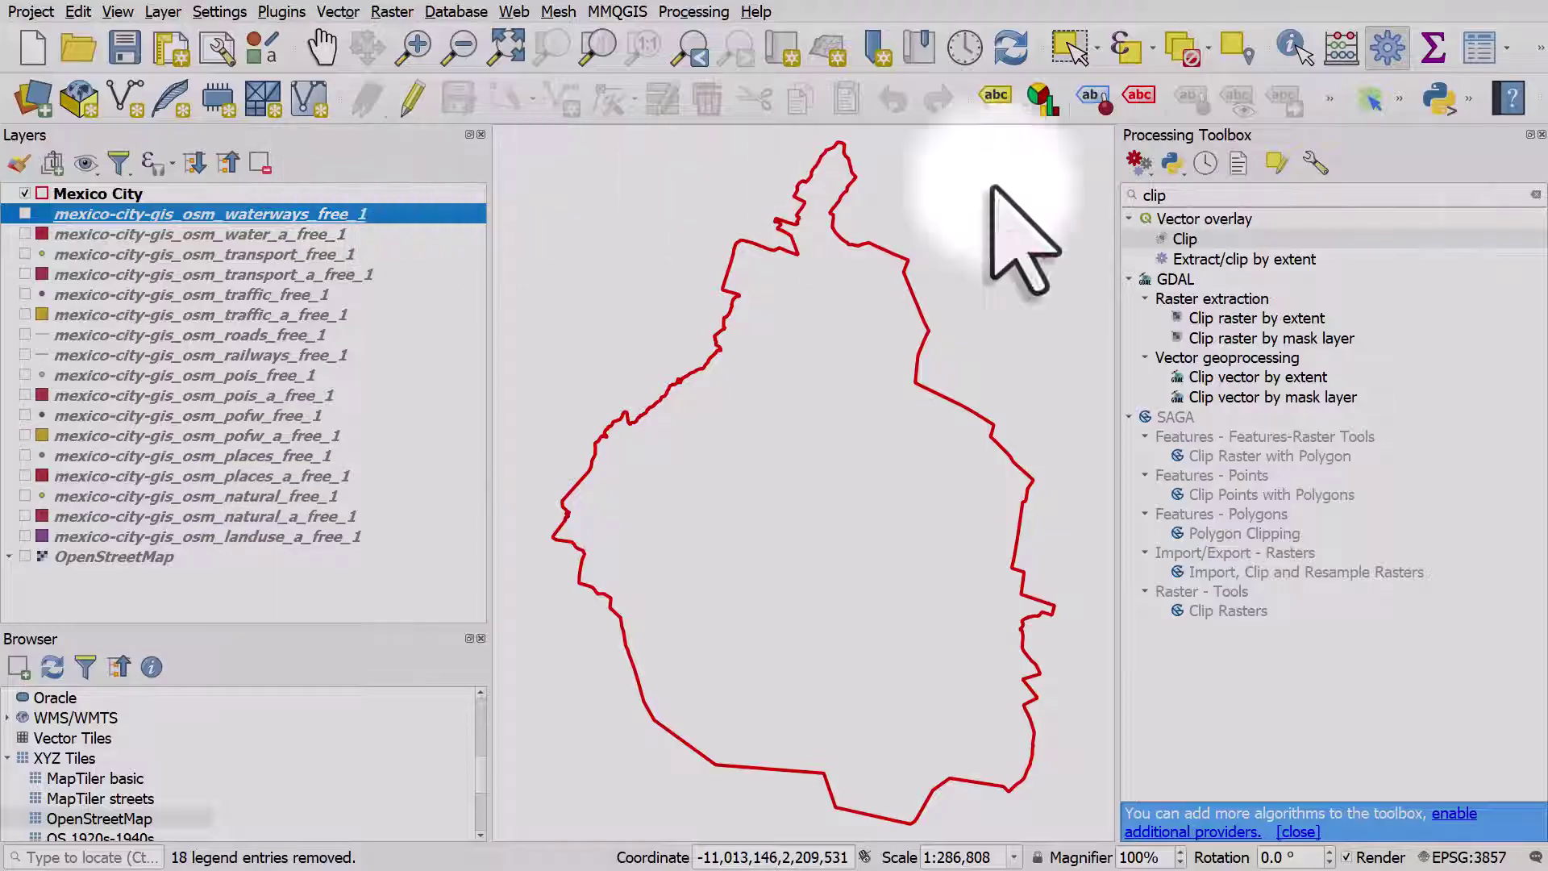
Set up the Clip algorithm with gis_osm_buildings_a_free_1 as the input layer and Mexico City as the overlay layer
click(1536, 195)
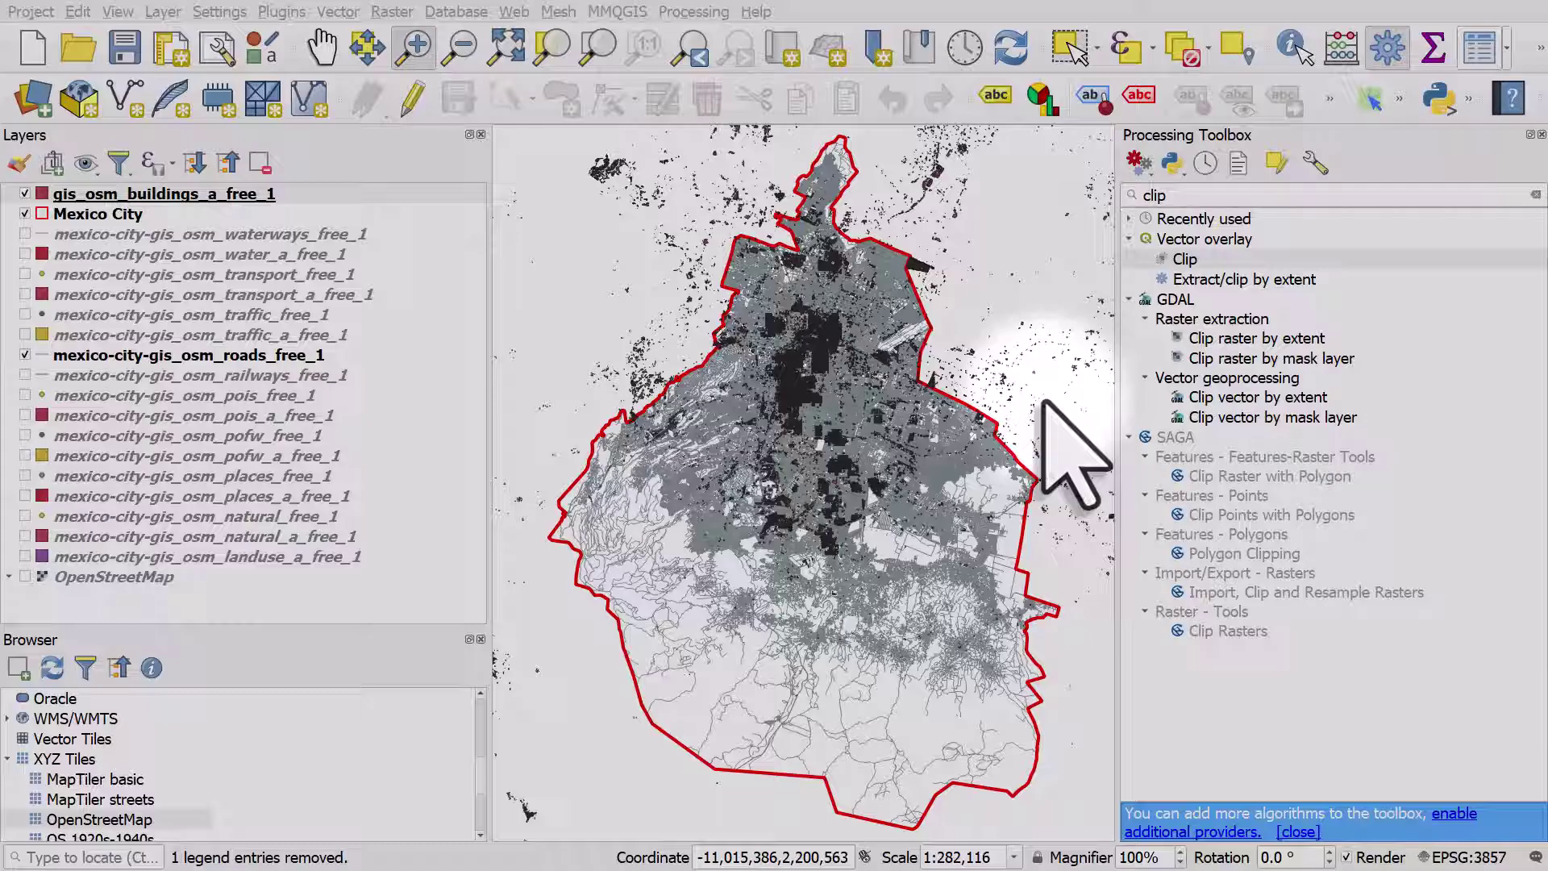
double_click(1185, 260)
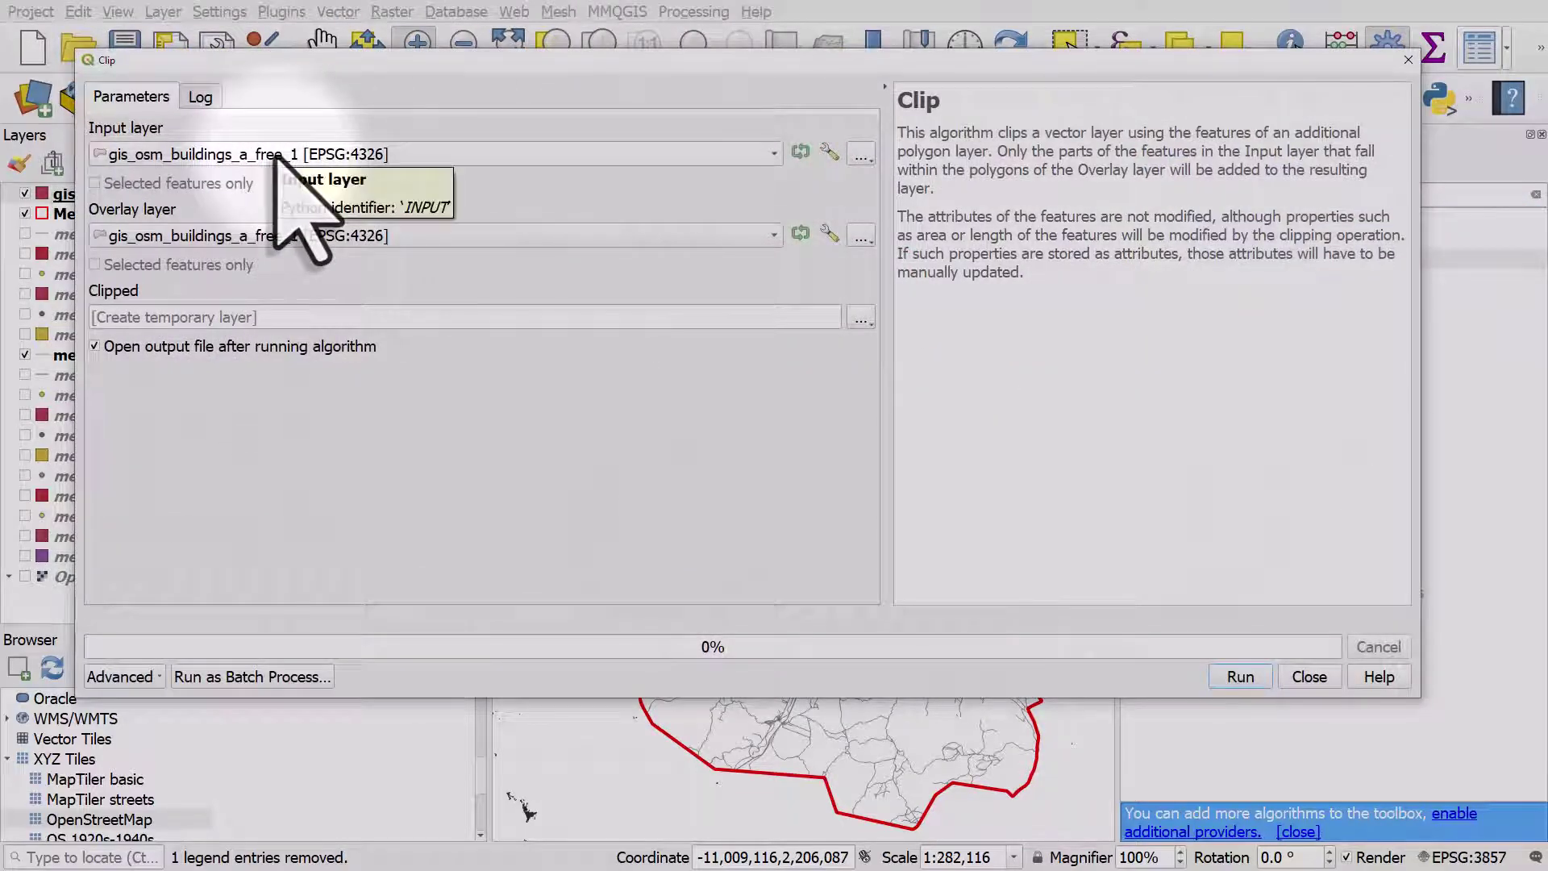
click(294, 236)
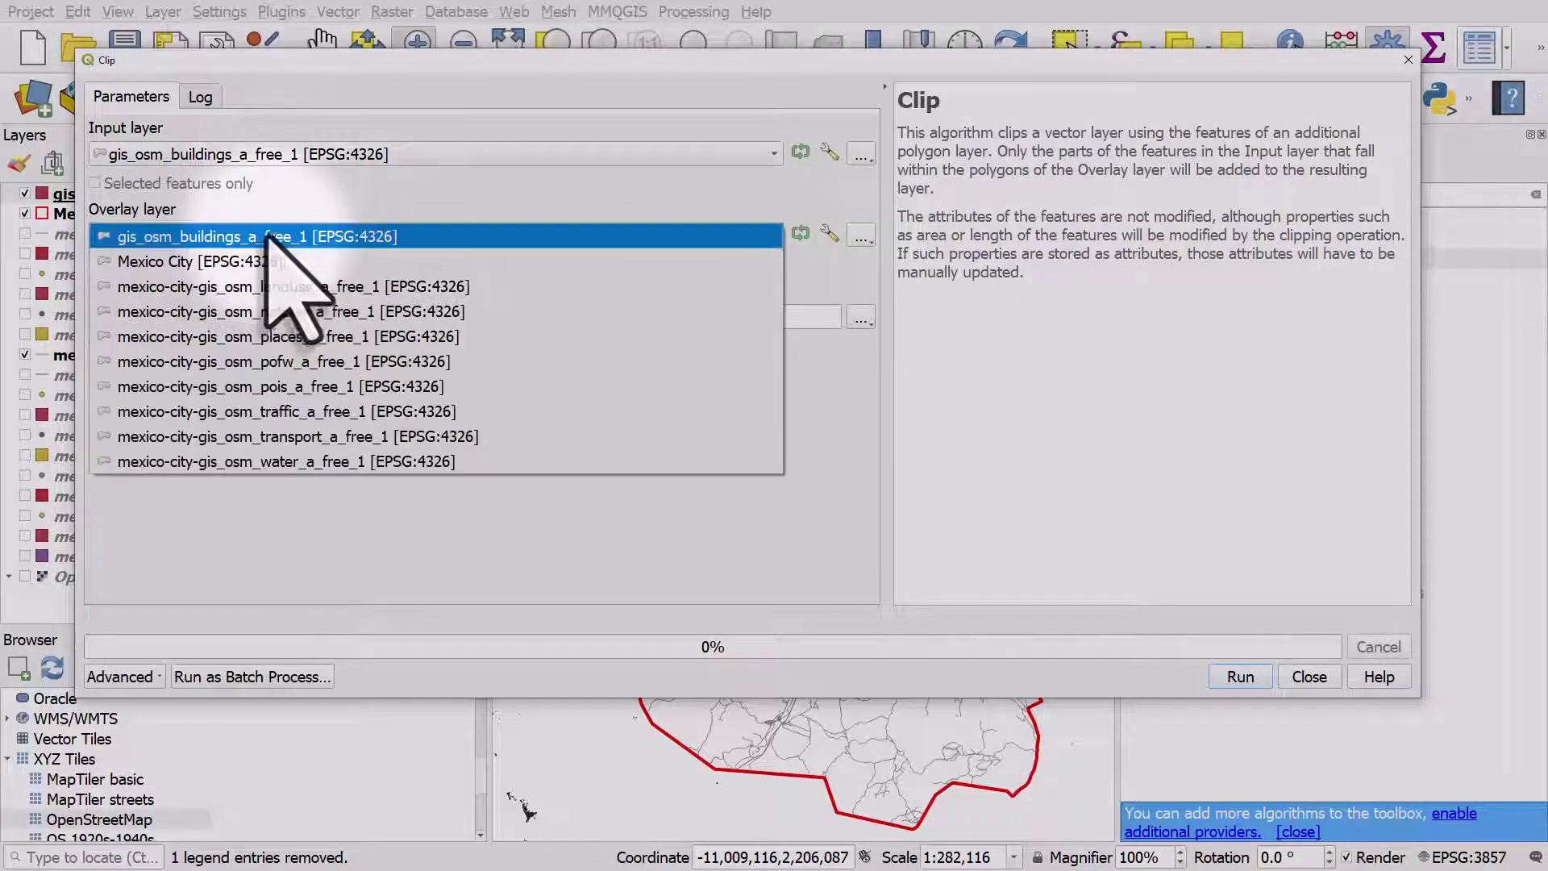
click(270, 259)
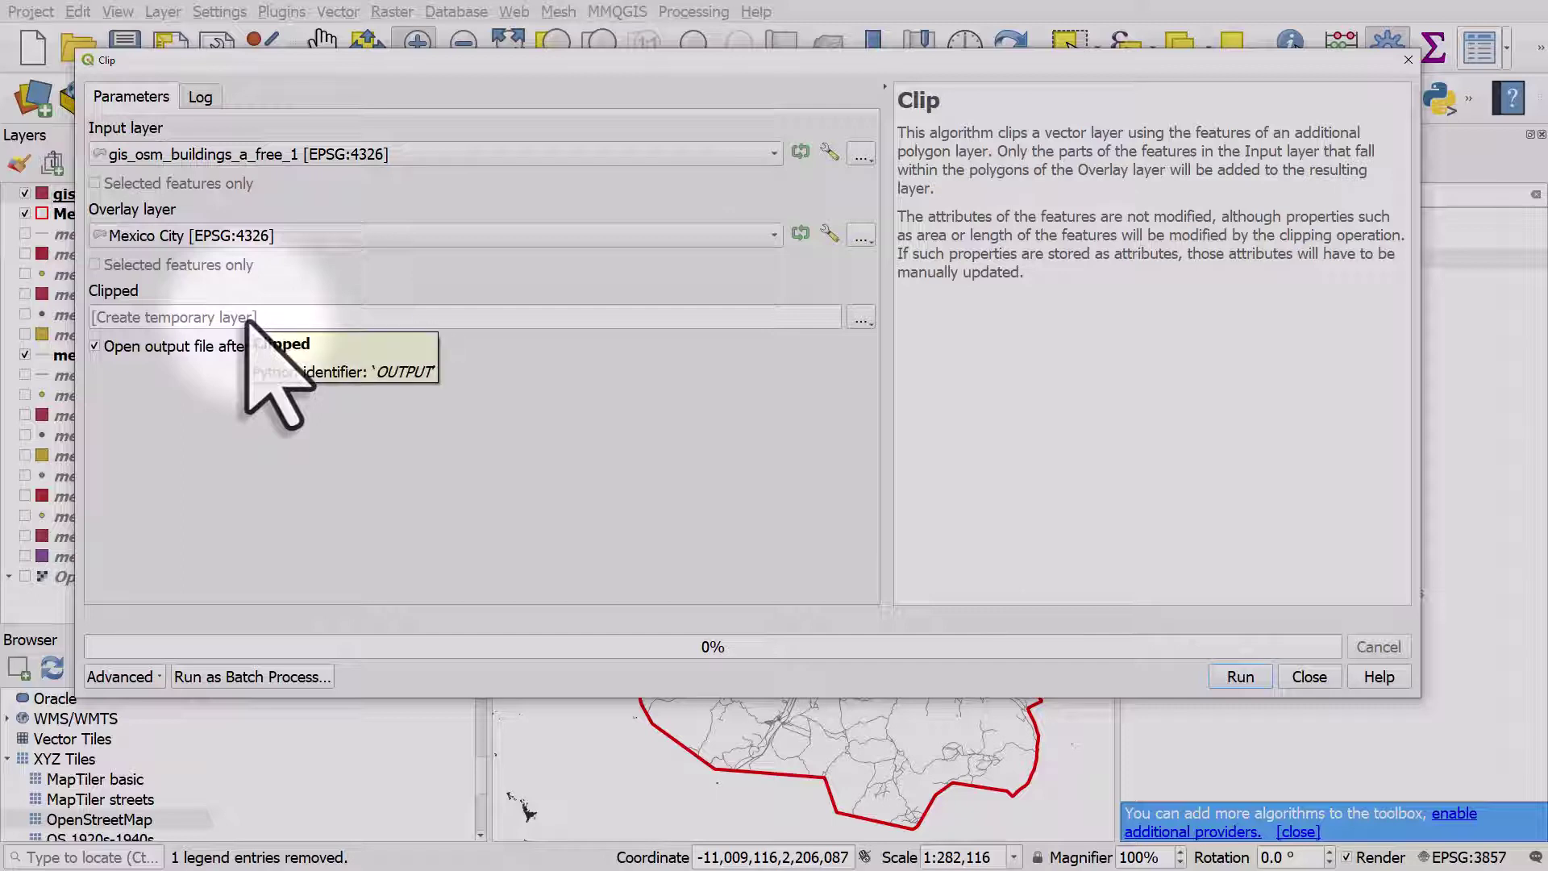
Direct the clipped output to the existing GeoPackage mexico-city-gis_osm_buildings_a_free_1.gpkg in the MexicoCityOSM folder, copying its name without the extension
click(861, 319)
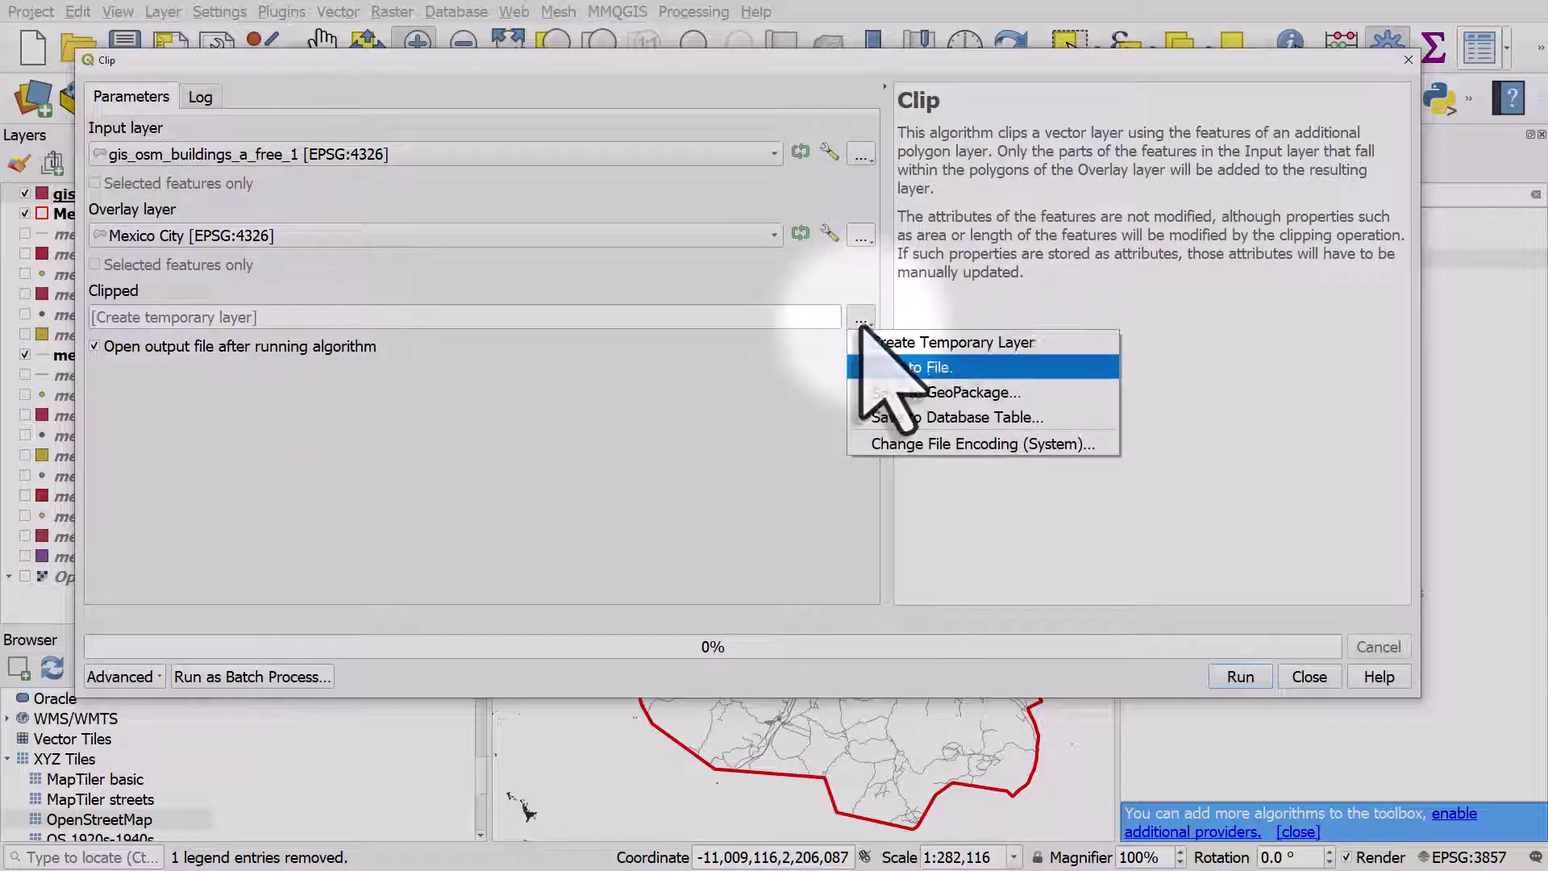
click(889, 393)
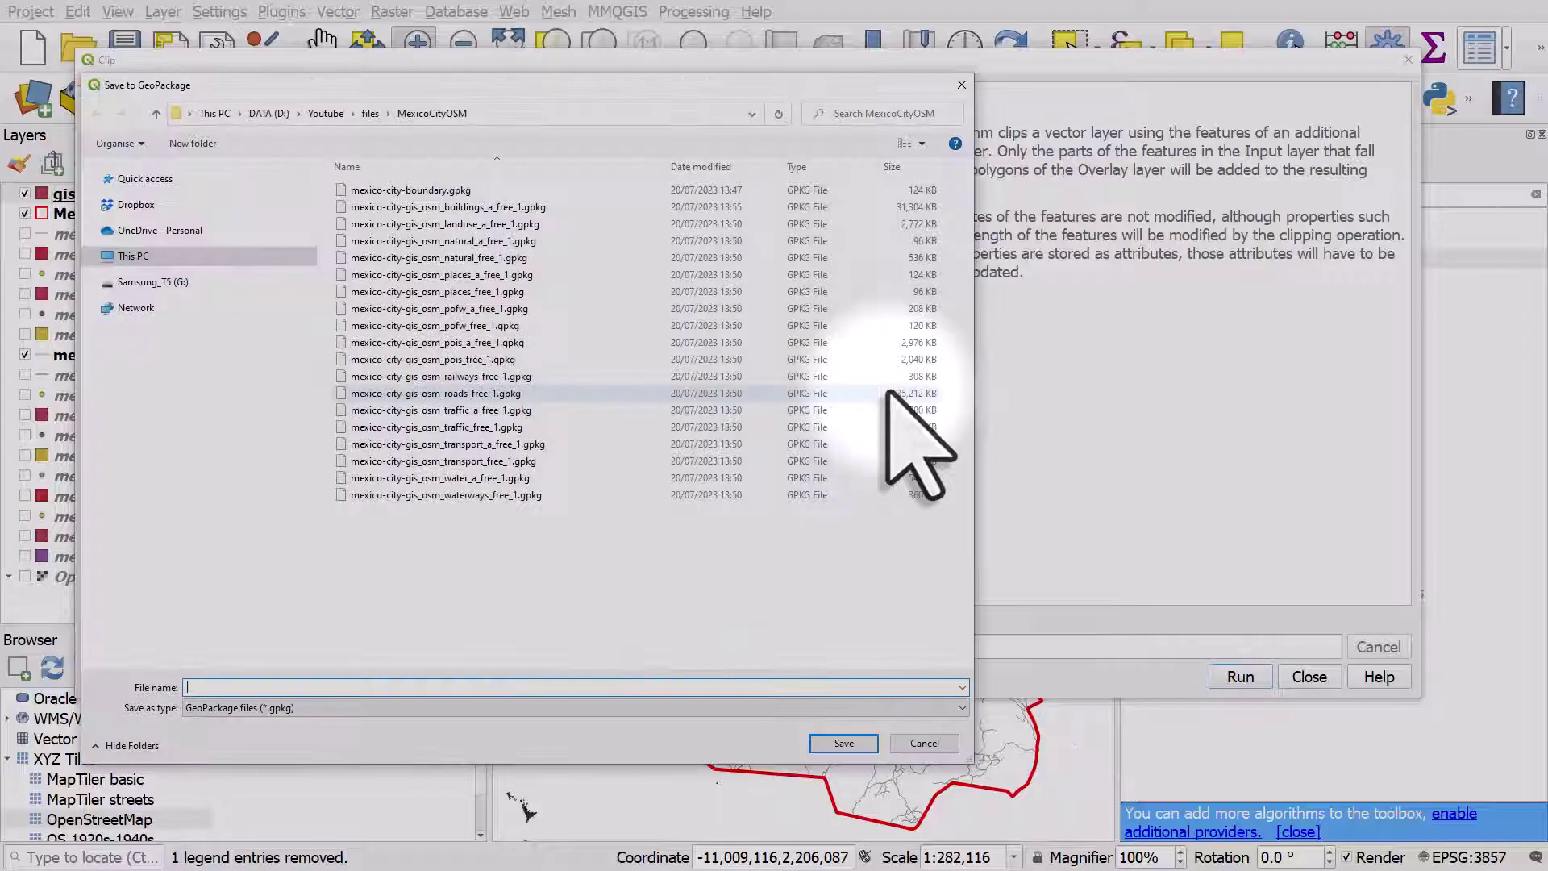
click(495, 208)
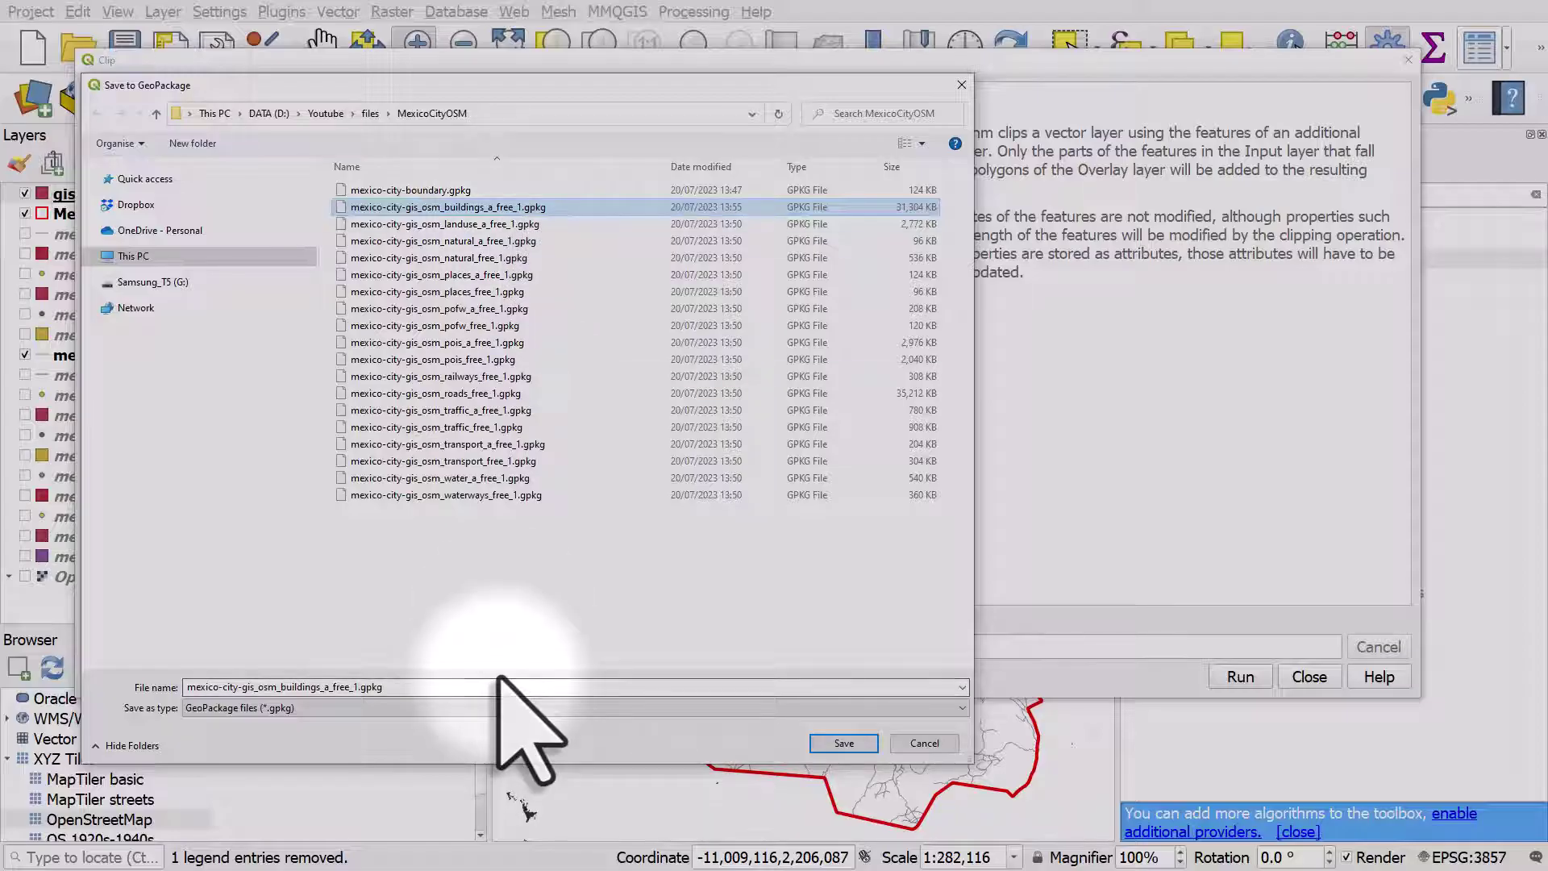
double_click(358, 687)
click(356, 687)
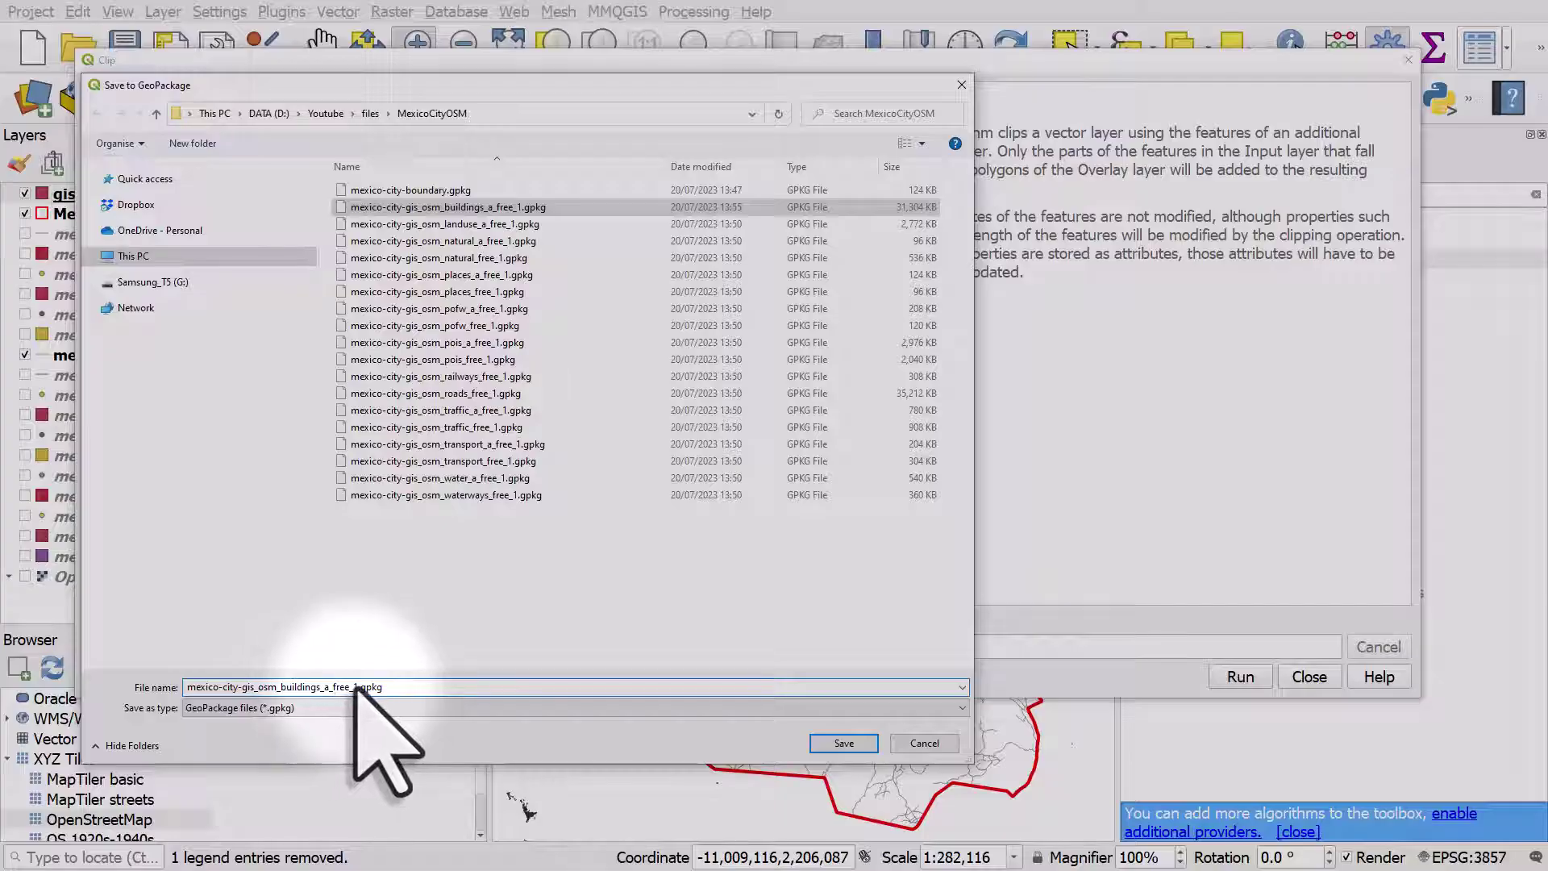
drag(358, 687, 188, 687)
key(ctrl+c)
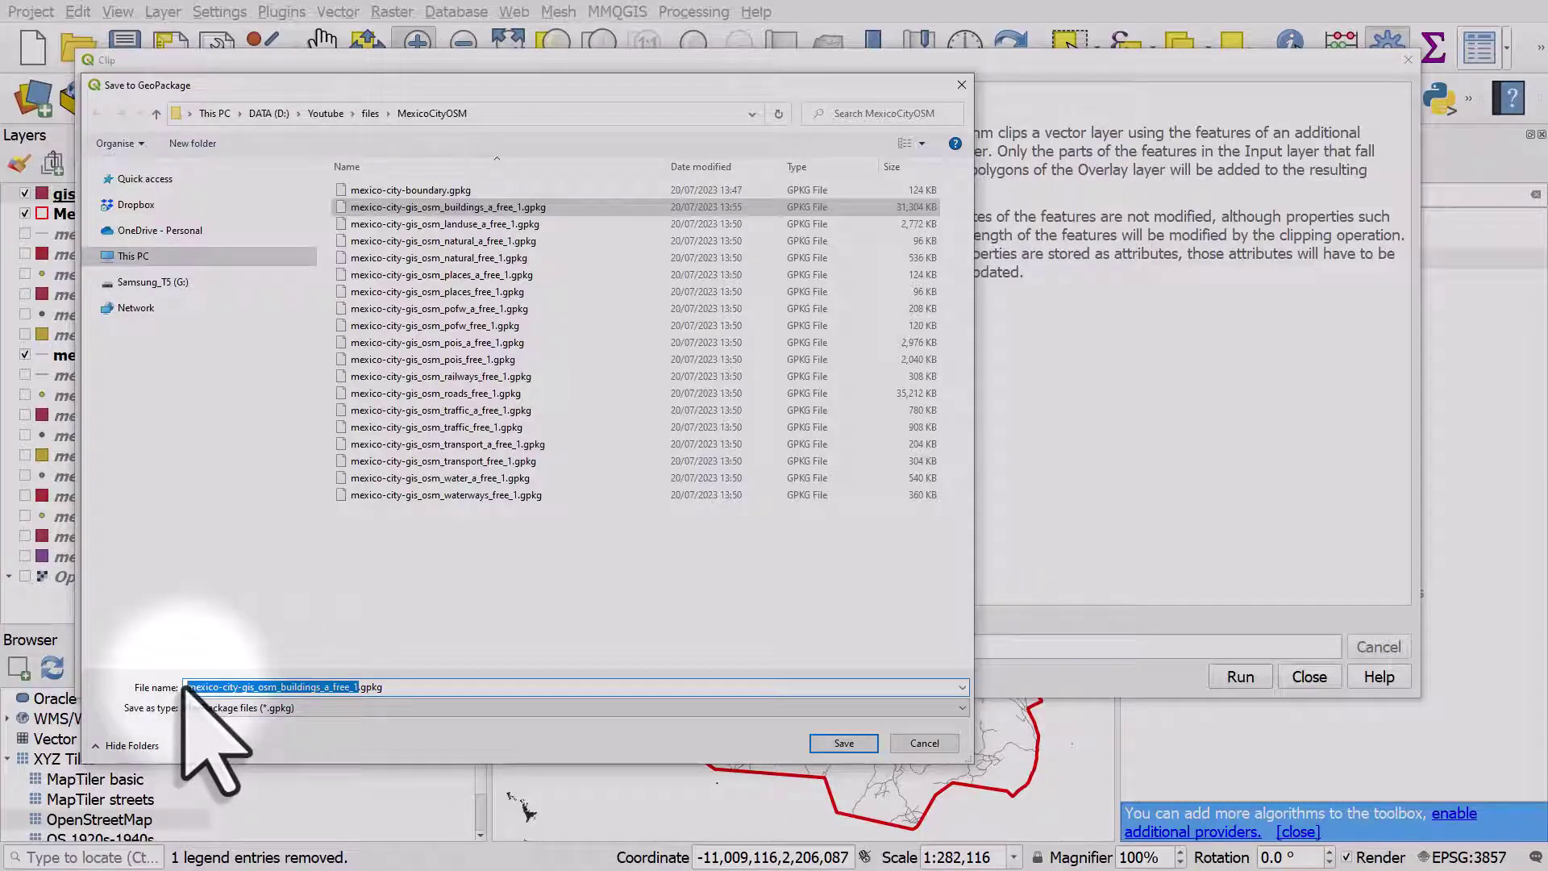
click(843, 742)
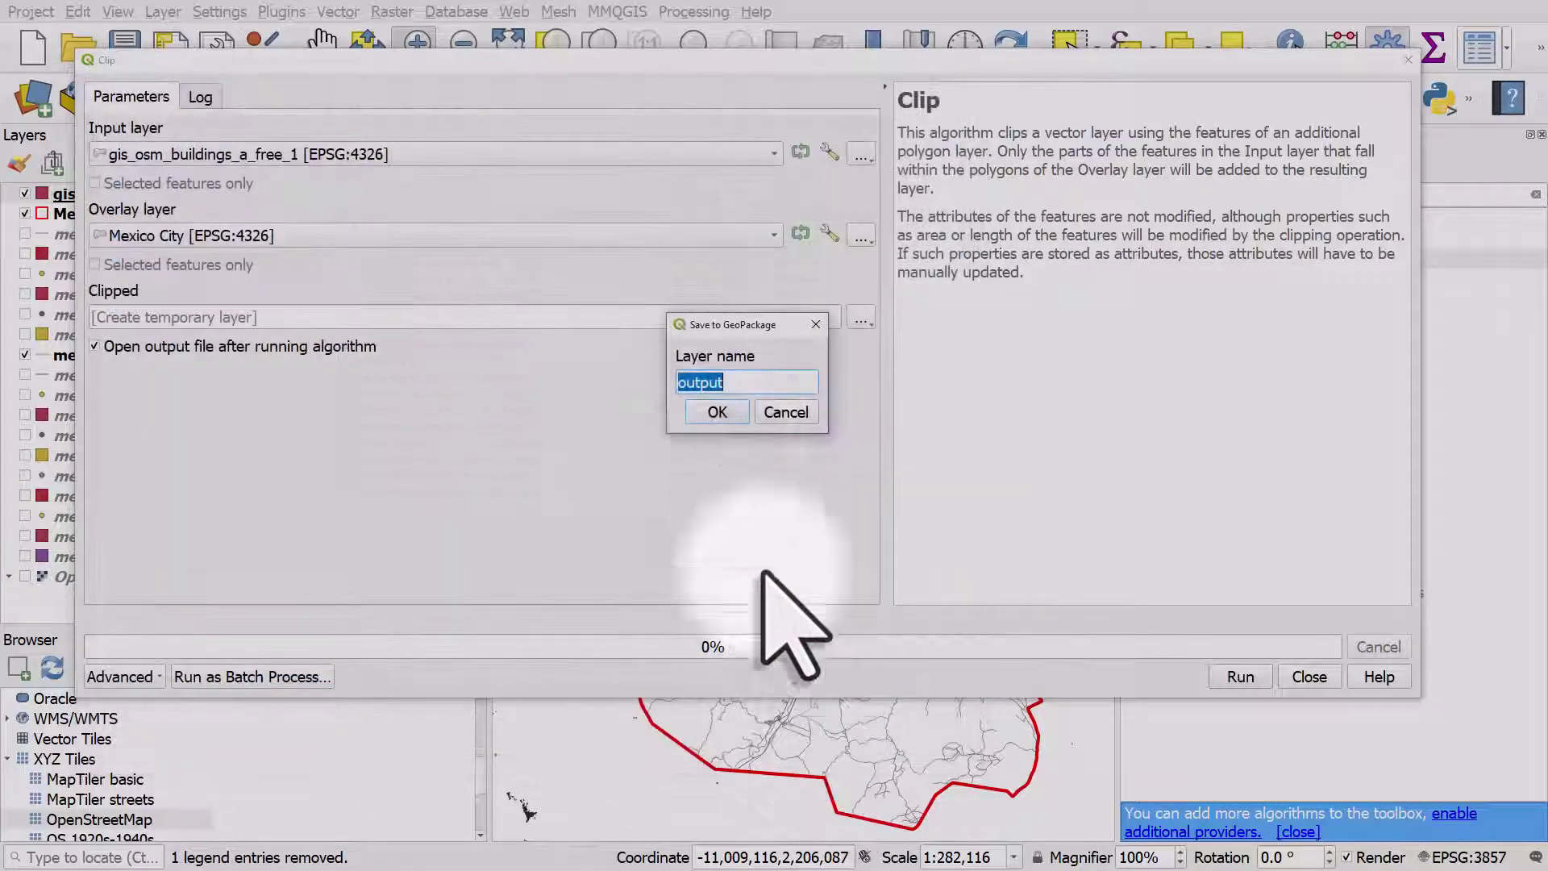
Name the output layer mexico-city-gis_osm_buildings_a_free_1, run the clip and close the Clip dialog
key(ctrl+v)
click(711, 407)
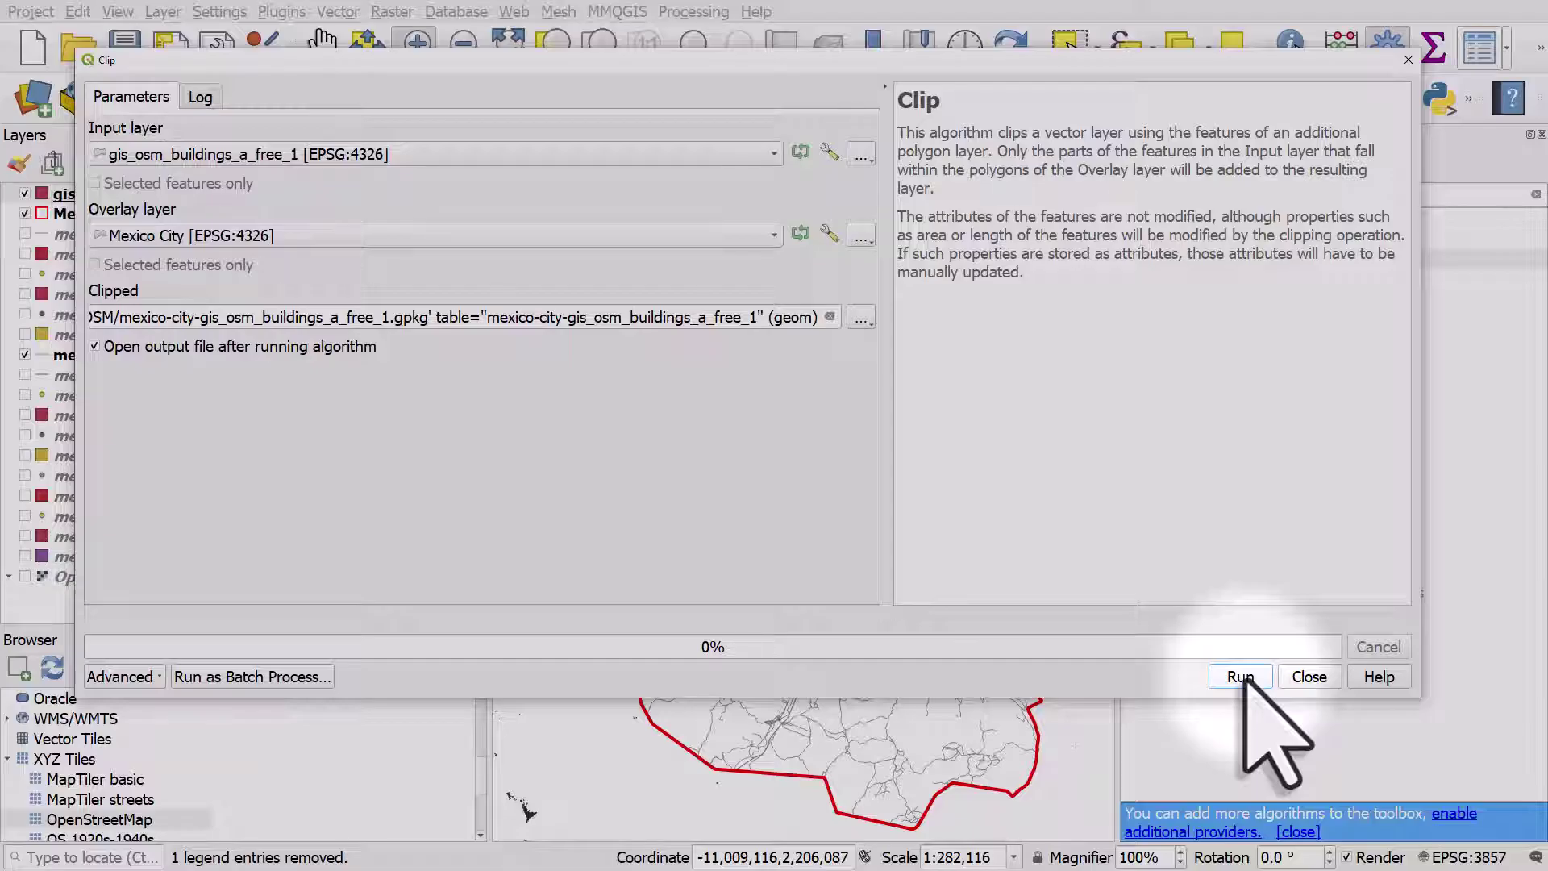
click(1241, 677)
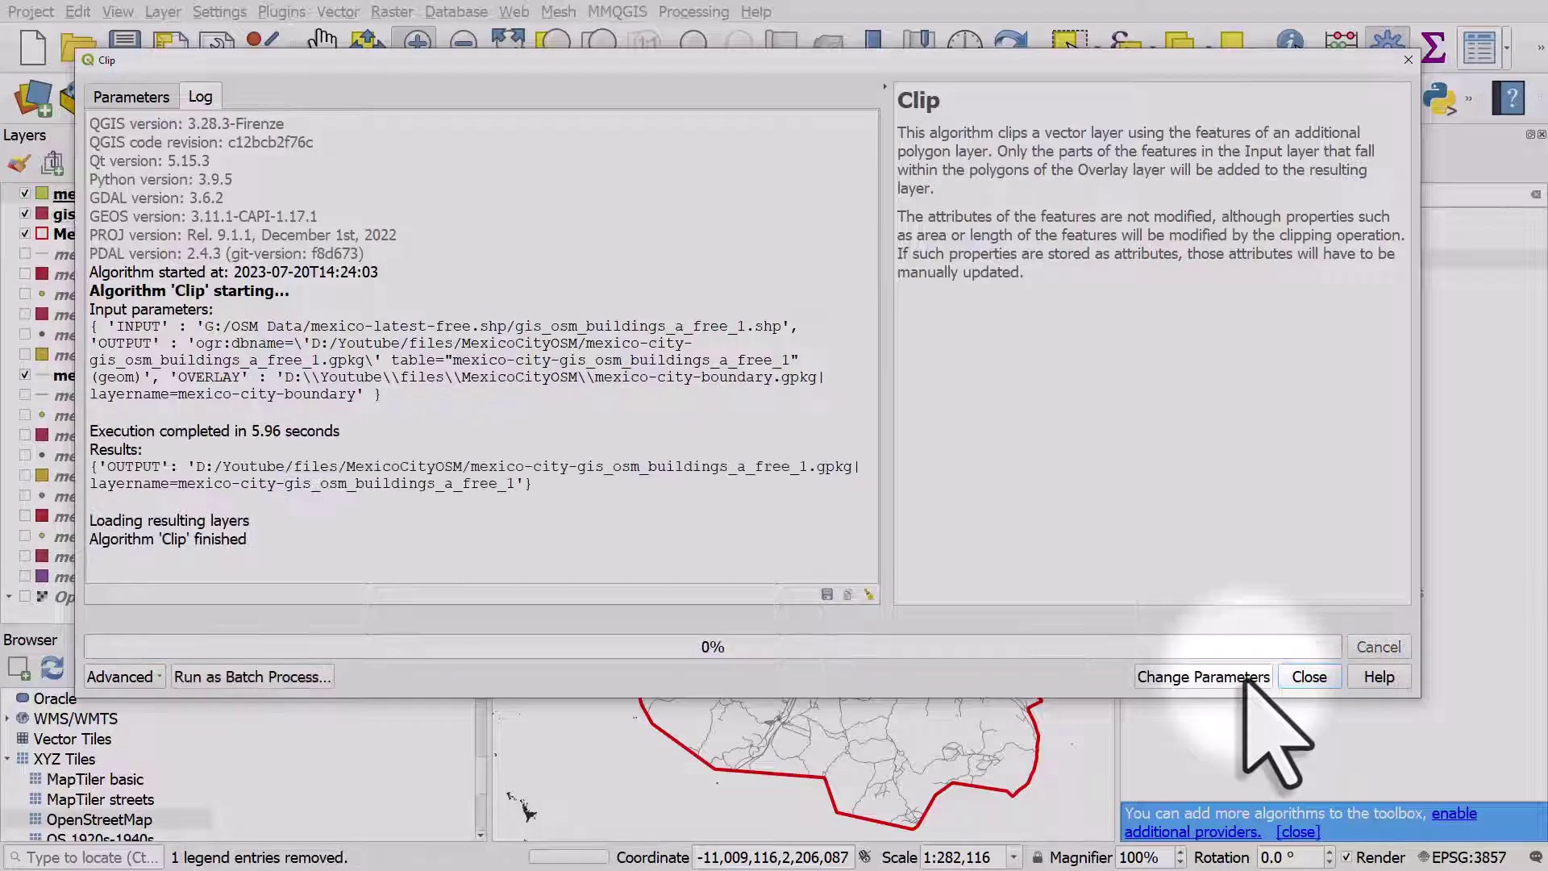
click(1306, 677)
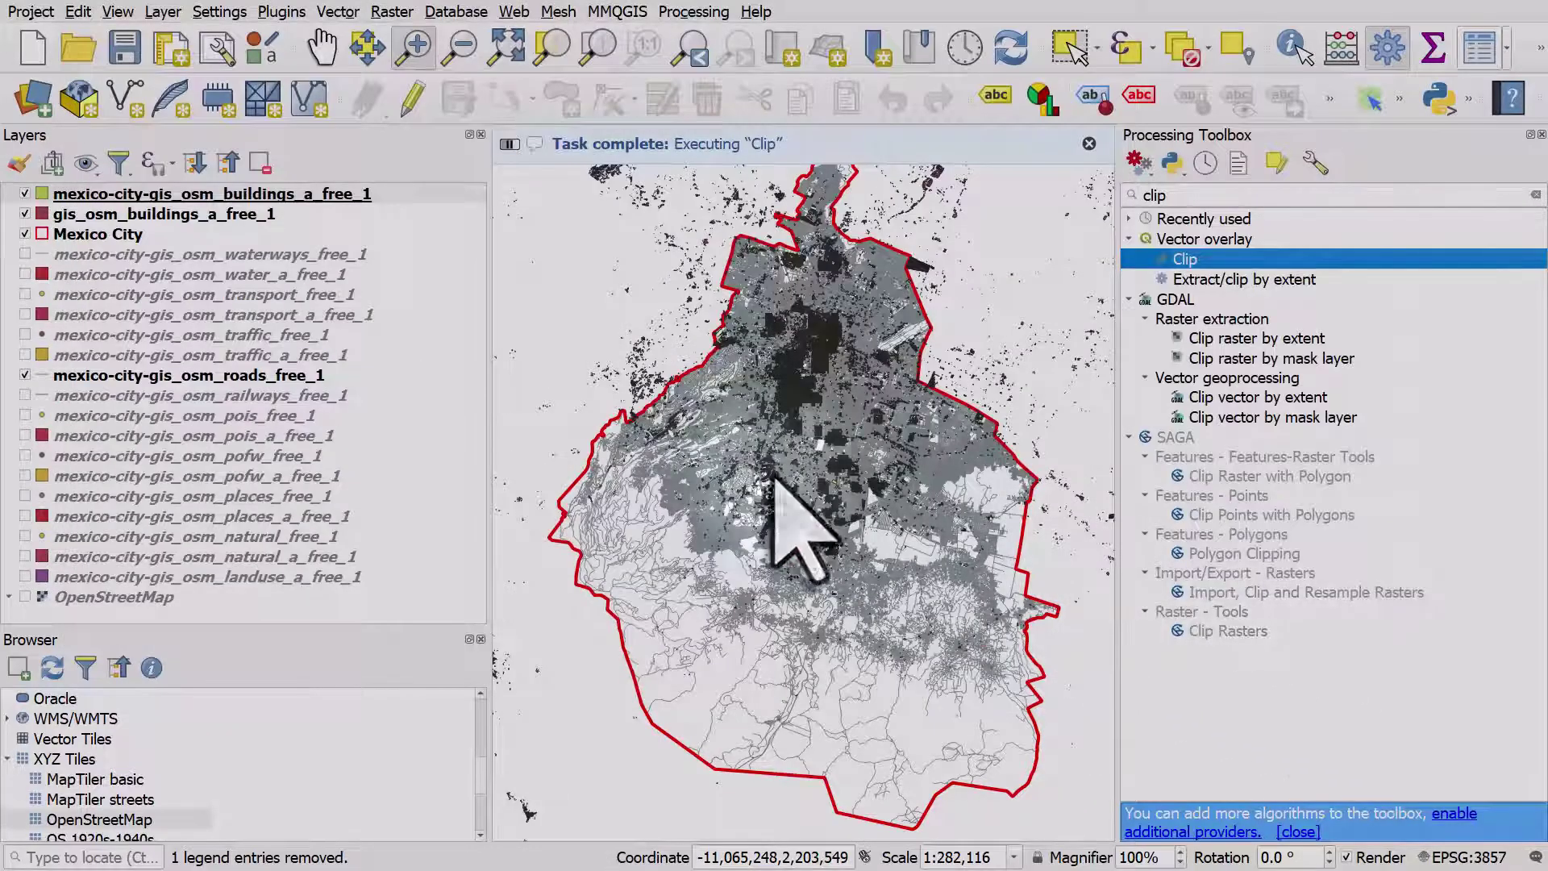
Remove the unclipped gis_osm_buildings_a_free_1 layer and move the Mexico City boundary above the clipped buildings layer
click(25, 213)
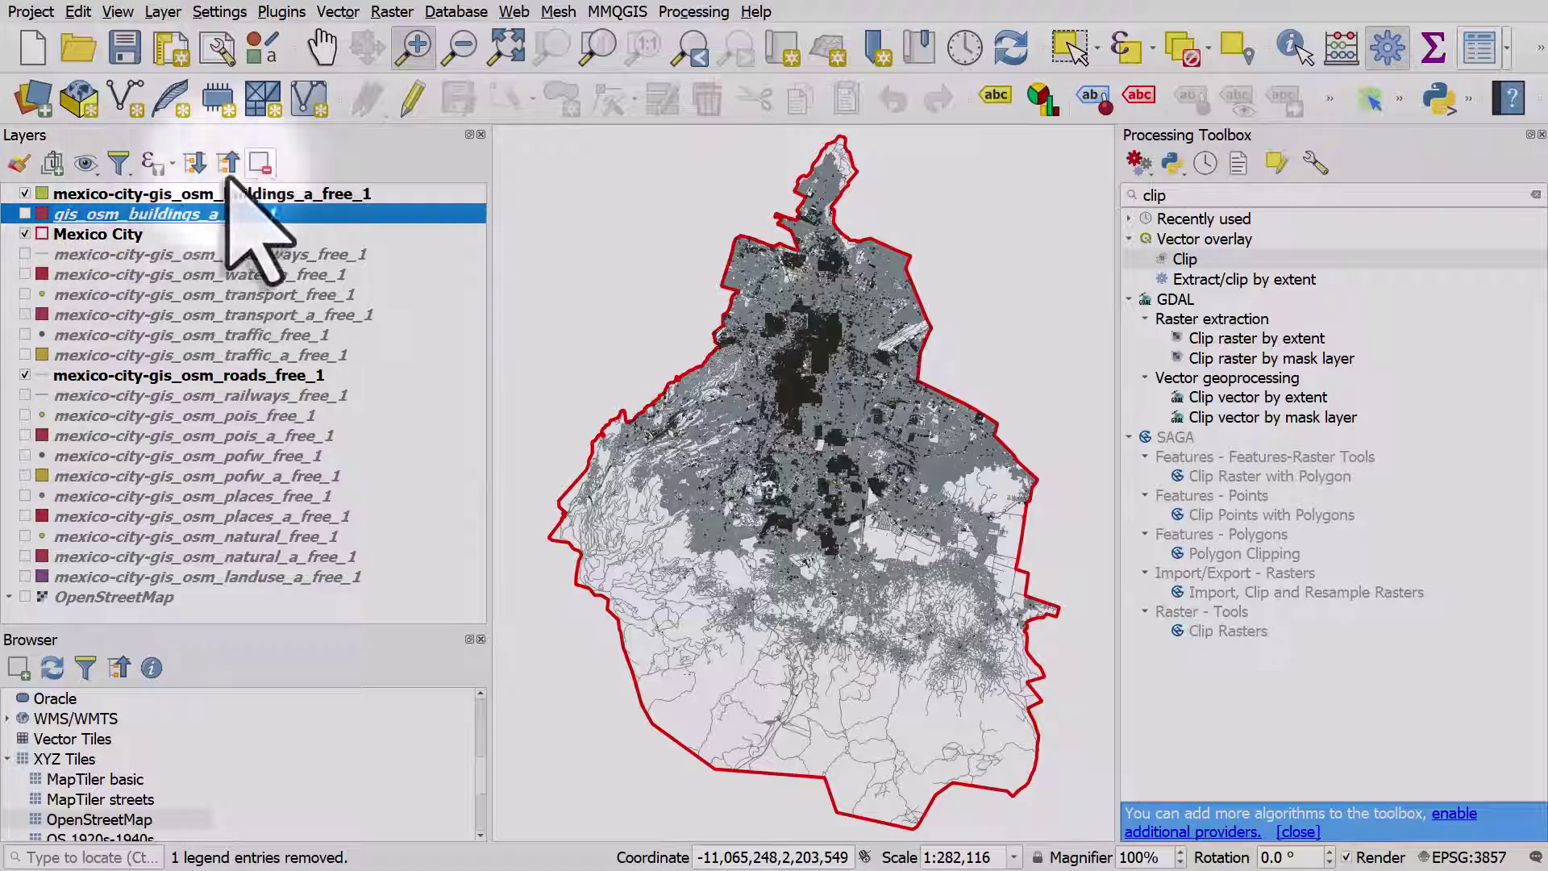
click(259, 163)
click(779, 451)
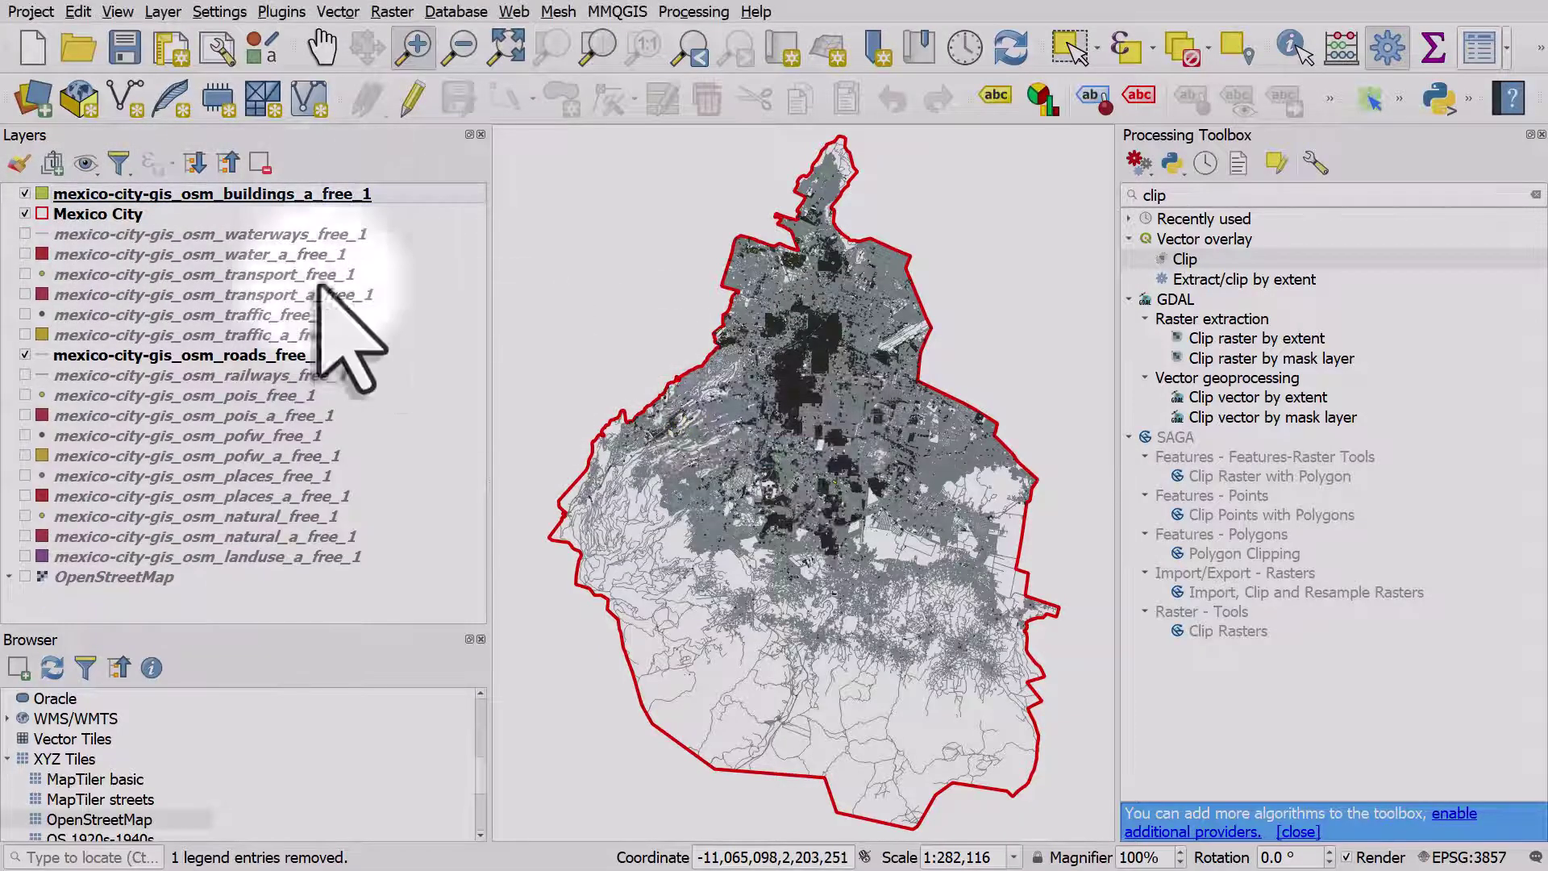
click(72, 196)
drag(97, 216, 95, 190)
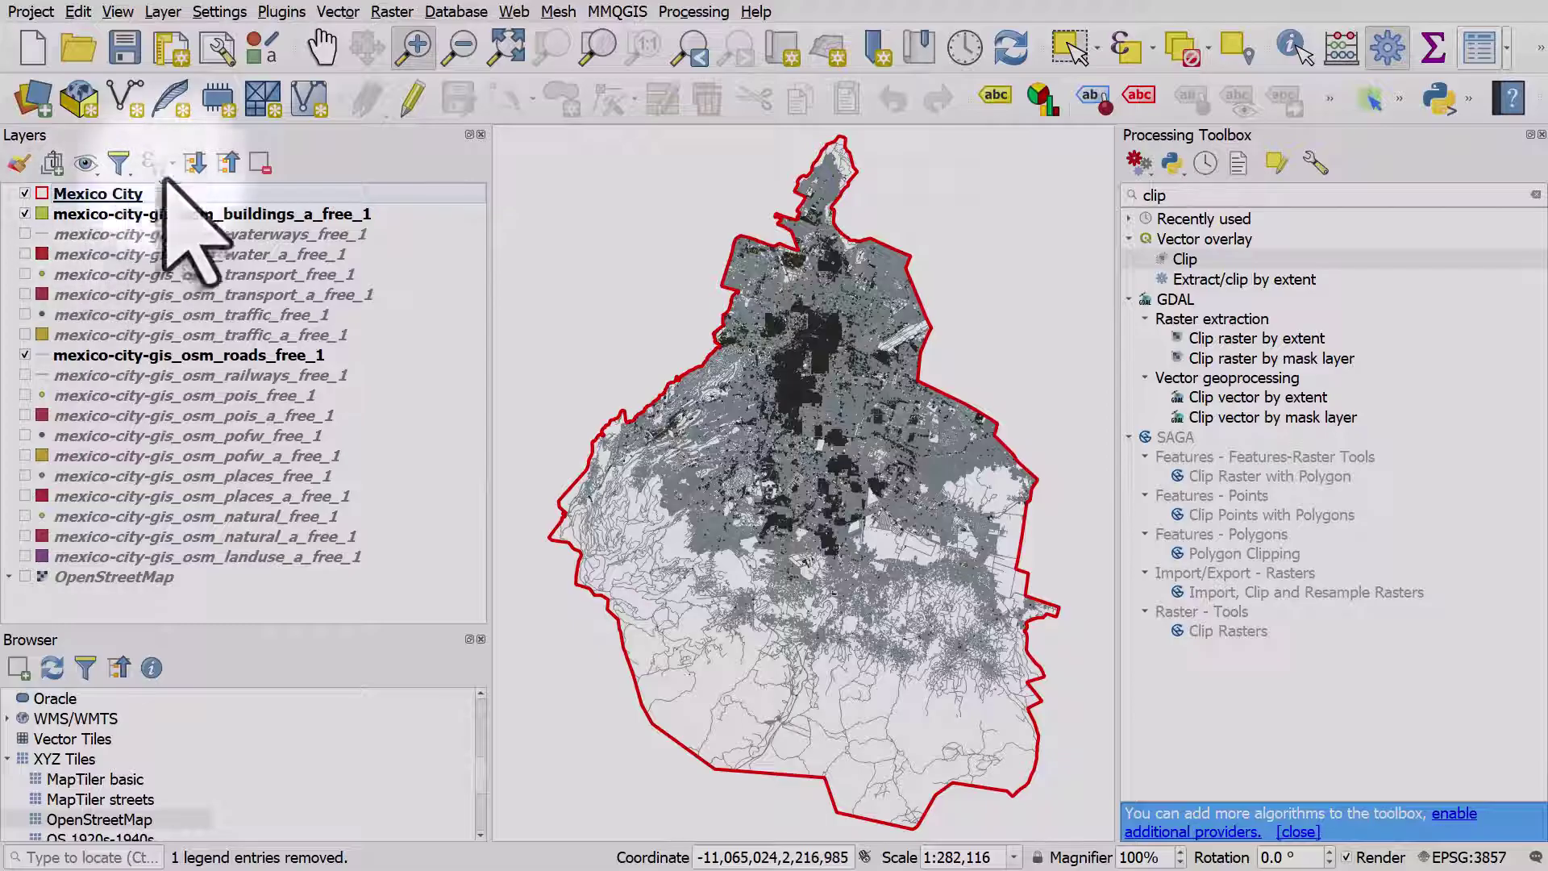
Inspect the clipped buildings and roads up close in the northern part of the city, and return to the whole-city view
click(413, 47)
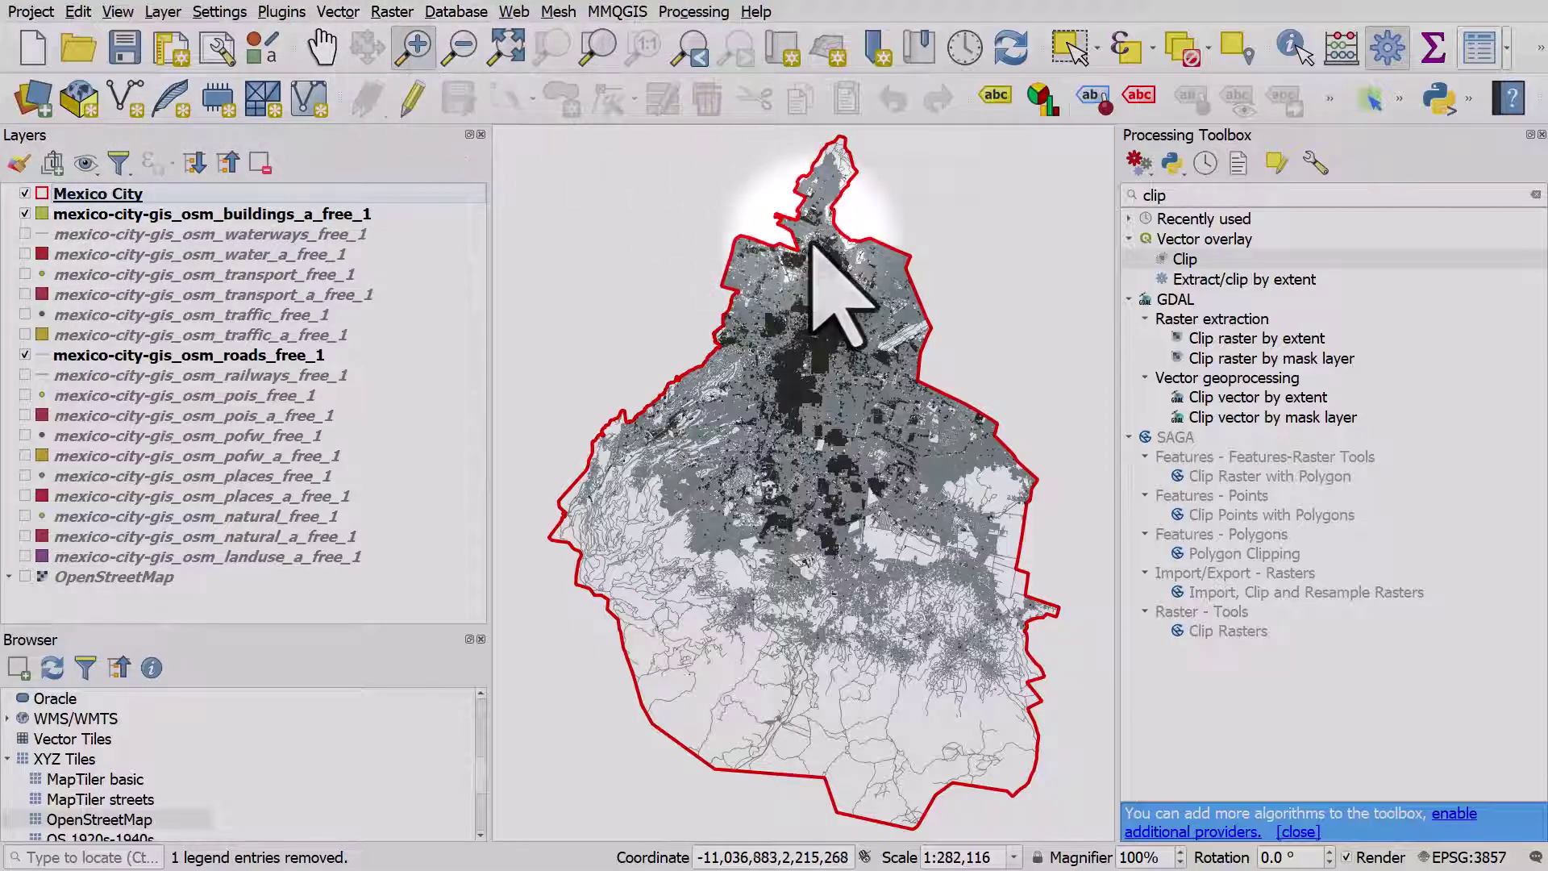
drag(816, 255, 857, 302)
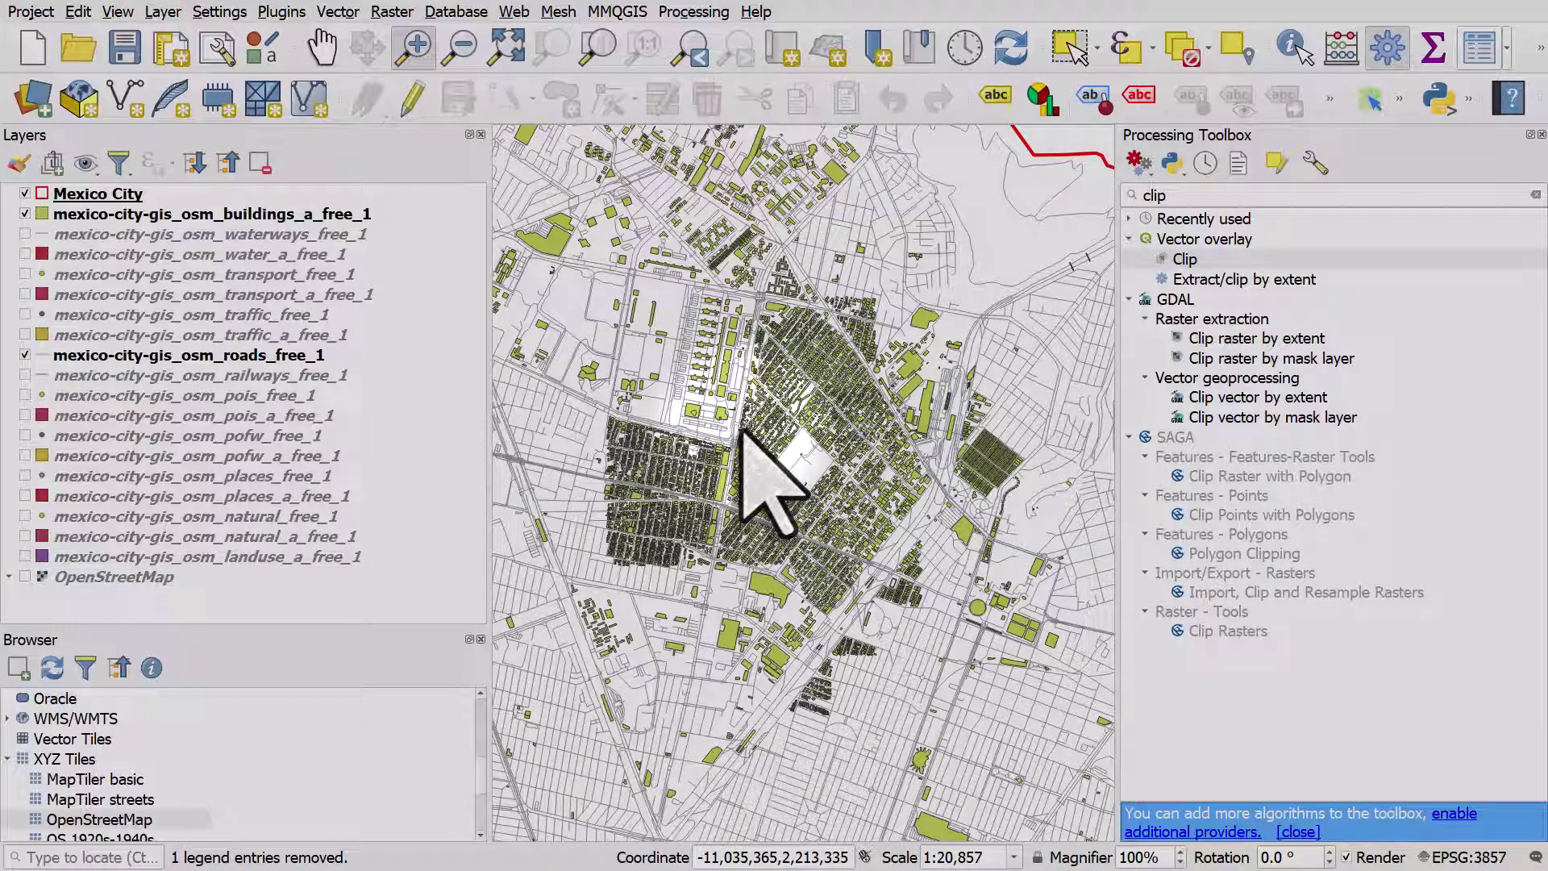
click(691, 50)
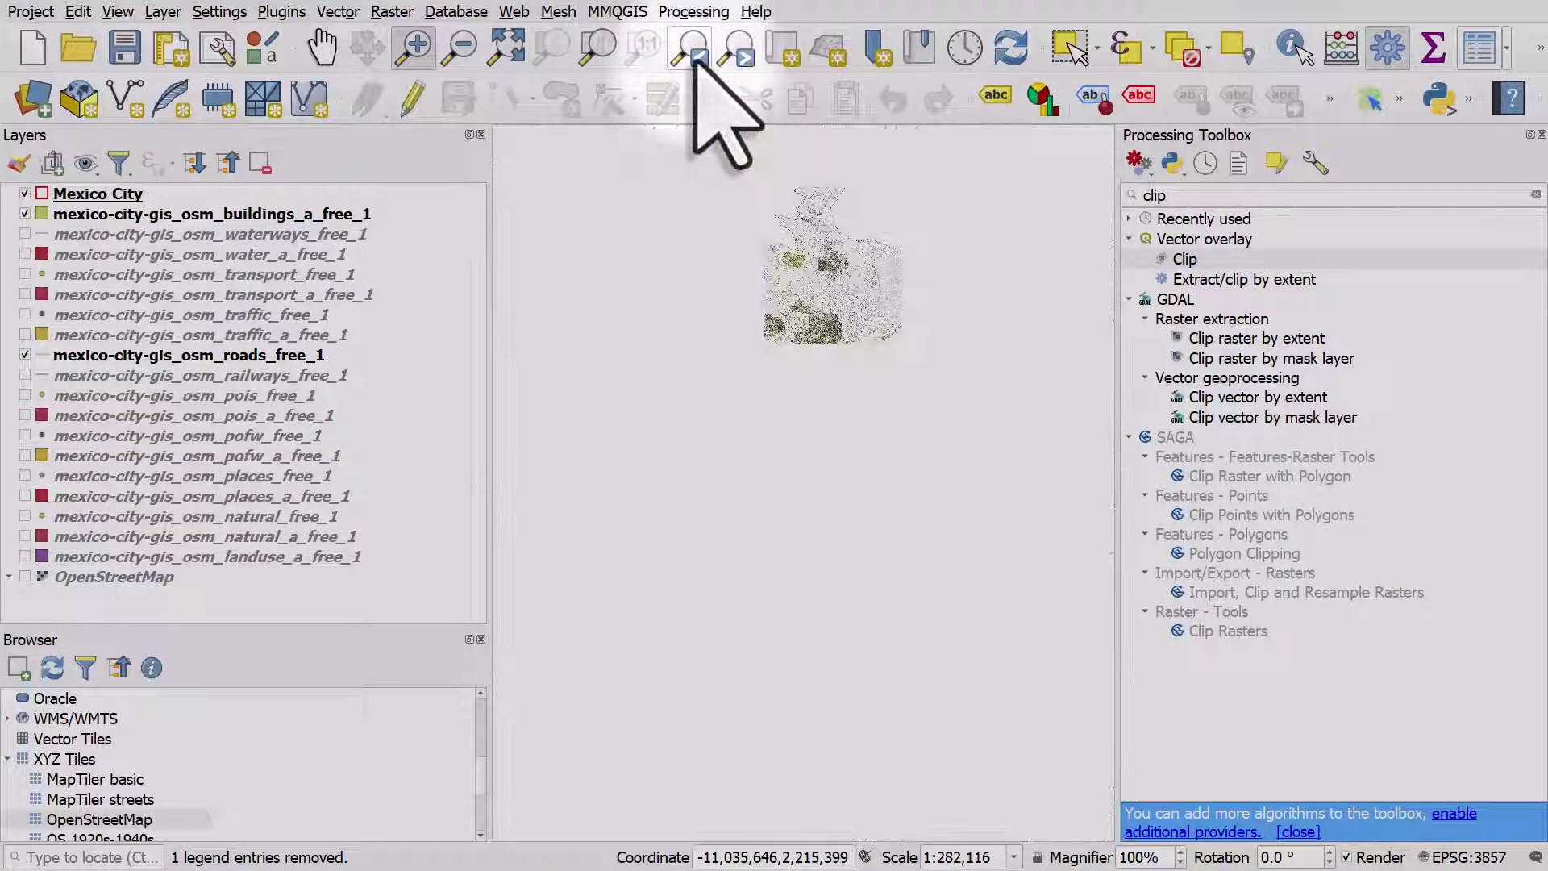